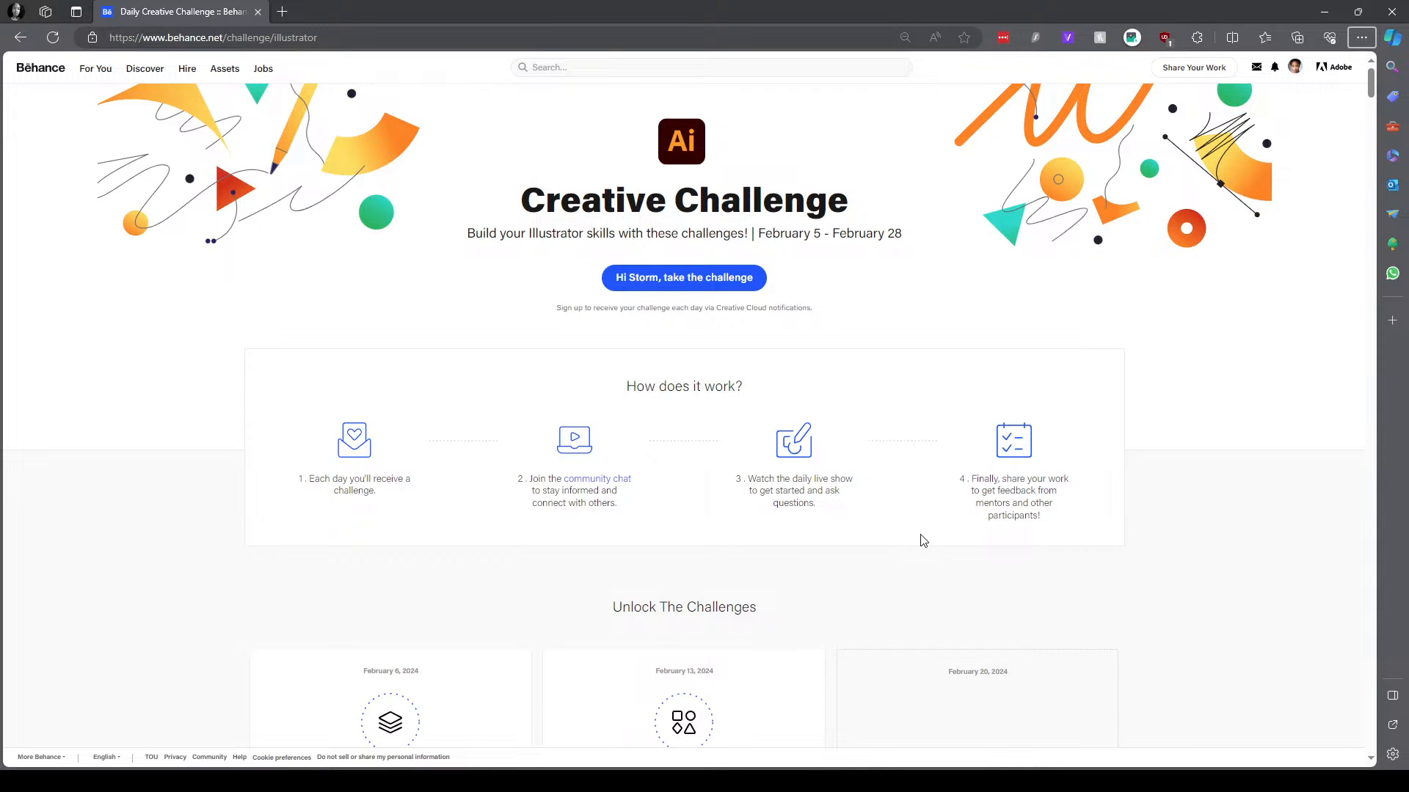
Review the Illustrator Creative Challenge page on Behance, including how it works and the weekly challenge cards
{"action": "scroll", "coordinate": [1204, 456], "scroll_direction": "down", "scroll_amount": 3}
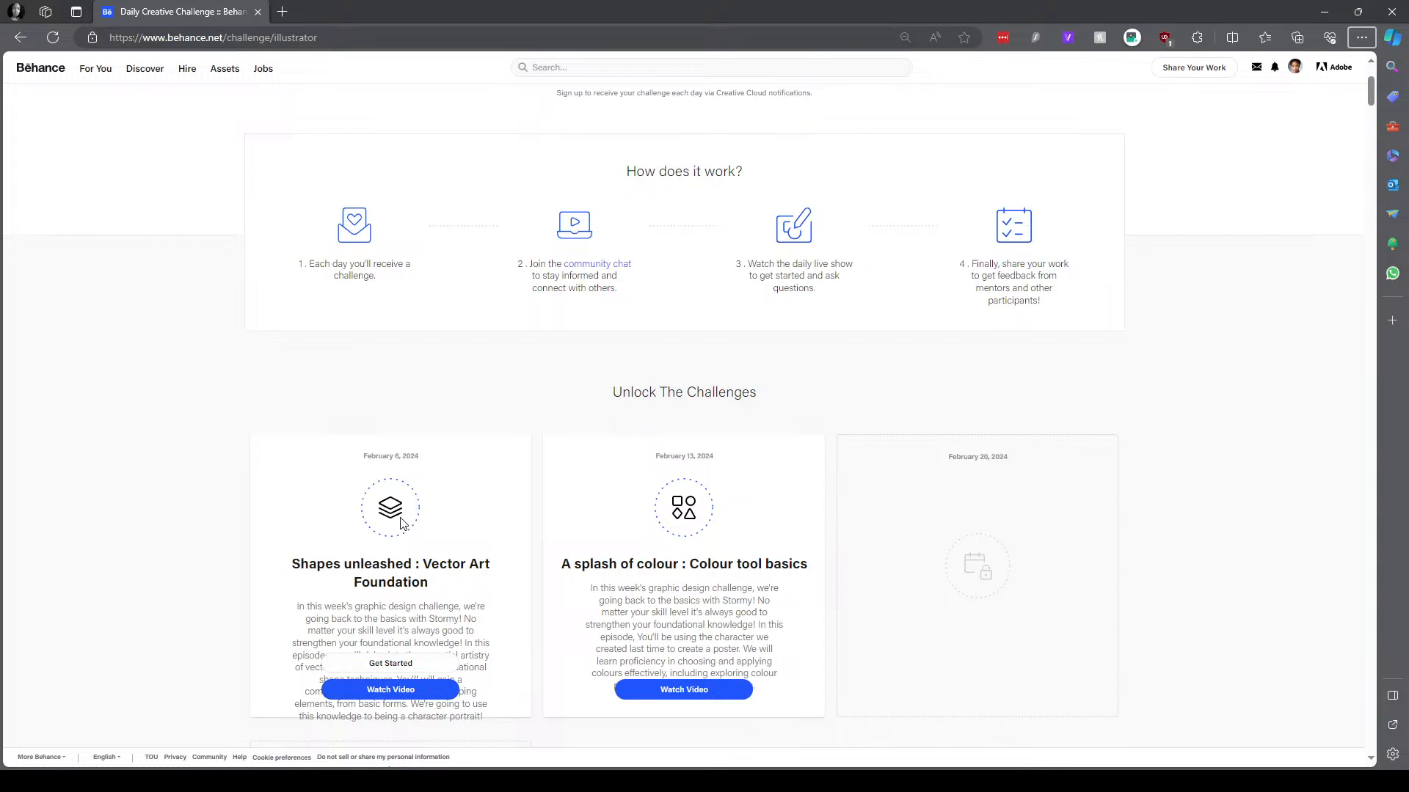
{"action": "scroll", "coordinate": [404, 648], "scroll_direction": "down", "scroll_amount": 1}
{"action": "scroll", "coordinate": [559, 549], "scroll_direction": "up", "scroll_amount": 3}
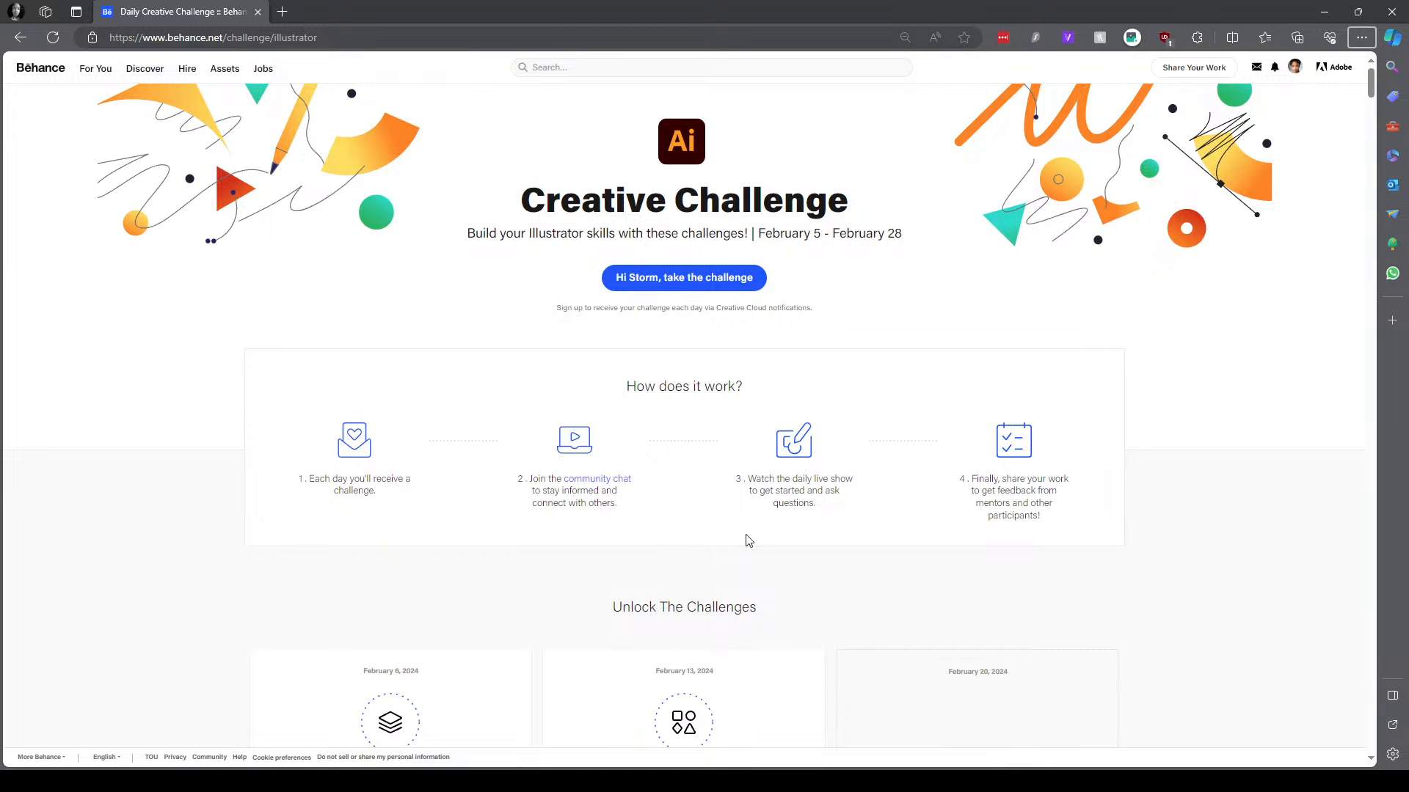
{"action": "scroll", "coordinate": [746, 532], "scroll_direction": "down", "scroll_amount": 1}
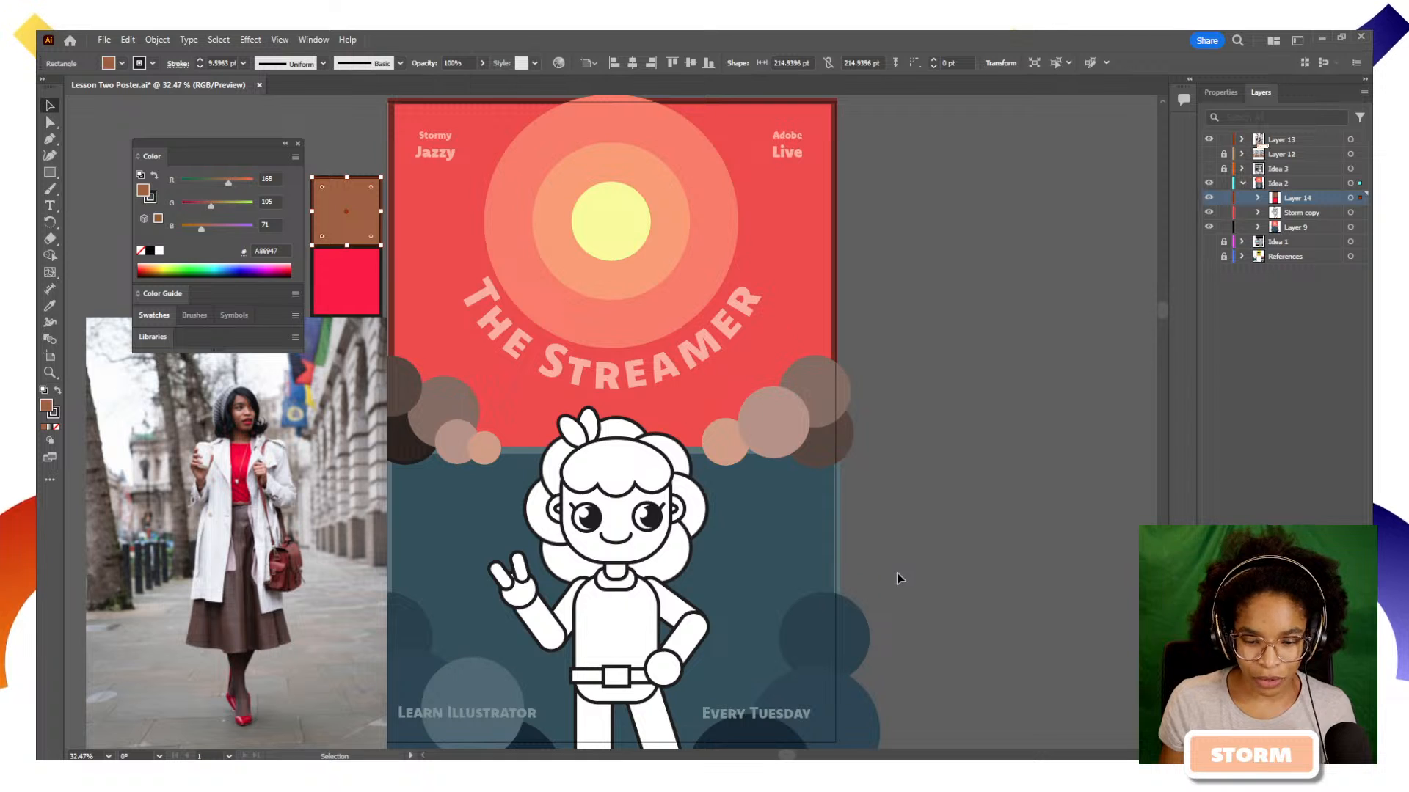
In Illustrator, deselect the brown sample square beside the Streamer poster
{"action": "left_click_drag", "start_coordinate": [893, 570], "coordinate": [930, 566]}
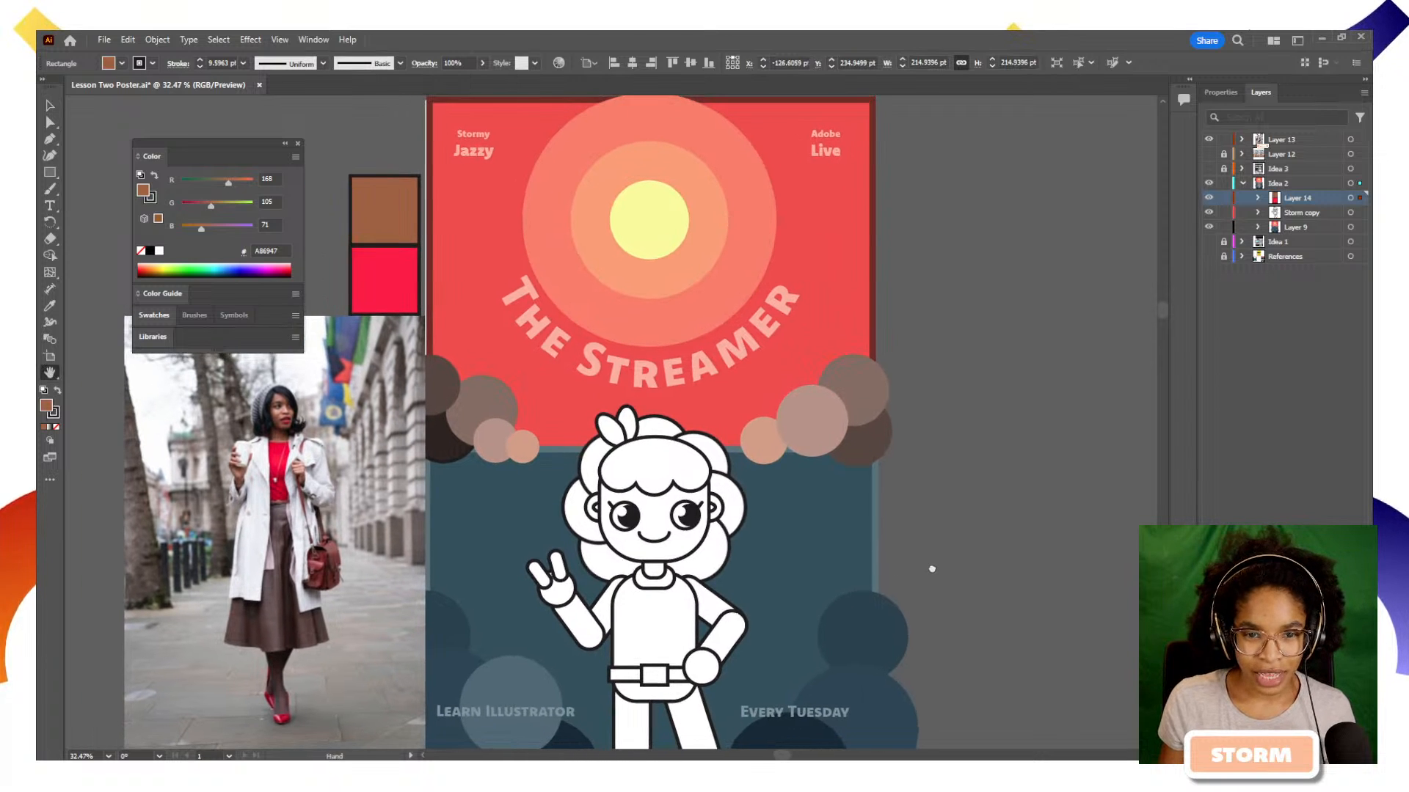
{"action": "key", "text": "v"}
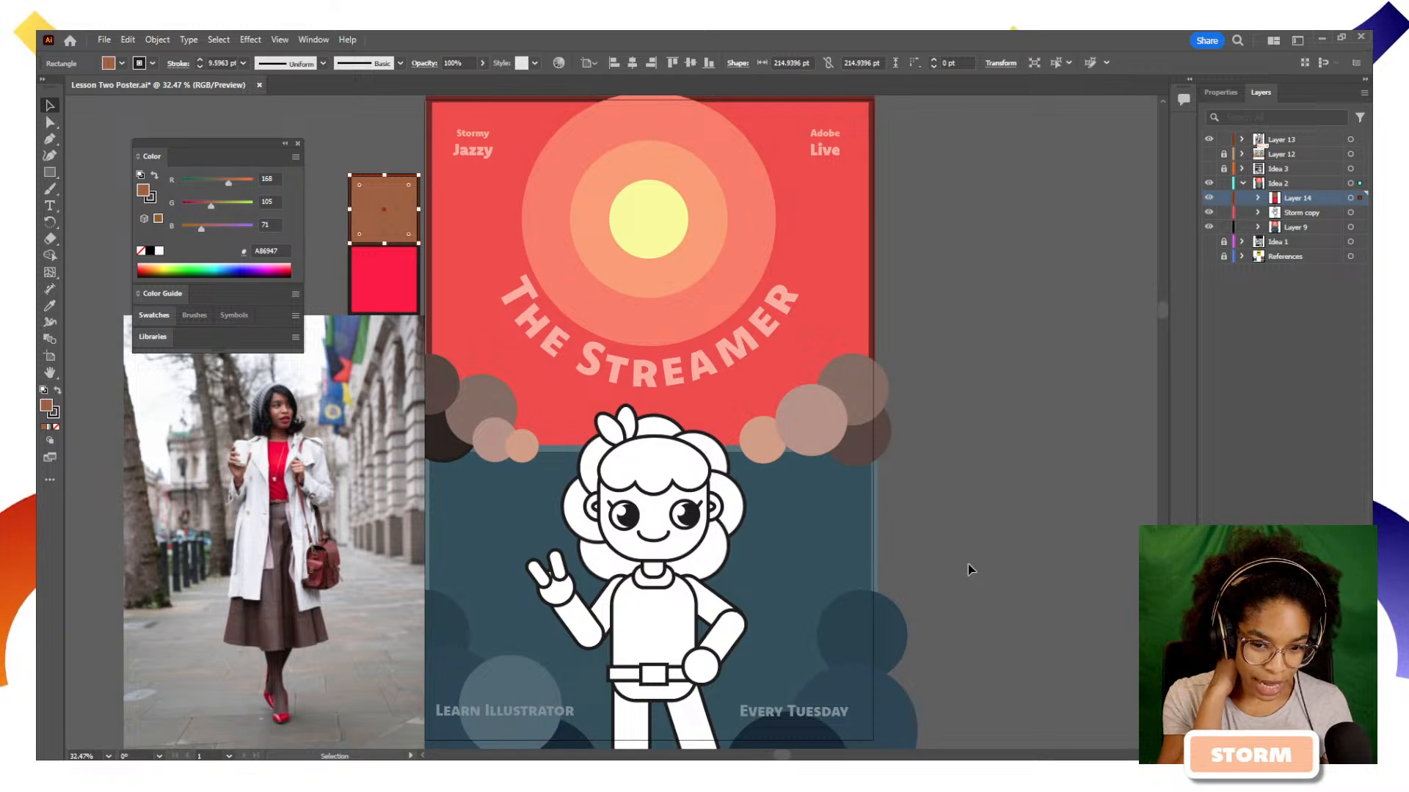
{"action": "left_click", "coordinate": [967, 565]}
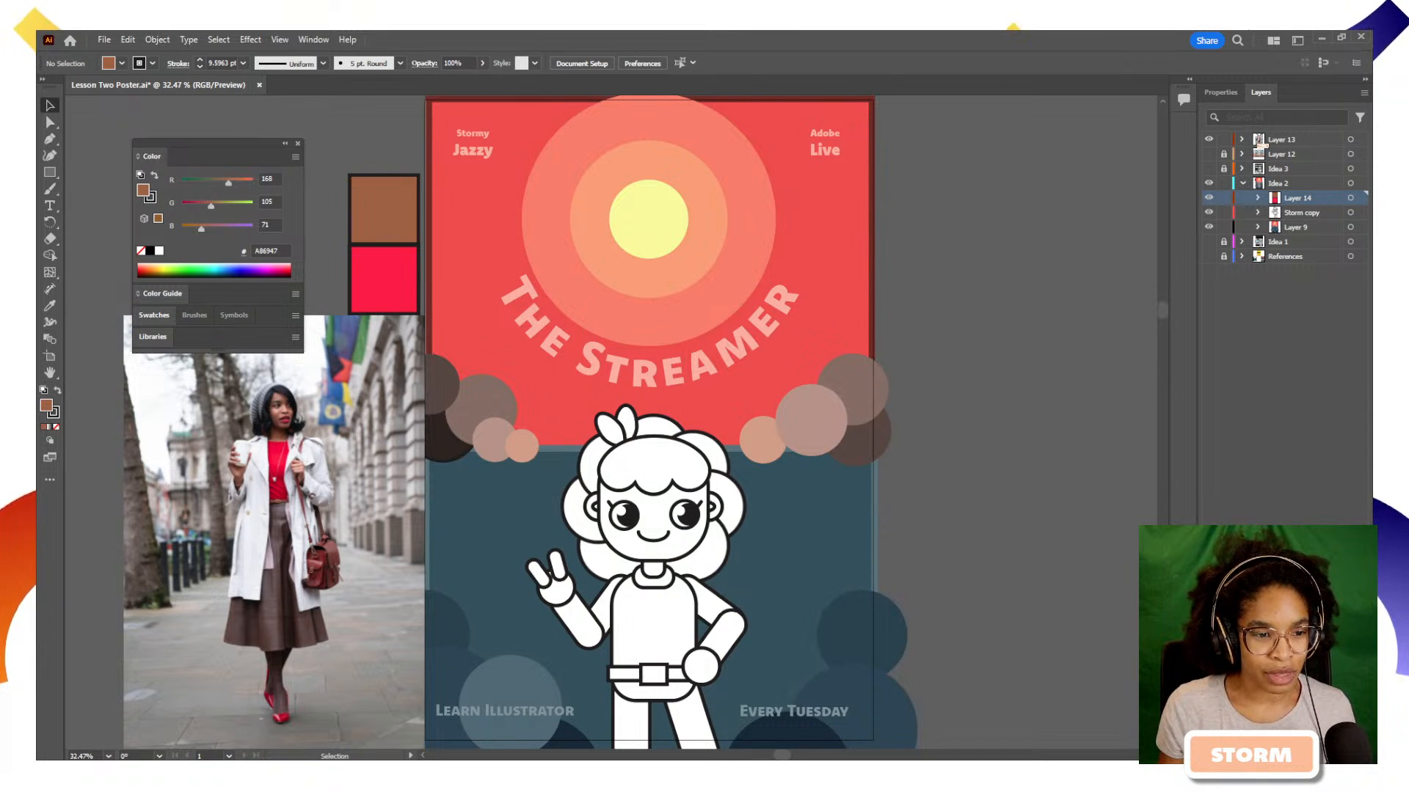
{"action": "double_click", "coordinate": [47, 410]}
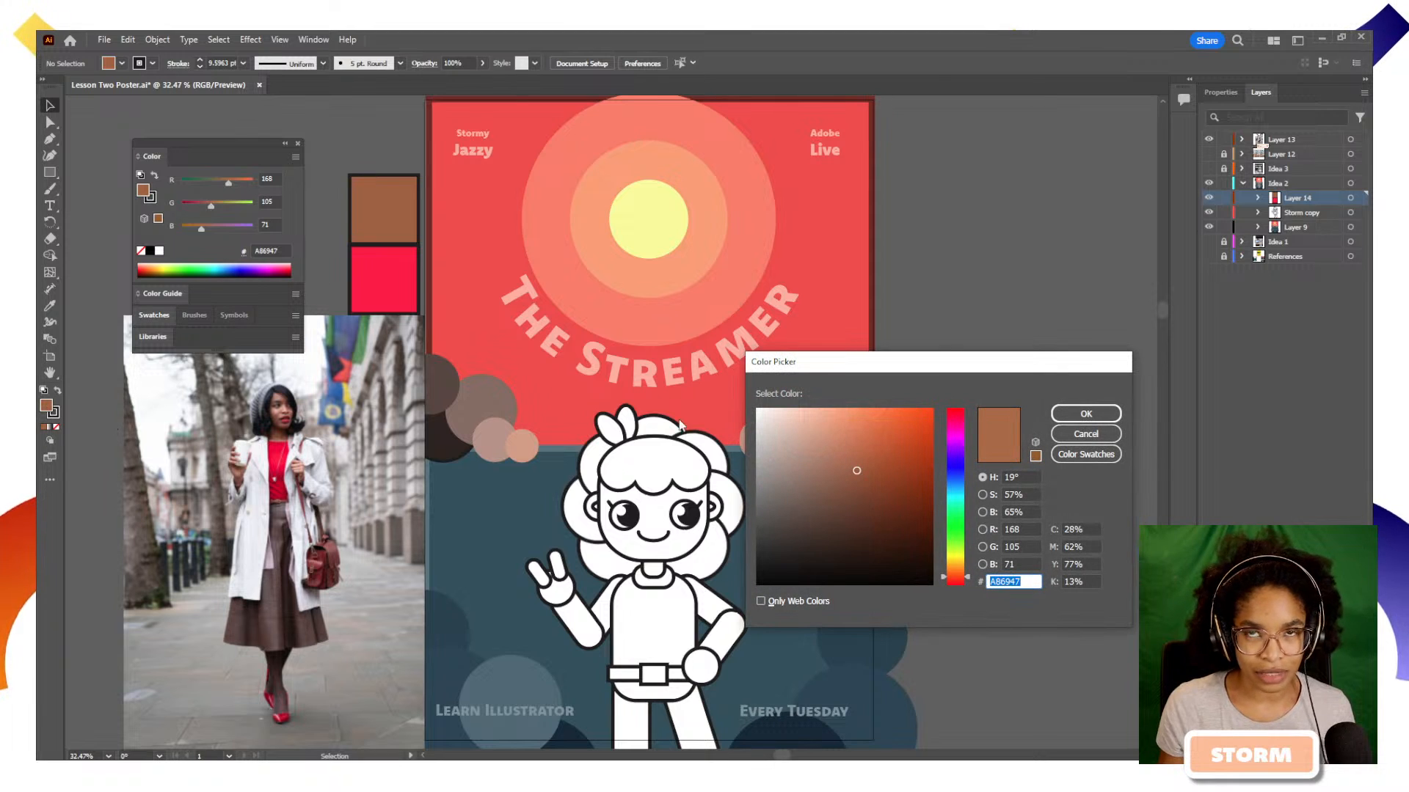
{"action": "left_click_drag", "start_coordinate": [881, 374], "coordinate": [231, 399]}
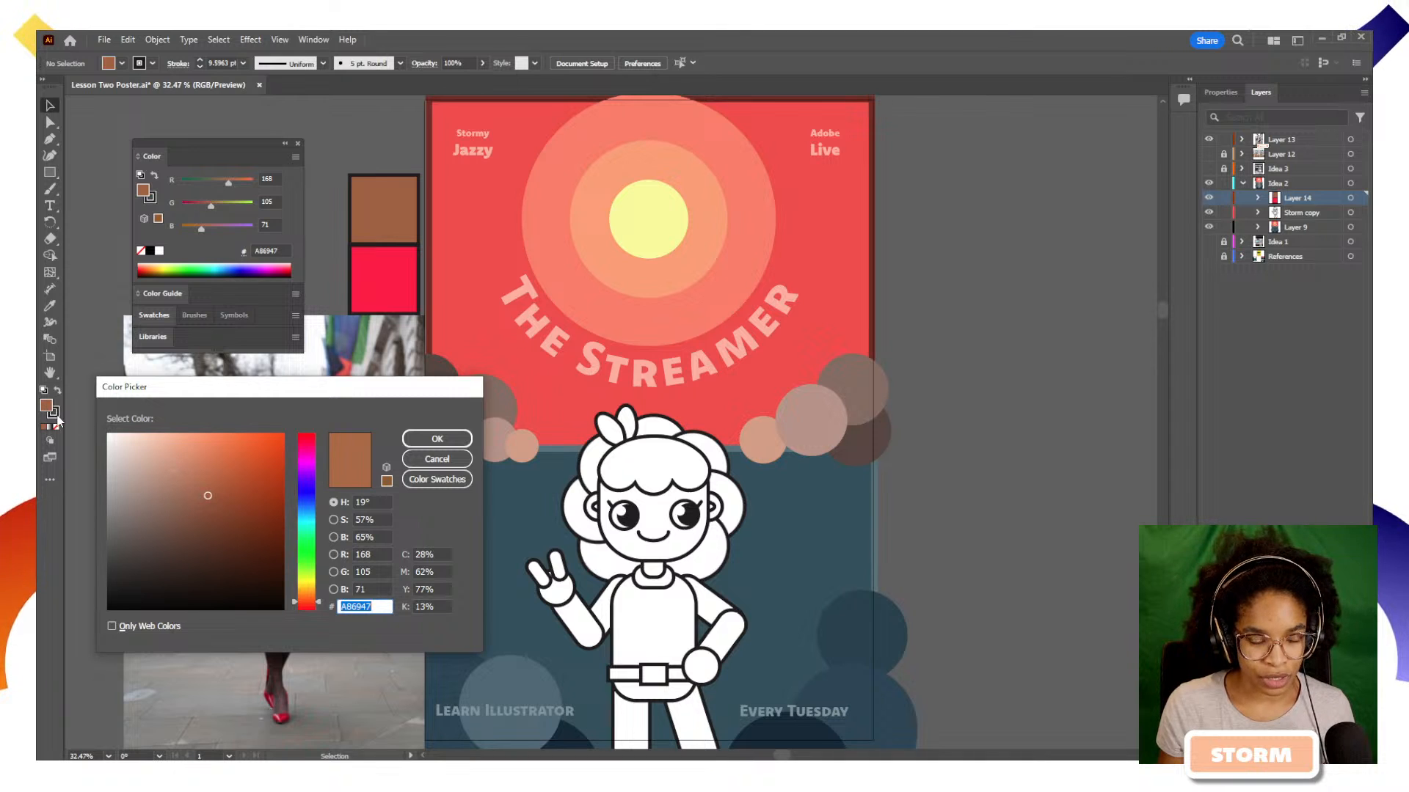
{"action": "mouse_move", "coordinate": [211, 496]}
{"action": "left_mouse_down"}
{"action": "mouse_move", "coordinate": [220, 477]}
{"action": "mouse_move", "coordinate": [191, 499]}
{"action": "mouse_move", "coordinate": [259, 510]}
{"action": "mouse_move", "coordinate": [198, 522]}
{"action": "mouse_move", "coordinate": [214, 520]}
{"action": "mouse_move", "coordinate": [141, 444]}
{"action": "mouse_move", "coordinate": [117, 443]}
{"action": "mouse_move", "coordinate": [285, 444]}
{"action": "mouse_move", "coordinate": [272, 452]}
{"action": "mouse_move", "coordinate": [265, 560]}
{"action": "mouse_move", "coordinate": [190, 521]}
{"action": "mouse_move", "coordinate": [207, 506]}
{"action": "mouse_move", "coordinate": [229, 514]}
{"action": "left_mouse_up"}
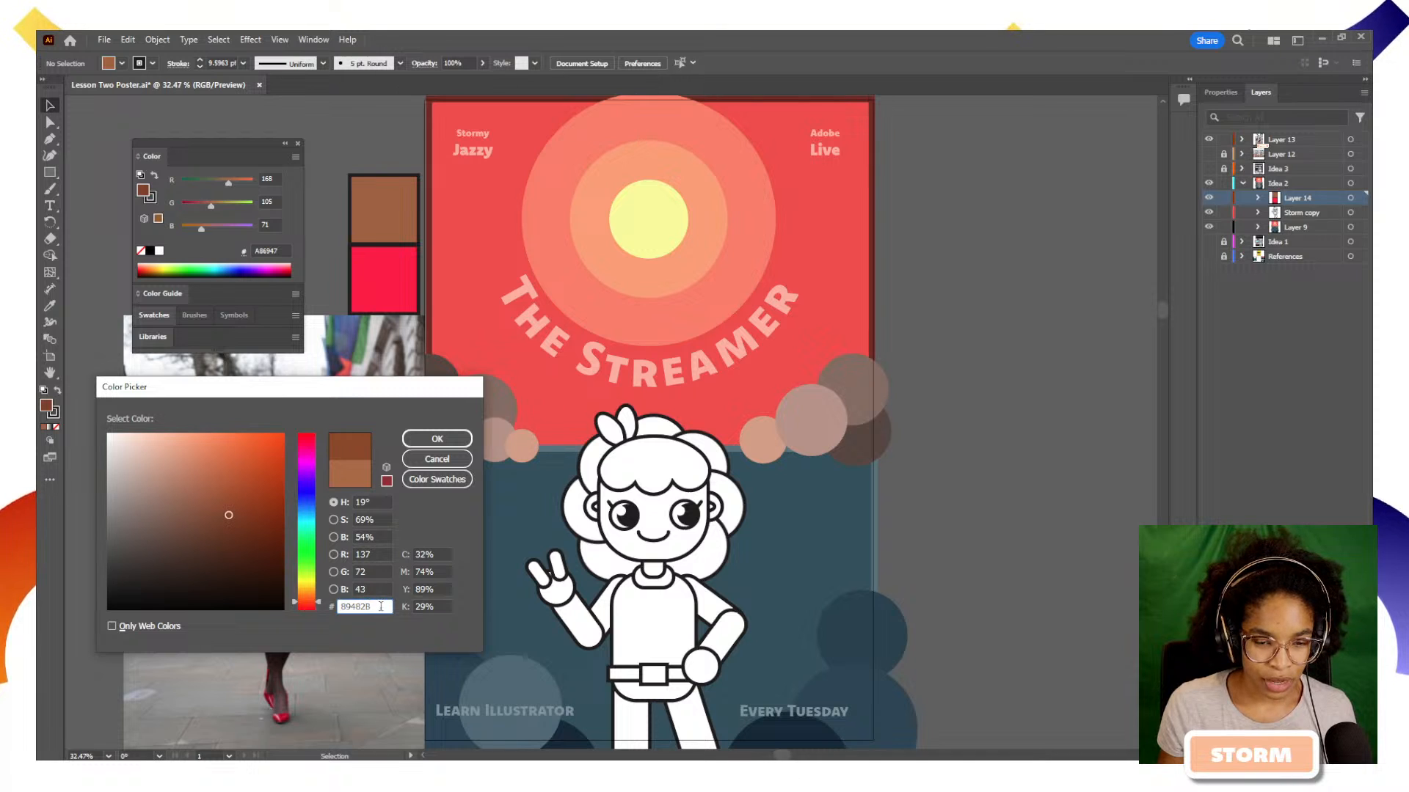
{"action": "left_click_drag", "start_coordinate": [332, 609], "coordinate": [382, 621]}
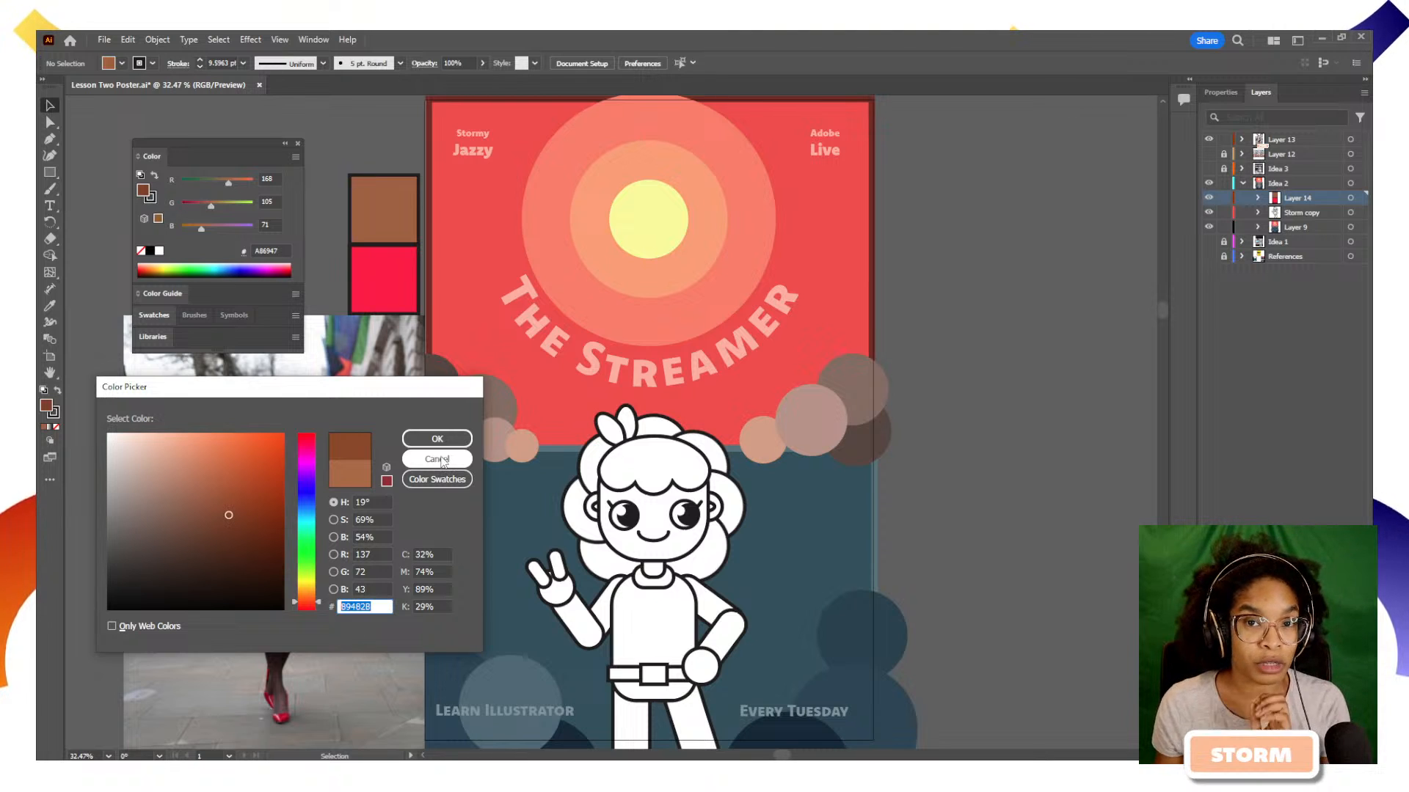
{"action": "left_click_drag", "start_coordinate": [254, 486], "coordinate": [249, 448]}
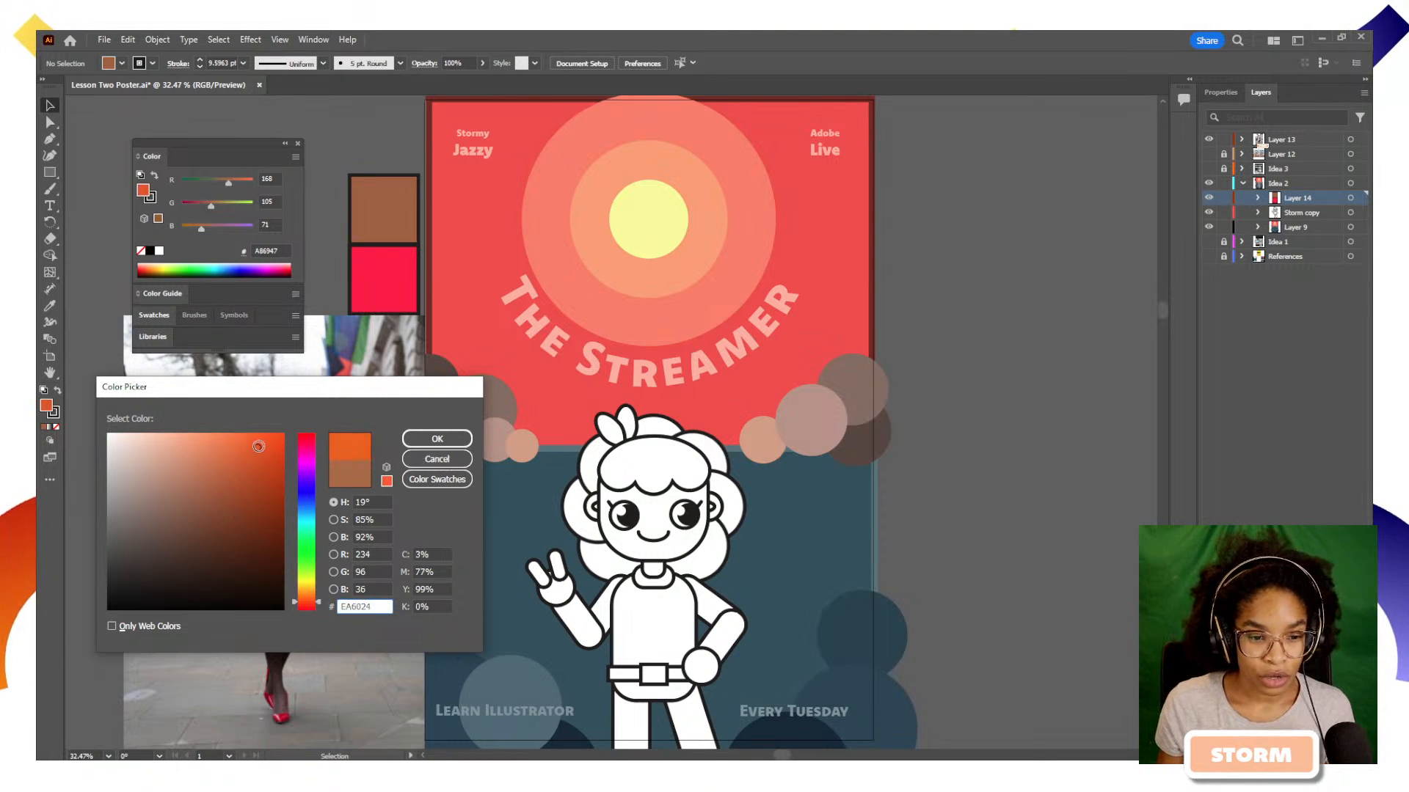
{"action": "left_click", "coordinate": [437, 459]}
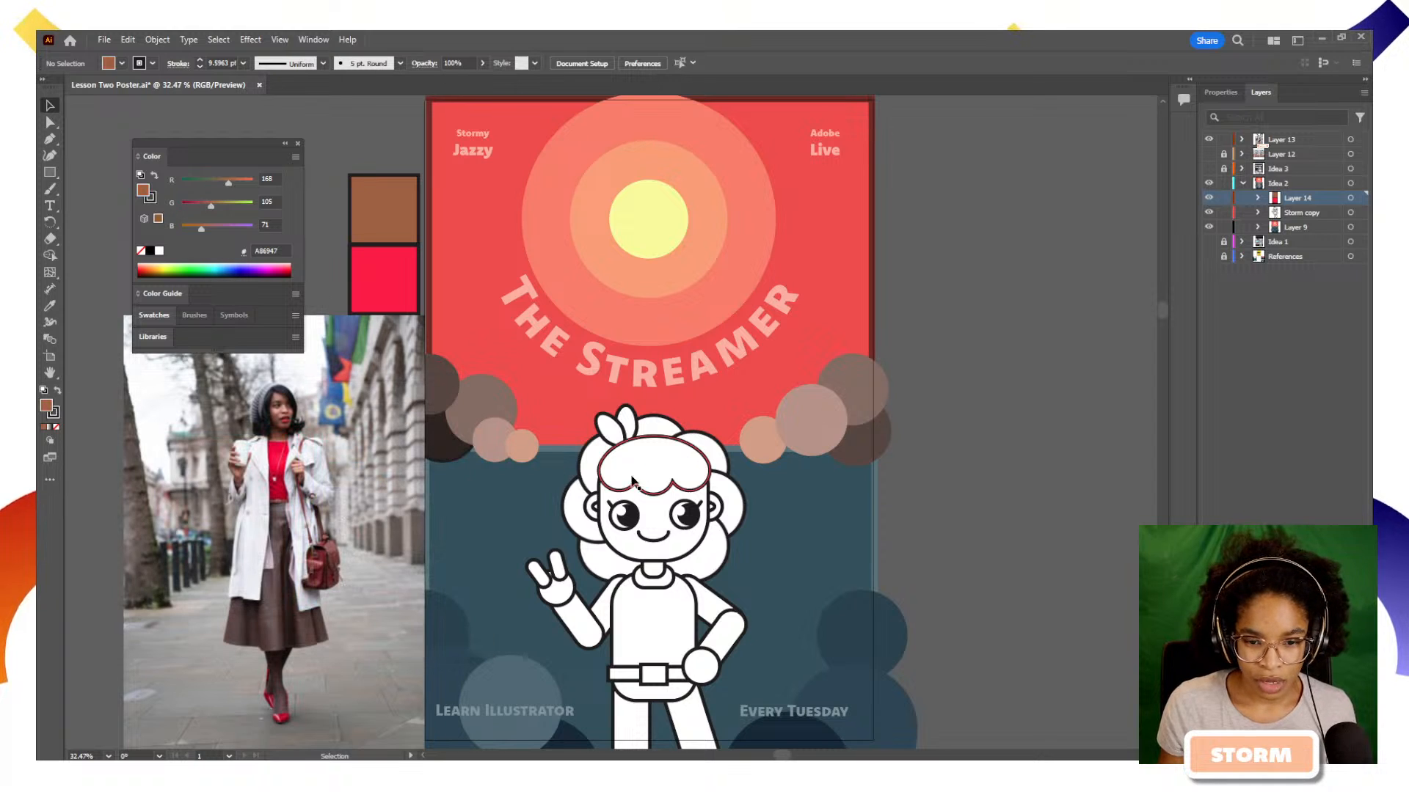
Fill the character's torso with magenta DD1470, then leave the torso deselected
{"action": "left_click", "coordinate": [675, 607]}
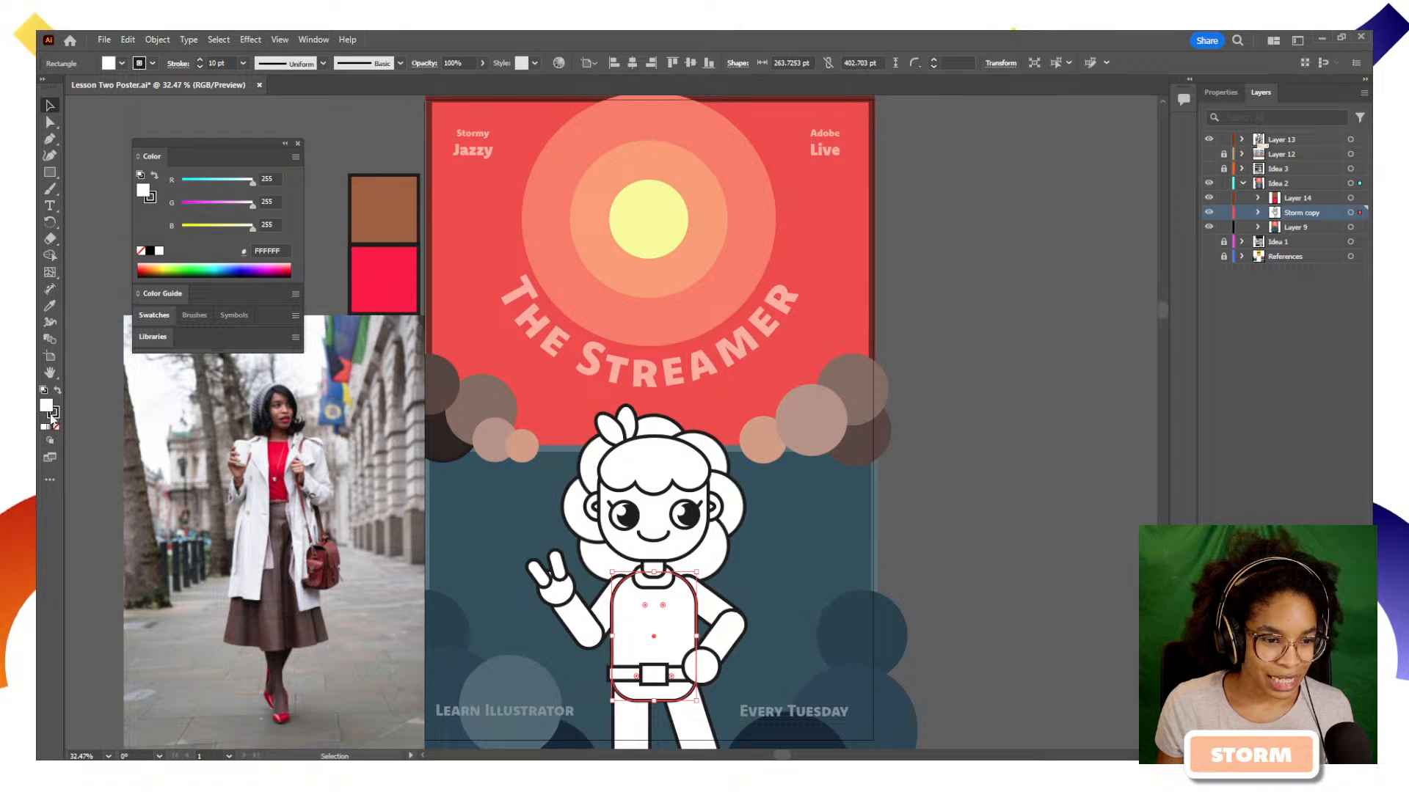
{"action": "double_click", "coordinate": [47, 409]}
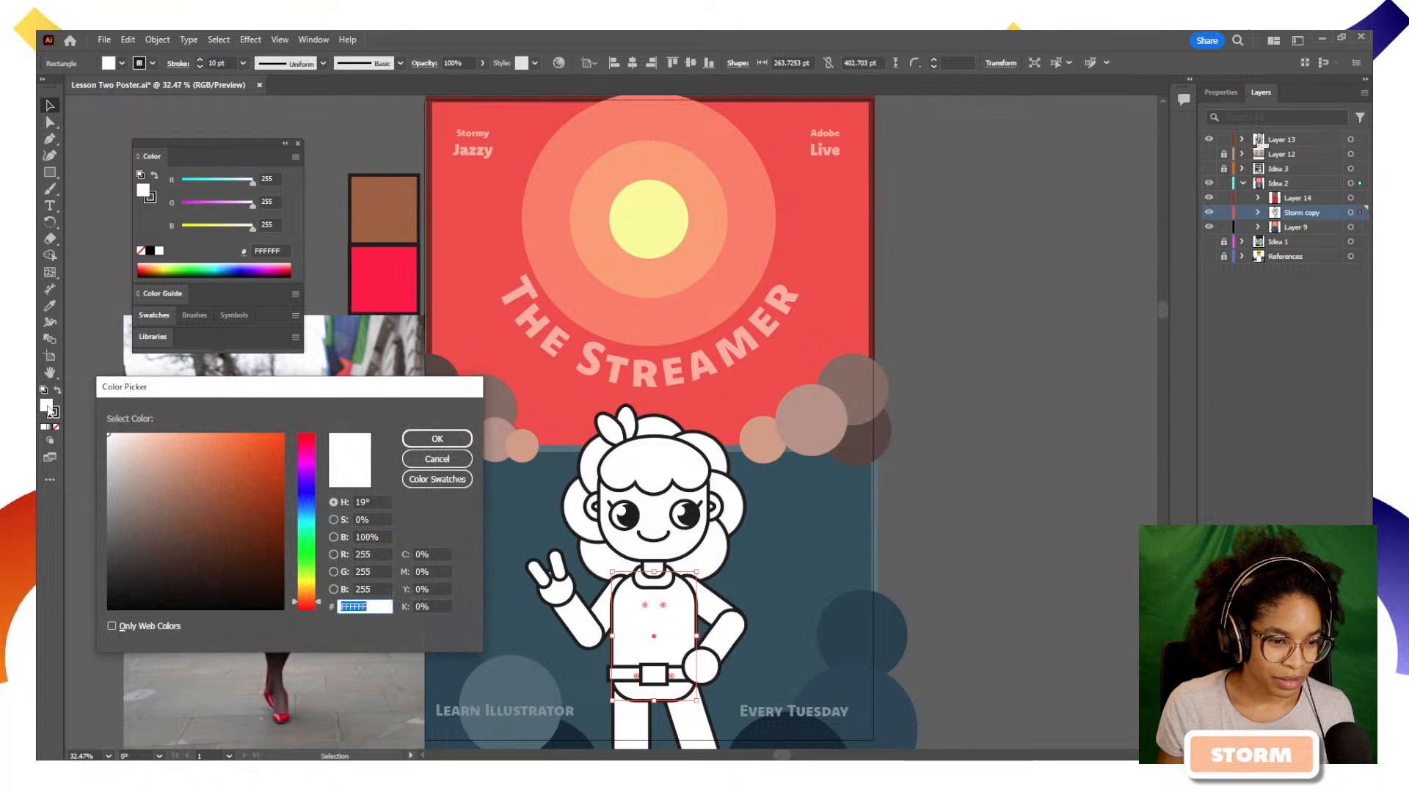
{"action": "mouse_move", "coordinate": [209, 444]}
{"action": "left_mouse_down"}
{"action": "mouse_move", "coordinate": [242, 454]}
{"action": "mouse_move", "coordinate": [208, 472]}
{"action": "mouse_move", "coordinate": [216, 506]}
{"action": "mouse_move", "coordinate": [253, 497]}
{"action": "mouse_move", "coordinate": [223, 490]}
{"action": "mouse_move", "coordinate": [234, 522]}
{"action": "left_mouse_up"}
{"action": "left_click_drag", "start_coordinate": [317, 605], "coordinate": [318, 584]}
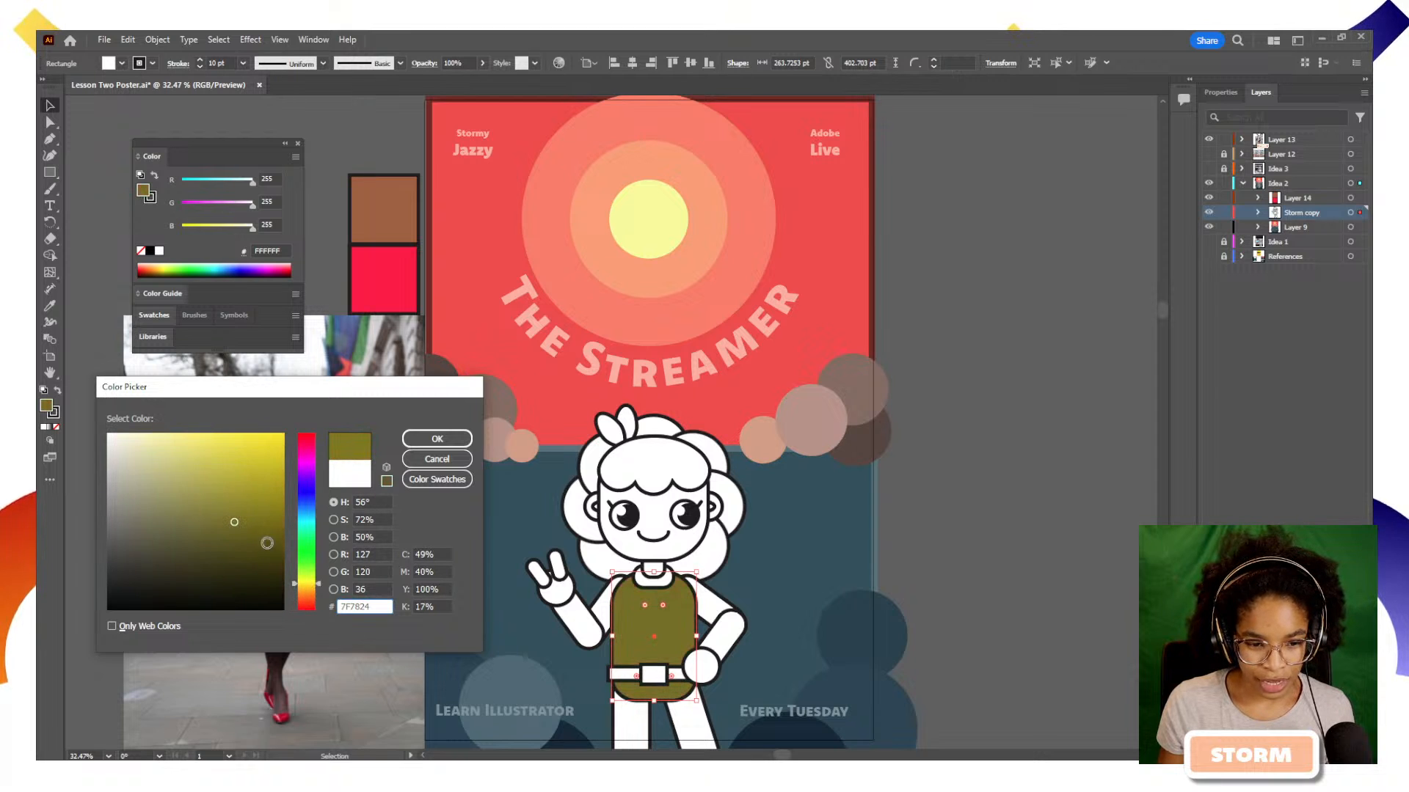
{"action": "left_click_drag", "start_coordinate": [267, 542], "coordinate": [249, 486]}
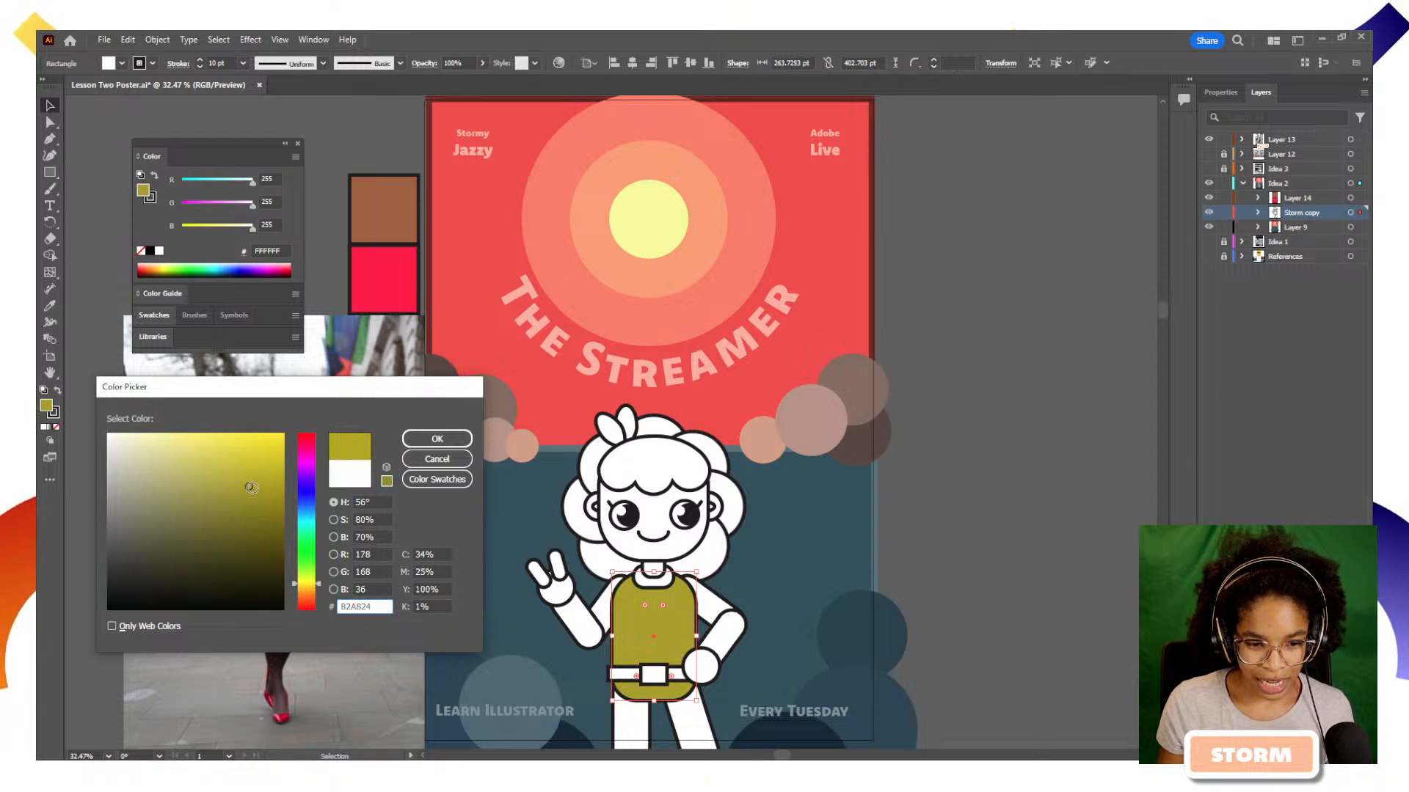
{"action": "left_click_drag", "start_coordinate": [319, 584], "coordinate": [319, 449]}
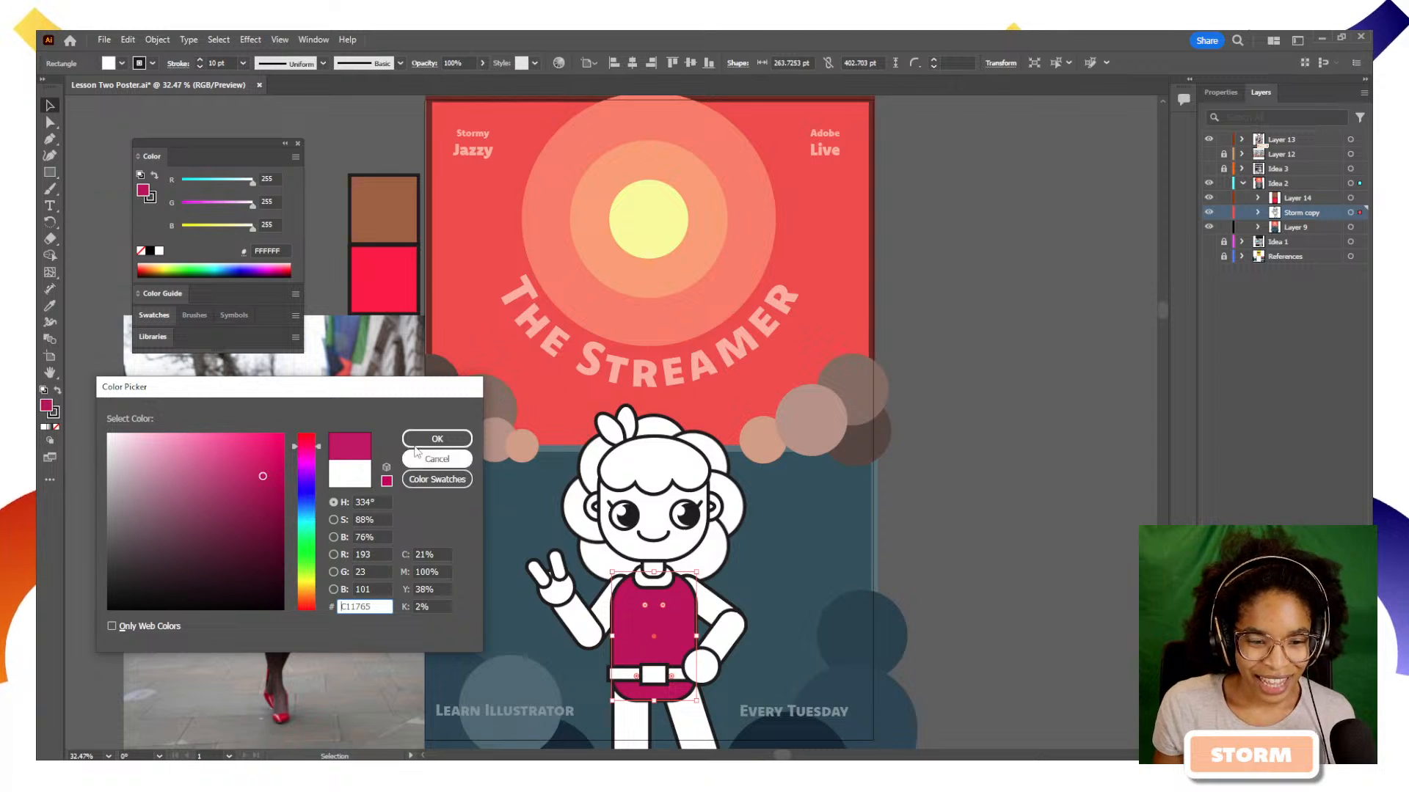
{"action": "left_click", "coordinate": [269, 457]}
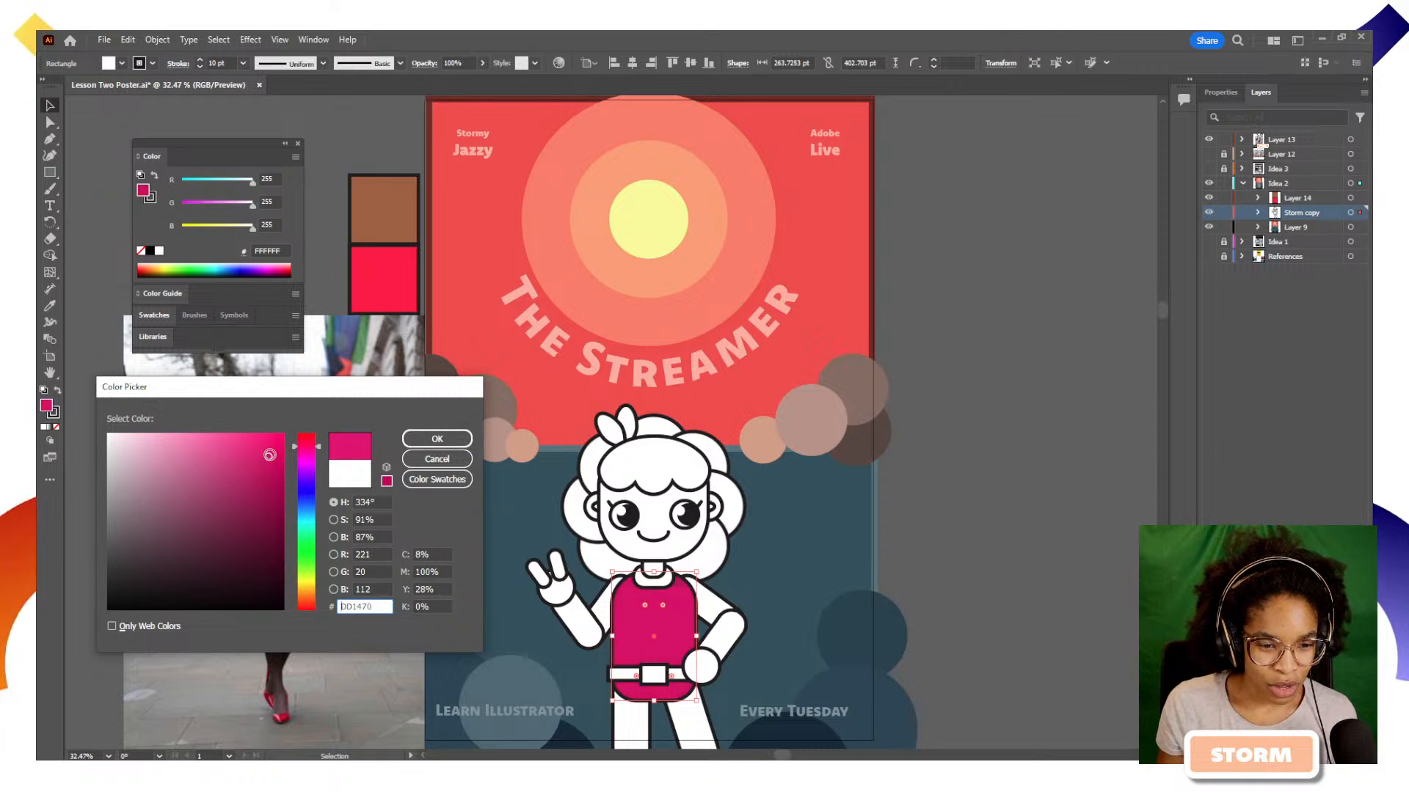
{"action": "left_click", "coordinate": [438, 438]}
{"action": "left_click", "coordinate": [909, 587]}
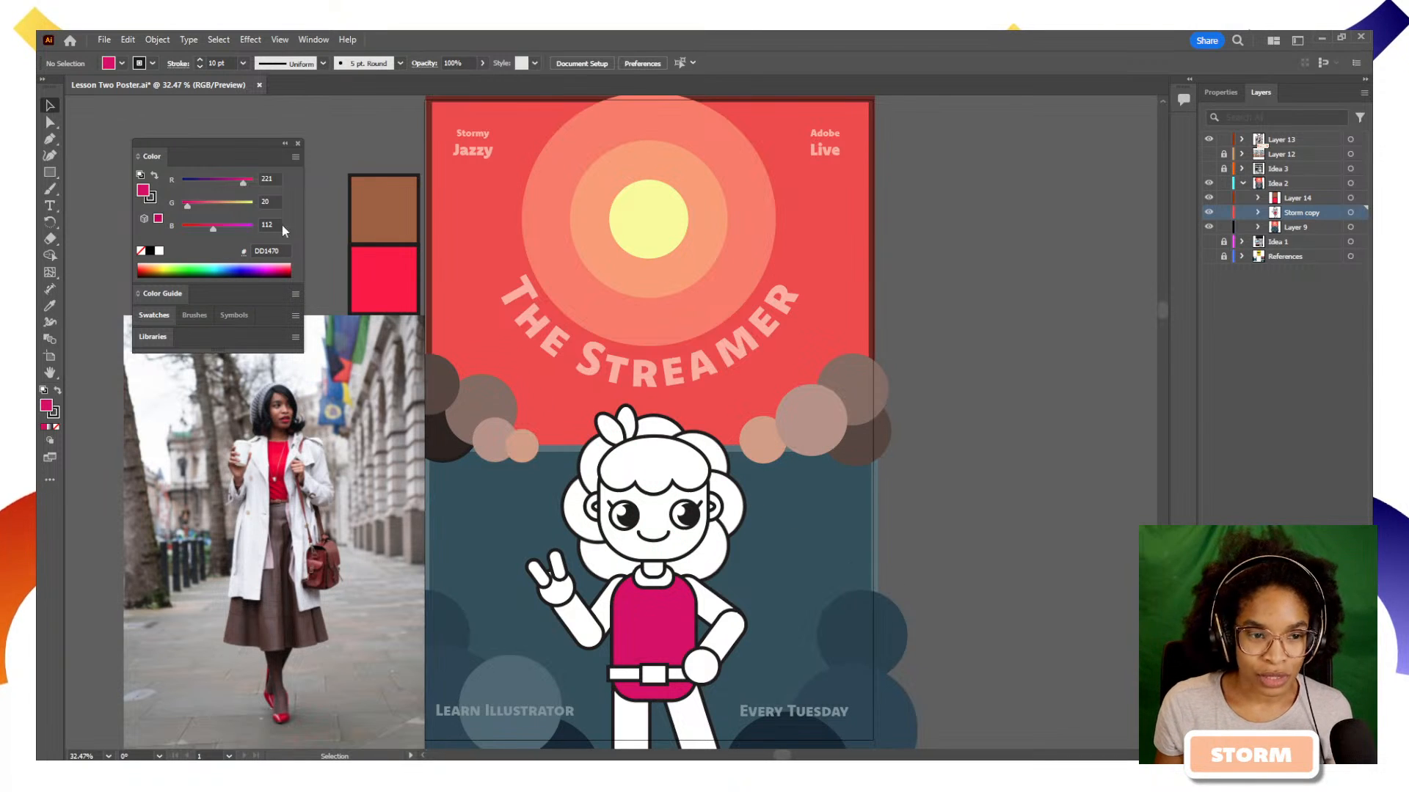
Expand the Color Guide's shades and tints, and collapse the Color sliders to the compact spectrum view
{"action": "left_click", "coordinate": [160, 294]}
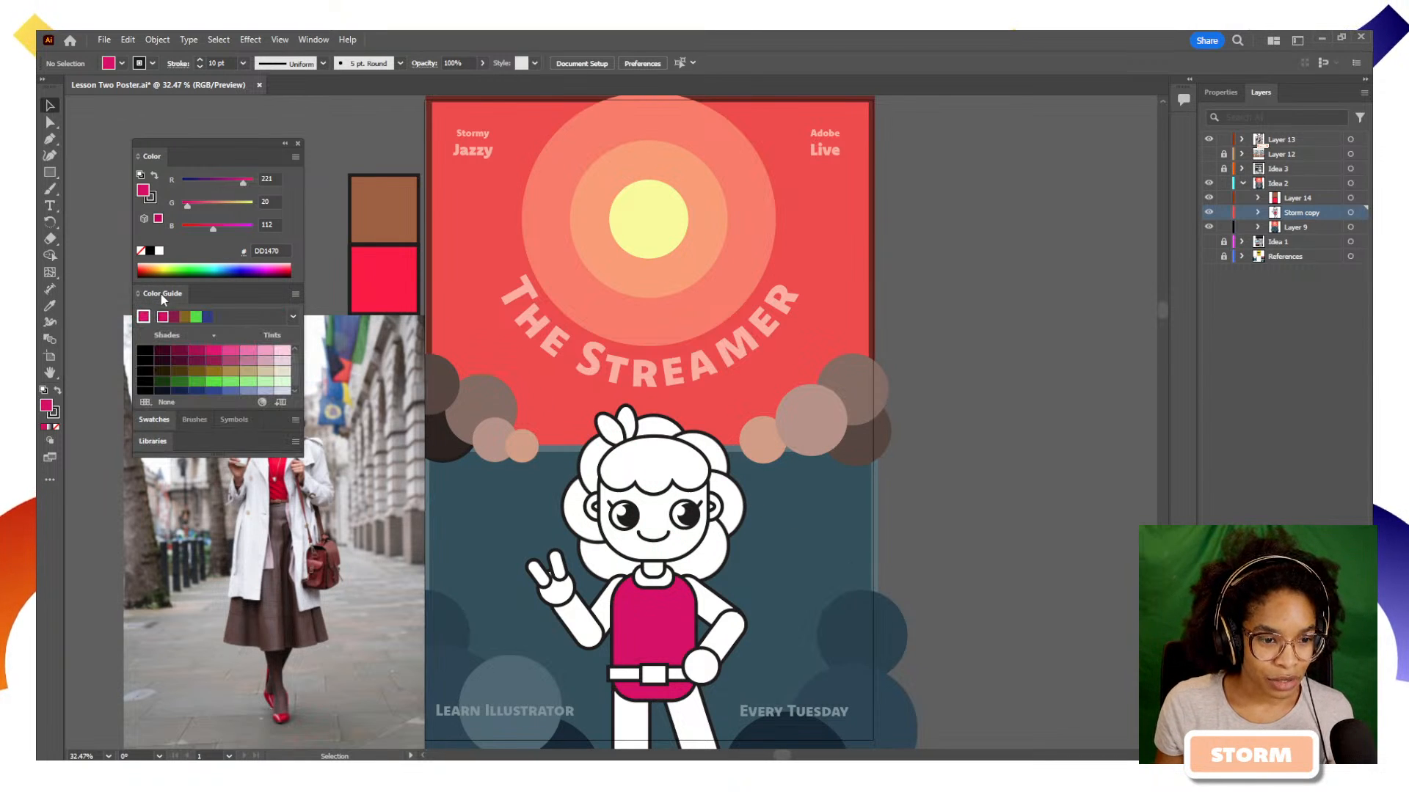
{"action": "left_click", "coordinate": [151, 156]}
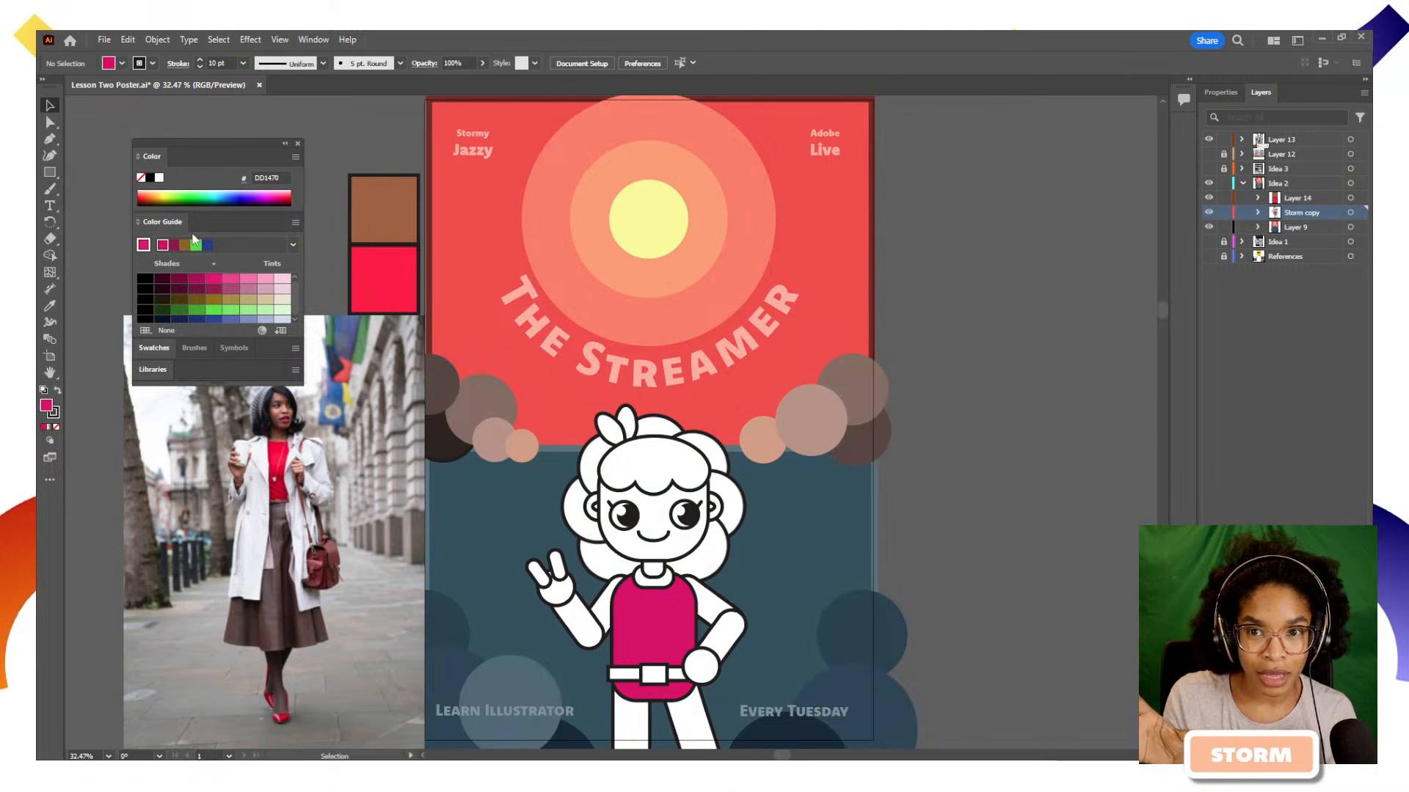
{"action": "left_click", "coordinate": [311, 39]}
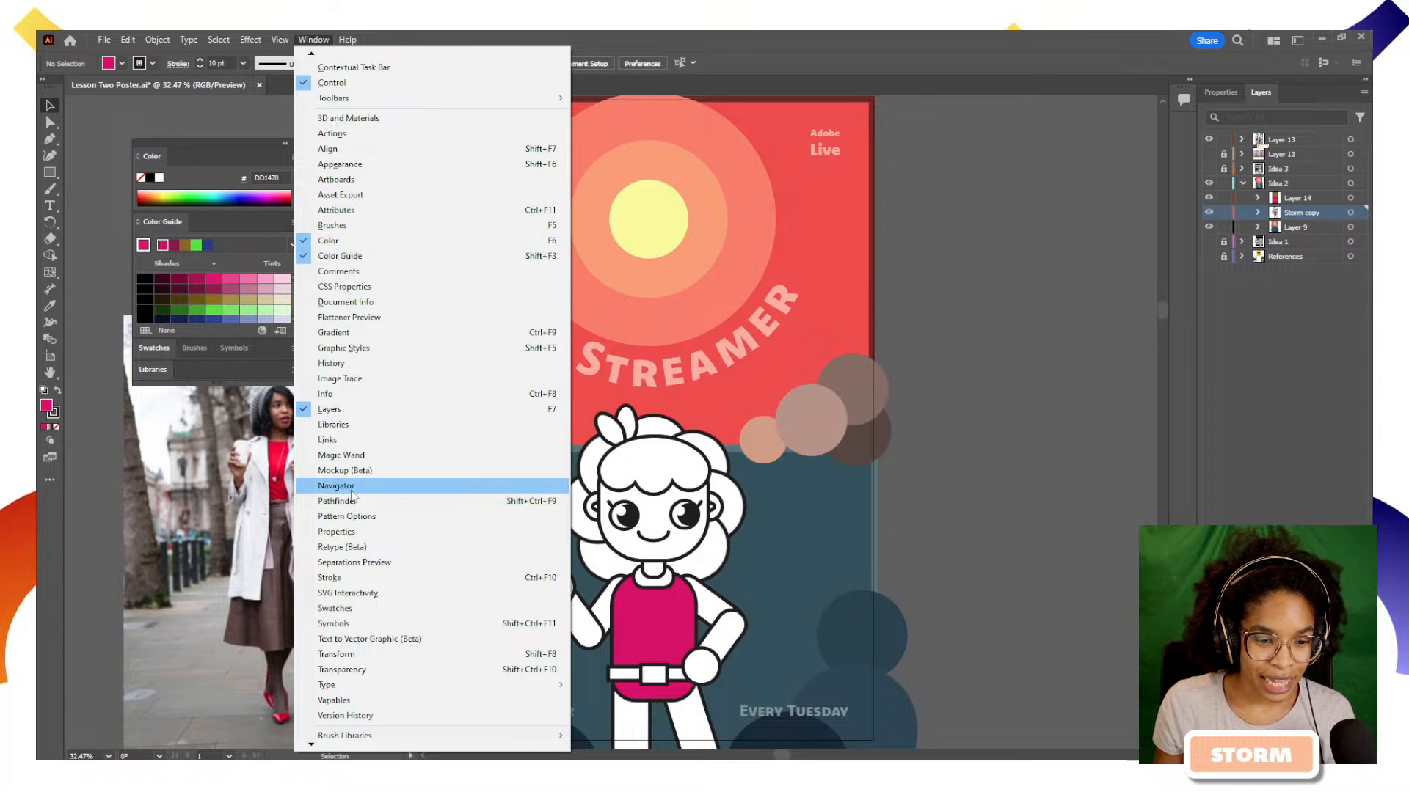
{"action": "left_click", "coordinate": [187, 157]}
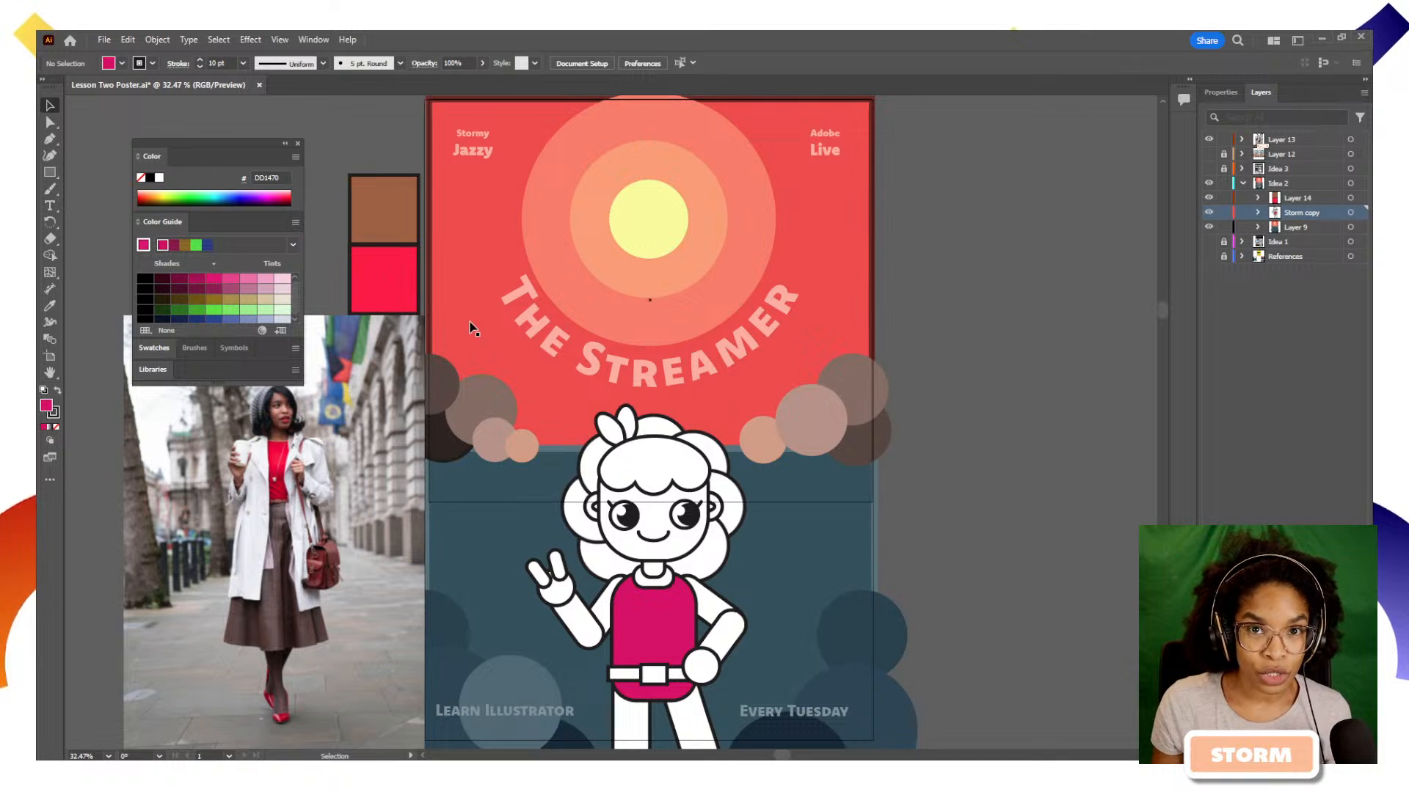
Look through the Color Guide's harmony rules for the torso's magenta
{"action": "left_click", "coordinate": [290, 245]}
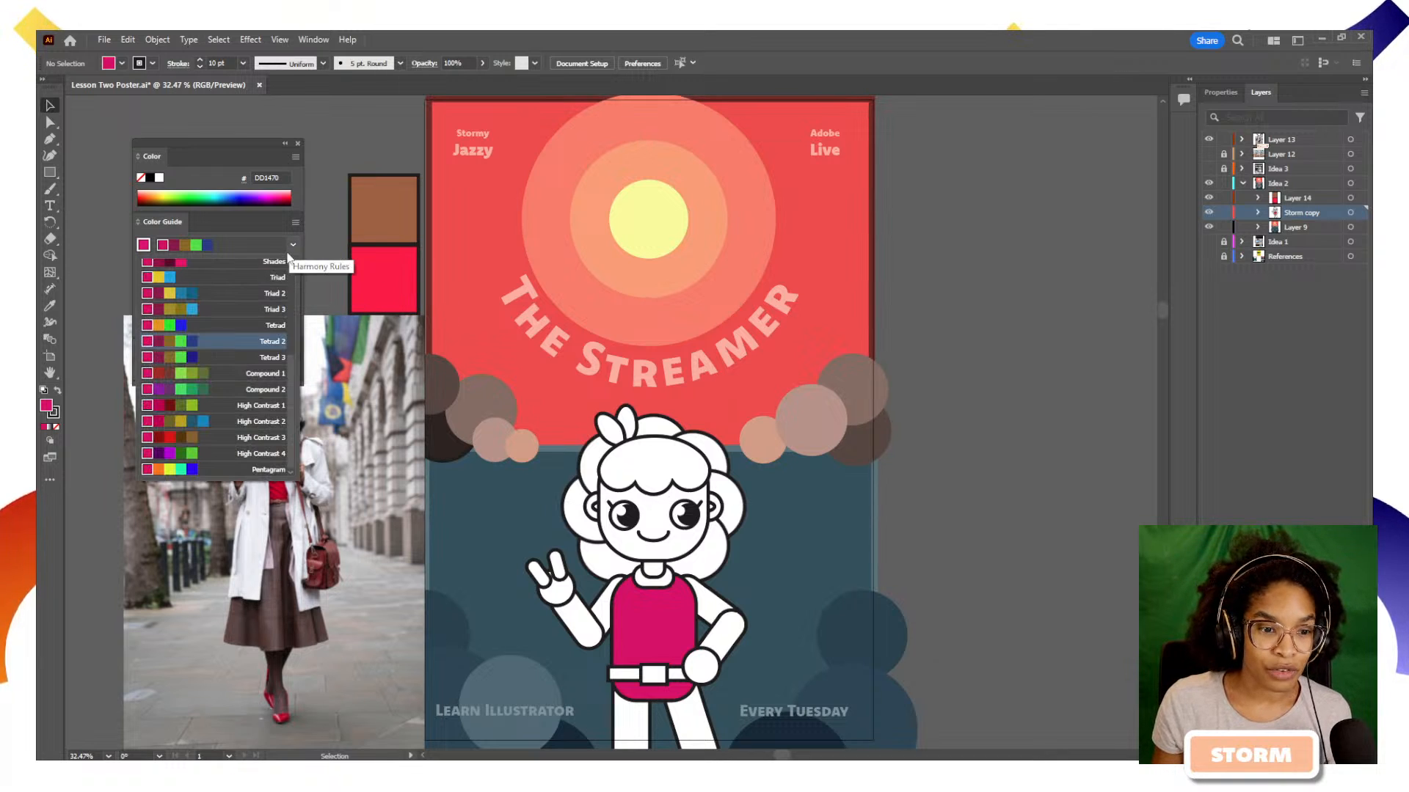
{"action": "scroll", "coordinate": [286, 303], "scroll_direction": "up", "scroll_amount": 5}
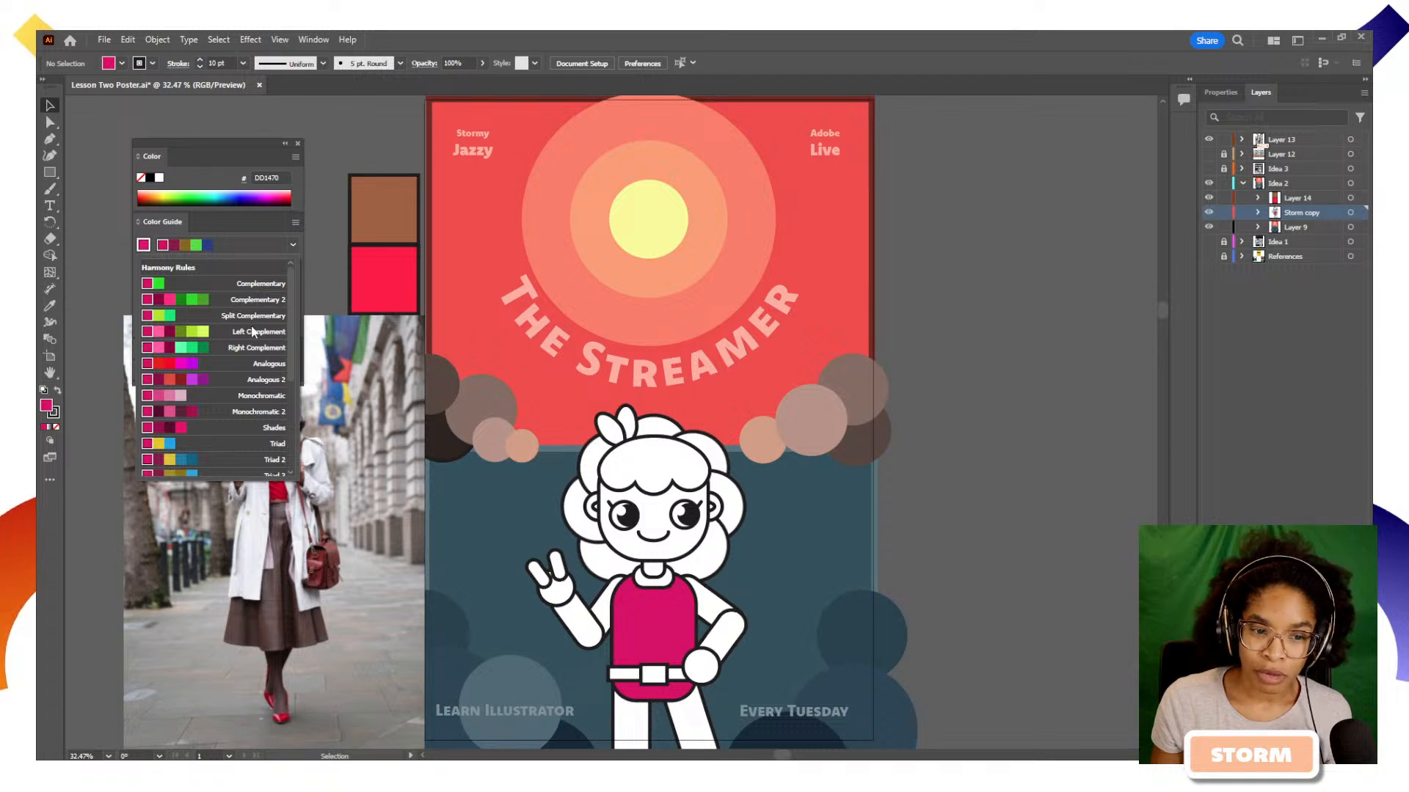
{"action": "scroll", "coordinate": [269, 407], "scroll_direction": "down", "scroll_amount": 1}
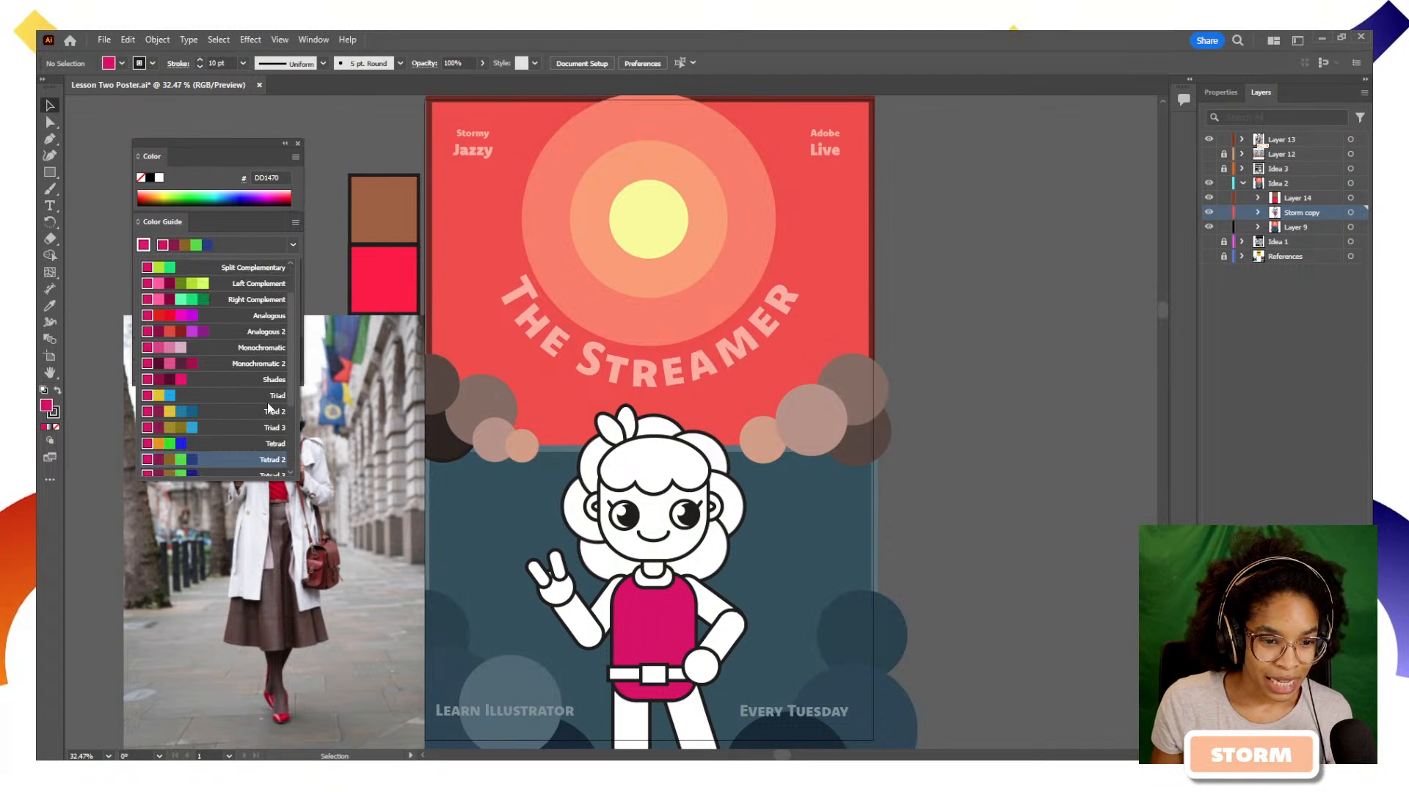
{"action": "scroll", "coordinate": [267, 400], "scroll_direction": "down", "scroll_amount": 2}
{"action": "left_click", "coordinate": [218, 161]}
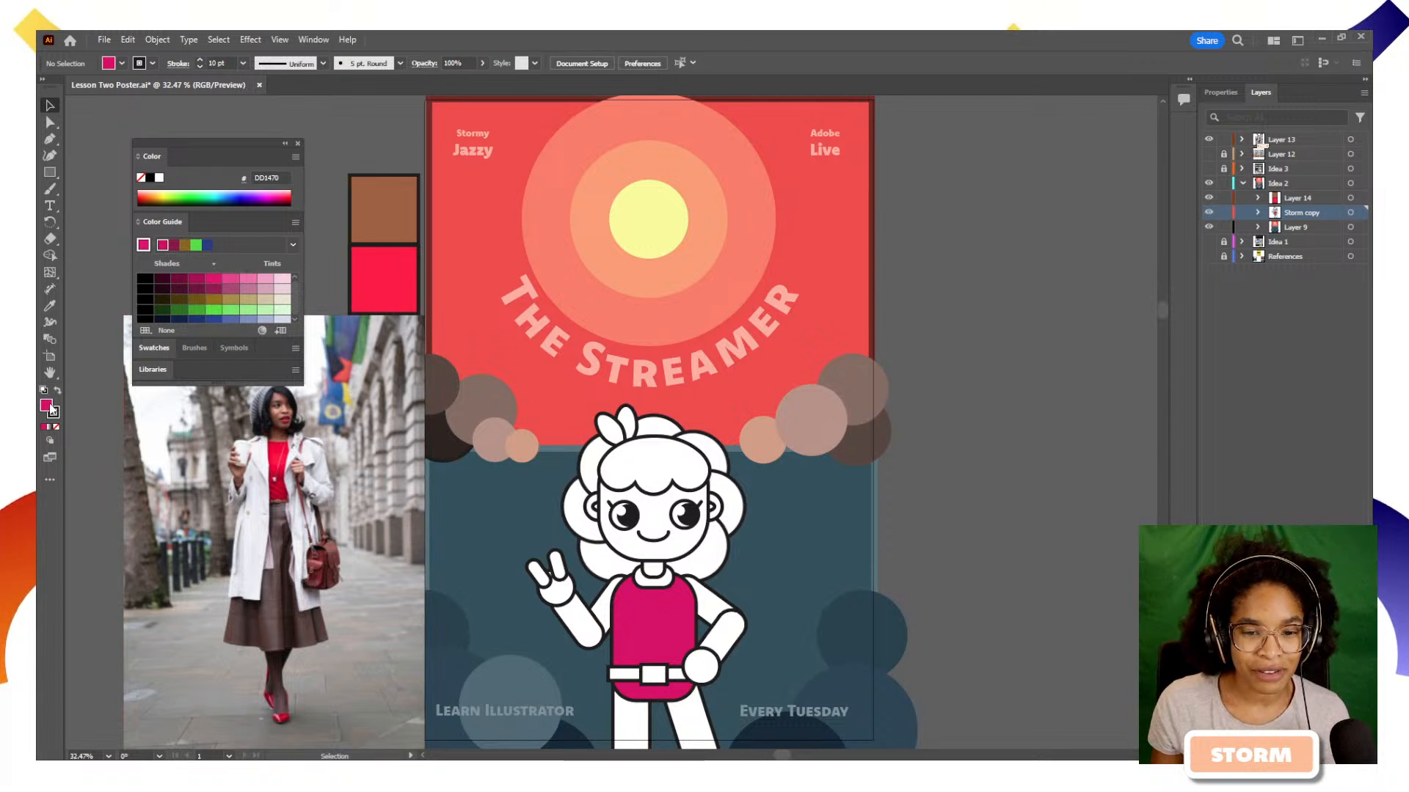
Apply the Complementary 2 harmony rule to the magenta base and fill the character's left-hand leg with the light pink tint F1A1C6
{"action": "left_click", "coordinate": [628, 578]}
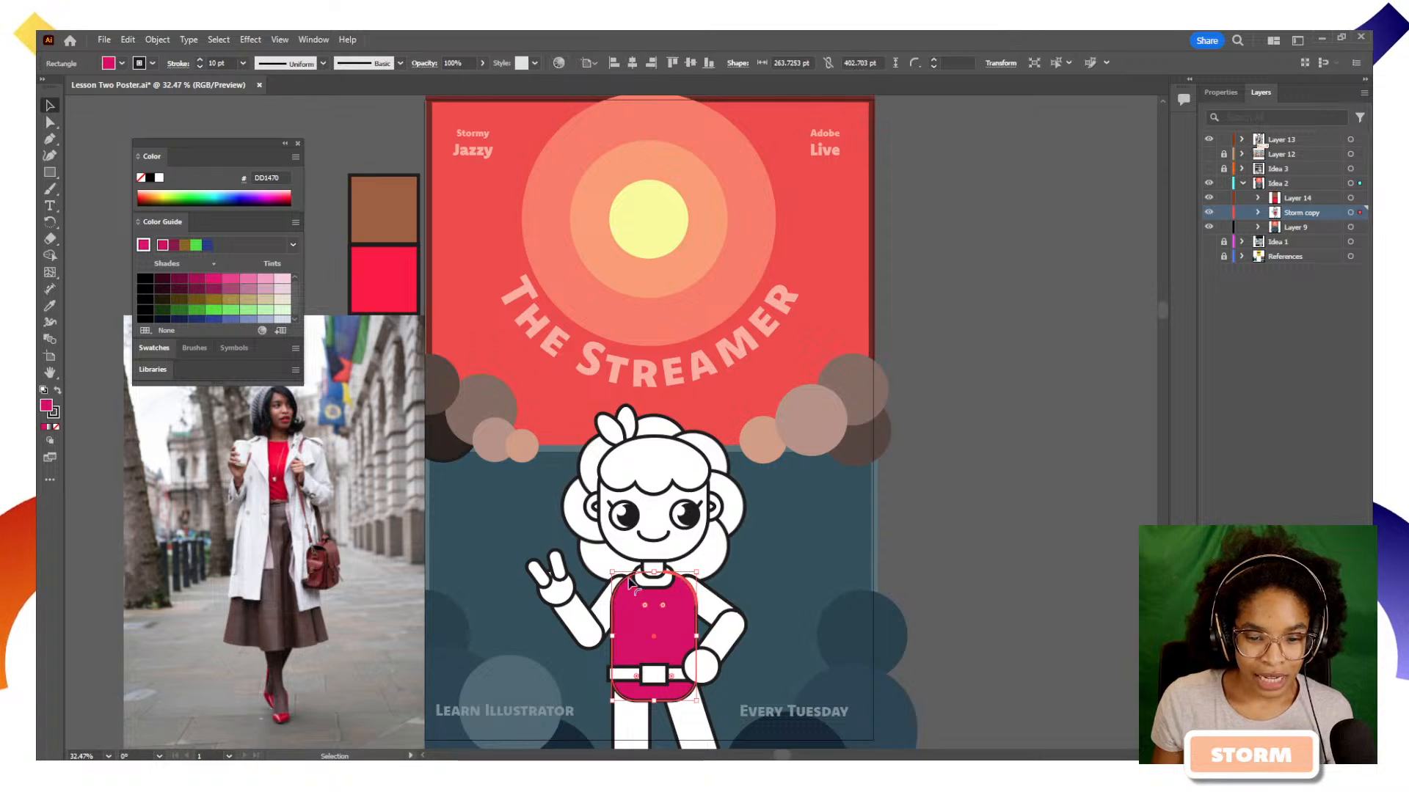
{"action": "left_click", "coordinate": [643, 726]}
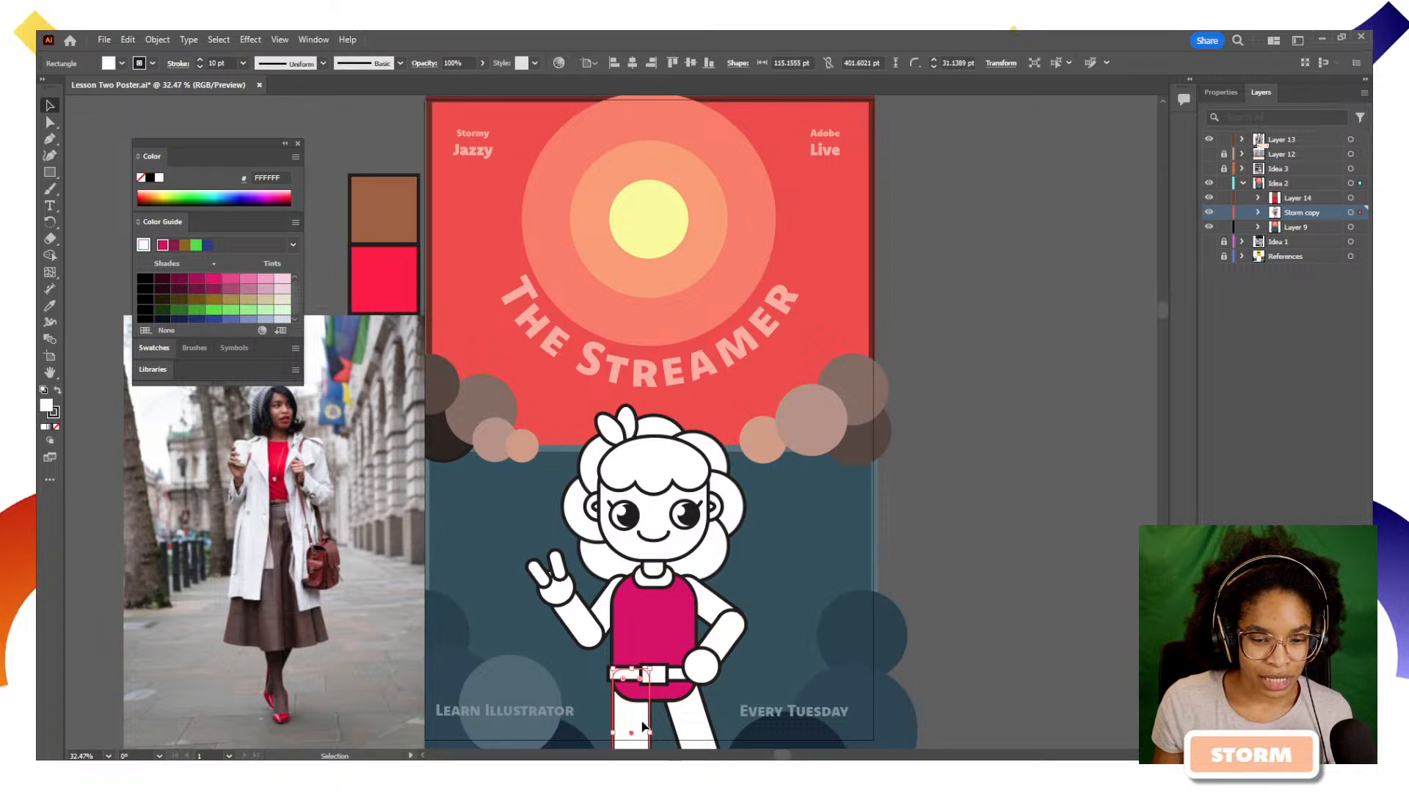
{"action": "left_click", "coordinate": [293, 244]}
{"action": "scroll", "coordinate": [267, 293], "scroll_direction": "up", "scroll_amount": 3}
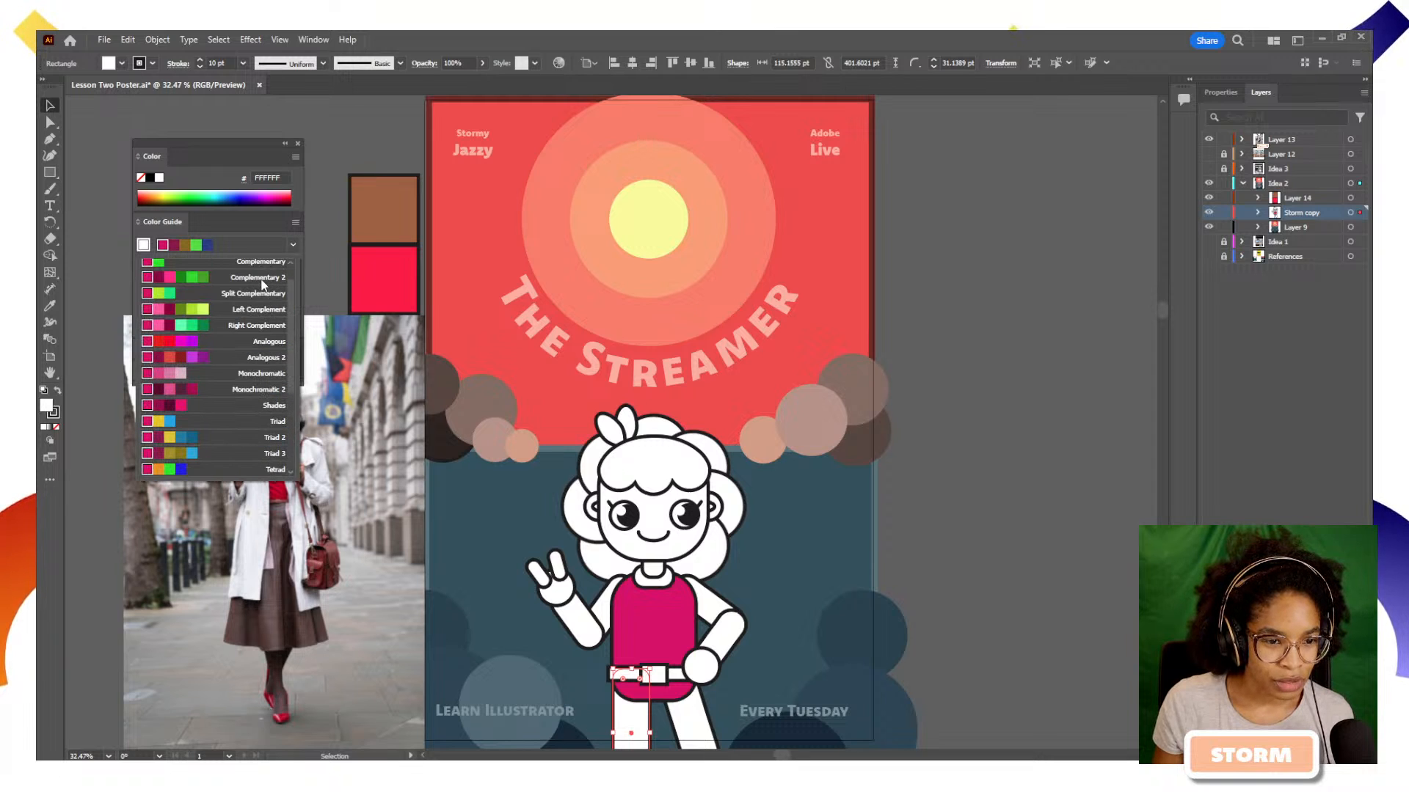
{"action": "left_click", "coordinate": [262, 285]}
{"action": "left_click", "coordinate": [262, 282]}
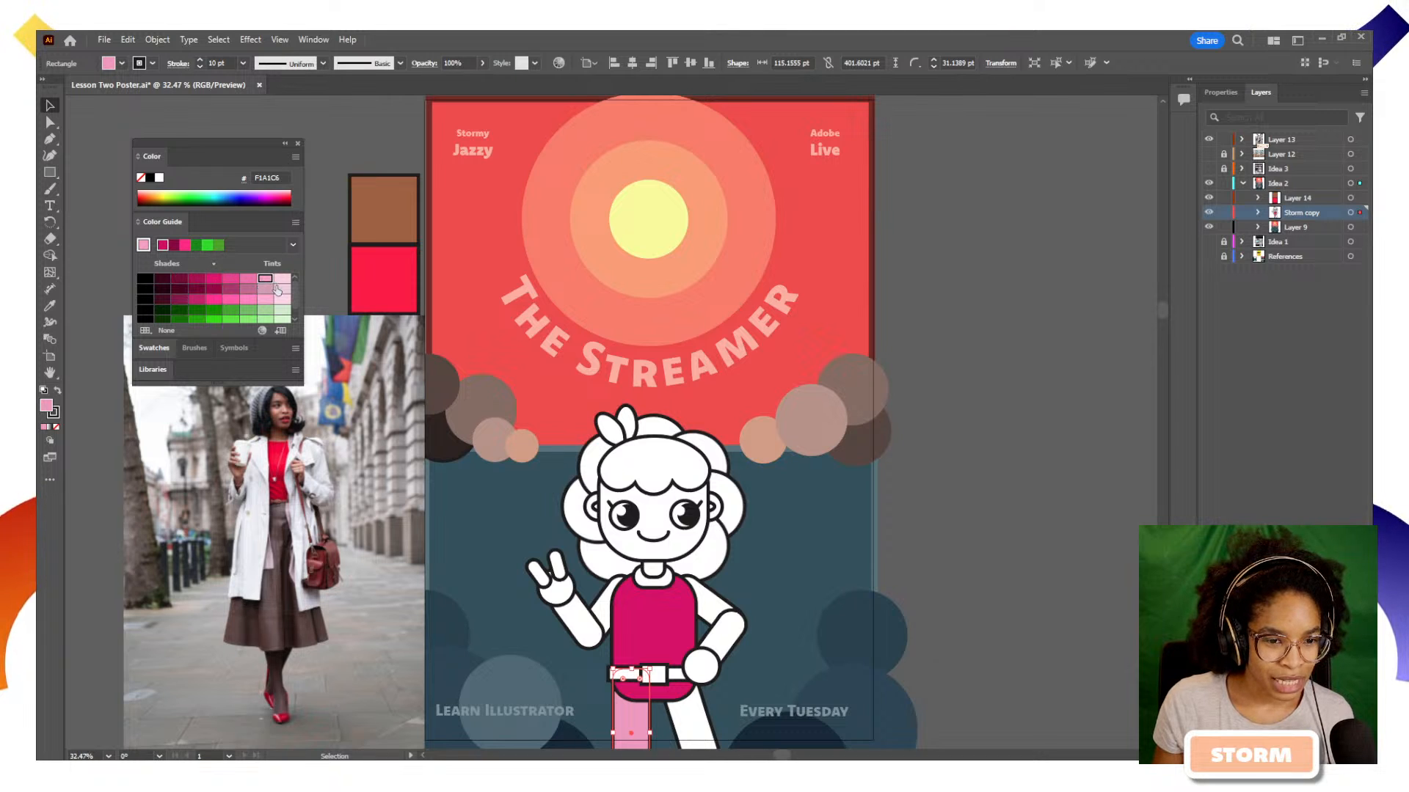
Try the harmony's pinks EB72A9 and FF5AA5 on the left-hand leg, then fill it with green 73BD66
{"action": "scroll", "coordinate": [273, 296], "scroll_direction": "down", "scroll_amount": 1}
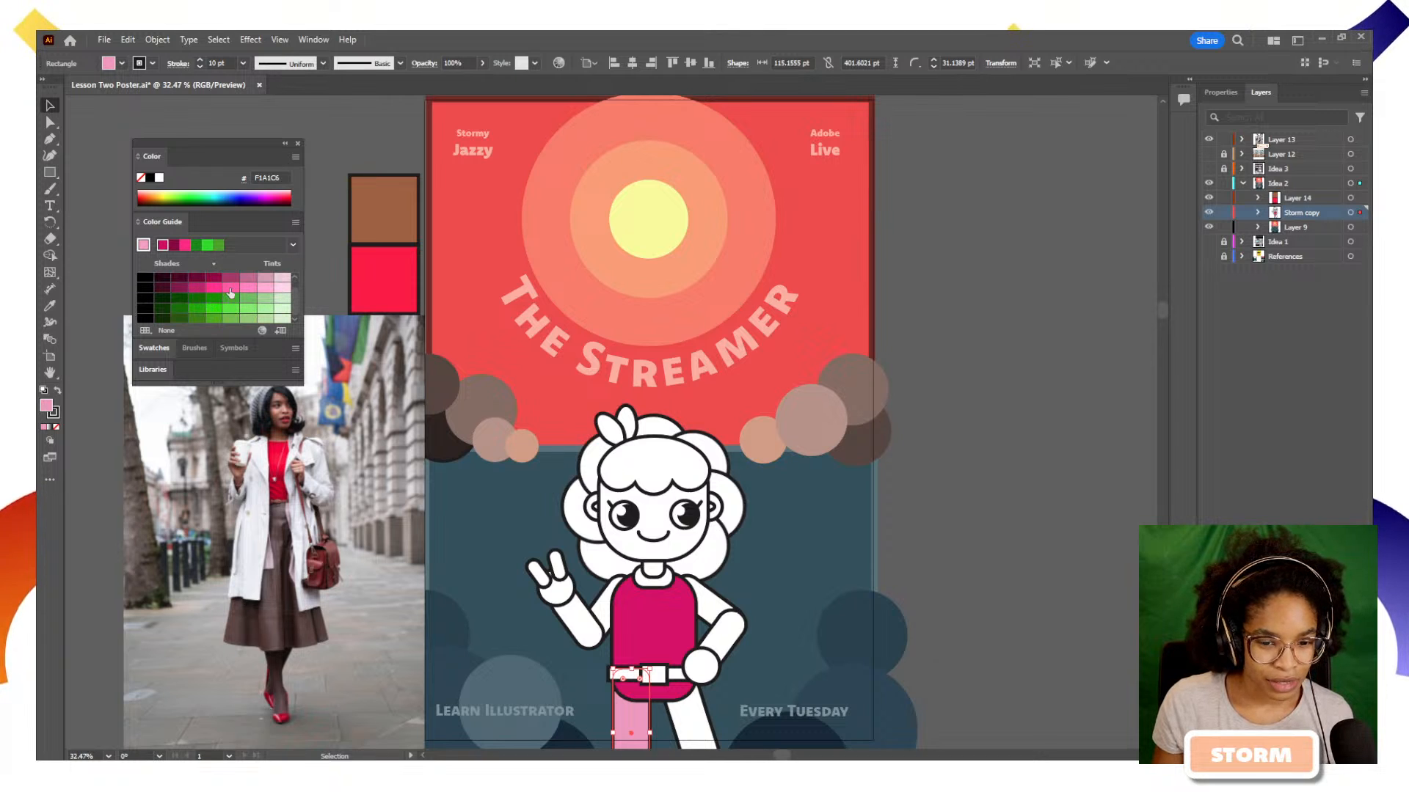
{"action": "scroll", "coordinate": [230, 293], "scroll_direction": "up", "scroll_amount": 1}
{"action": "left_click", "coordinate": [248, 281]}
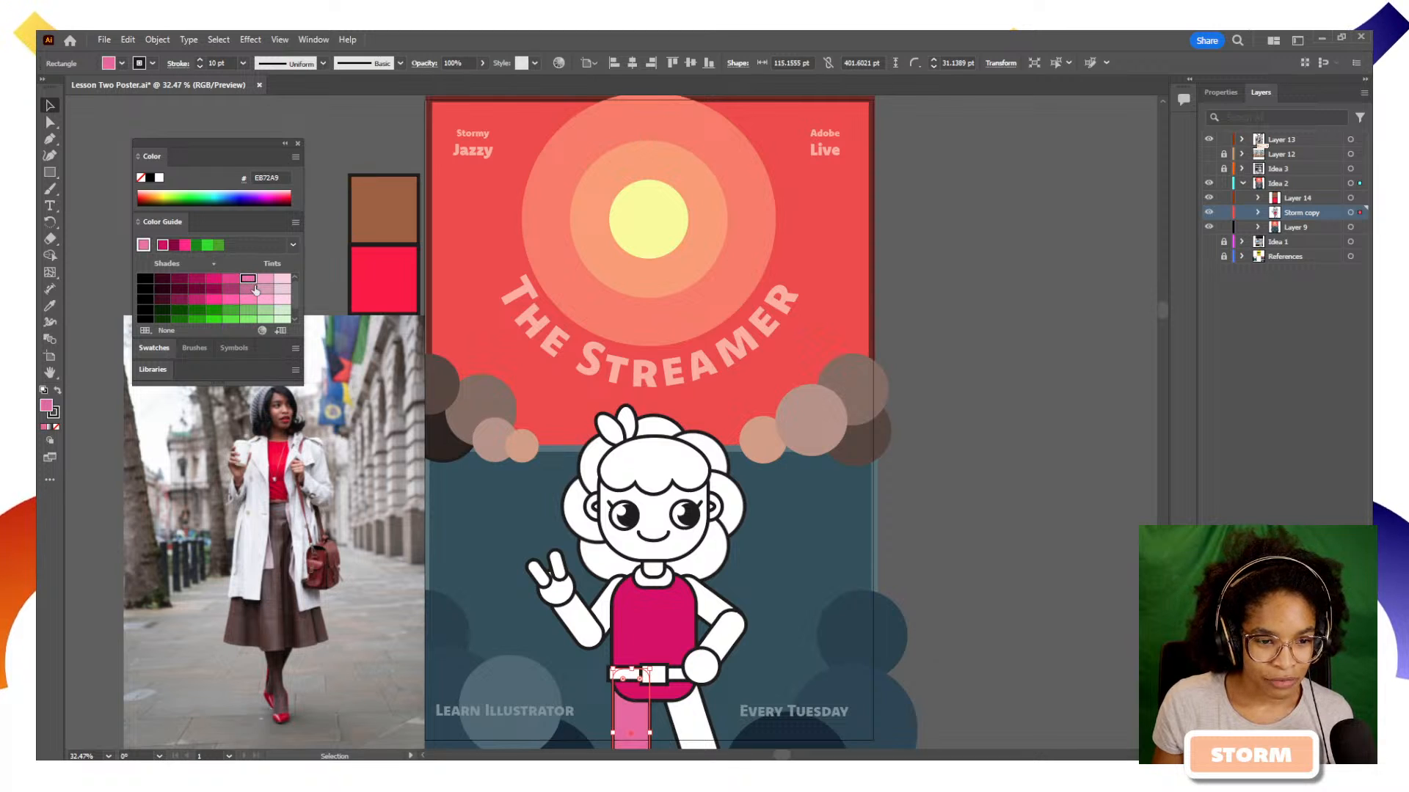
{"action": "left_click", "coordinate": [231, 299]}
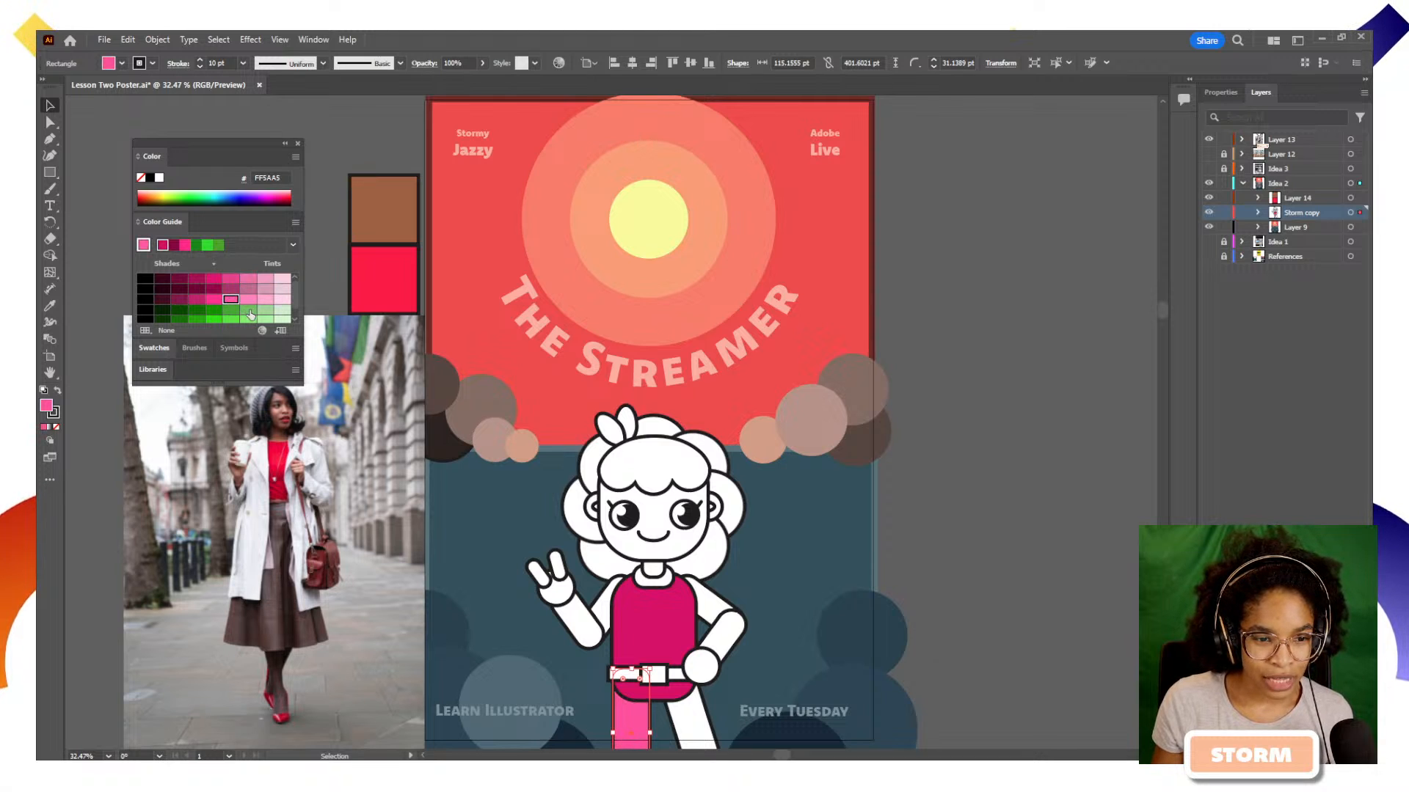
{"action": "left_click", "coordinate": [249, 310]}
{"action": "scroll", "coordinate": [774, 593], "scroll_direction": "down", "scroll_amount": 2}
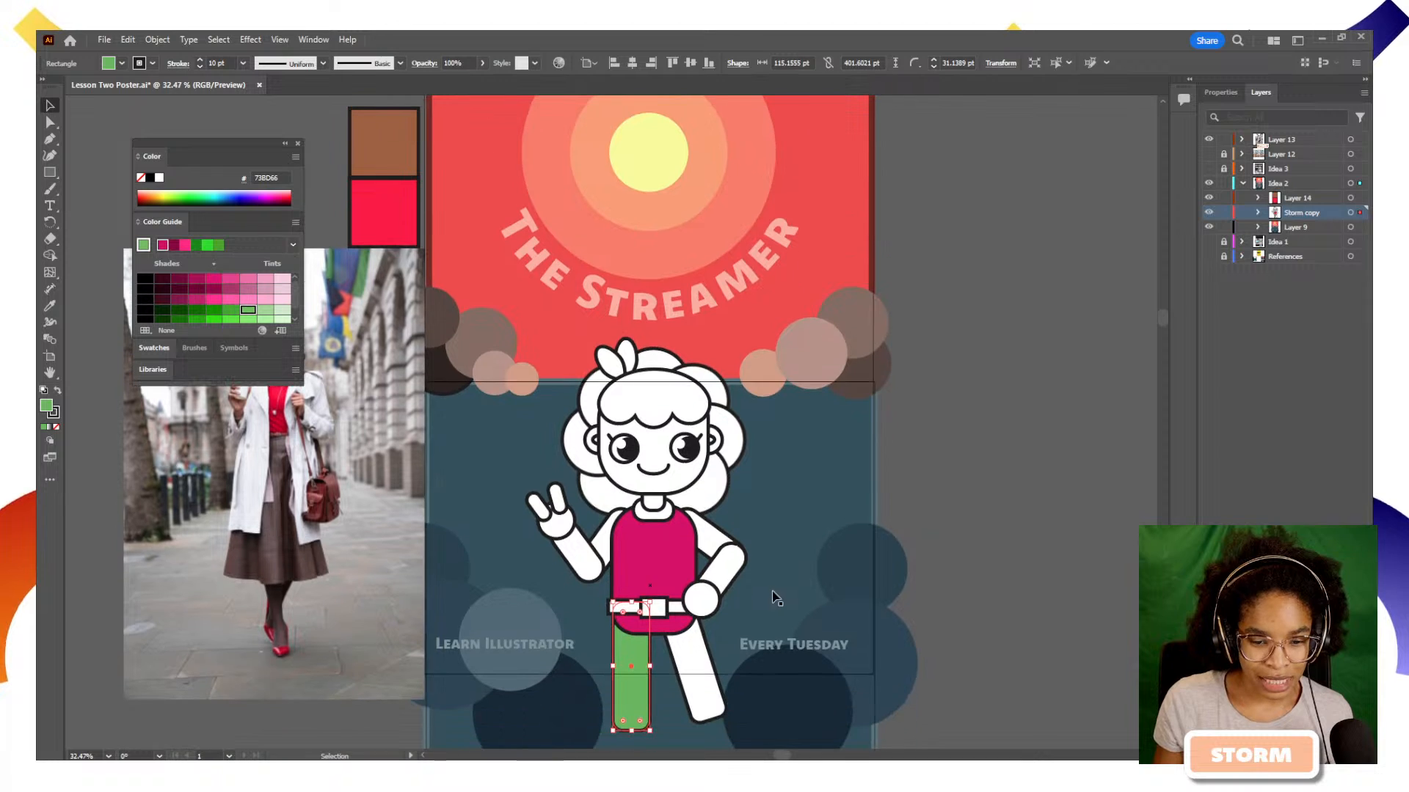
Try the harmony's greens D9E9CC and 45A733 on the character's left-hand leg, then fill it with pink FF5AA5
{"action": "left_click", "coordinate": [265, 312]}
{"action": "left_click", "coordinate": [283, 312]}
{"action": "left_click", "coordinate": [245, 313]}
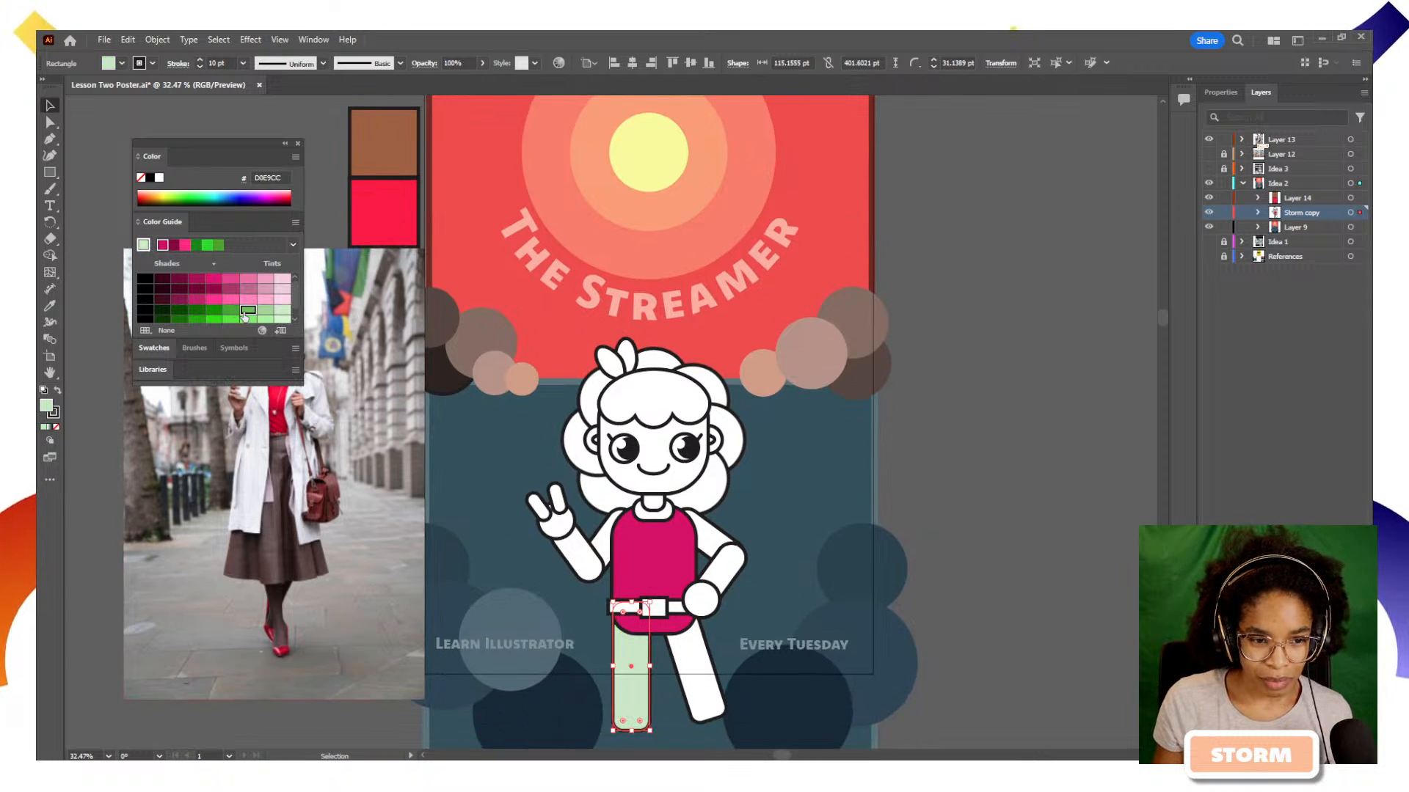
{"action": "left_click", "coordinate": [231, 312]}
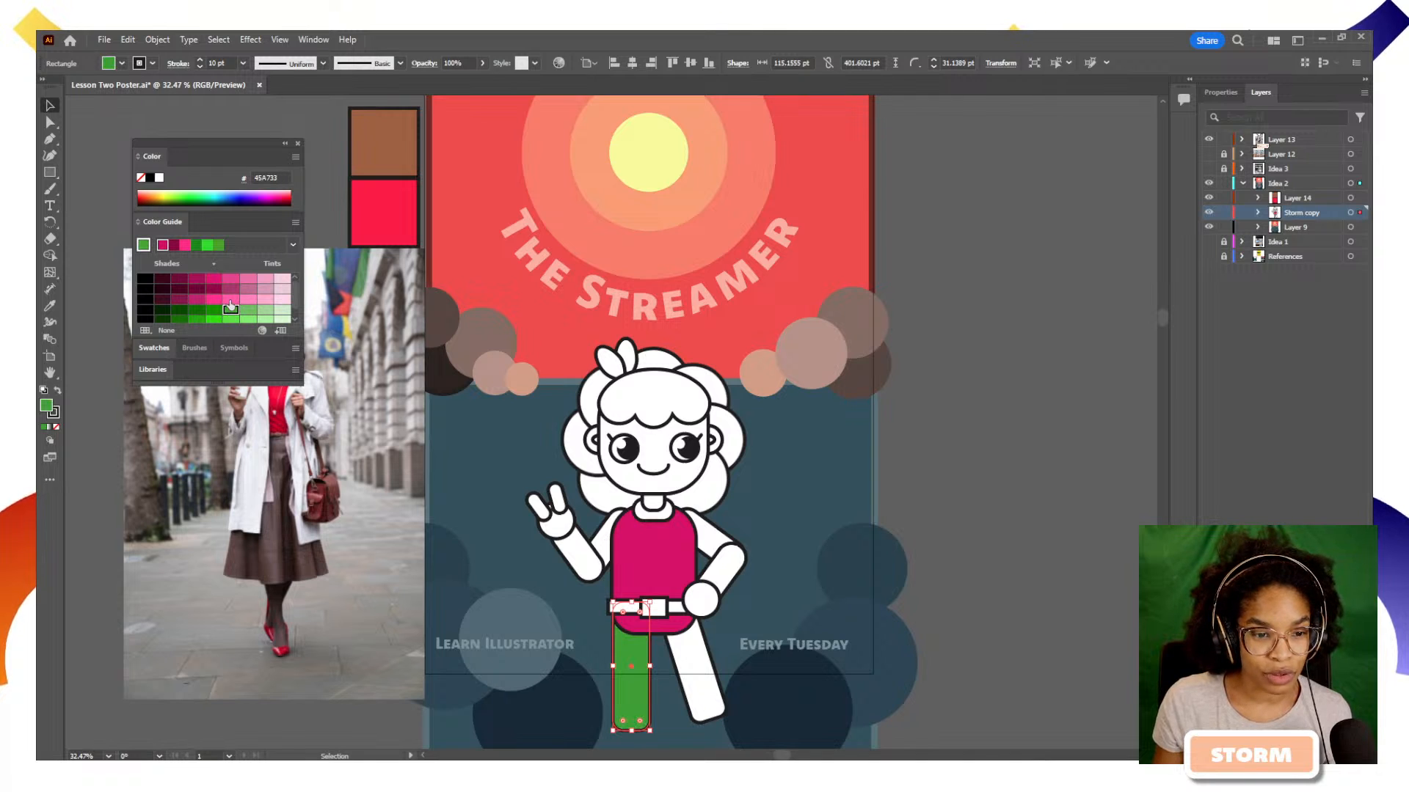
{"action": "left_click", "coordinate": [230, 299]}
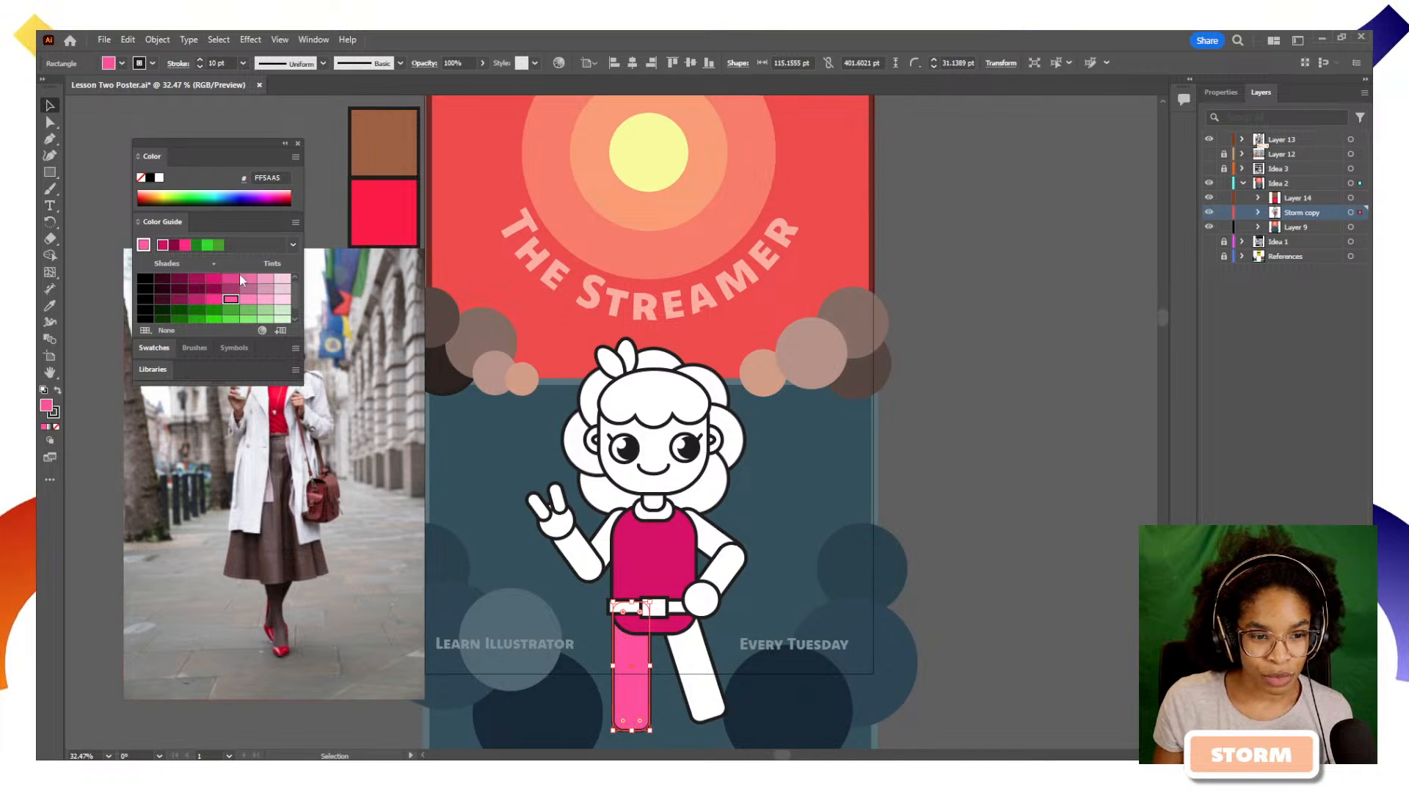
Try the grey tint A99B9E as the left-hand leg's stroke colour, then undo it
{"action": "left_click", "coordinate": [53, 413]}
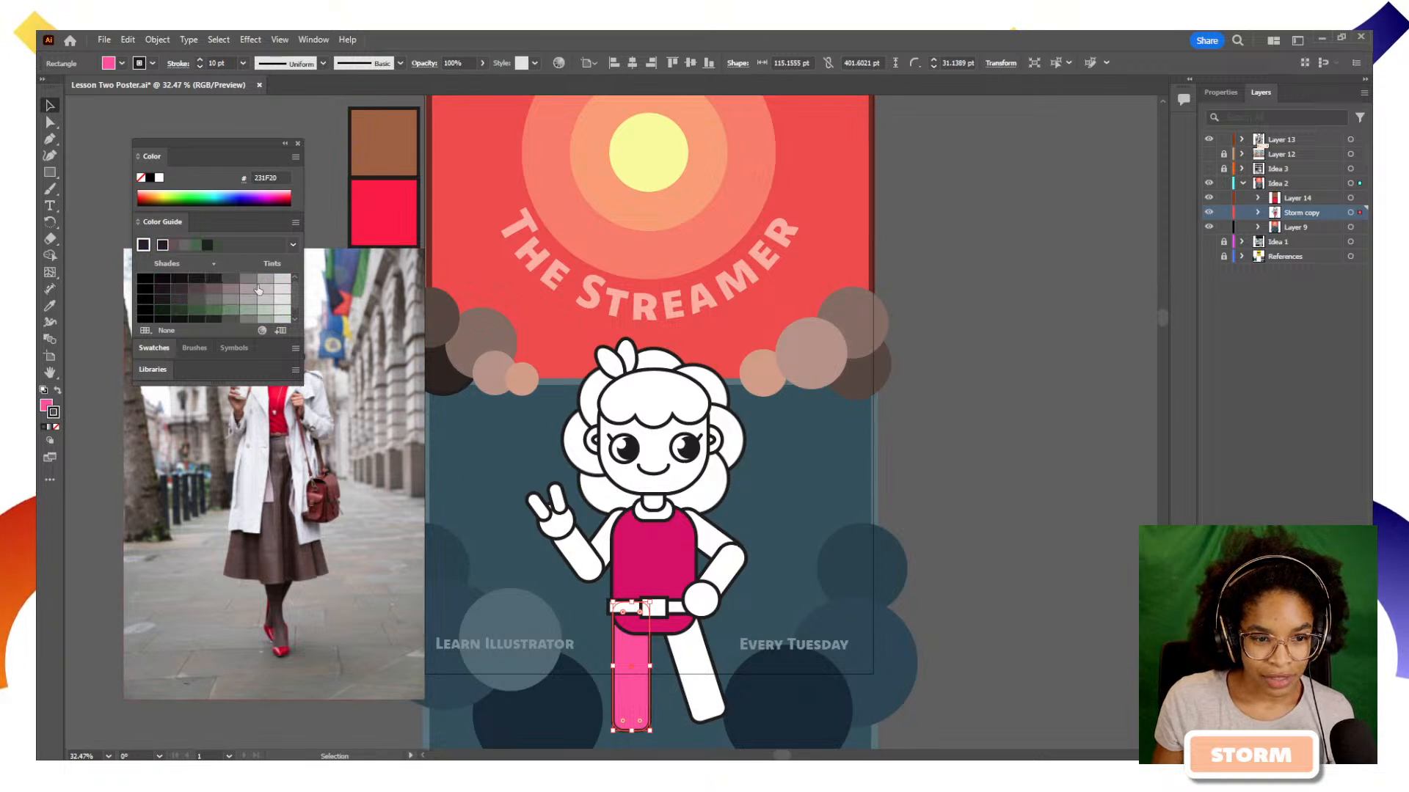
{"action": "left_click", "coordinate": [248, 290]}
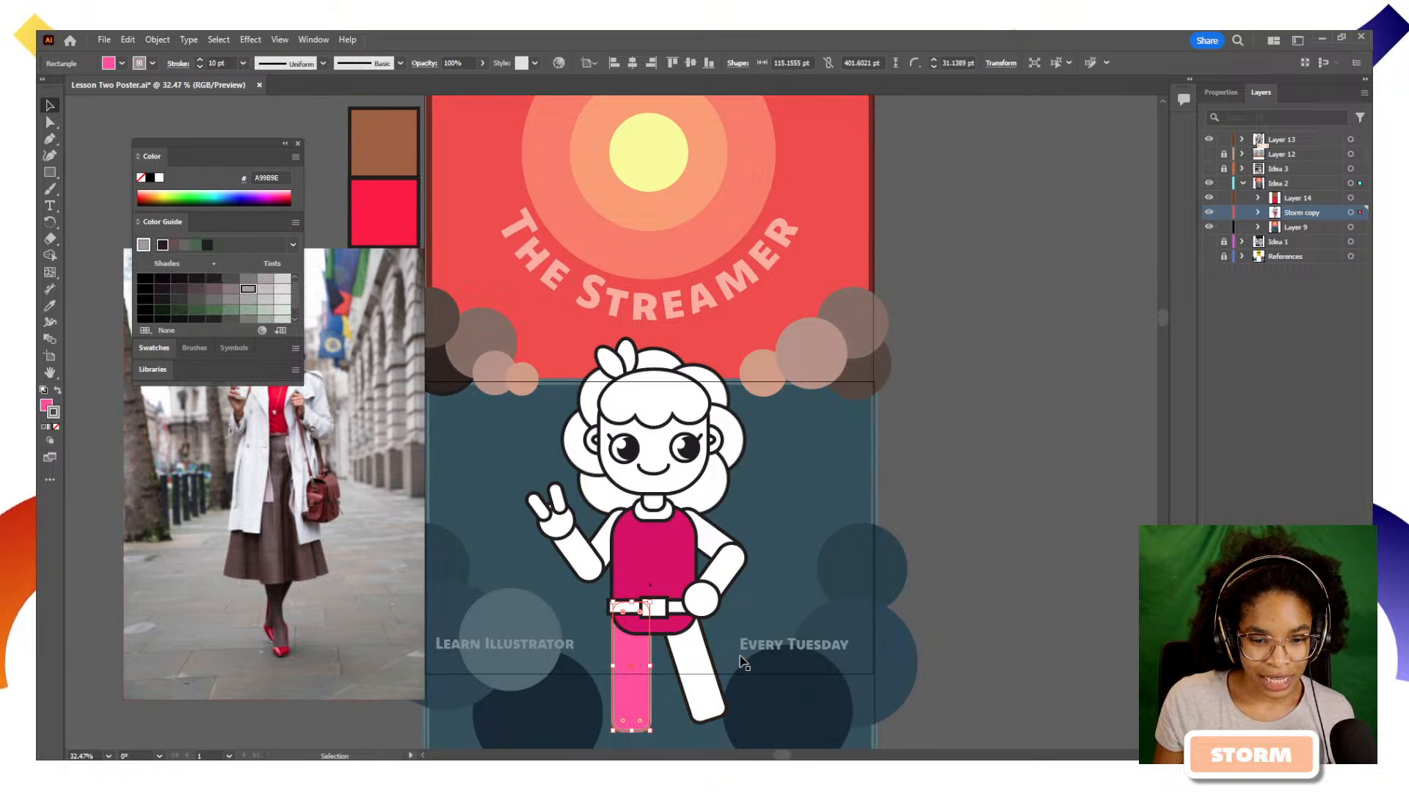
{"action": "left_click", "coordinate": [646, 657]}
{"action": "left_click", "coordinate": [643, 679]}
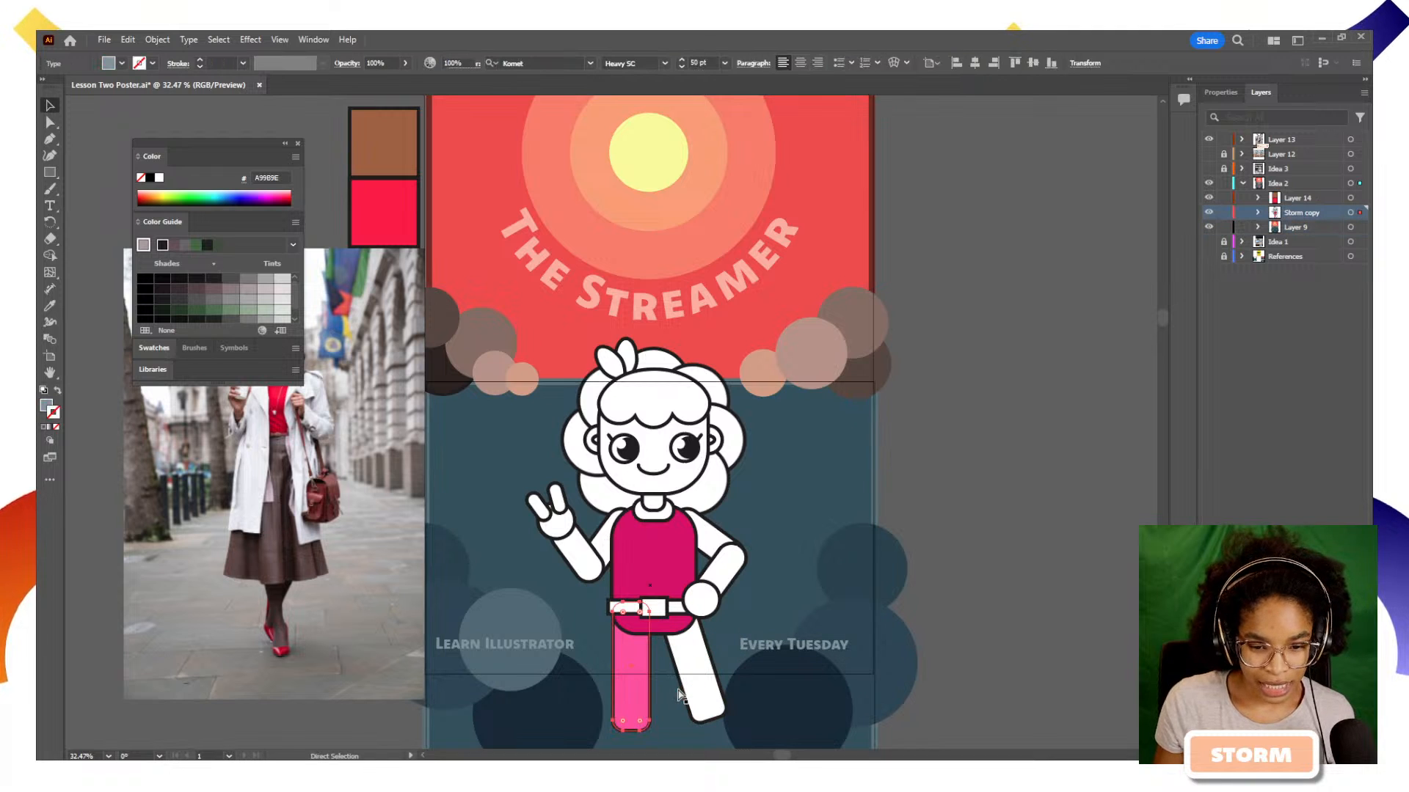
{"action": "key", "text": "v"}
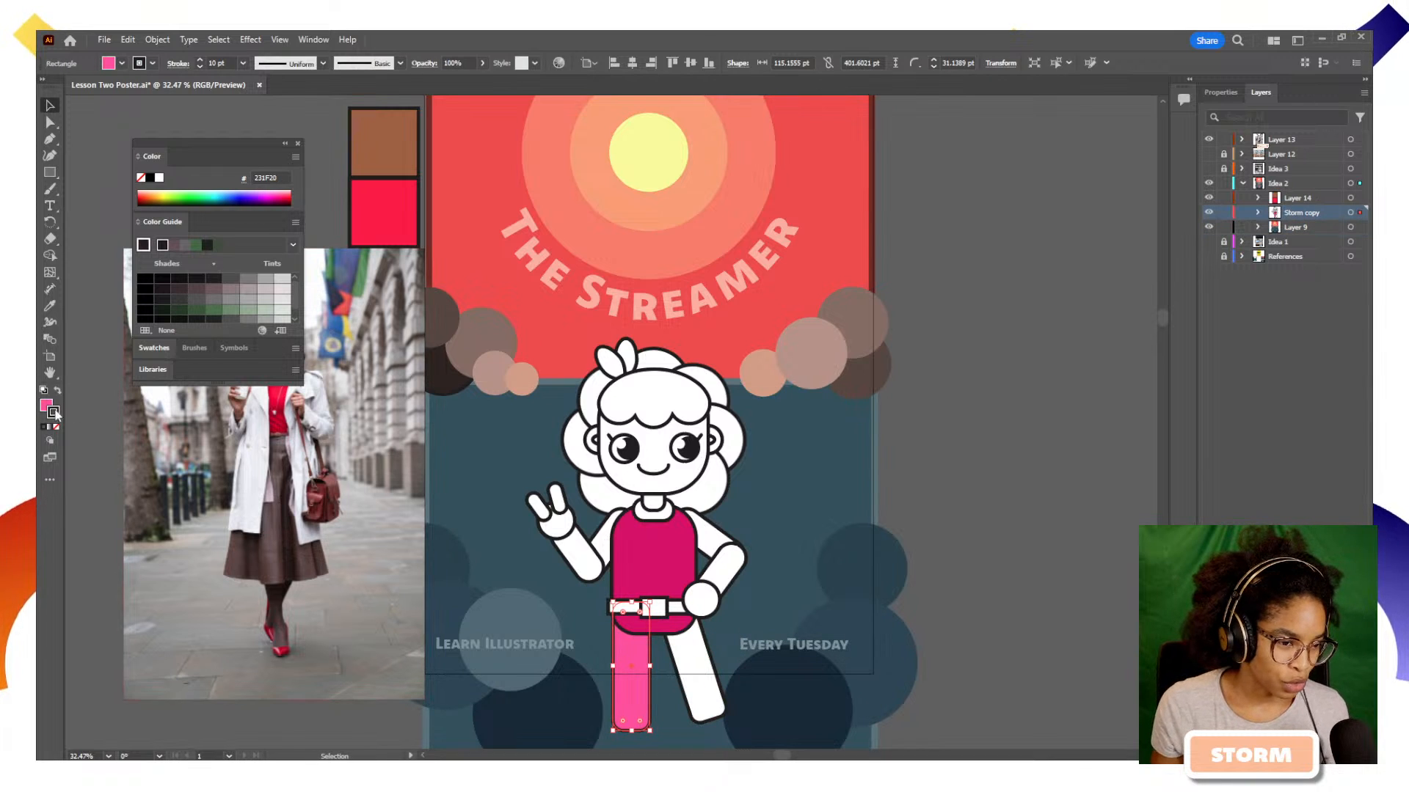
Apply the Triad 2 harmony rule to the pink FF5AA5 base and fill the left-hand leg with its blue 34A3CC
{"action": "left_click", "coordinate": [46, 405]}
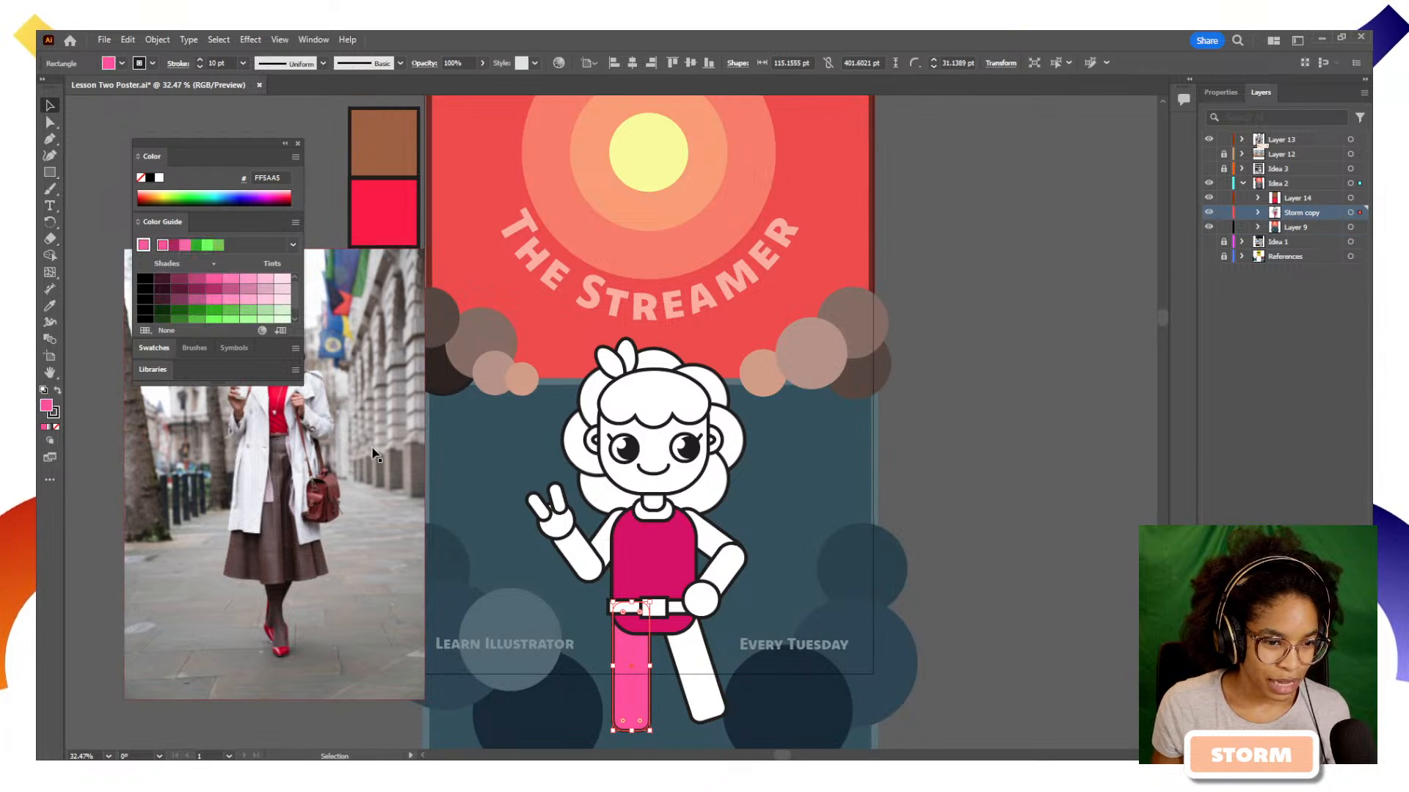
{"action": "left_click", "coordinate": [293, 244]}
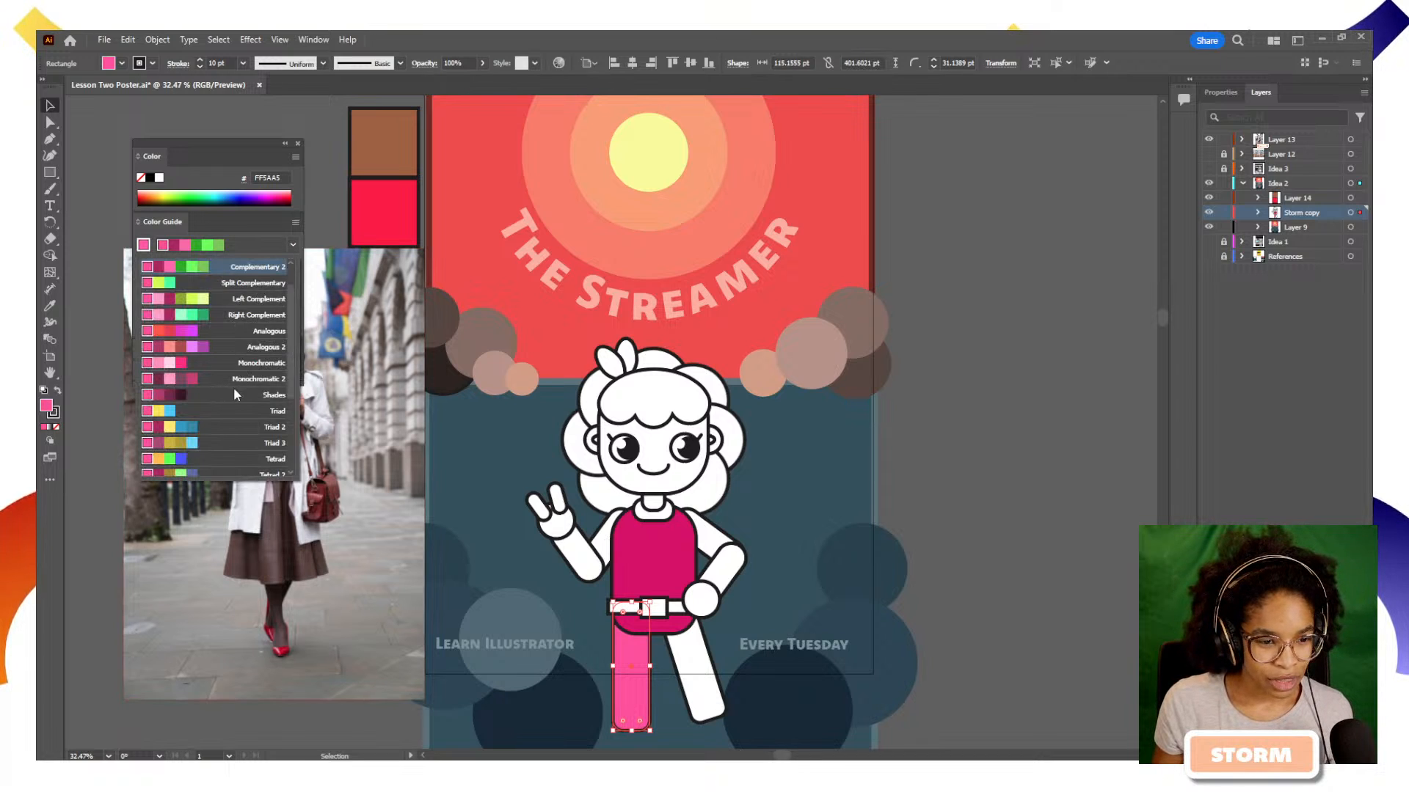
{"action": "left_click", "coordinate": [220, 427]}
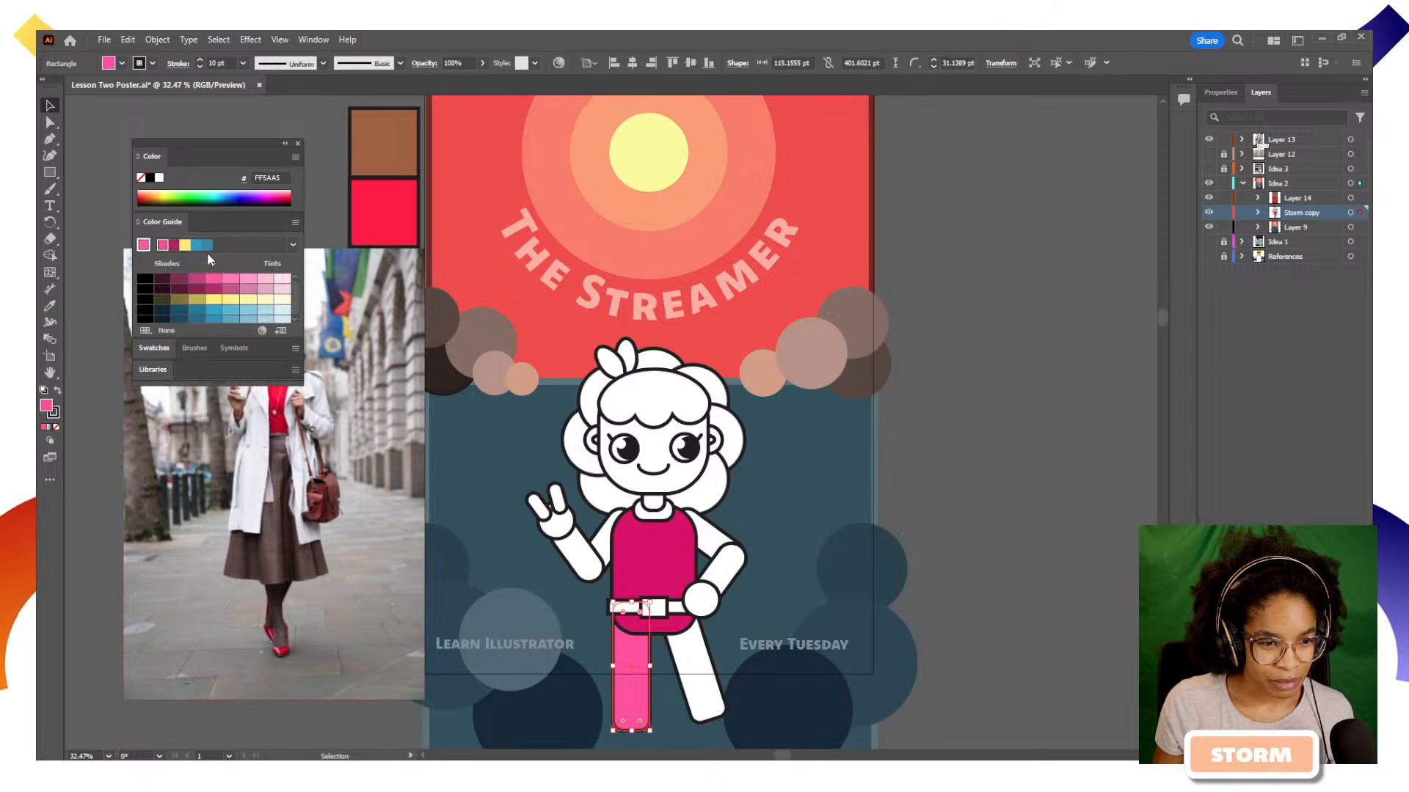
{"action": "left_click", "coordinate": [197, 246]}
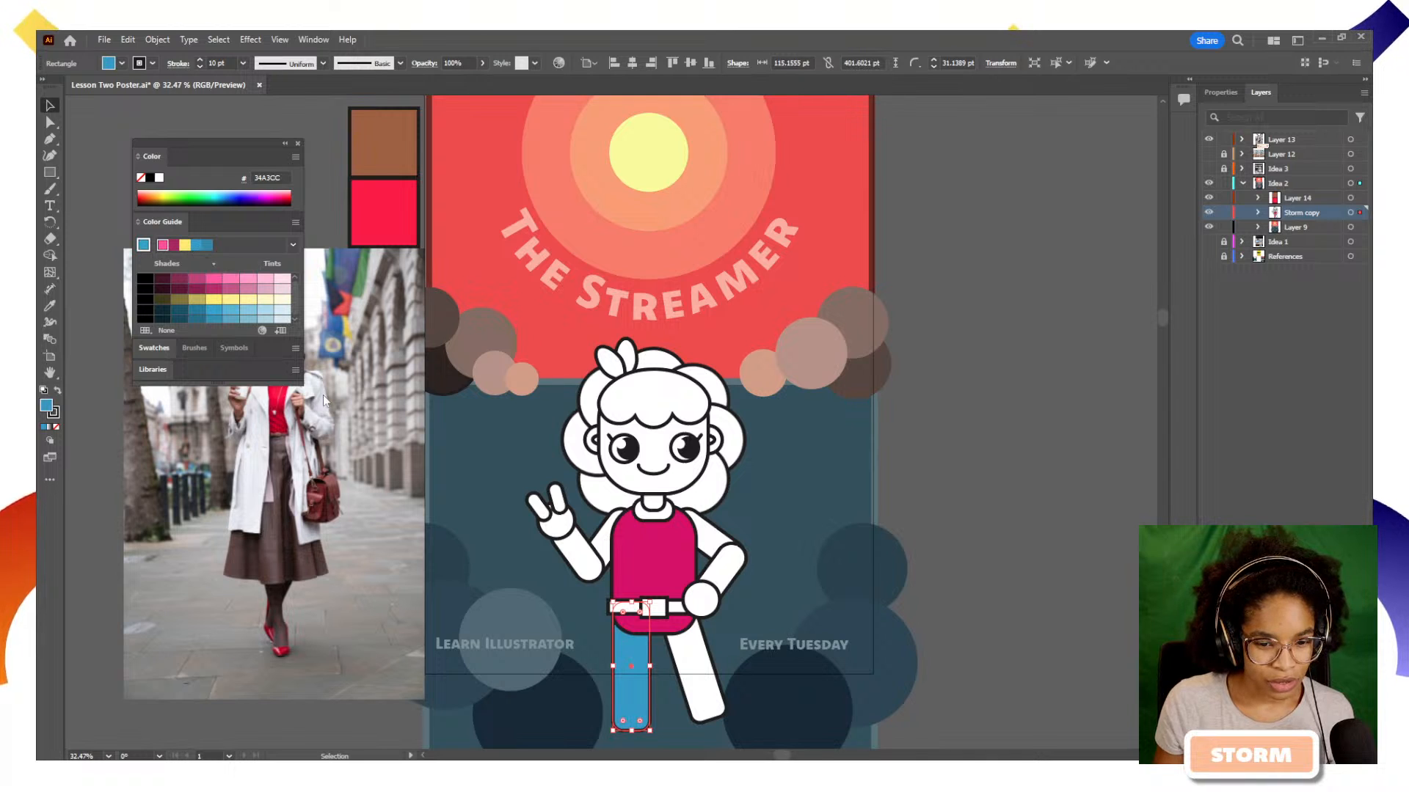
{"action": "left_click", "coordinate": [1006, 573]}
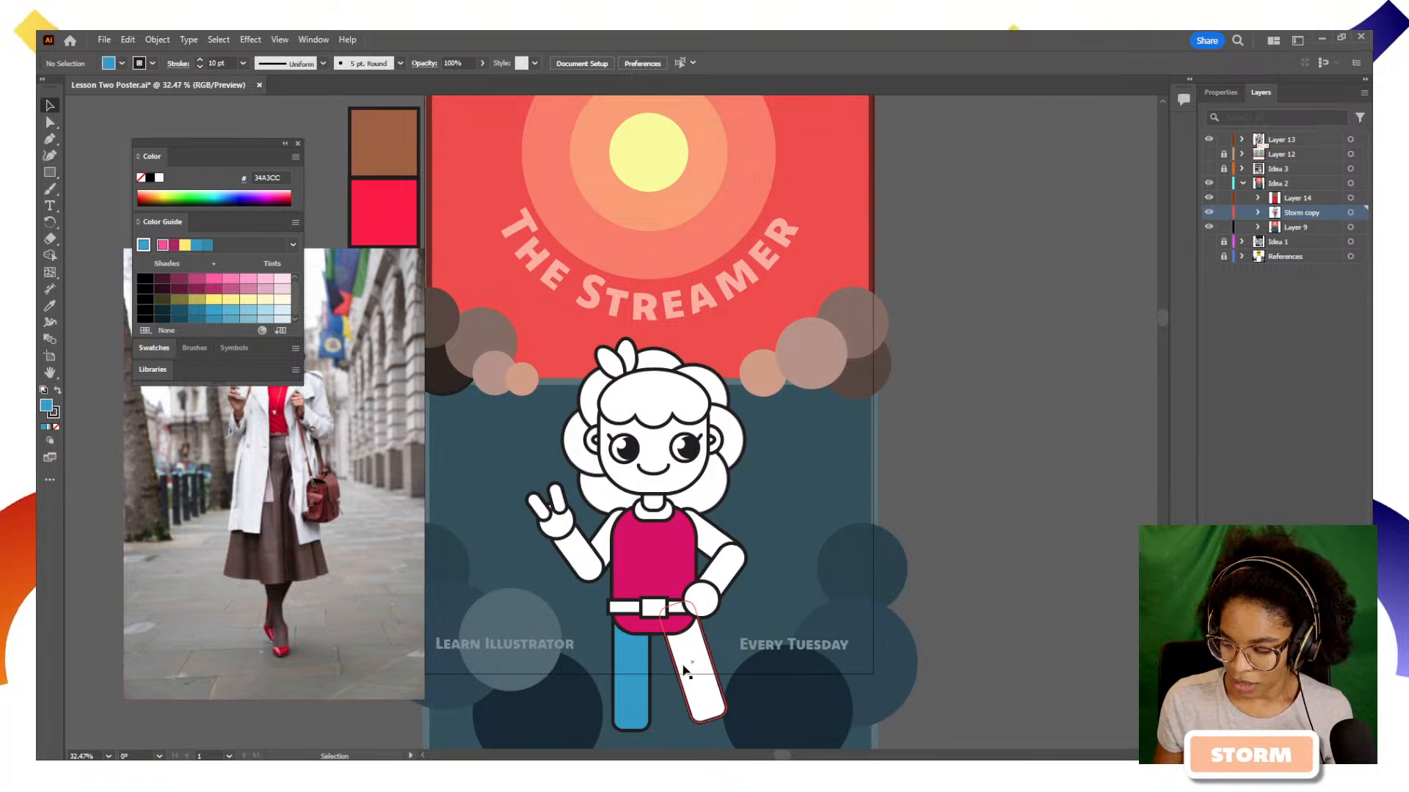
Load the Ice Cream swatch library from the Foods category, dock it beside the Swatches, and look through its colour groups
{"action": "left_click", "coordinate": [161, 350]}
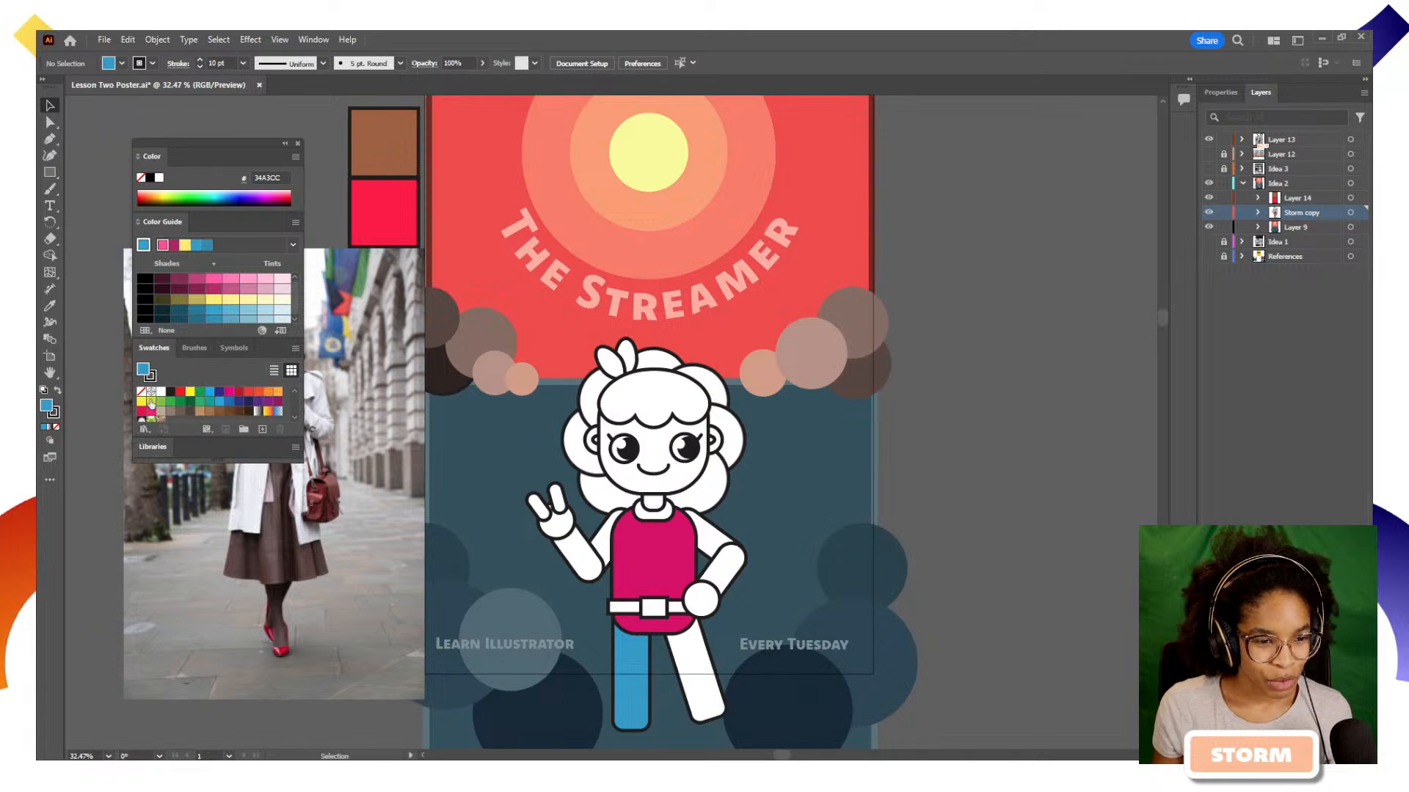
{"action": "left_click", "coordinate": [144, 431]}
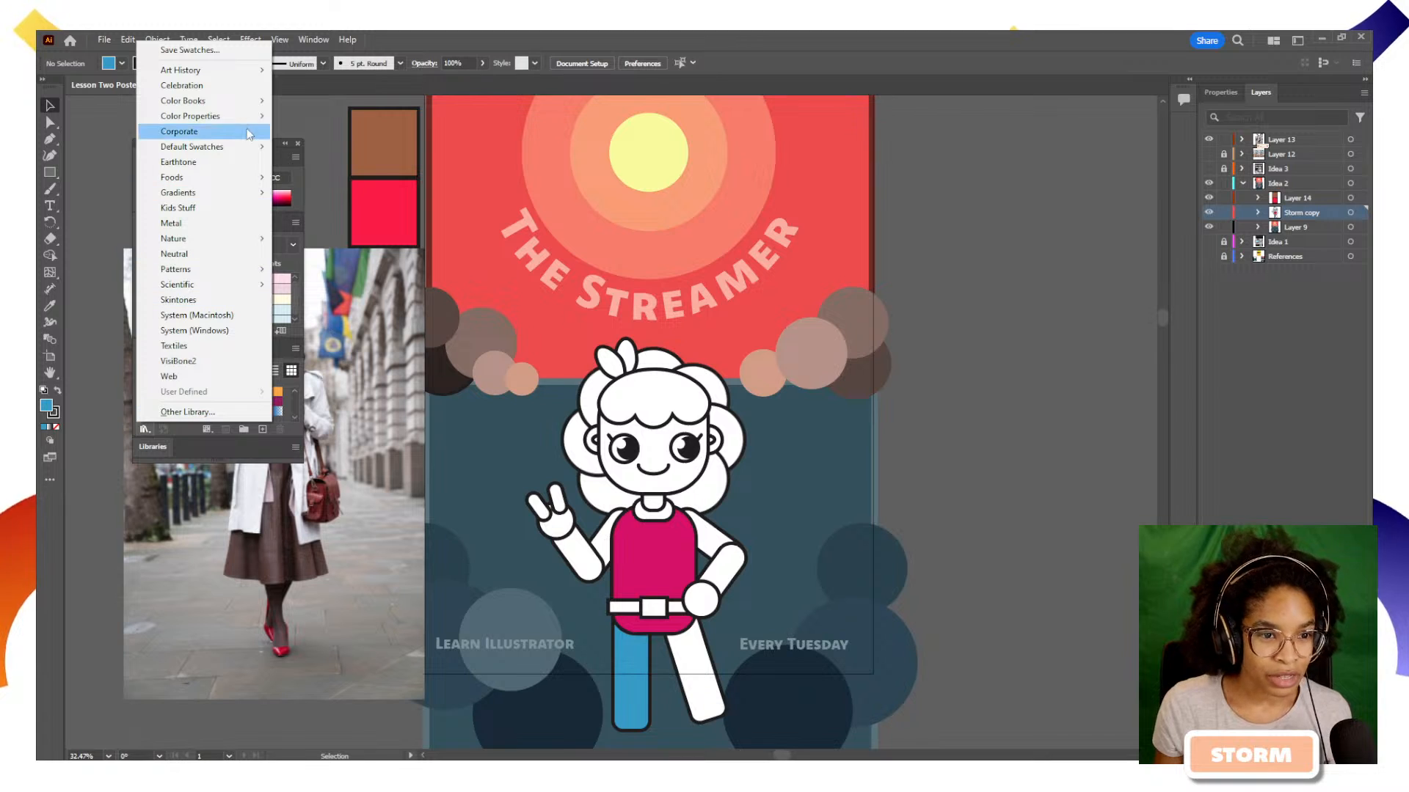
{"action": "mouse_move", "coordinate": [218, 77]}
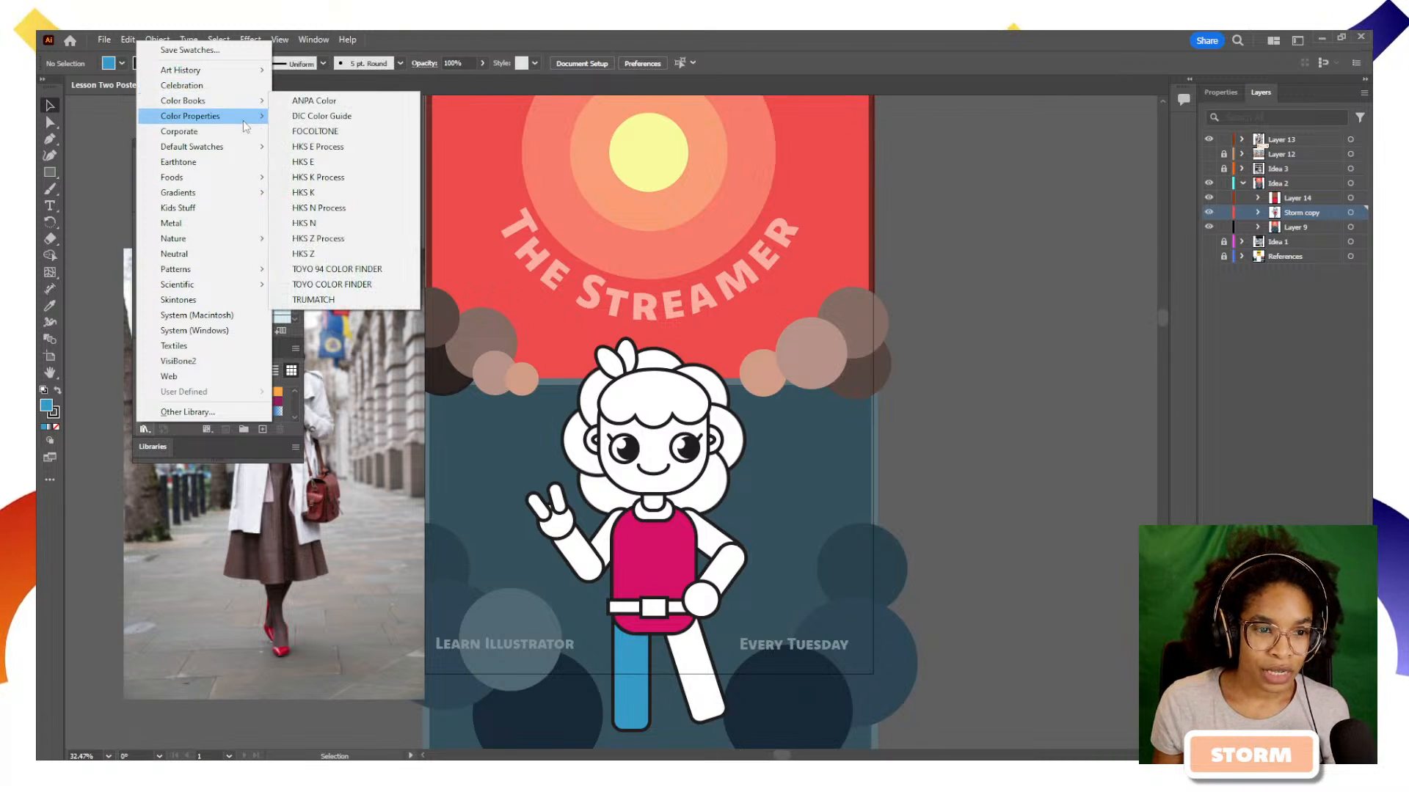
{"action": "mouse_move", "coordinate": [244, 126]}
{"action": "mouse_move", "coordinate": [245, 181]}
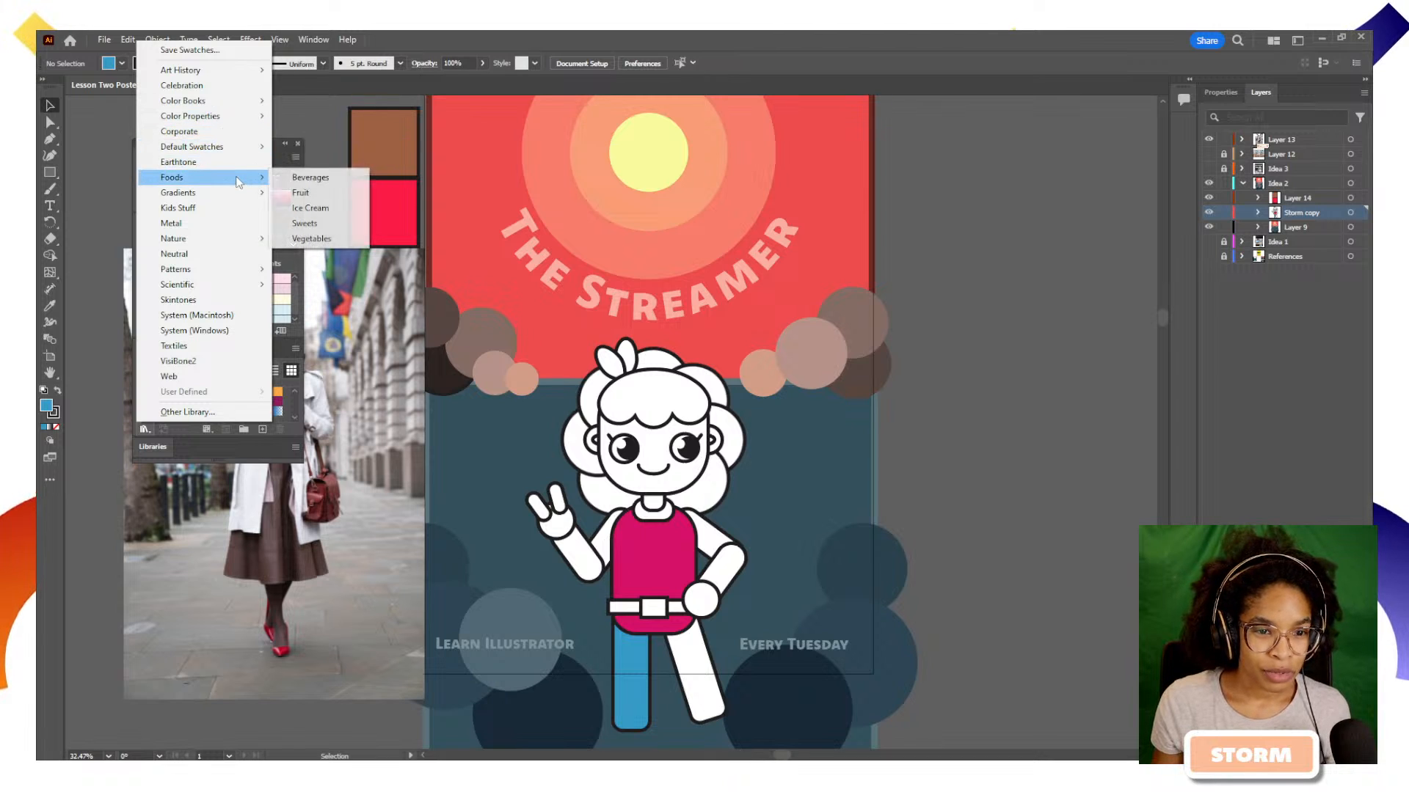
{"action": "left_click", "coordinate": [322, 210]}
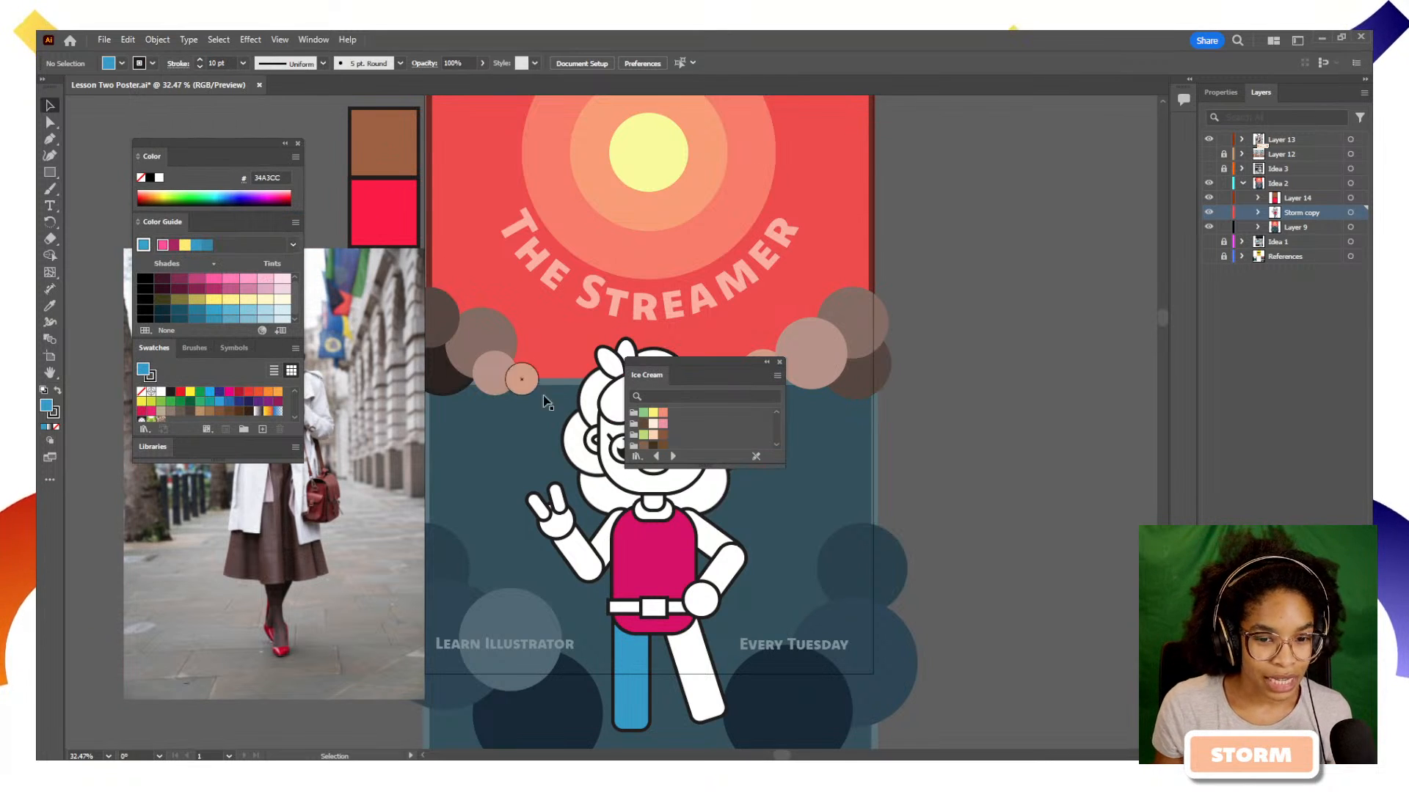
{"action": "left_click_drag", "start_coordinate": [646, 376], "coordinate": [165, 351]}
{"action": "scroll", "coordinate": [162, 404], "scroll_direction": "down", "scroll_amount": 1}
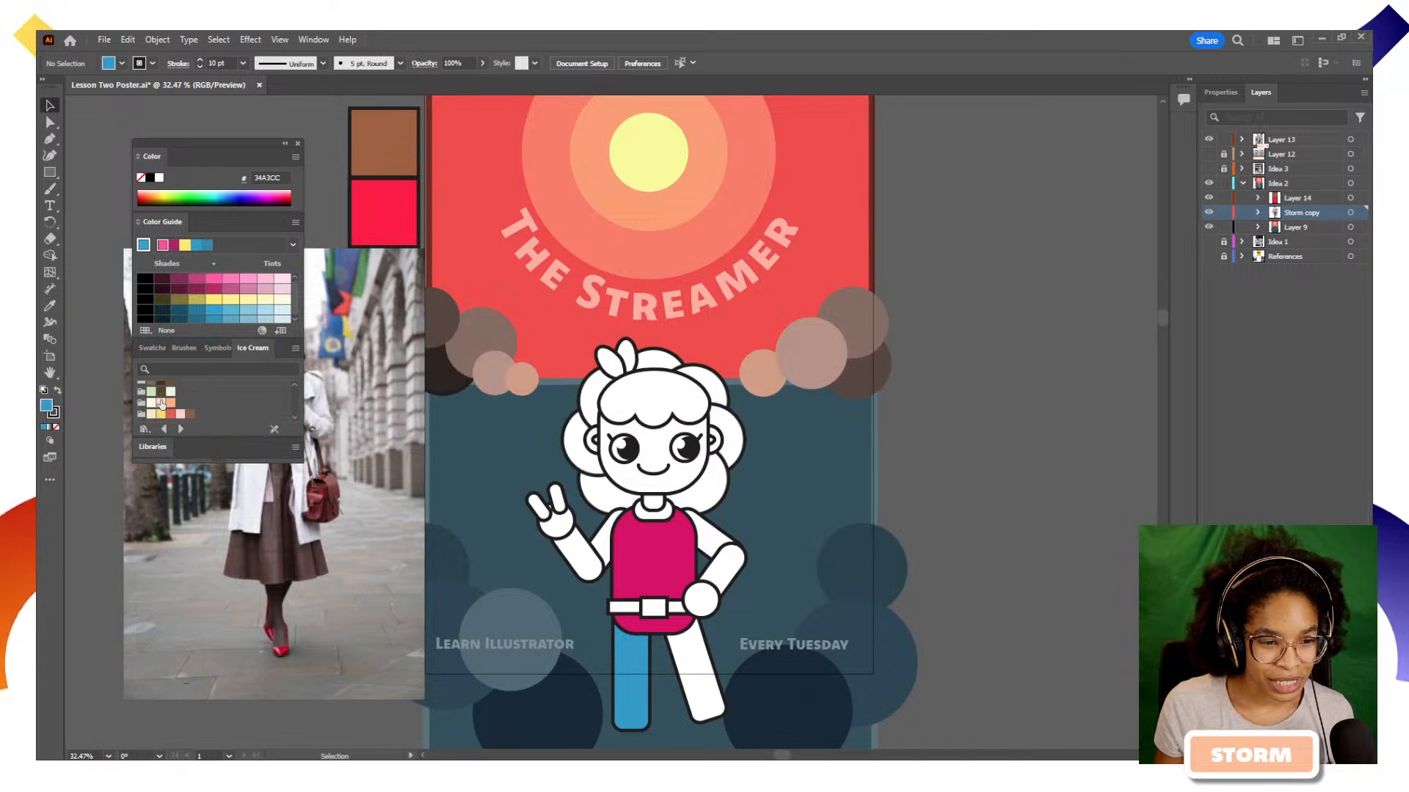
{"action": "scroll", "coordinate": [212, 412], "scroll_direction": "up", "scroll_amount": 2}
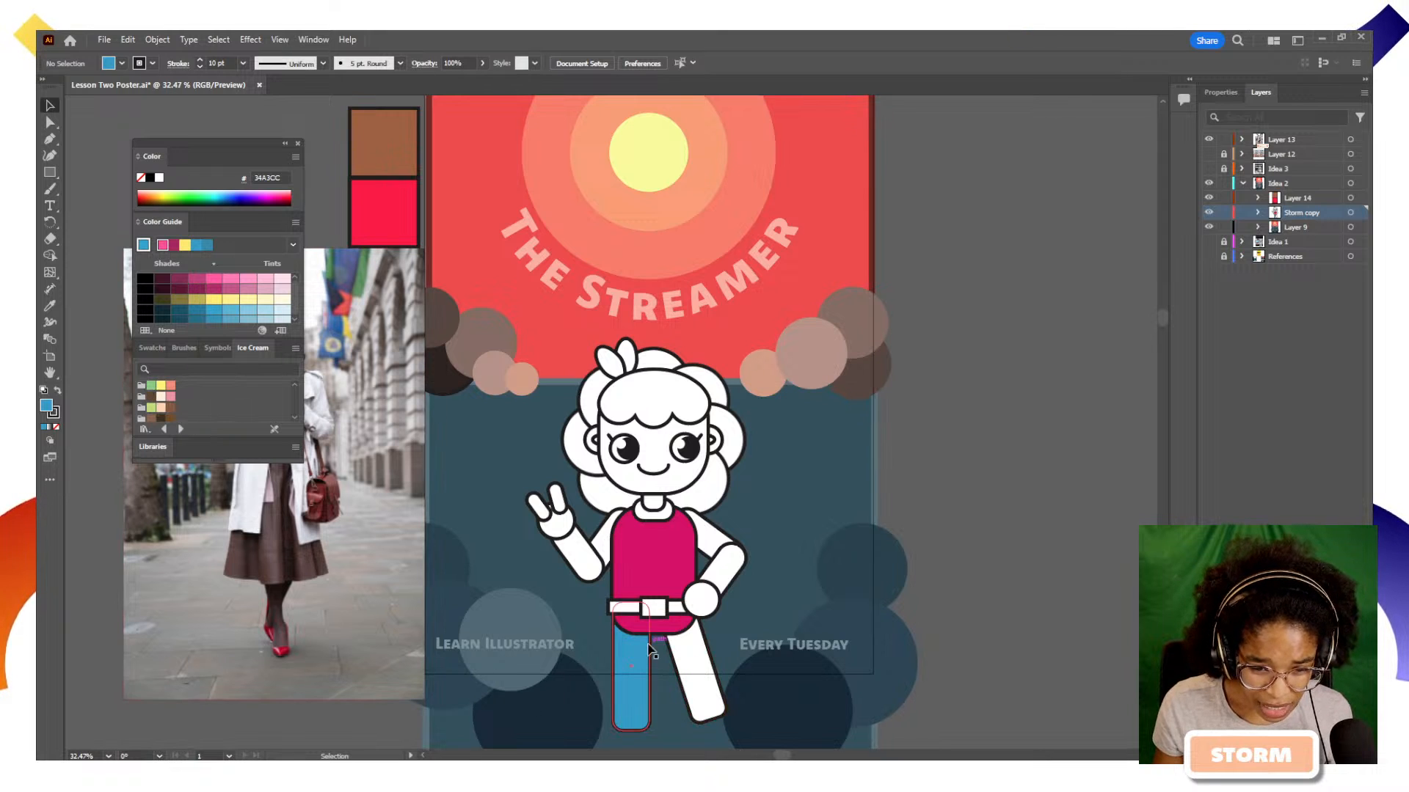
Fill the two leaves on the character's head with the green swatch from the Ice Cream library
{"action": "left_click", "coordinate": [653, 609]}
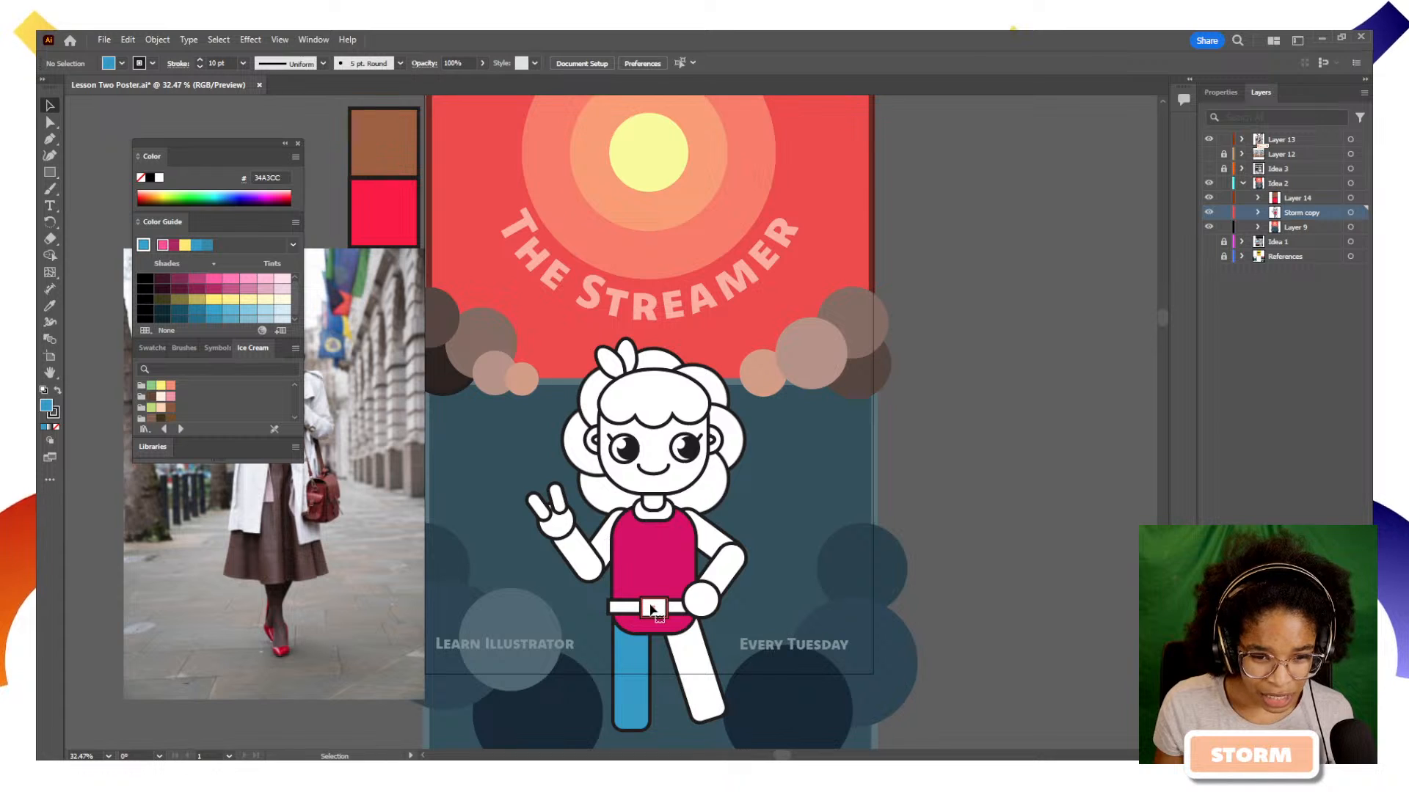
{"action": "left_click", "coordinate": [628, 356]}
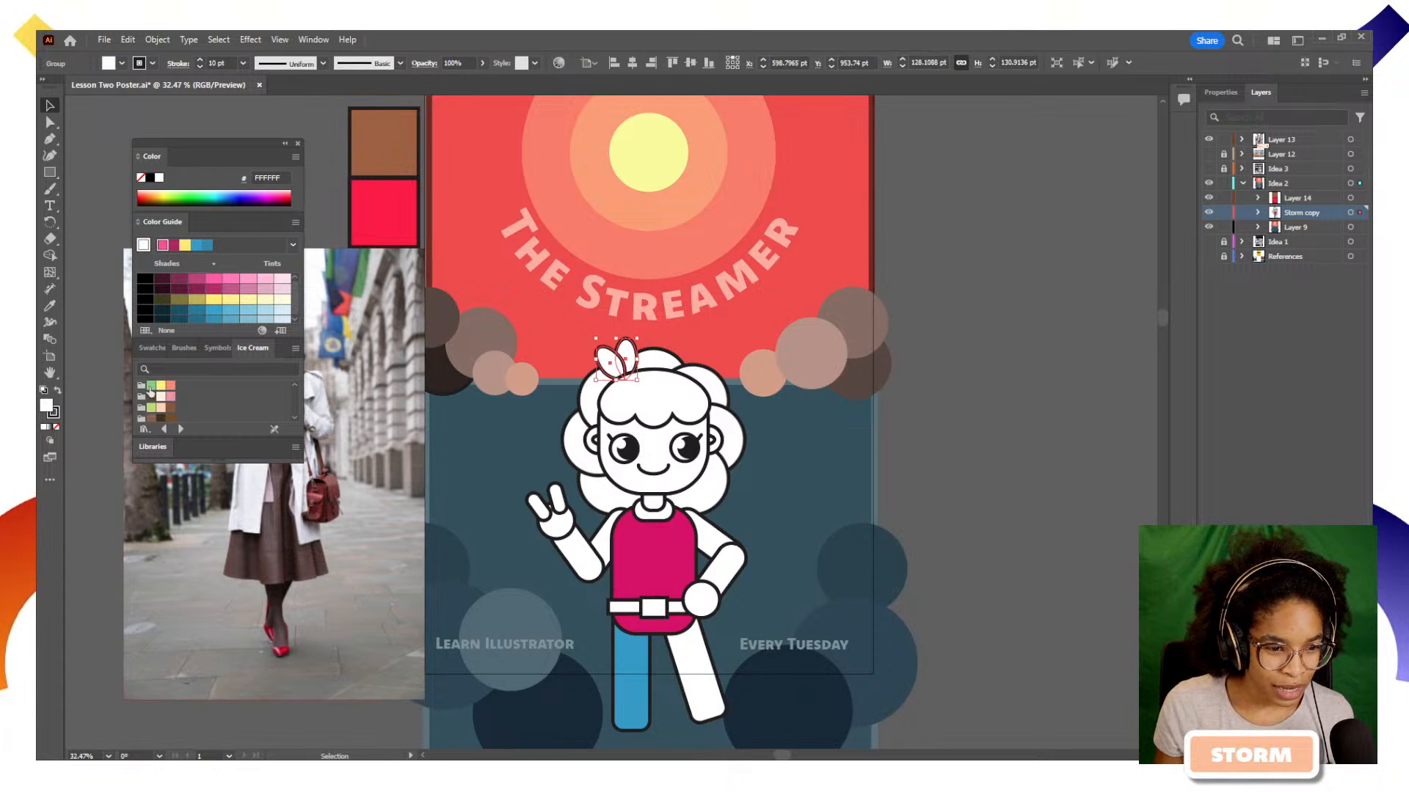
{"action": "left_click", "coordinate": [151, 387]}
{"action": "left_click", "coordinate": [1019, 407]}
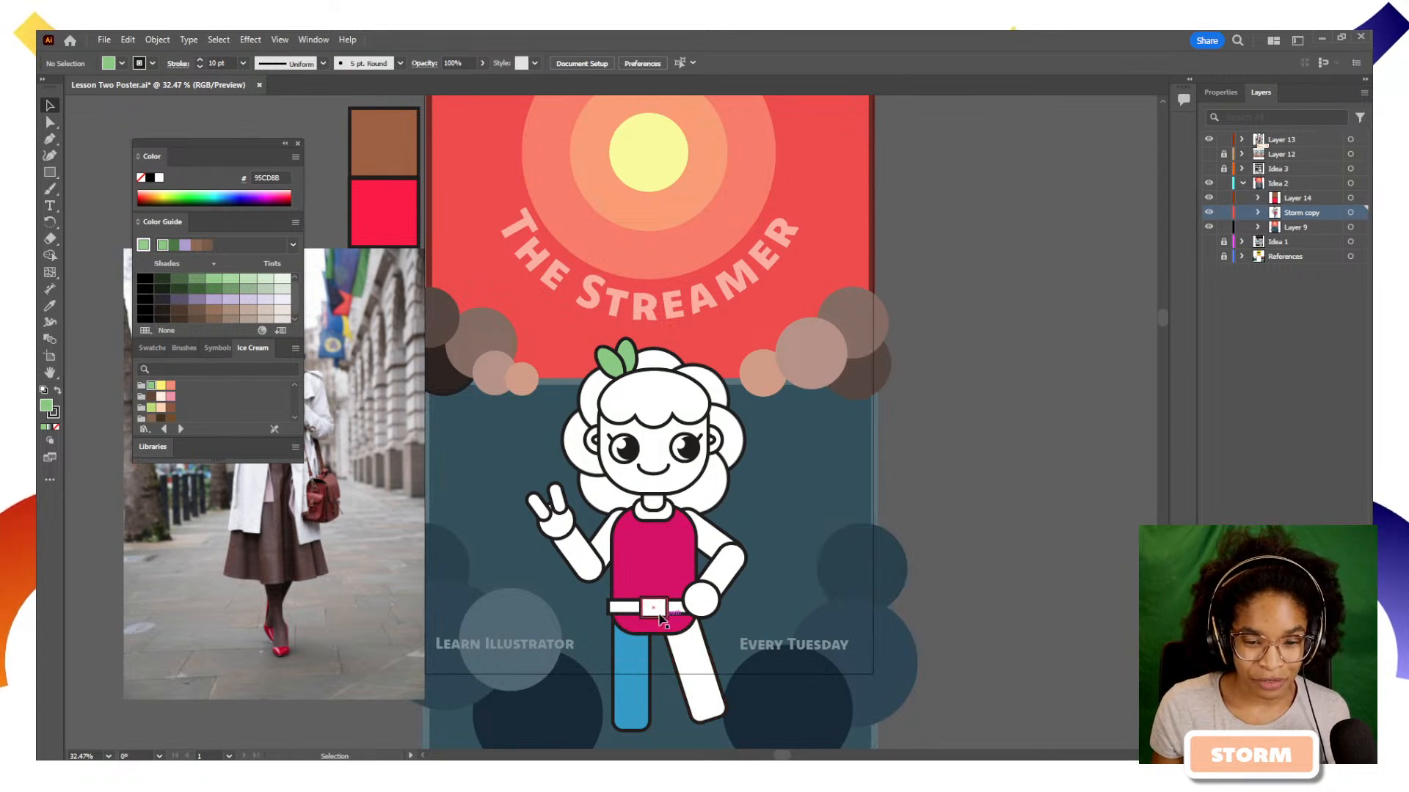
Copy the head leaves' green appearance onto the character's right-hand leg with the Eyedropper
{"action": "double_click", "coordinate": [689, 660]}
{"action": "key", "text": "Escape"}
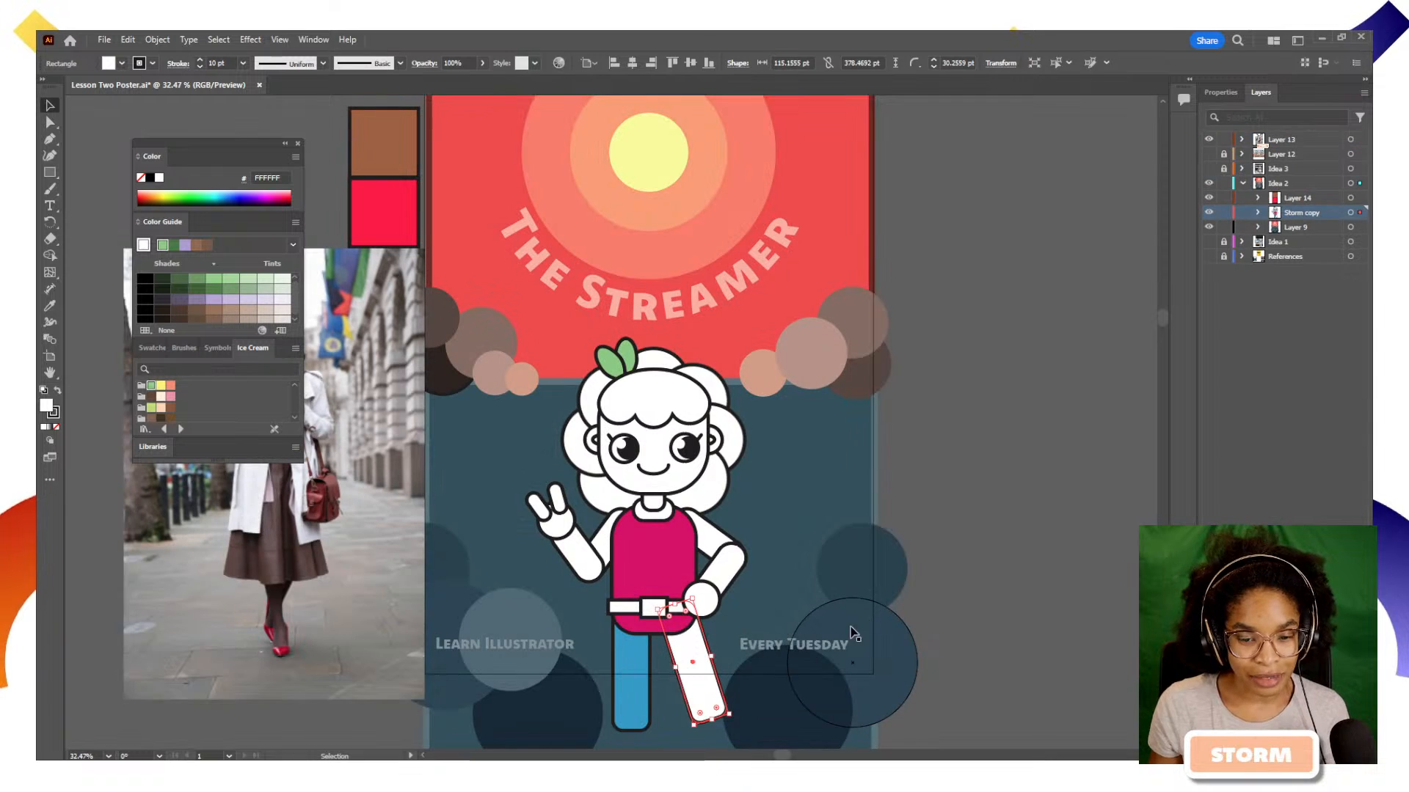
{"action": "left_click", "coordinate": [49, 308]}
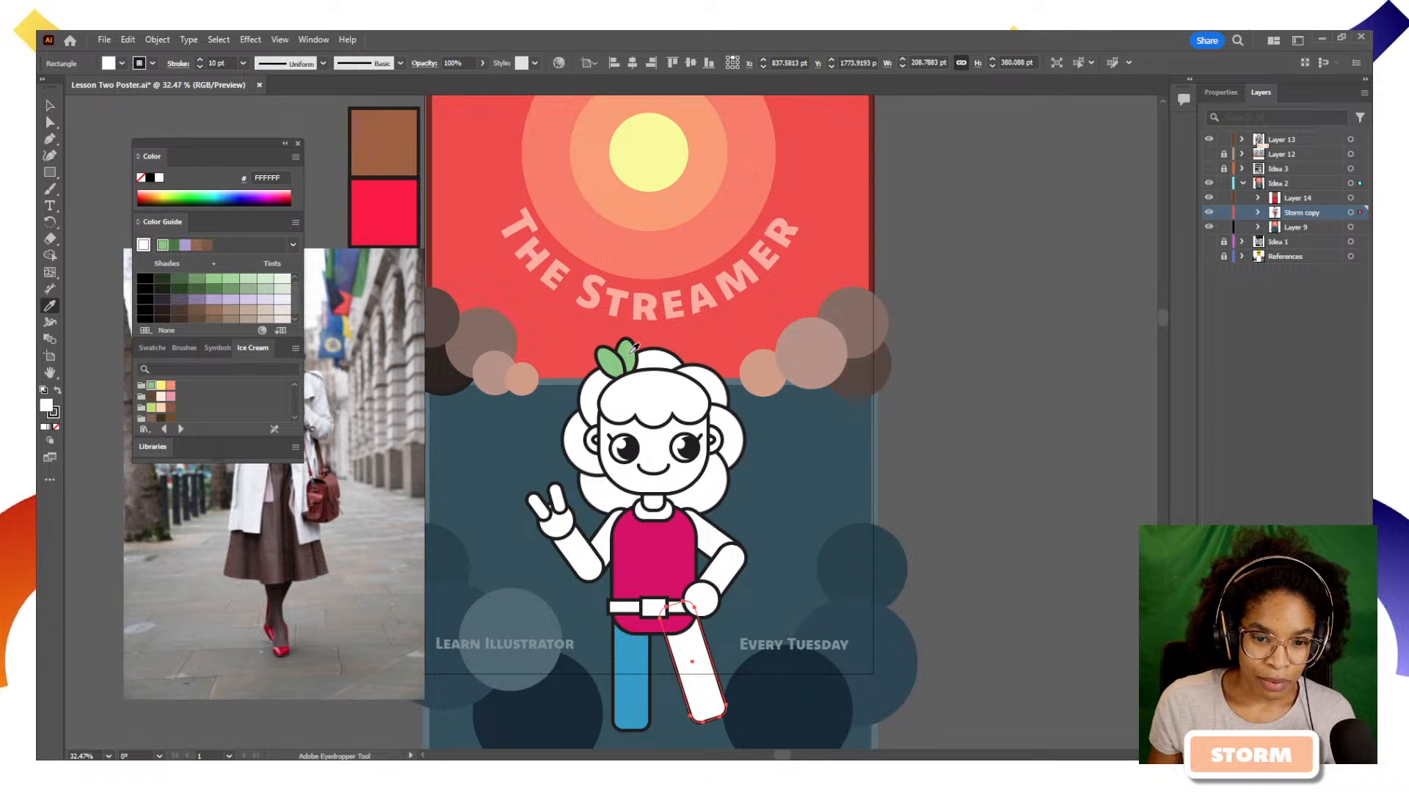
{"action": "left_click", "coordinate": [626, 349]}
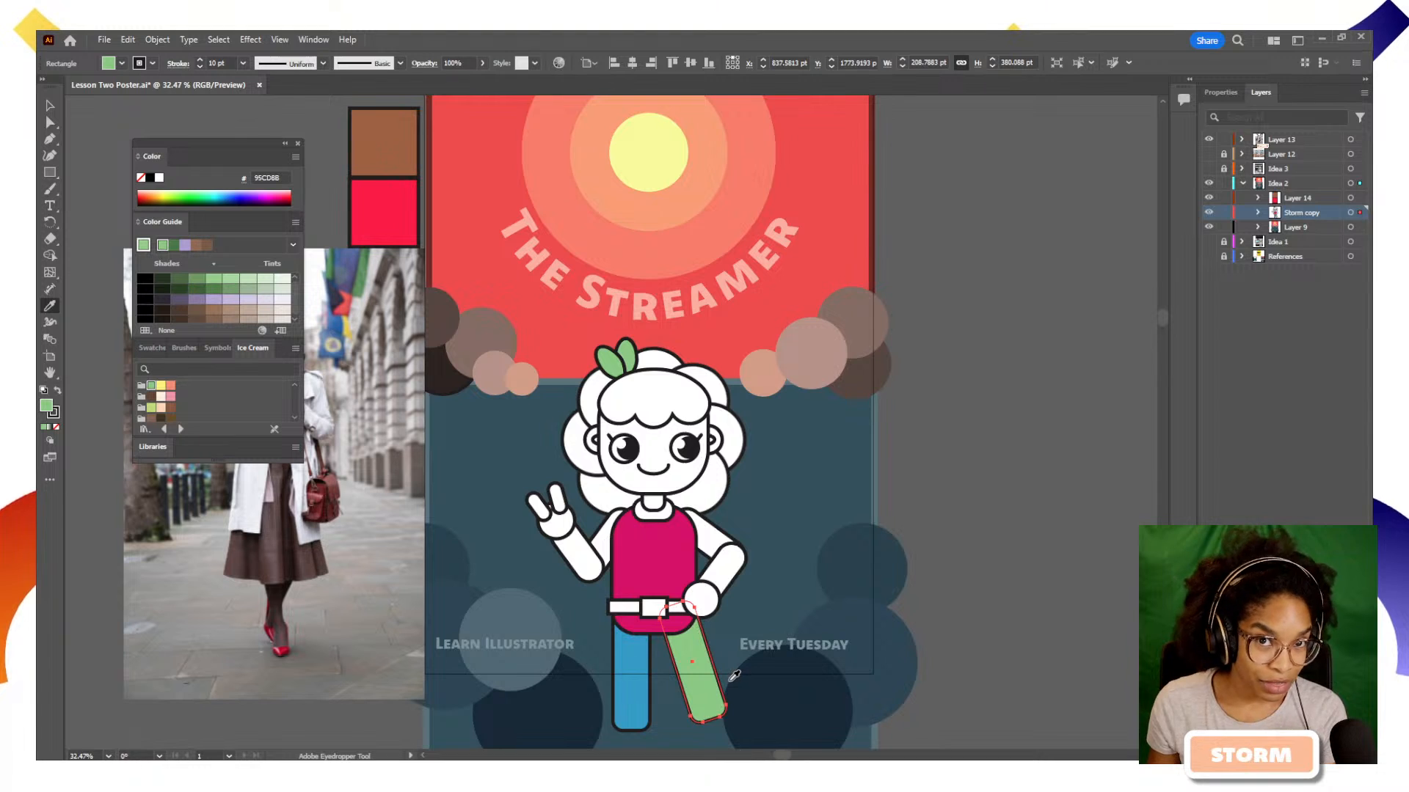
Try the large dusty-pink circle's appearance on the right-hand leg with the Eyedropper, then undo it
{"action": "left_click", "coordinate": [827, 334]}
{"action": "key", "text": "v"}
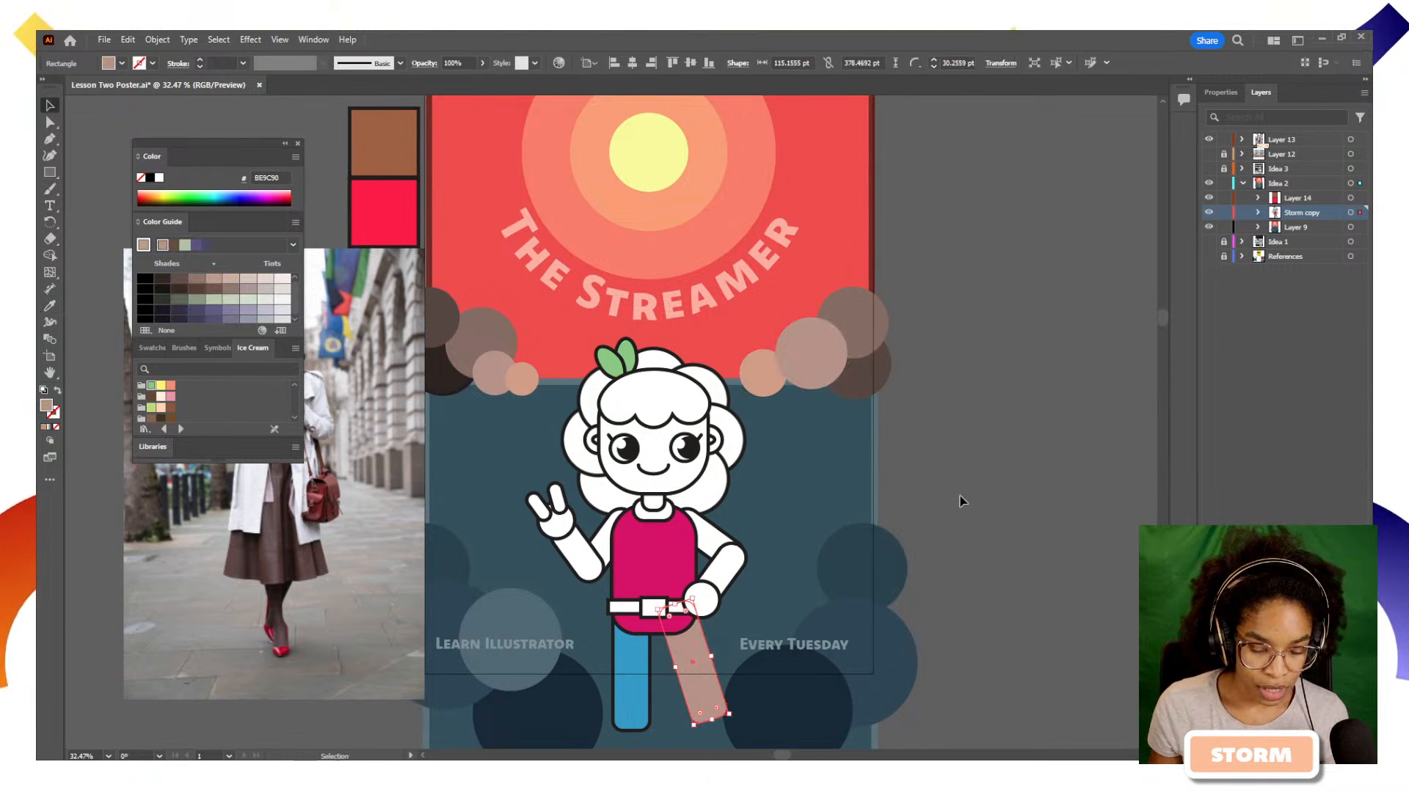
{"action": "left_click", "coordinate": [963, 503]}
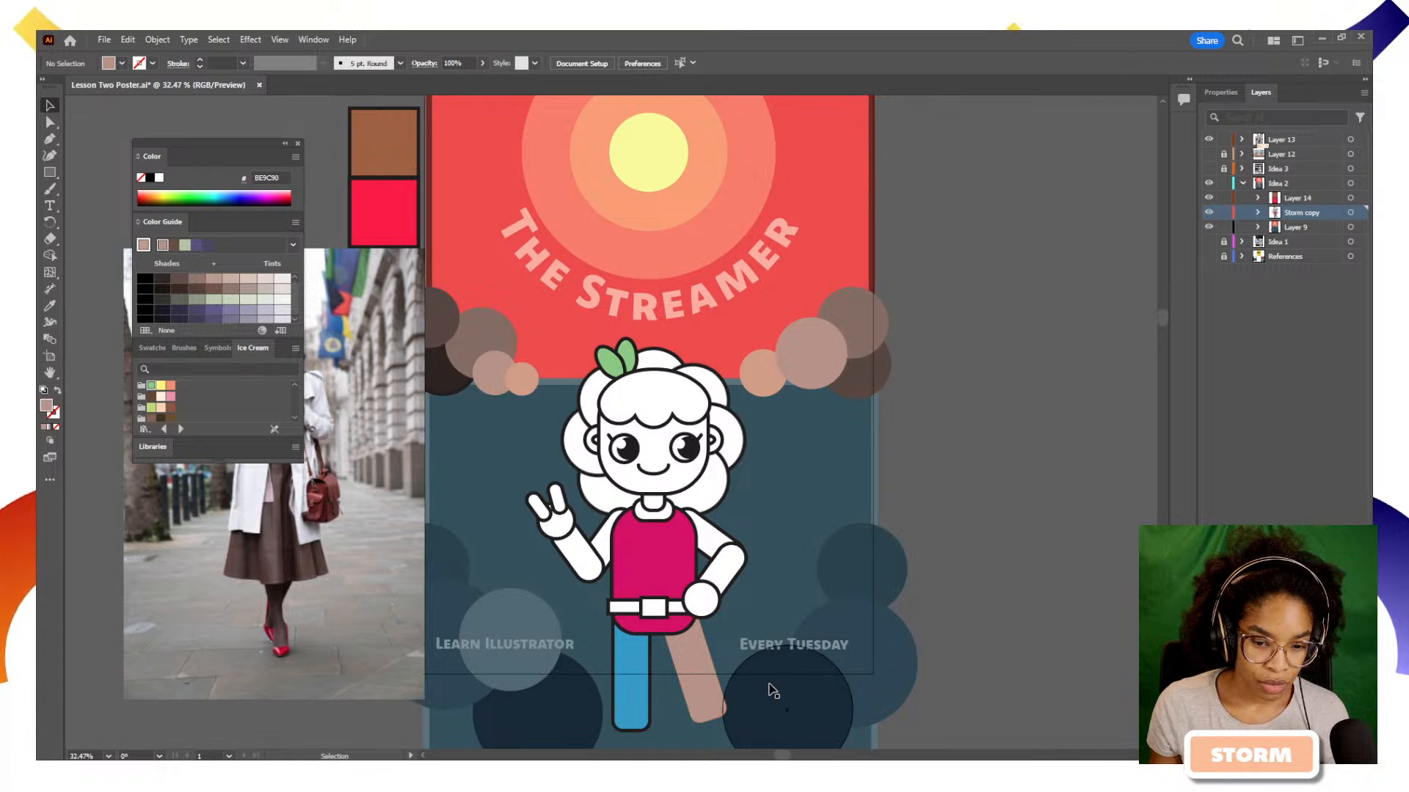
{"action": "key", "text": "ctrl+z"}
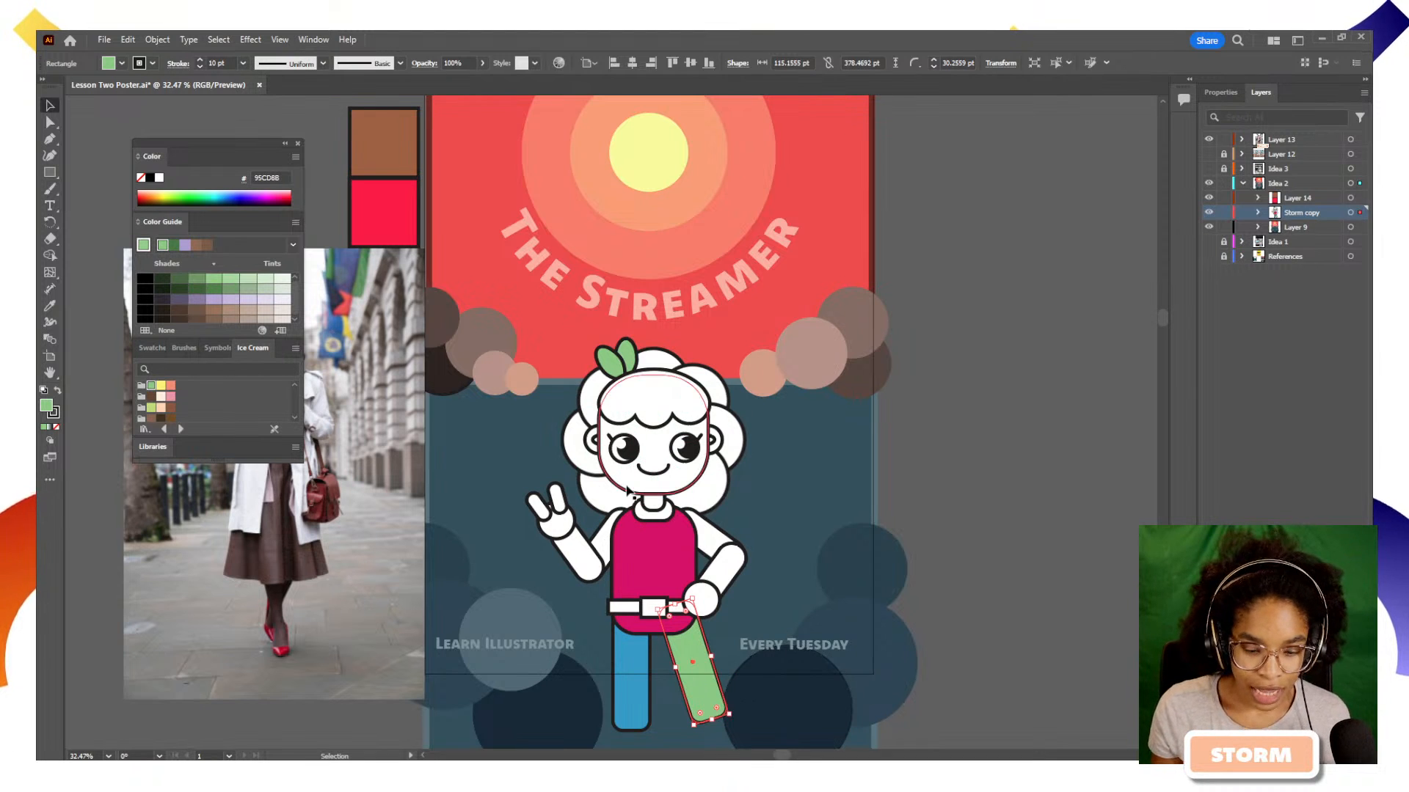
Fill the right-hand leg with the tan D8A690, sampling only the colour of the small circle beside the hair
{"action": "key", "text": "i"}
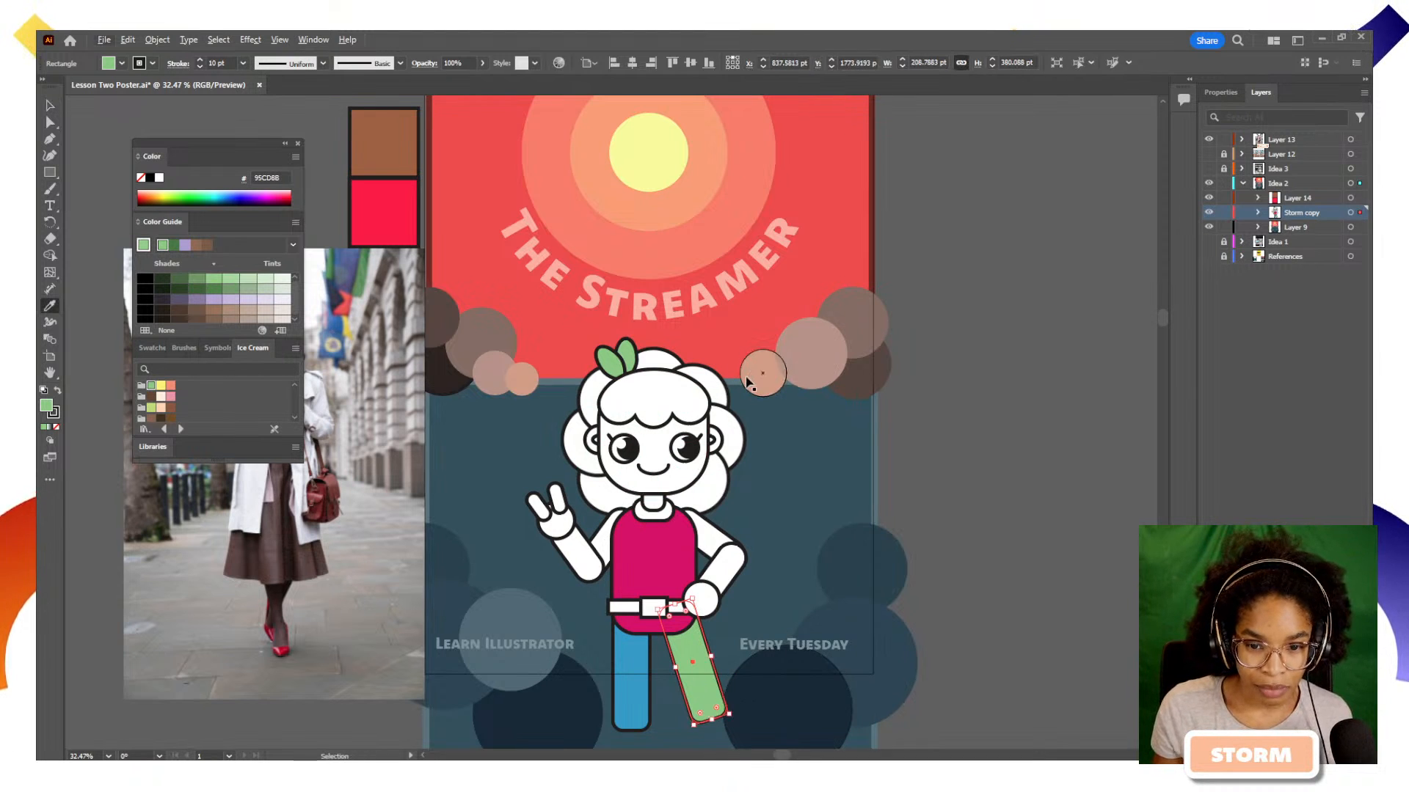
{"action": "left_click", "coordinate": [760, 370]}
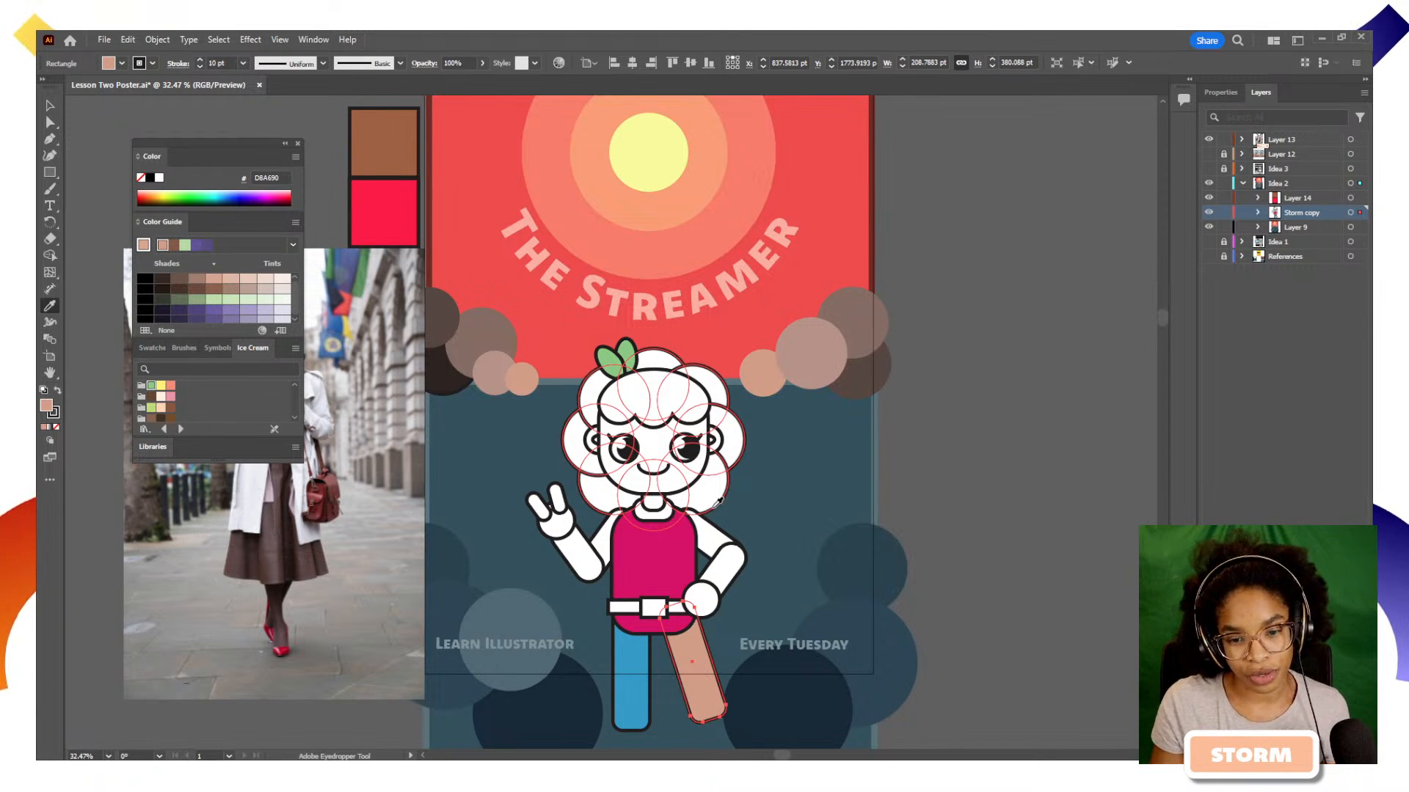
{"action": "key", "text": "v"}
{"action": "left_click", "coordinate": [801, 548]}
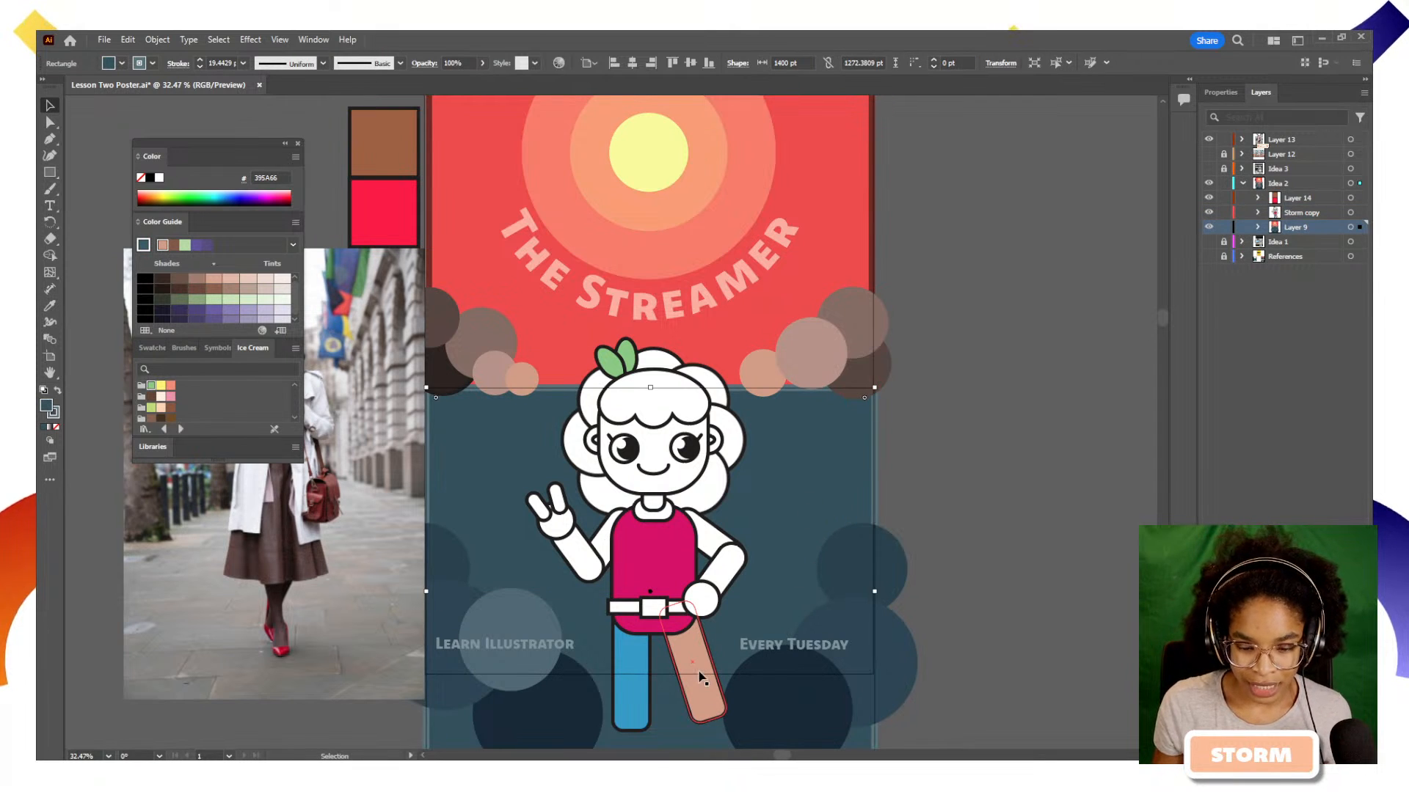
Fill the right-hand leg with the near-white F9FBFD sampled from the sky in the reference photo
{"action": "key", "text": "i"}
{"action": "left_click_drag", "start_coordinate": [317, 532], "coordinate": [455, 528]}
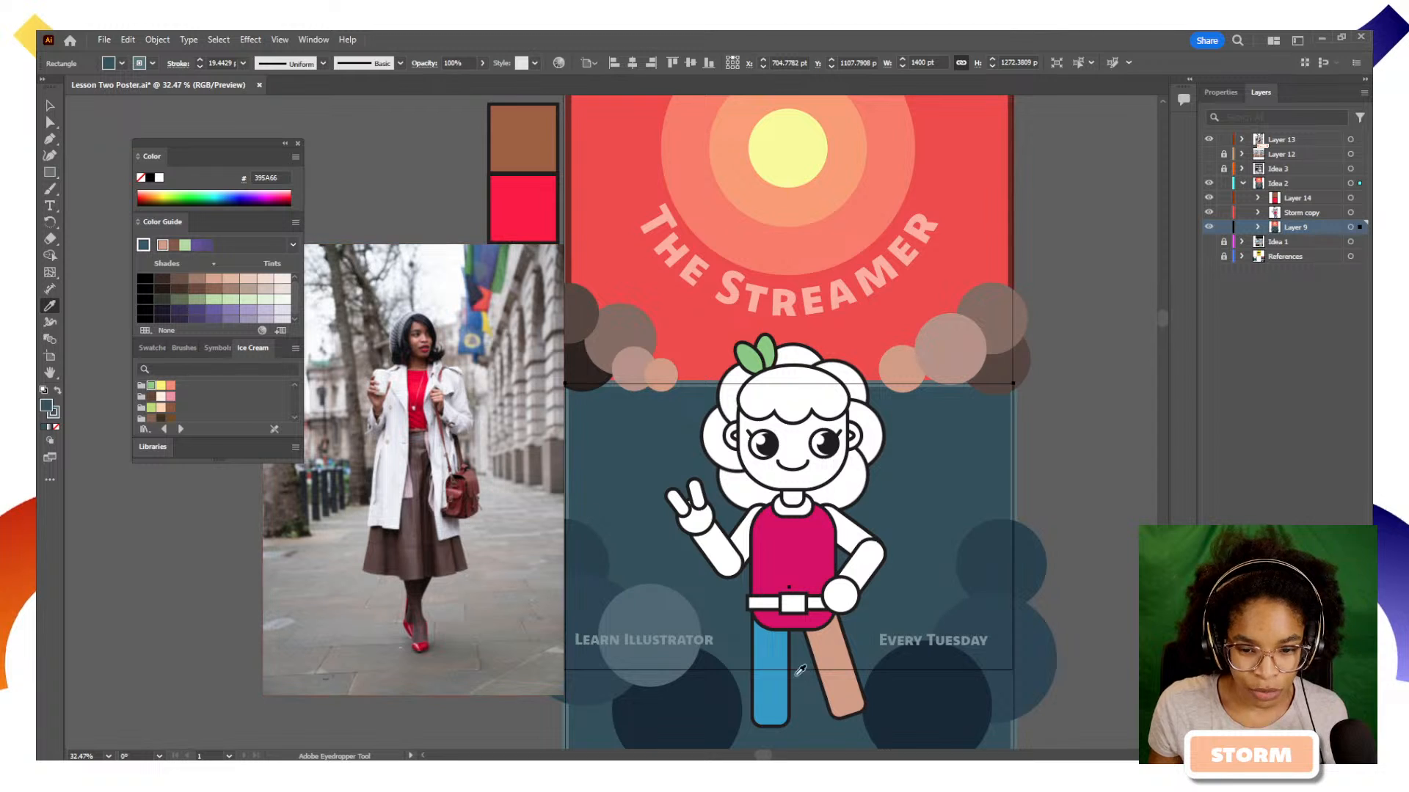
{"action": "key", "text": "v"}
{"action": "left_click", "coordinate": [827, 667]}
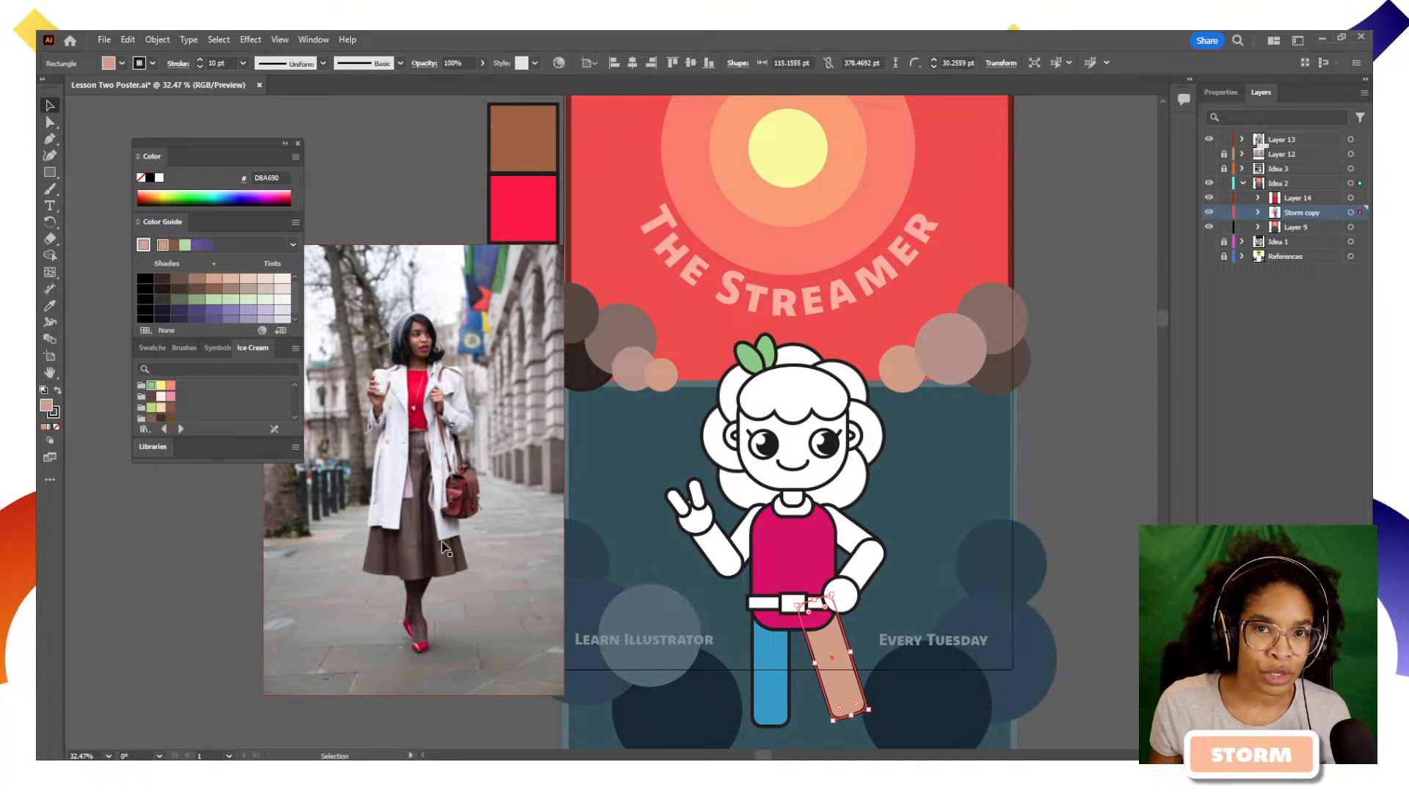
{"action": "key", "text": "i"}
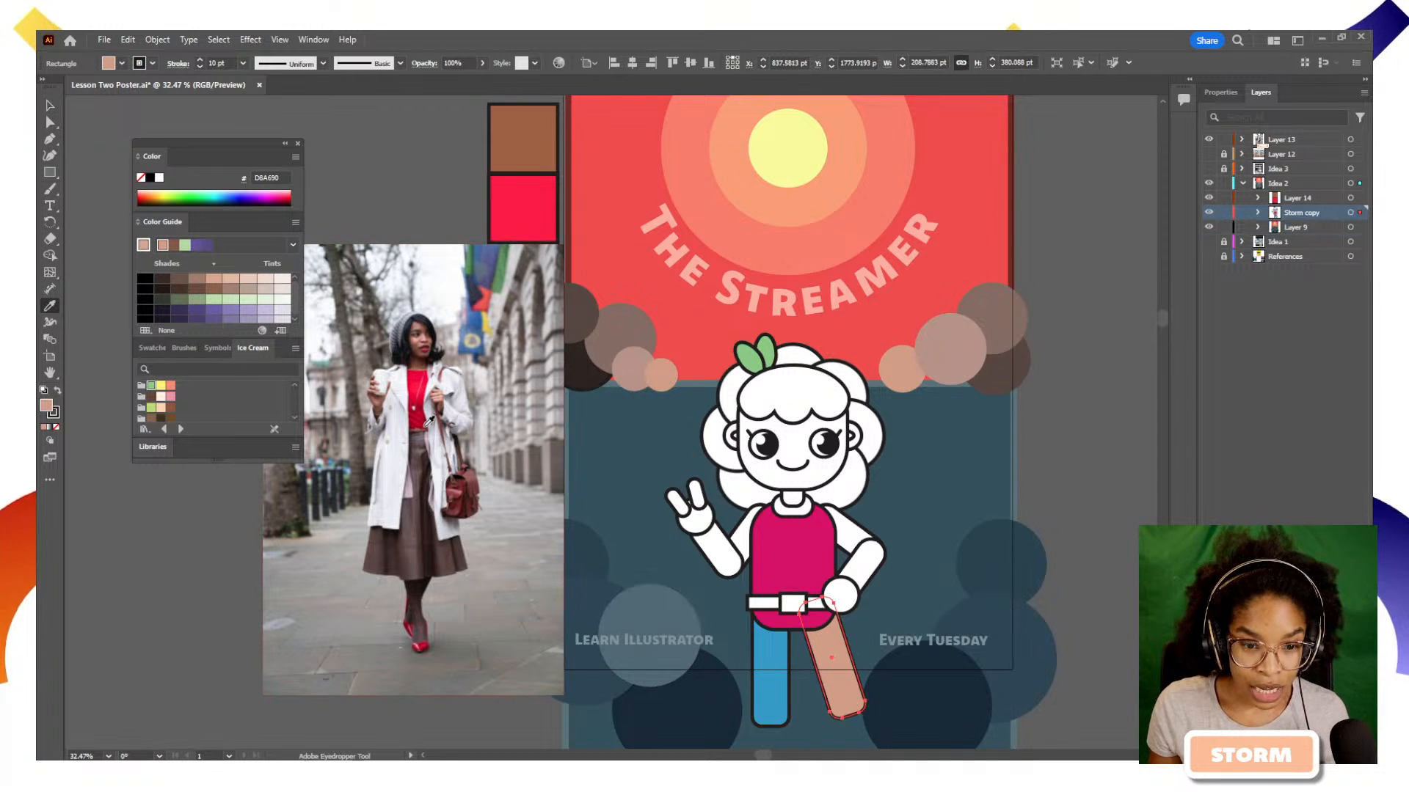
{"action": "left_click", "coordinate": [450, 307]}
{"action": "key", "text": "v"}
{"action": "key", "text": "ctrl+shift+a"}
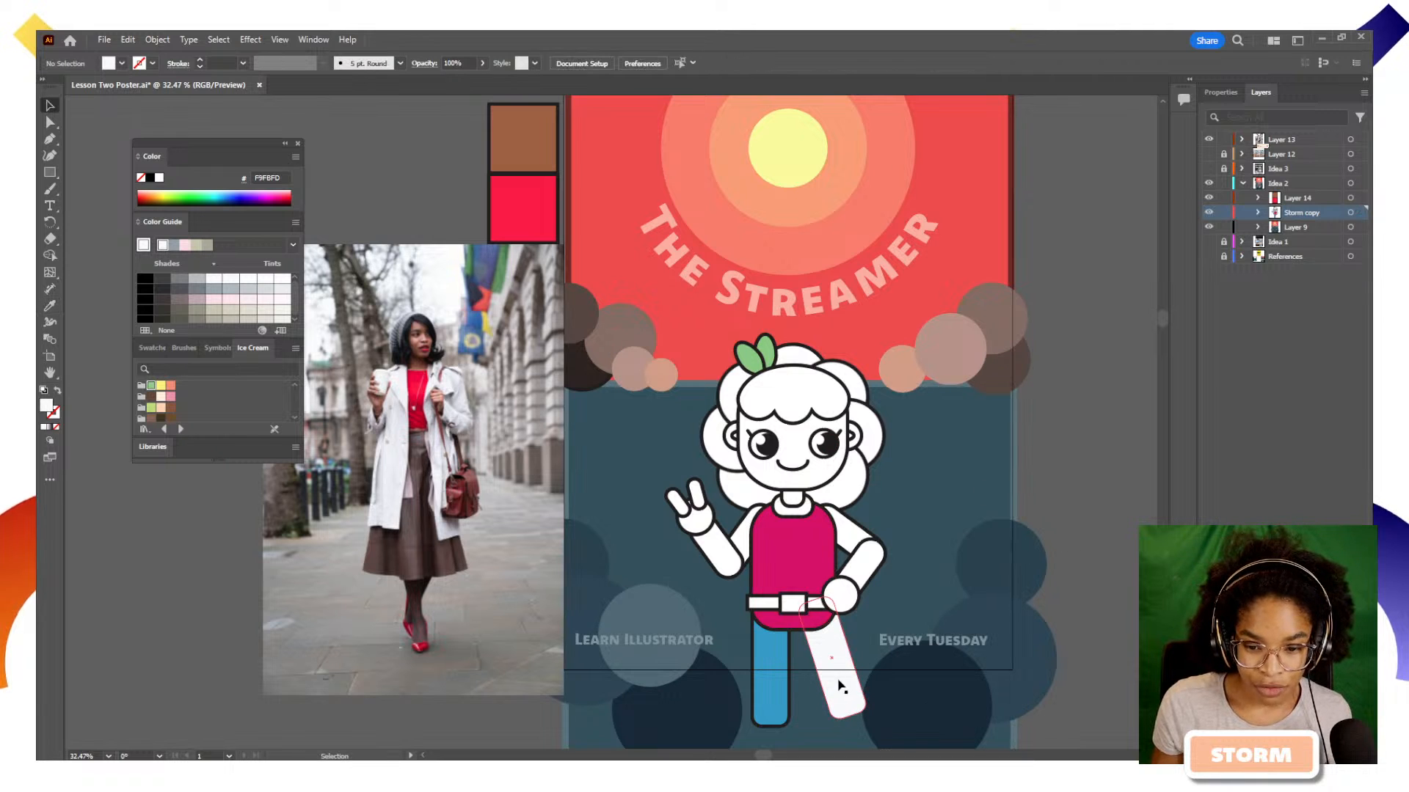
Undo the near-white fill and fill the right-hand leg with the red FF1848 sampled from the woman's top in the reference photo
{"action": "key", "text": "ctrl+z"}
{"action": "key", "text": "ctrl+z"}
{"action": "key", "text": "i"}
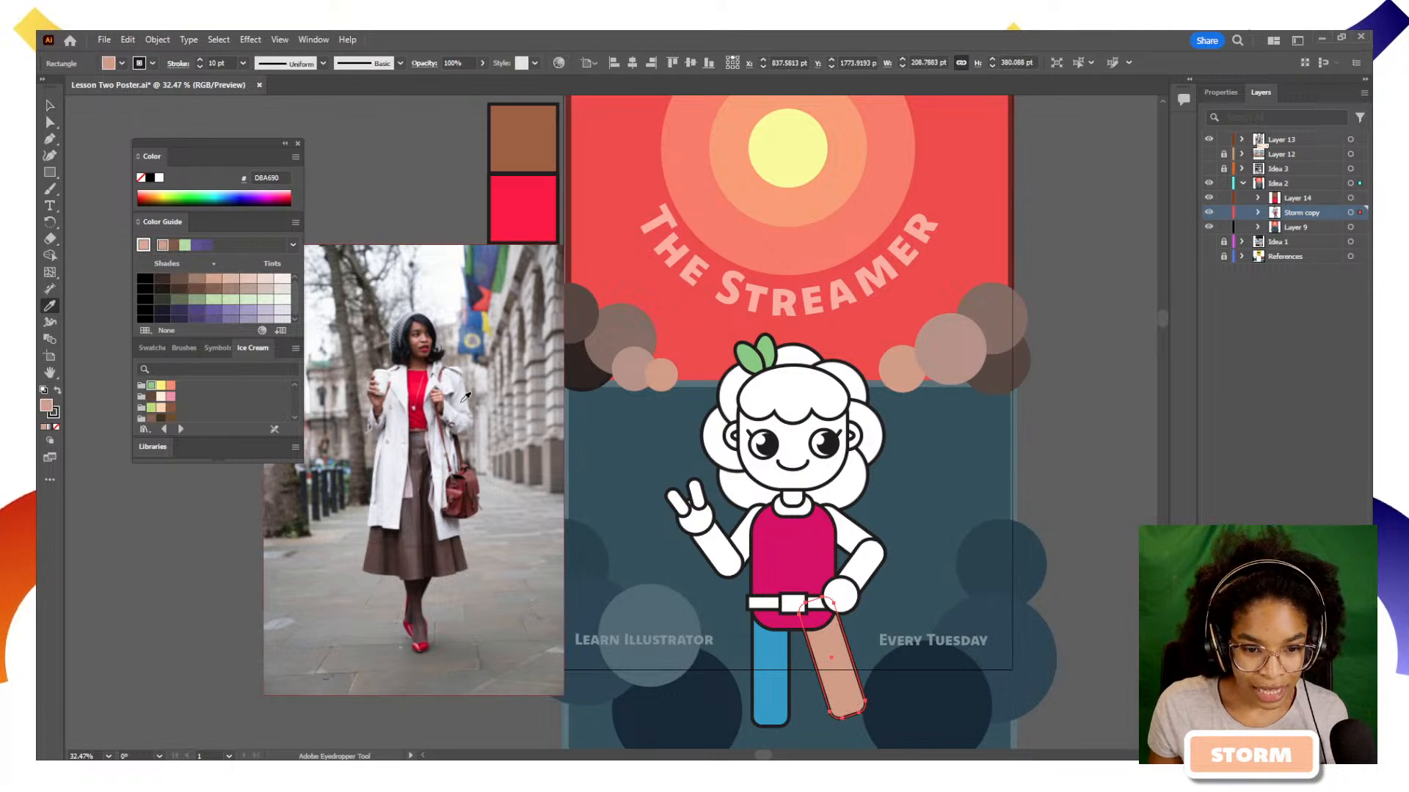
{"action": "left_click", "coordinate": [416, 384]}
{"action": "key", "text": "v"}
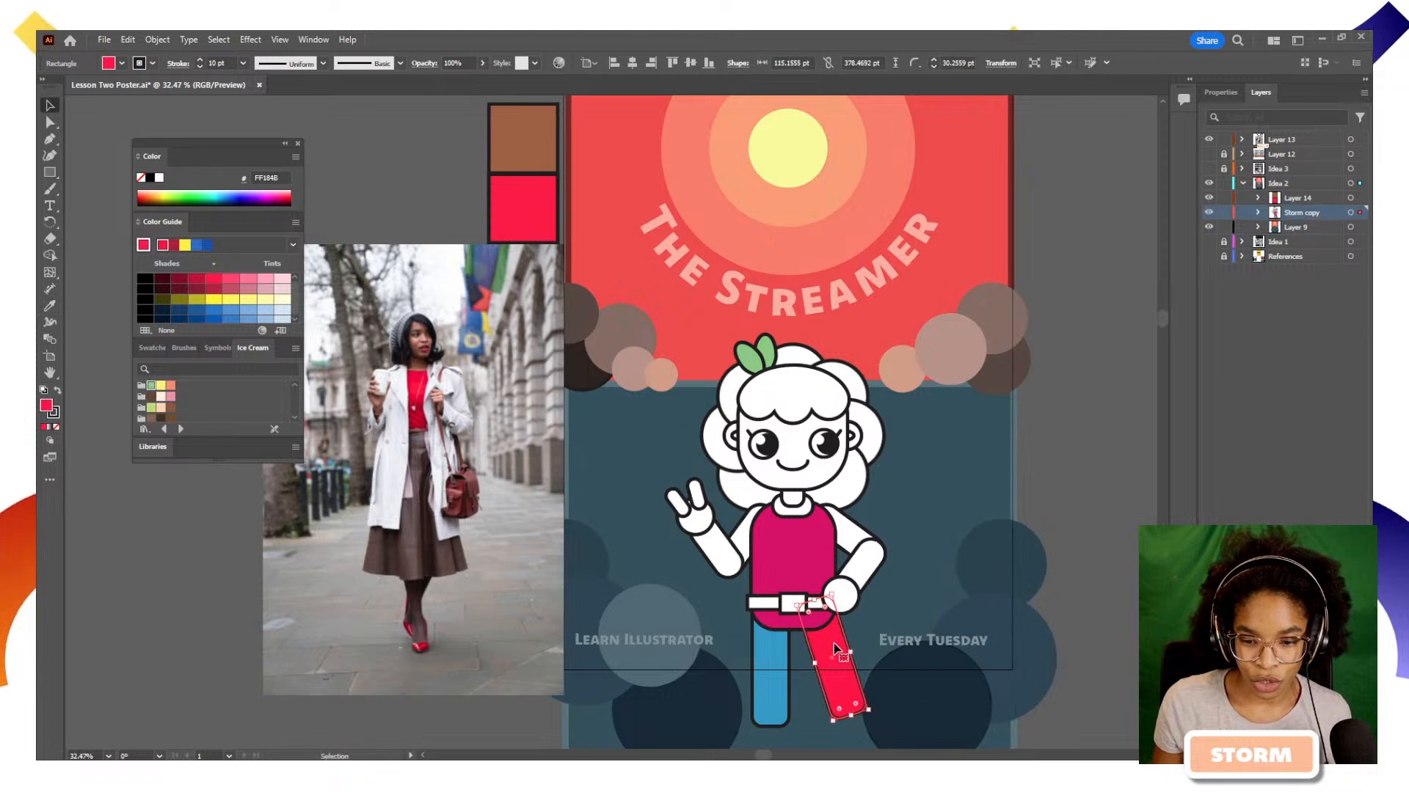
Copy the left-hand leg's blue 34A3CC appearance onto the right-hand leg with the Eyedropper
{"action": "key", "text": "i"}
{"action": "left_click", "coordinate": [780, 655]}
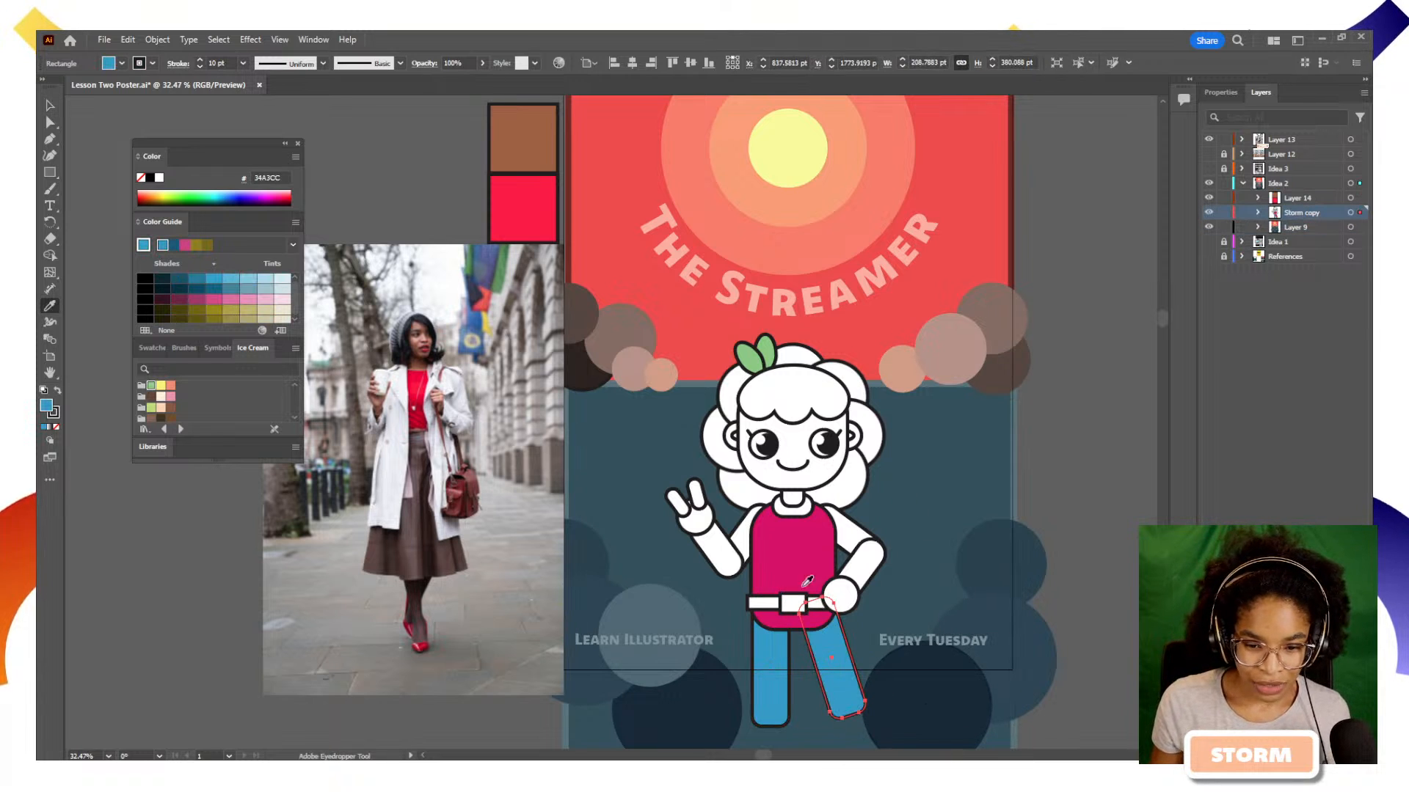
{"action": "left_click_drag", "start_coordinate": [795, 573], "coordinate": [675, 591]}
{"action": "key", "text": "v"}
{"action": "left_click", "coordinate": [779, 621]}
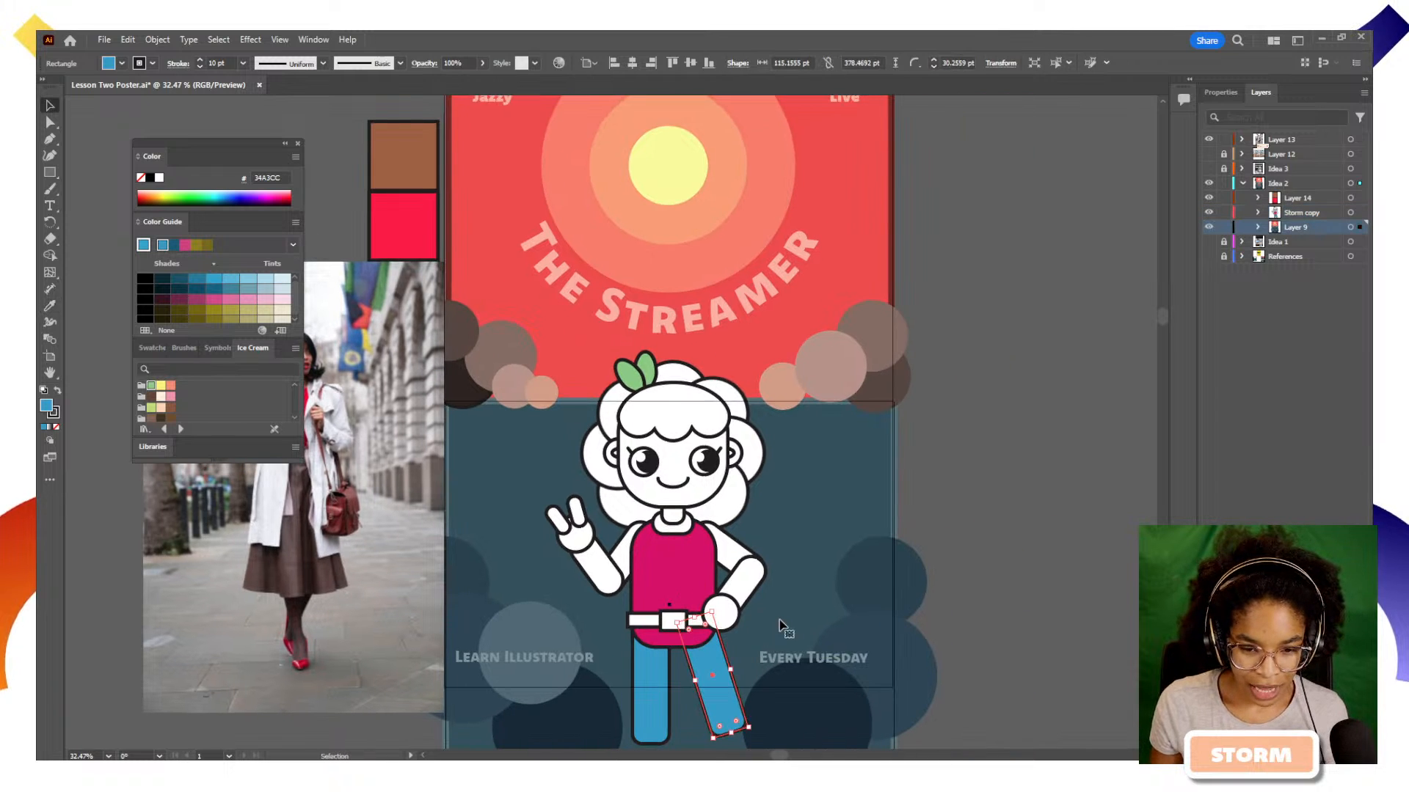
Fill the character's face with the brown A86947 sampled from the square above the reference photo, keeping the face selected
{"action": "left_click_drag", "start_coordinate": [752, 658], "coordinate": [744, 628]}
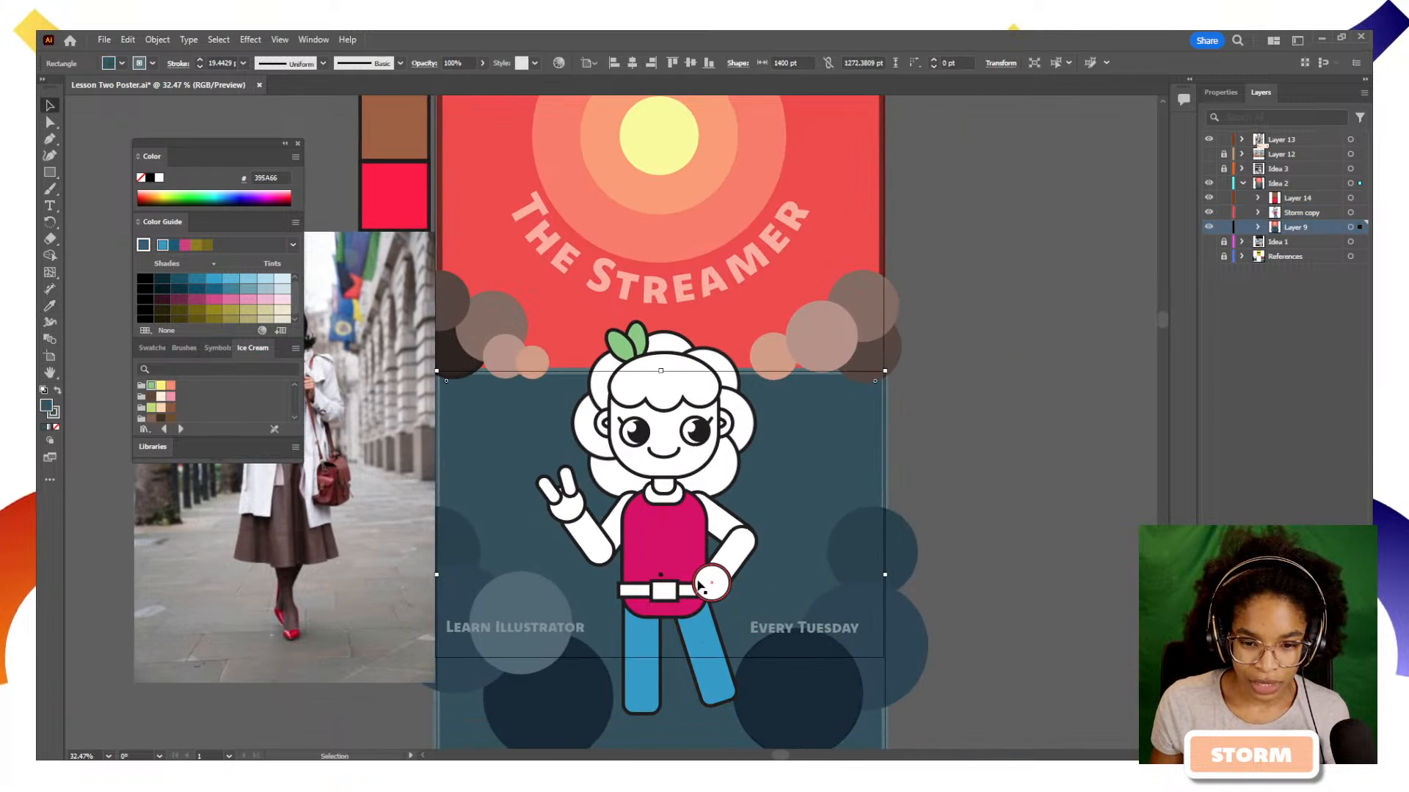
{"action": "scroll", "coordinate": [671, 441], "scroll_direction": "up", "scroll_amount": 2}
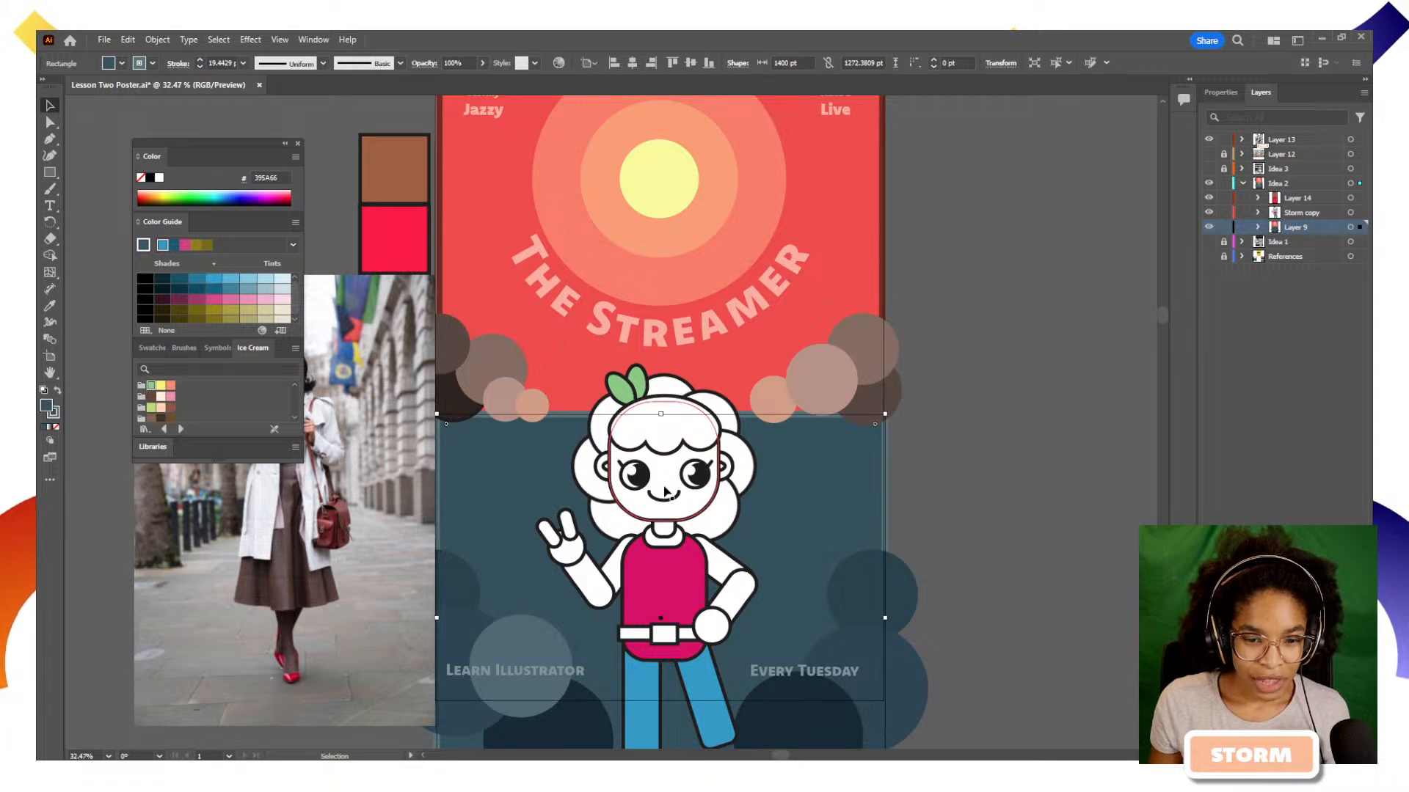
{"action": "left_click", "coordinate": [667, 488]}
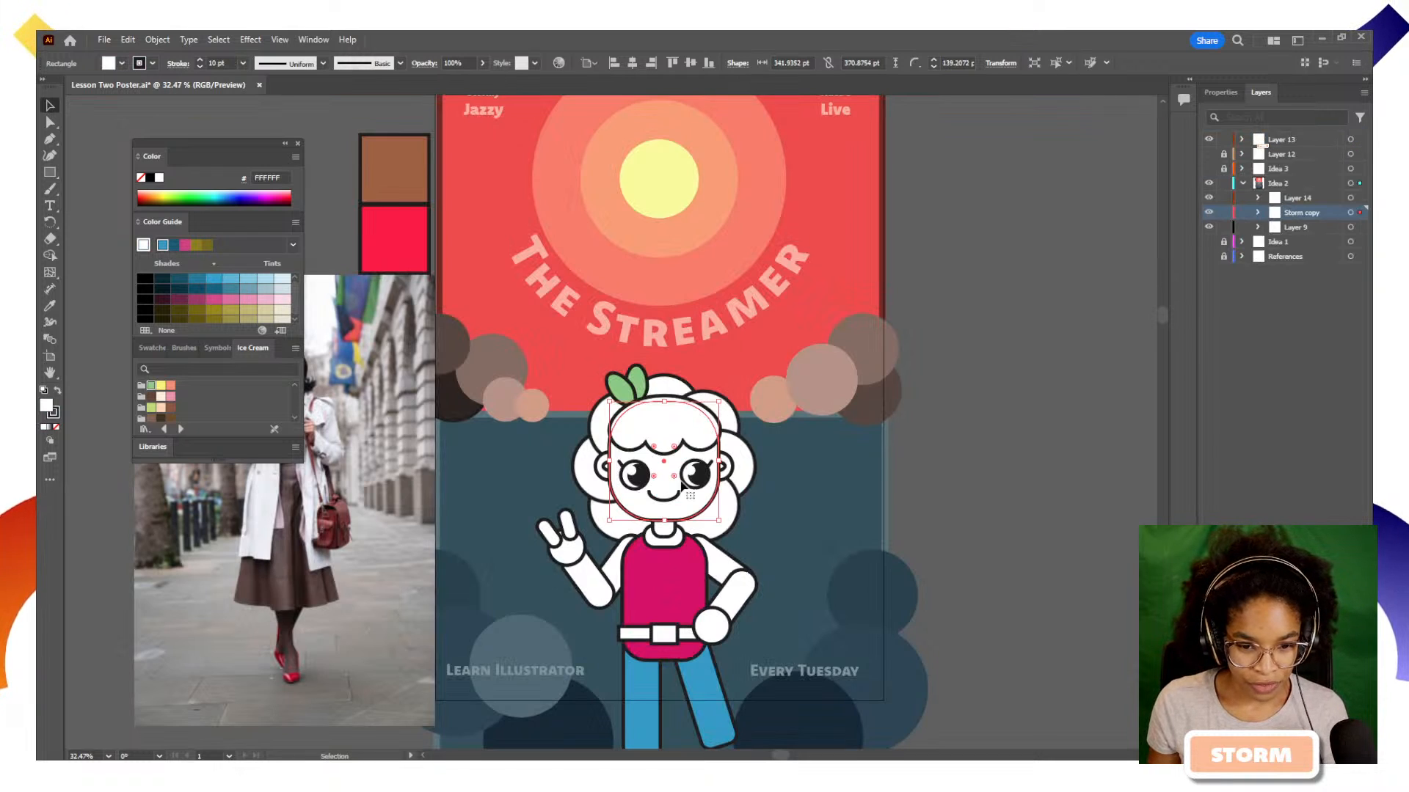
{"action": "key", "text": "i"}
{"action": "left_click", "coordinate": [413, 178]}
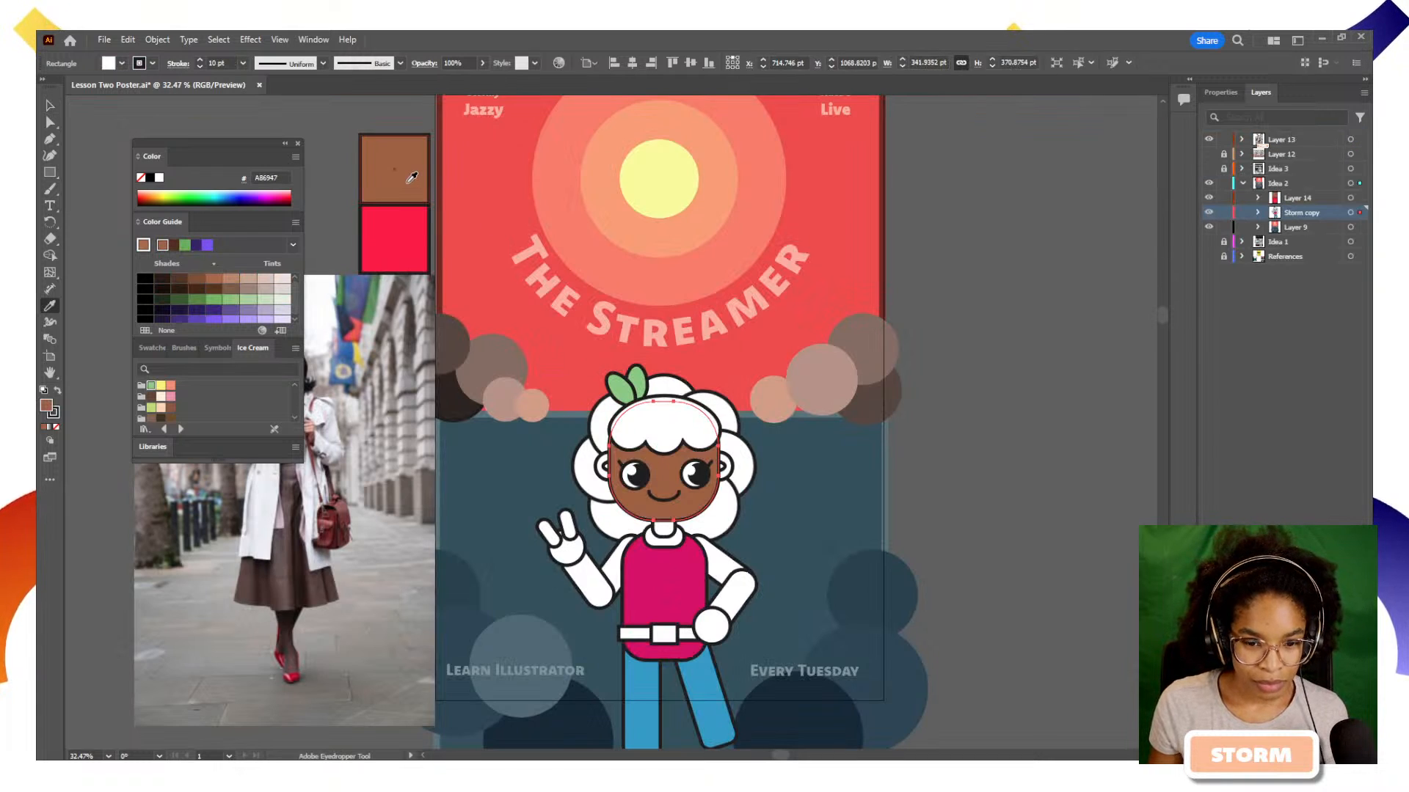
{"action": "key", "text": "v"}
{"action": "left_click", "coordinate": [816, 509]}
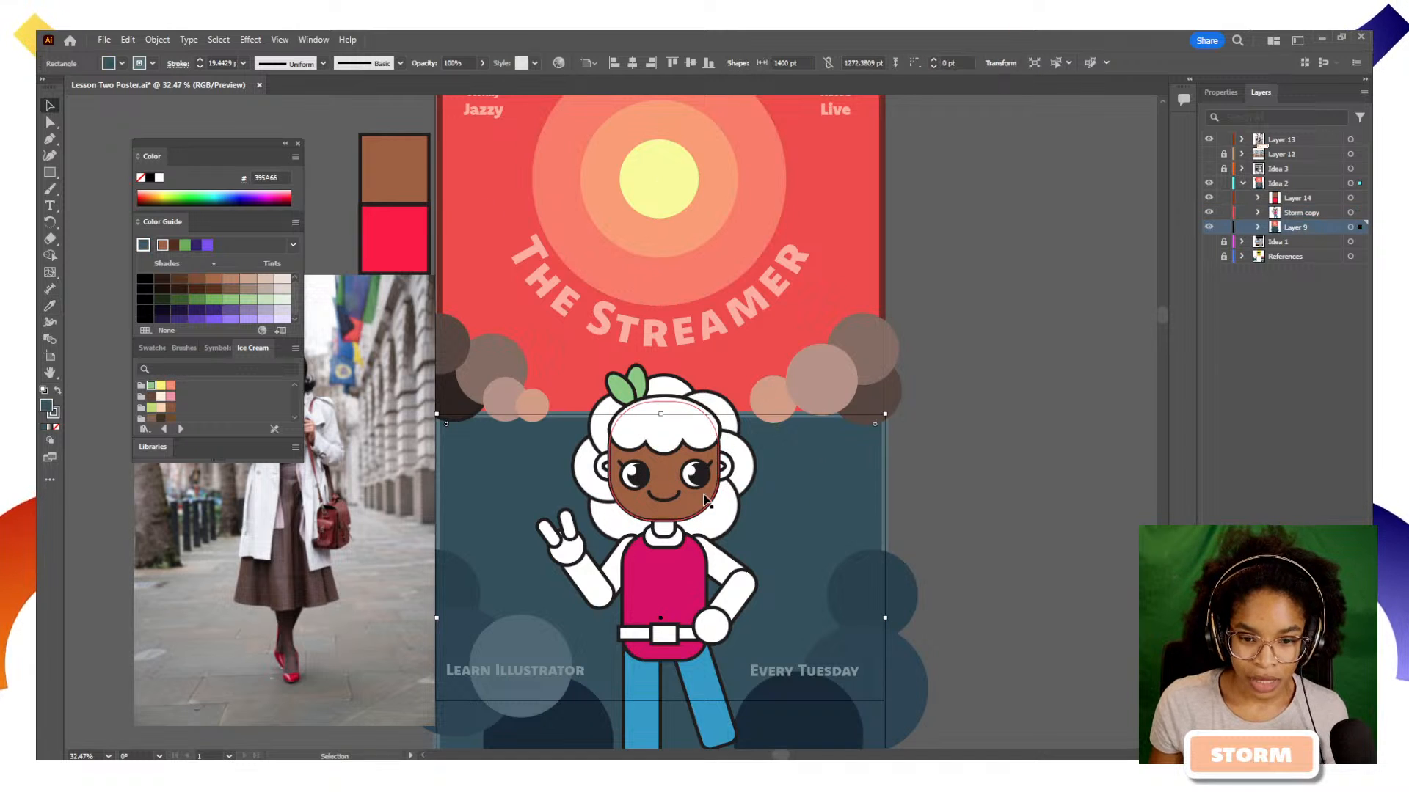
{"action": "left_click", "coordinate": [706, 501]}
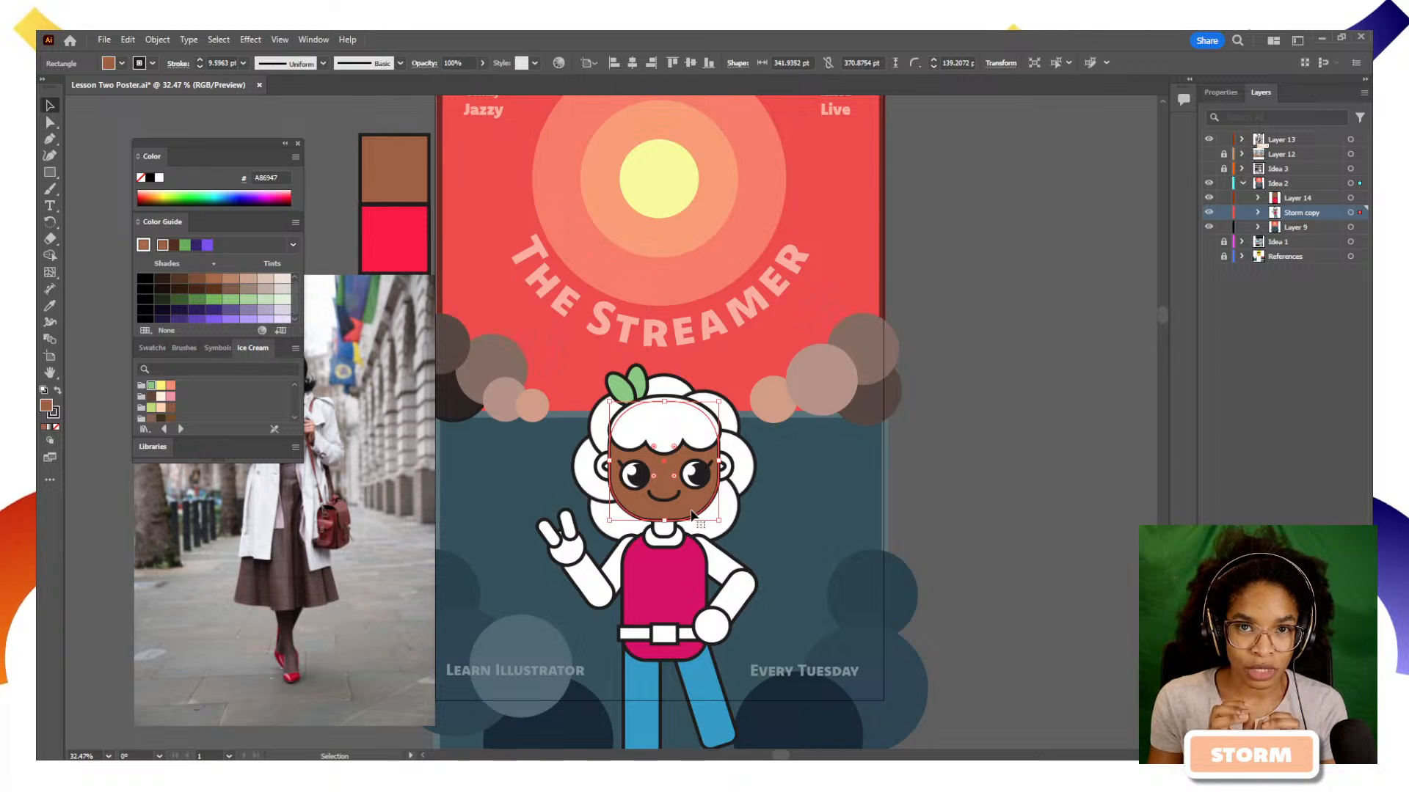
{"action": "key", "text": "i"}
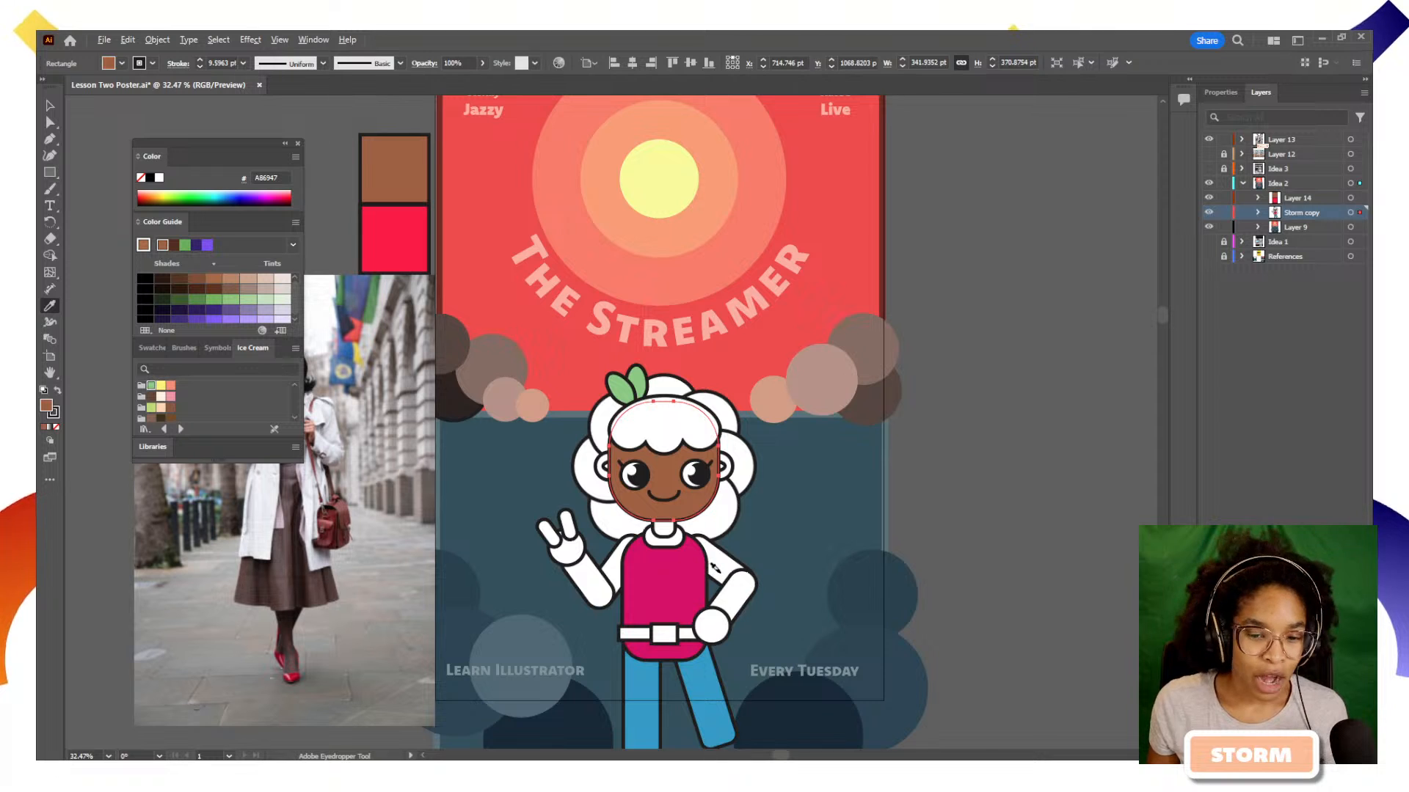
{"action": "key", "text": "alt+v"}
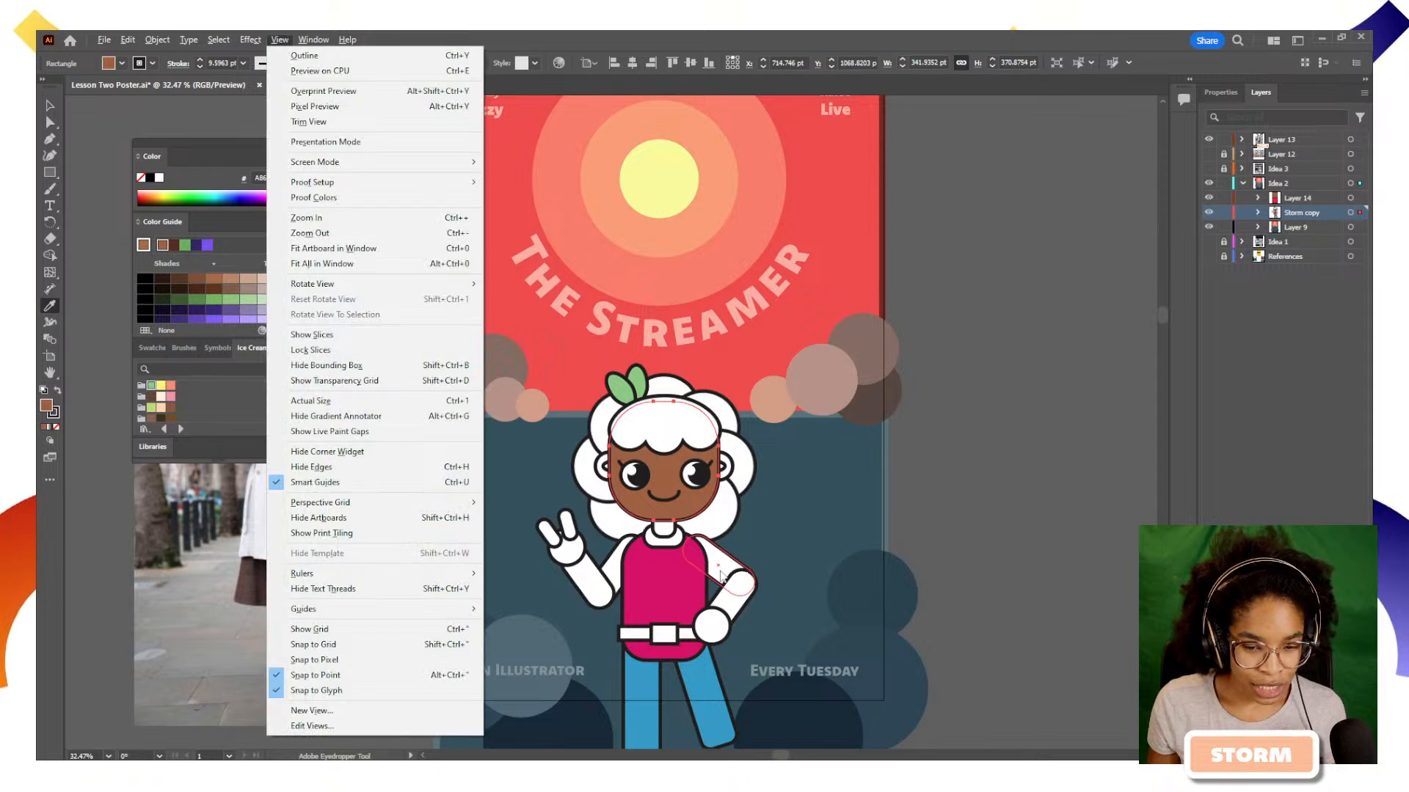
{"action": "left_click", "coordinate": [715, 564]}
{"action": "key", "text": "ctrl+z"}
{"action": "key", "text": "v"}
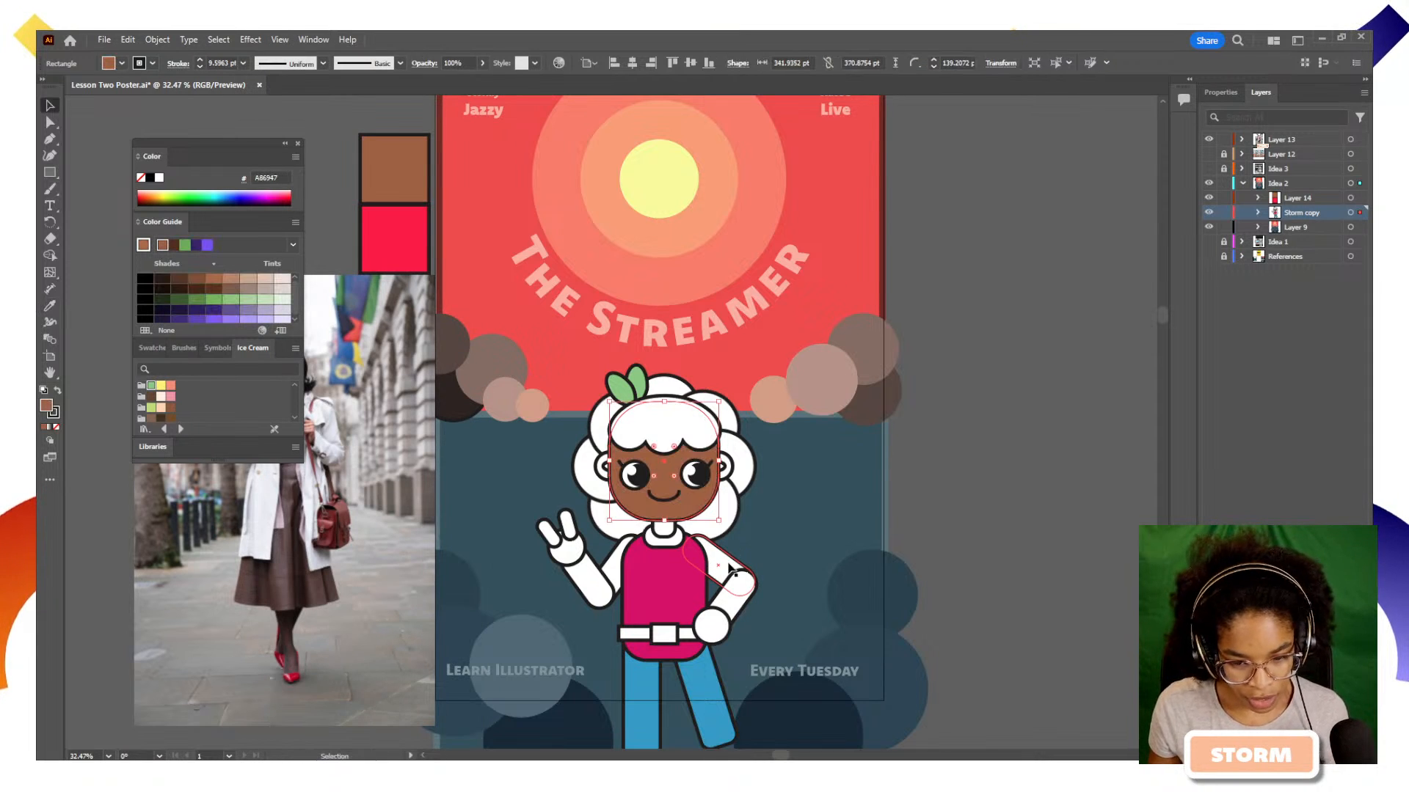
Try copying the face's brown onto the right-hand upper arm with the Eyedropper, then undo it
{"action": "left_click", "coordinate": [722, 567]}
{"action": "key", "text": "i"}
{"action": "left_click", "coordinate": [657, 514]}
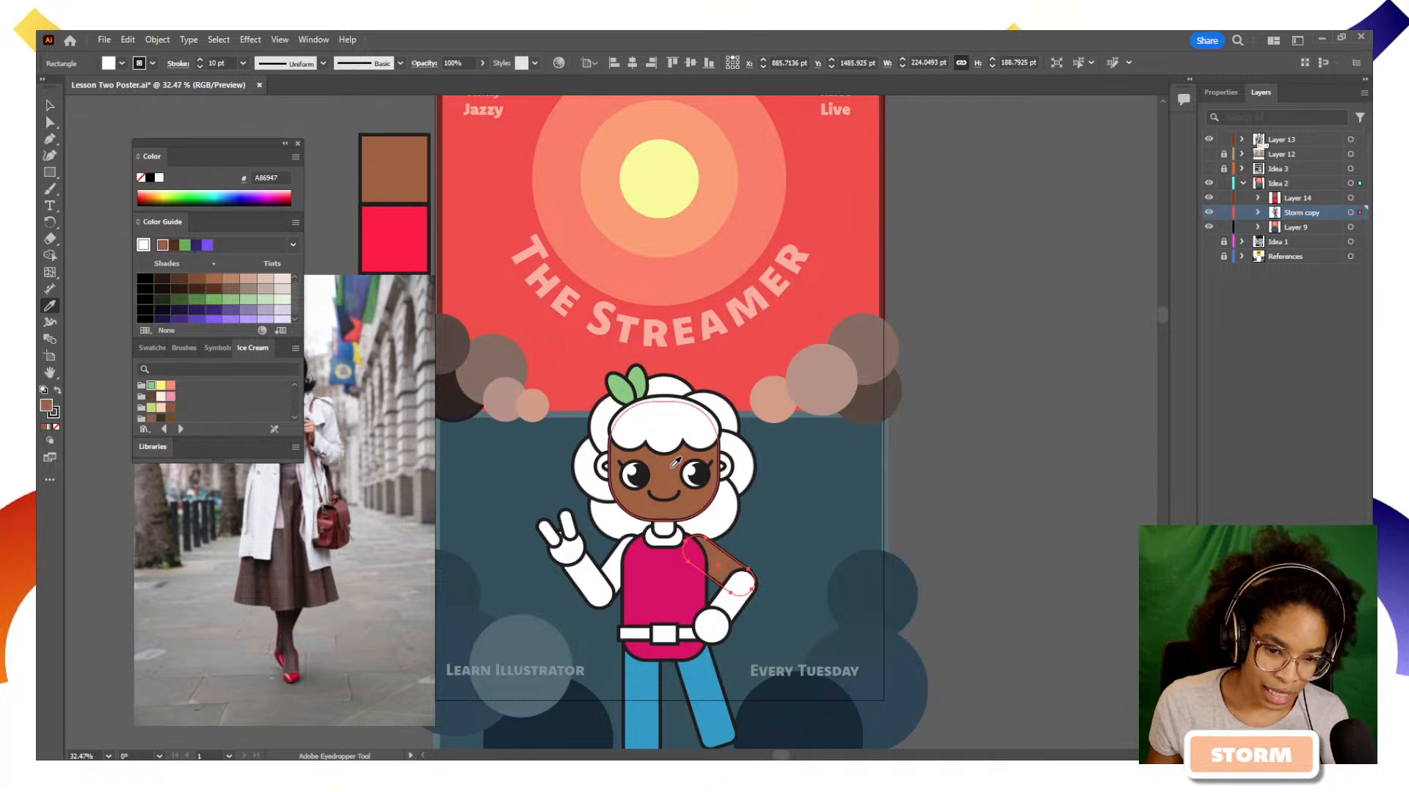
{"action": "key", "text": "v"}
{"action": "key", "text": "ctrl+z"}
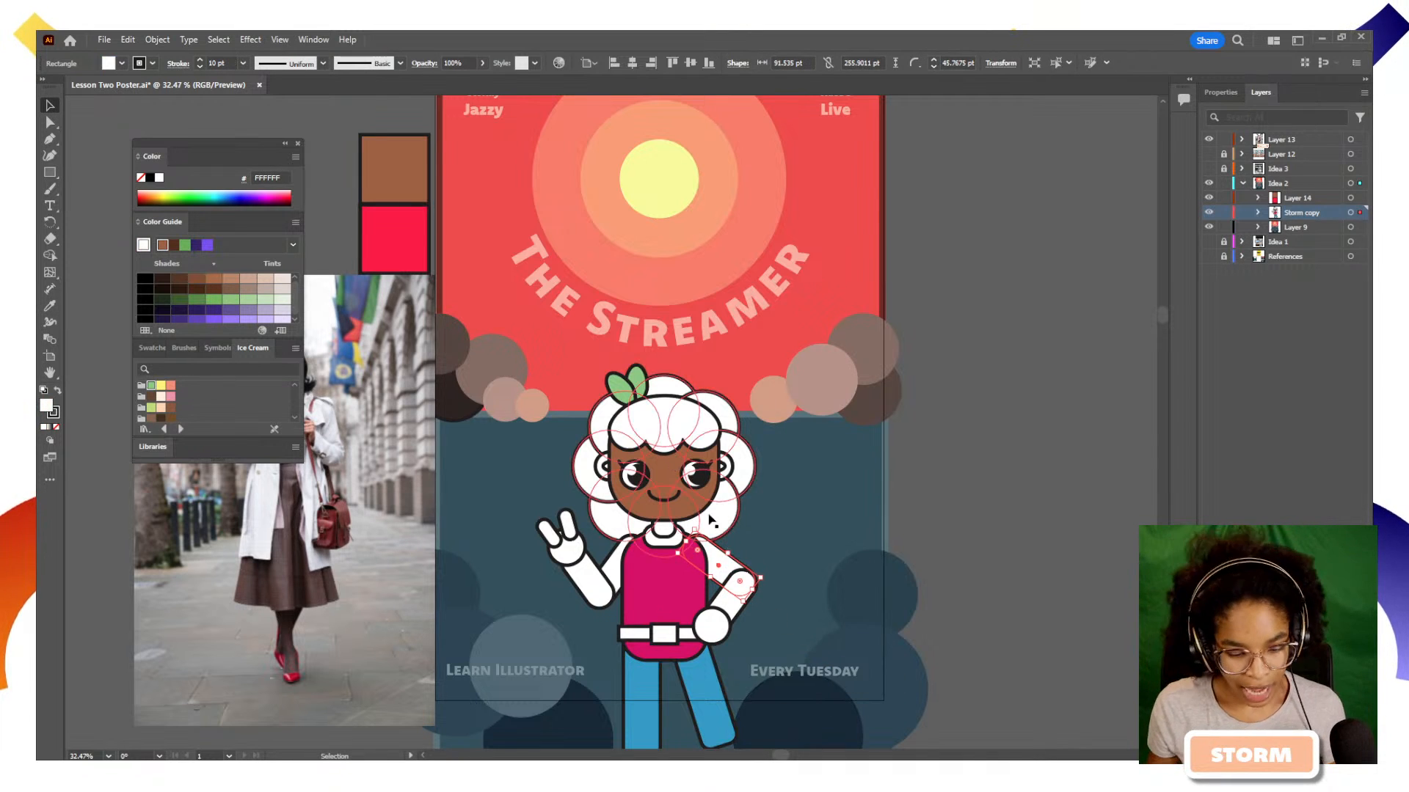
With the face selected, apply its brown appearance to the right-hand upper arm, forearm and hand using the Eyedropper
{"action": "left_click", "coordinate": [695, 506]}
{"action": "key", "text": "i"}
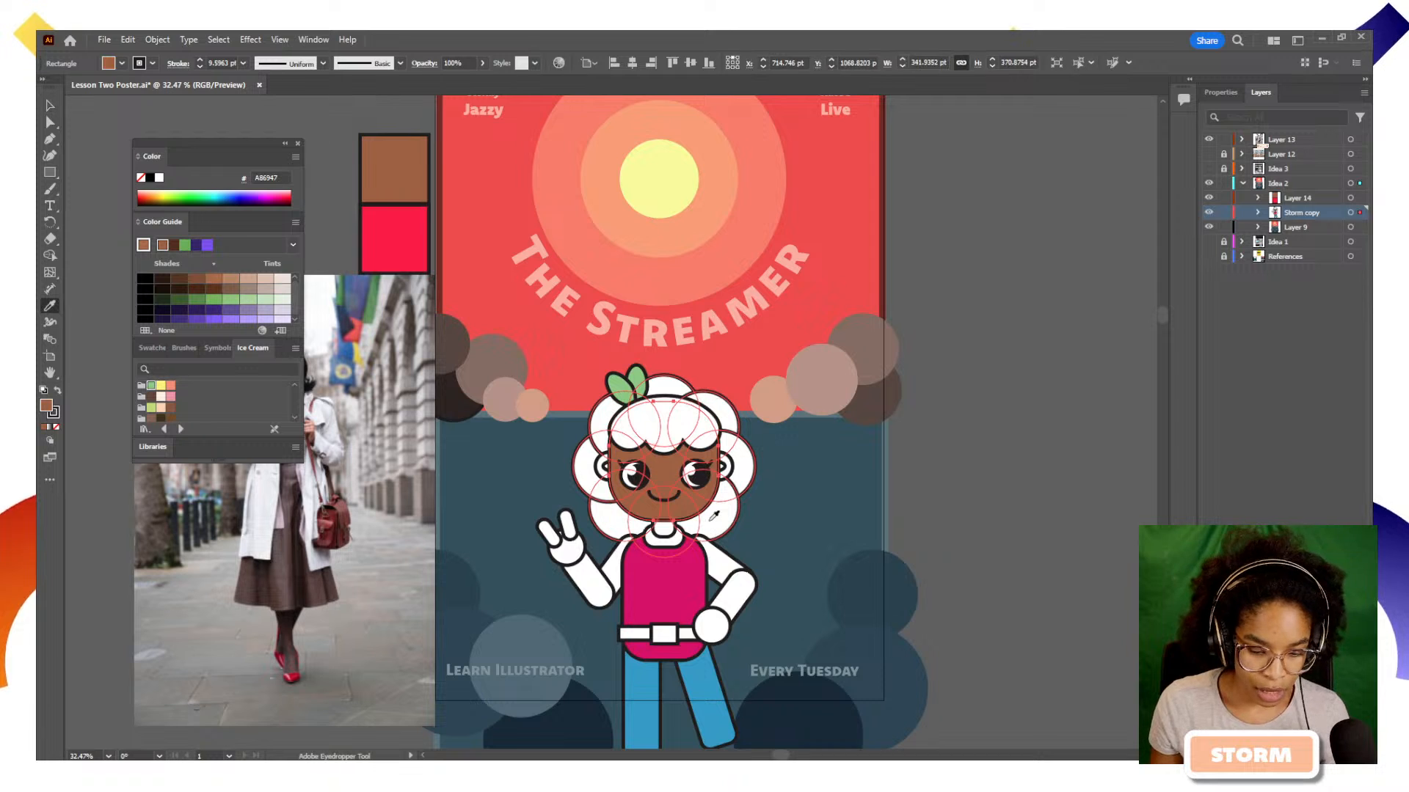
{"action": "left_click", "coordinate": [714, 554], "text": "alt"}
{"action": "left_click", "coordinate": [733, 596], "text": "alt"}
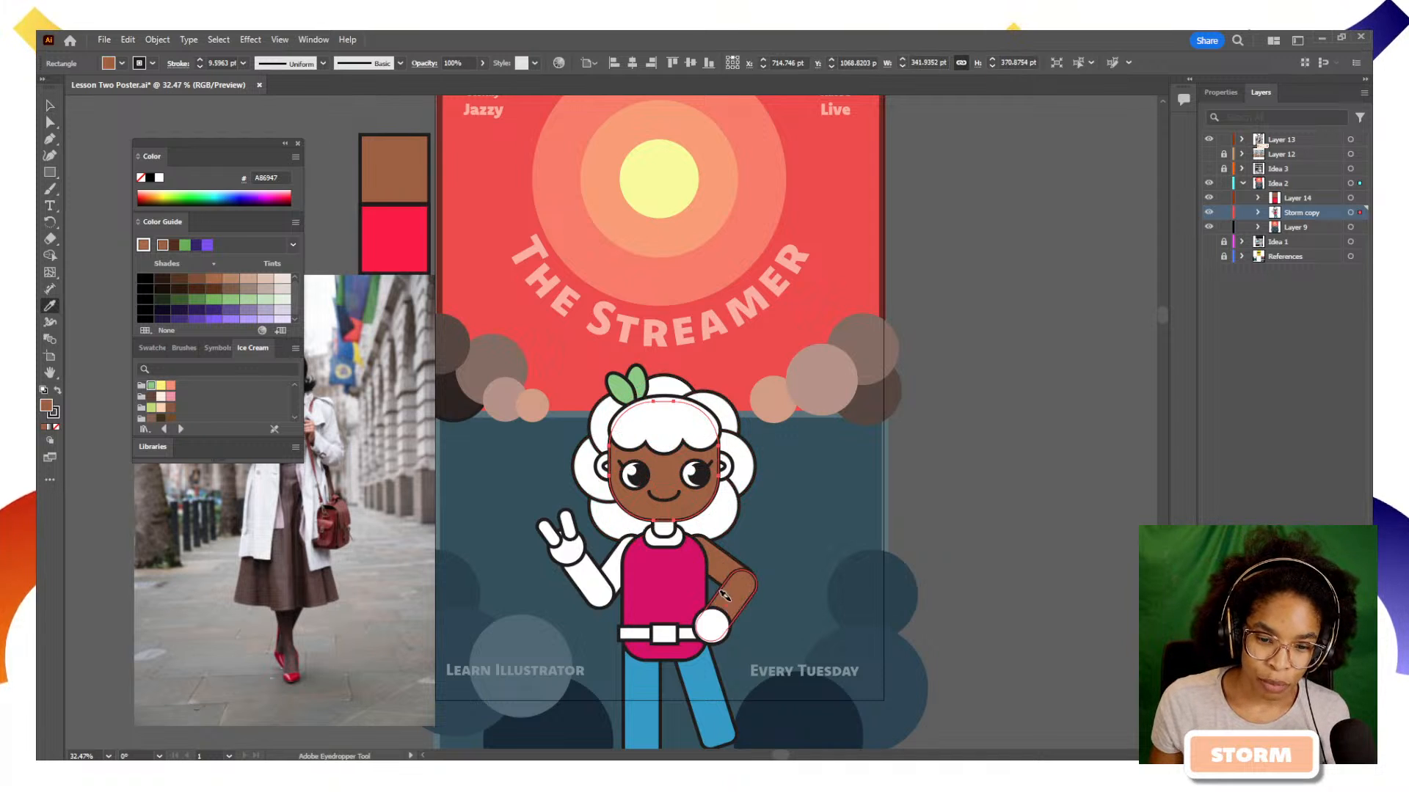
{"action": "left_click", "coordinate": [714, 624], "text": "alt"}
Apply the face's brown appearance to the waving arm's upper arm, forearm, hand and fingers
{"action": "left_click", "coordinate": [607, 567], "text": "alt"}
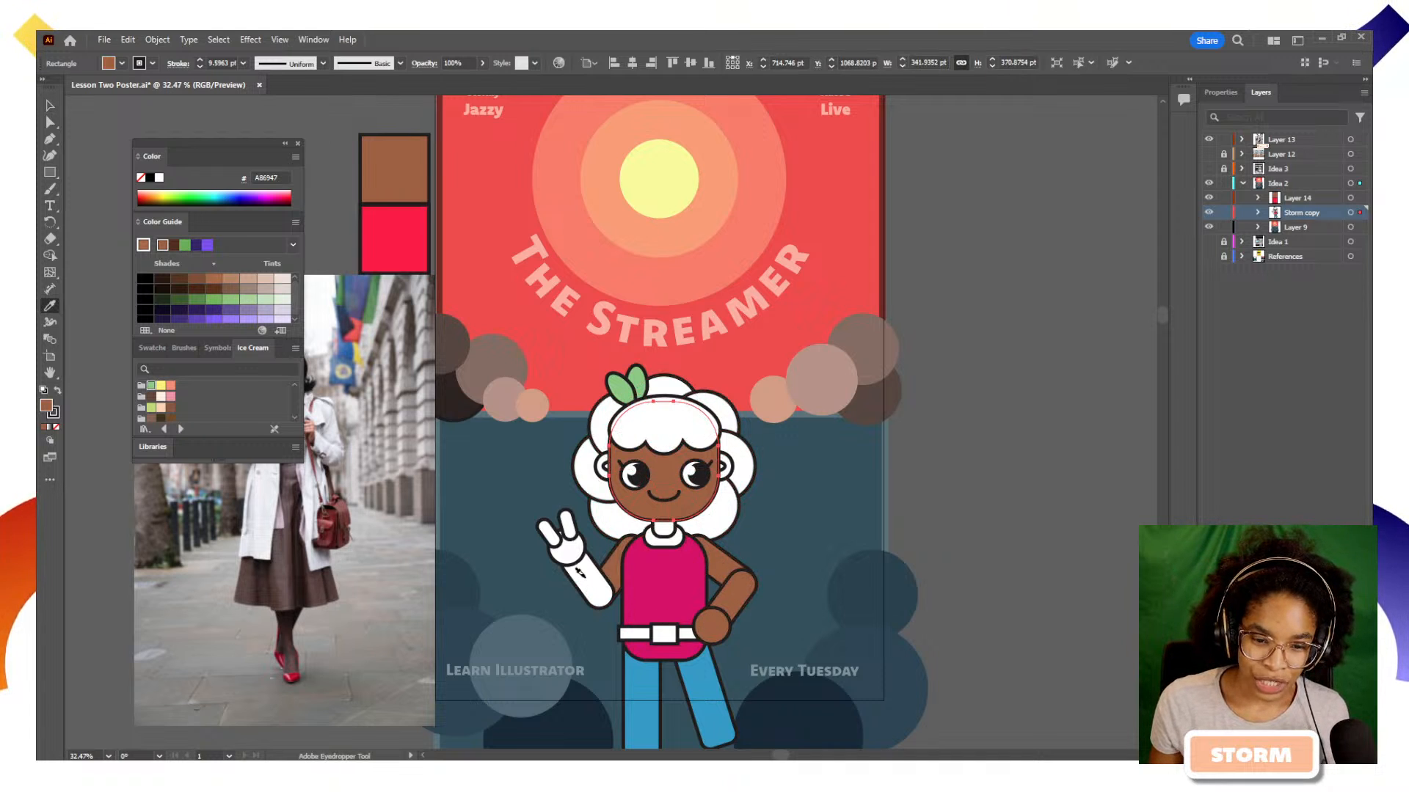
{"action": "left_click", "coordinate": [581, 576], "text": "alt"}
{"action": "left_click", "coordinate": [548, 532], "text": "alt"}
{"action": "left_click", "coordinate": [547, 531], "text": "alt"}
{"action": "left_click", "coordinate": [568, 524], "text": "alt"}
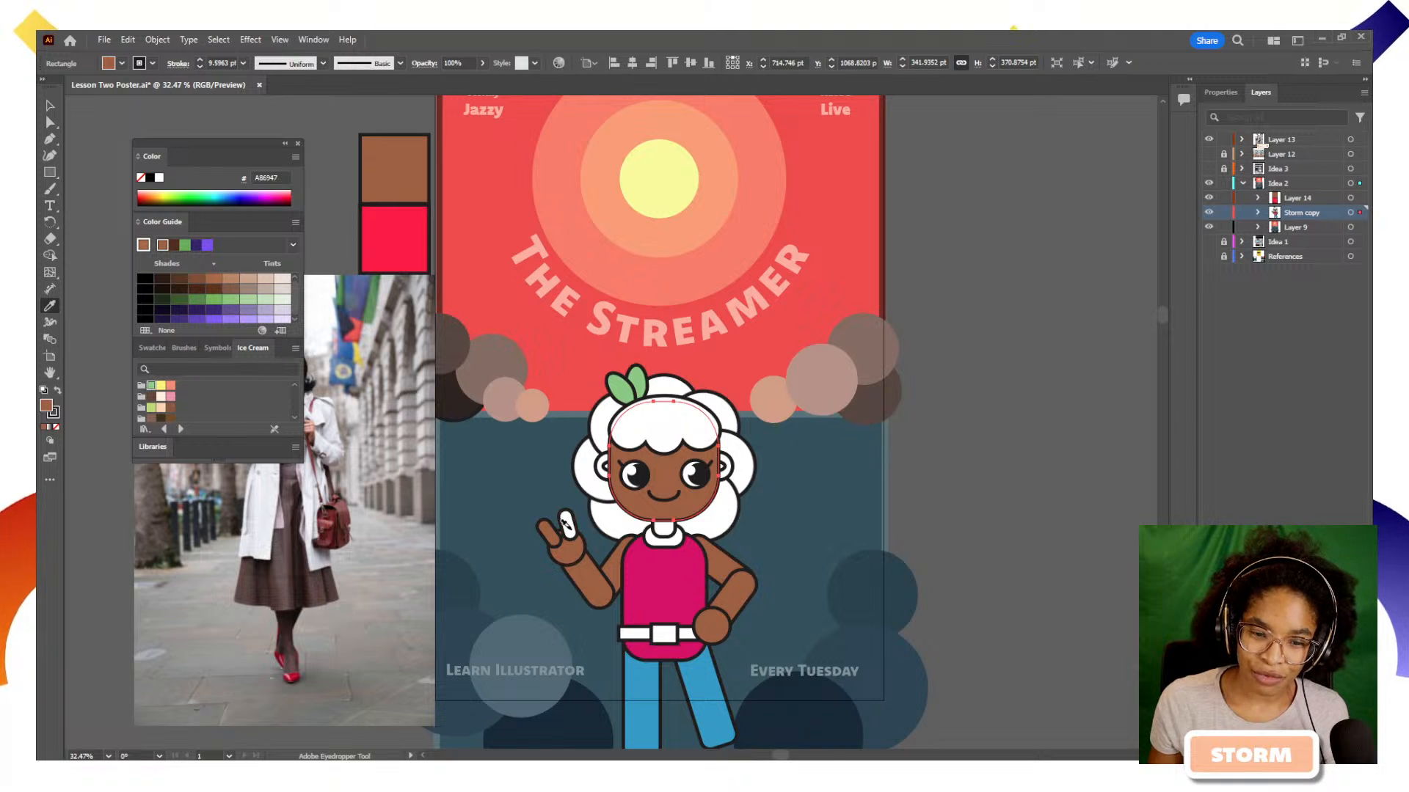
Apply the face's brown appearance to both ears and the neck, and deselect everything
{"action": "left_click", "coordinate": [601, 468], "text": "alt"}
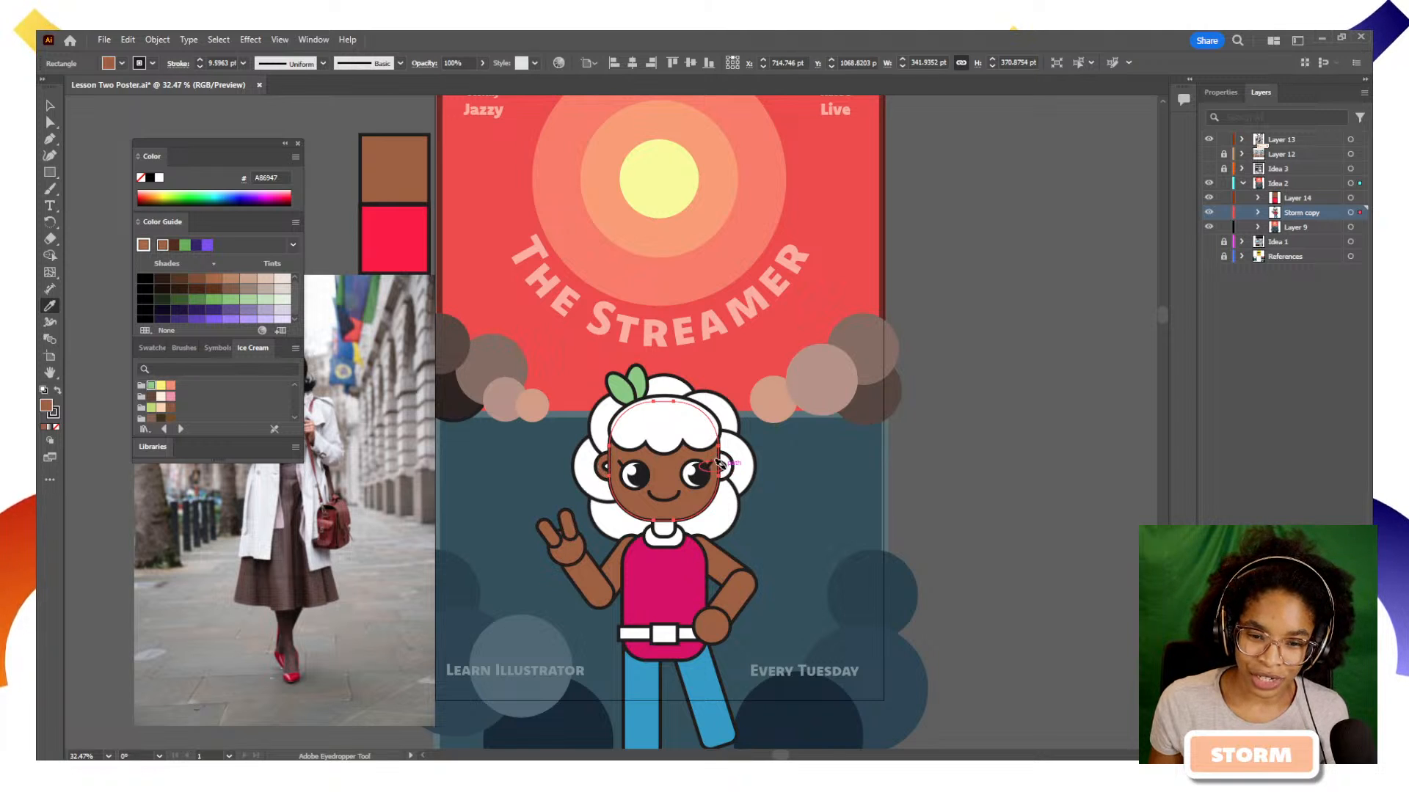
{"action": "left_click", "coordinate": [722, 469], "text": "alt"}
{"action": "key", "text": "z"}
{"action": "left_click_drag", "start_coordinate": [576, 435], "coordinate": [700, 468]}
{"action": "key", "text": "i"}
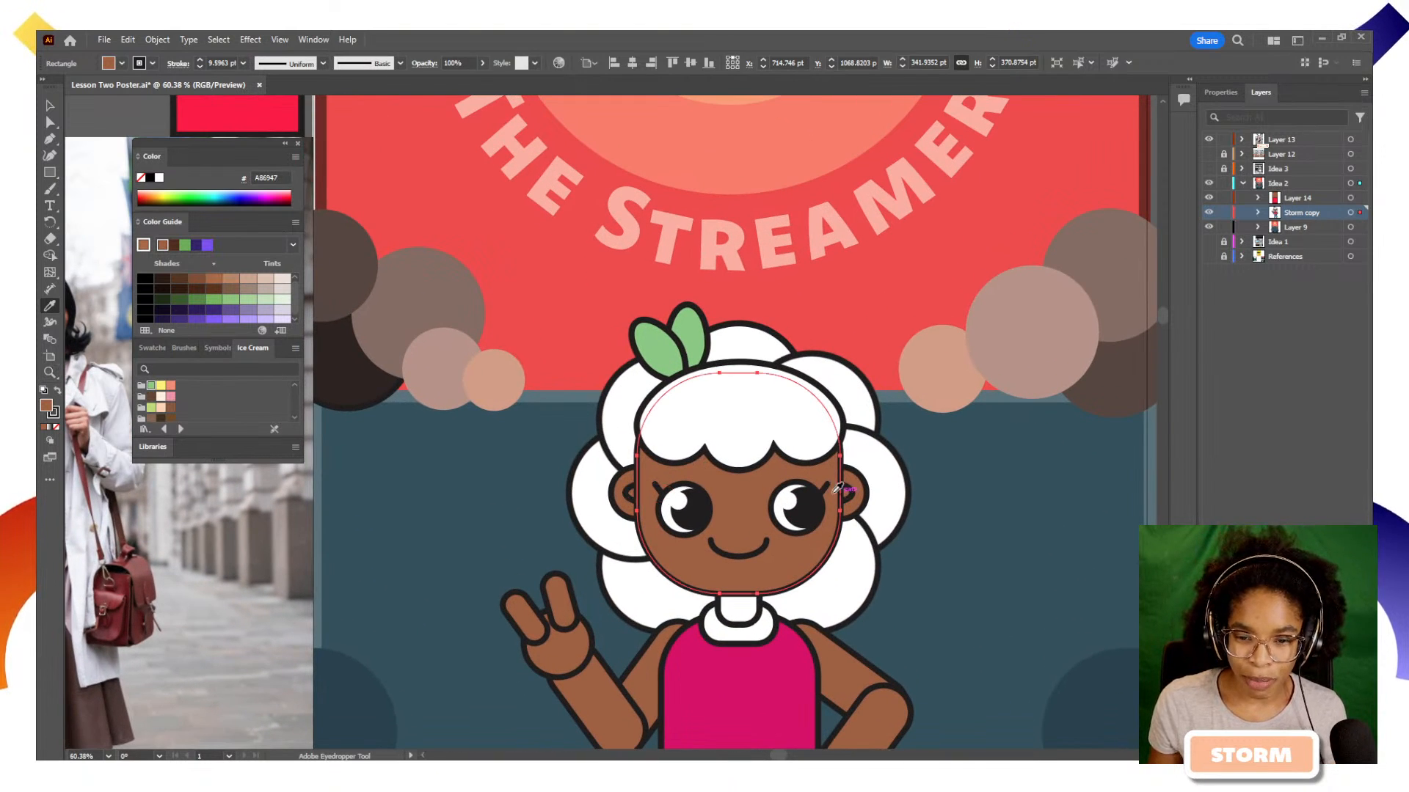
{"action": "key", "text": "z"}
{"action": "left_click_drag", "start_coordinate": [798, 496], "coordinate": [678, 487]}
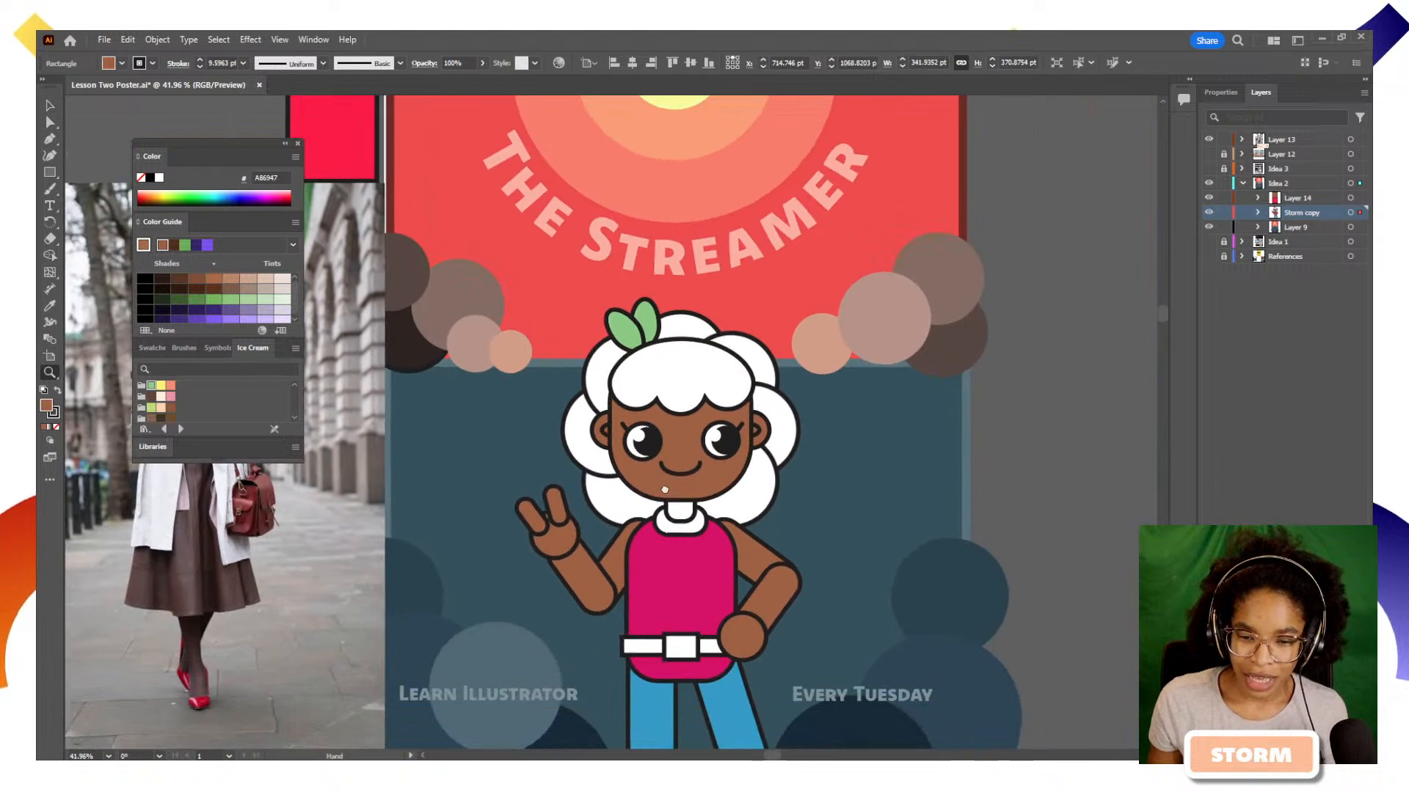
{"action": "key", "text": "i"}
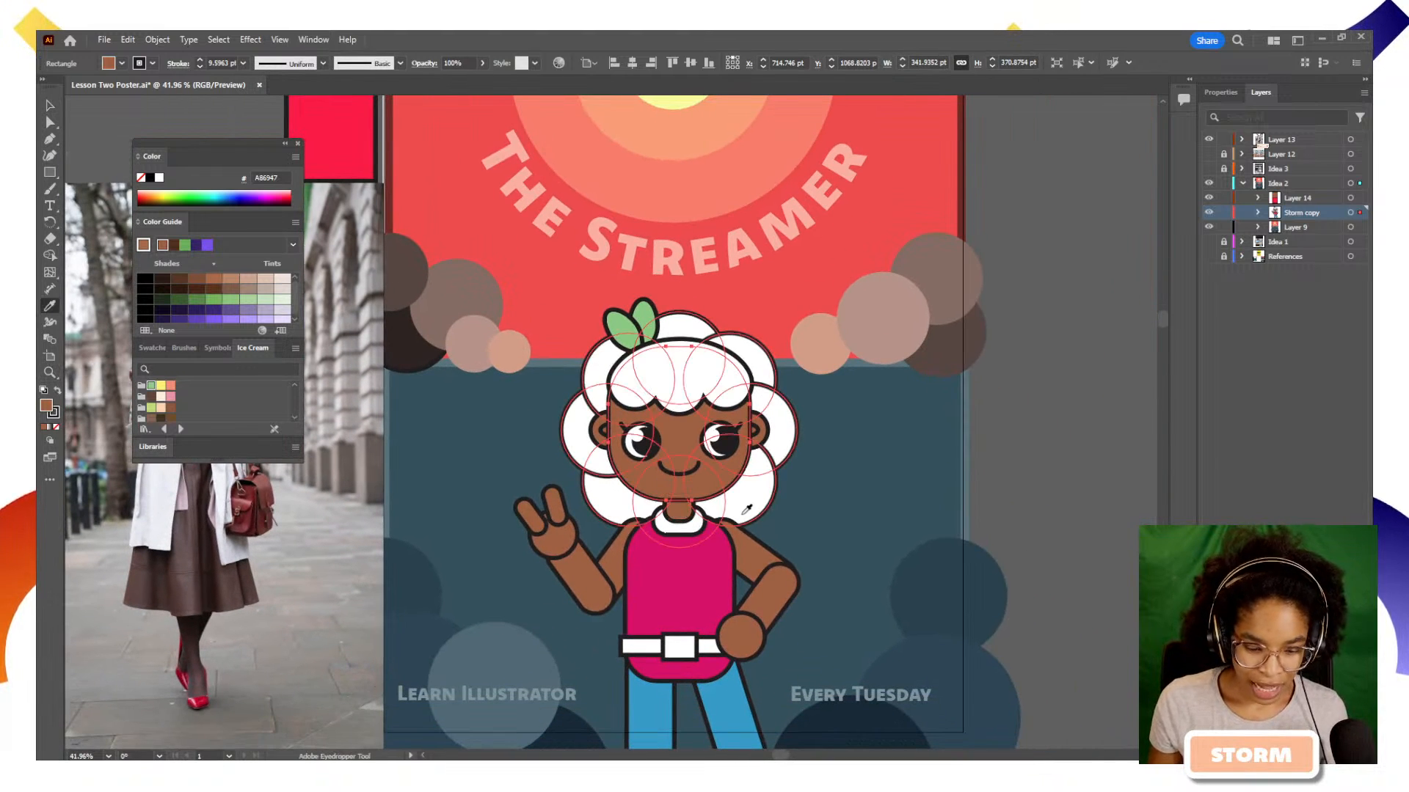
{"action": "key", "text": "v"}
{"action": "left_click_drag", "start_coordinate": [749, 524], "coordinate": [721, 485]}
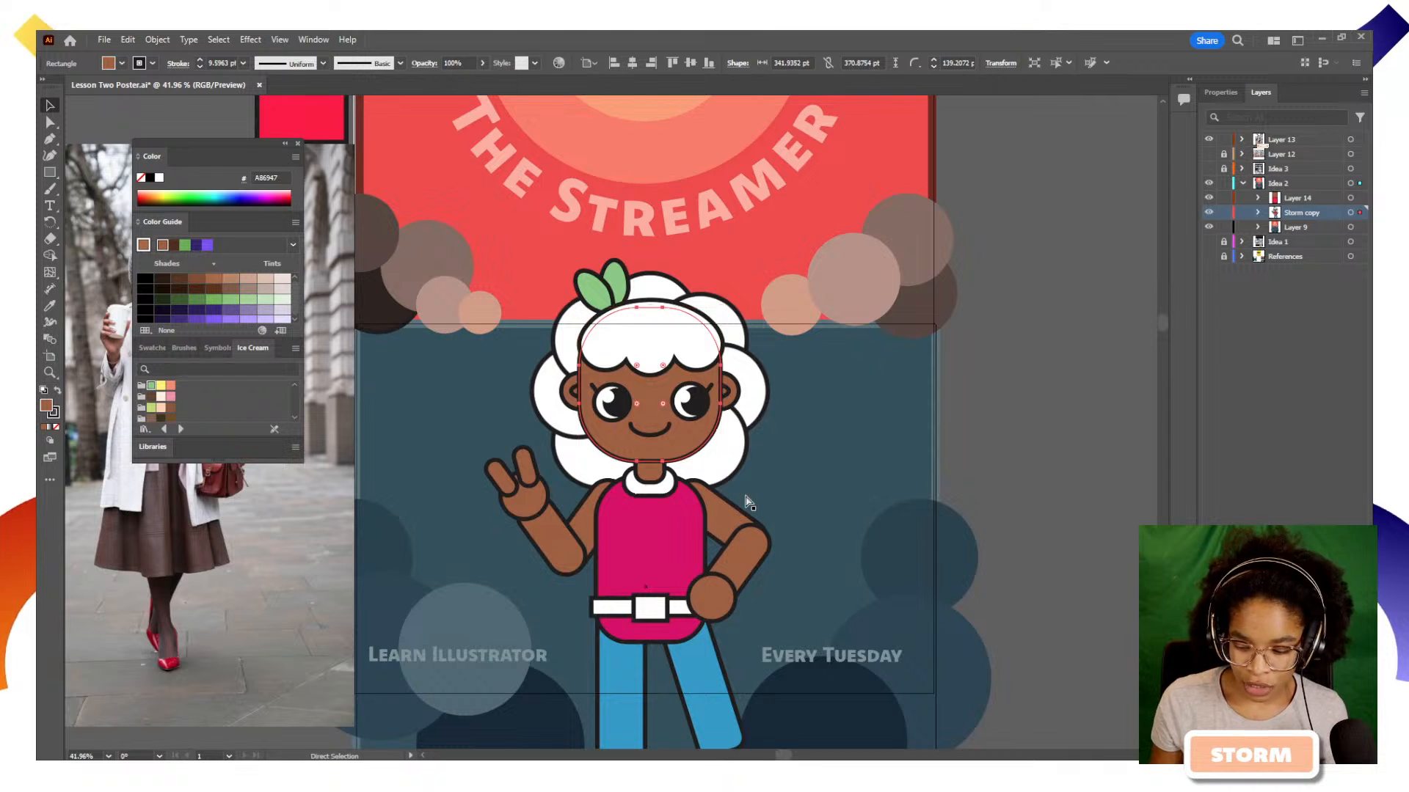
{"action": "key", "text": "ctrl+0"}
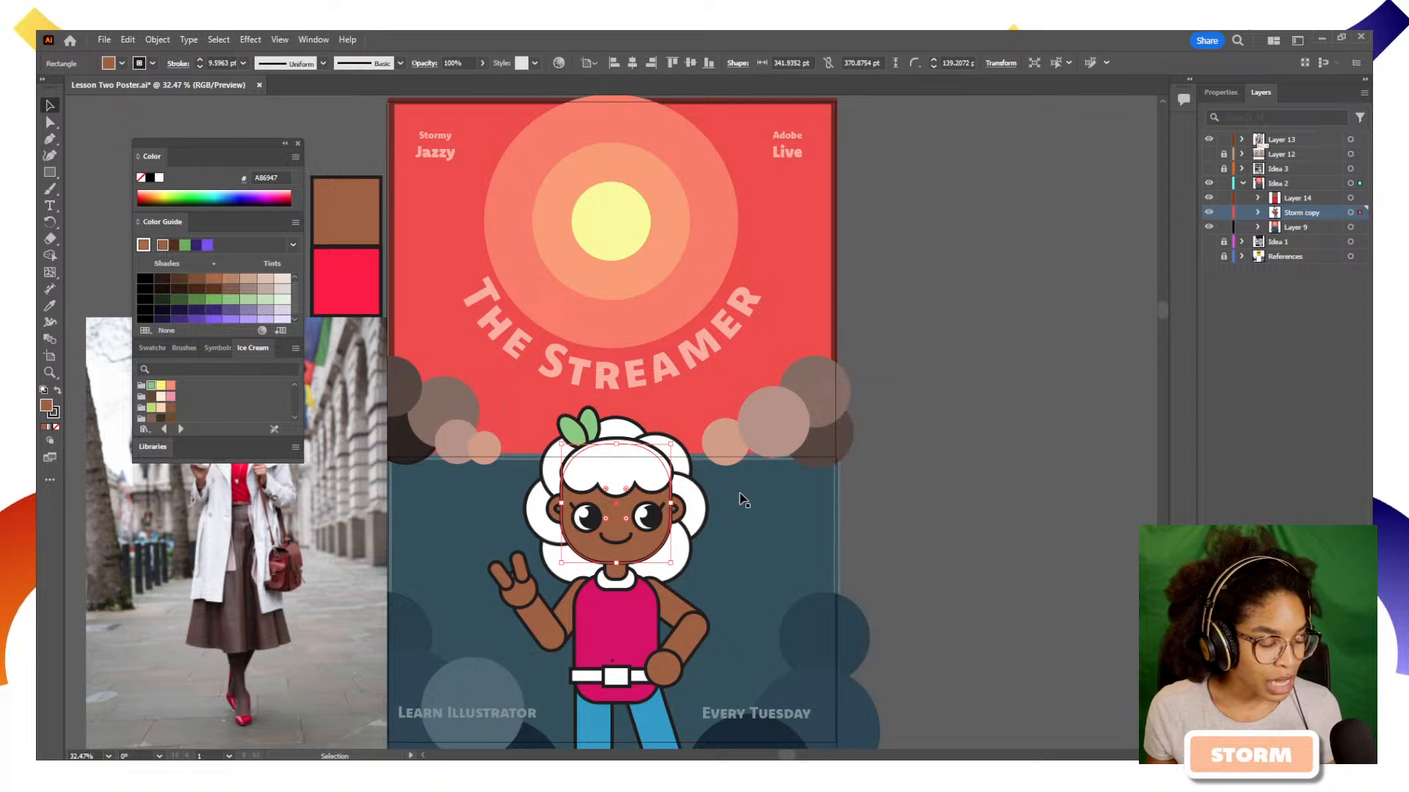
{"action": "left_click", "coordinate": [844, 554]}
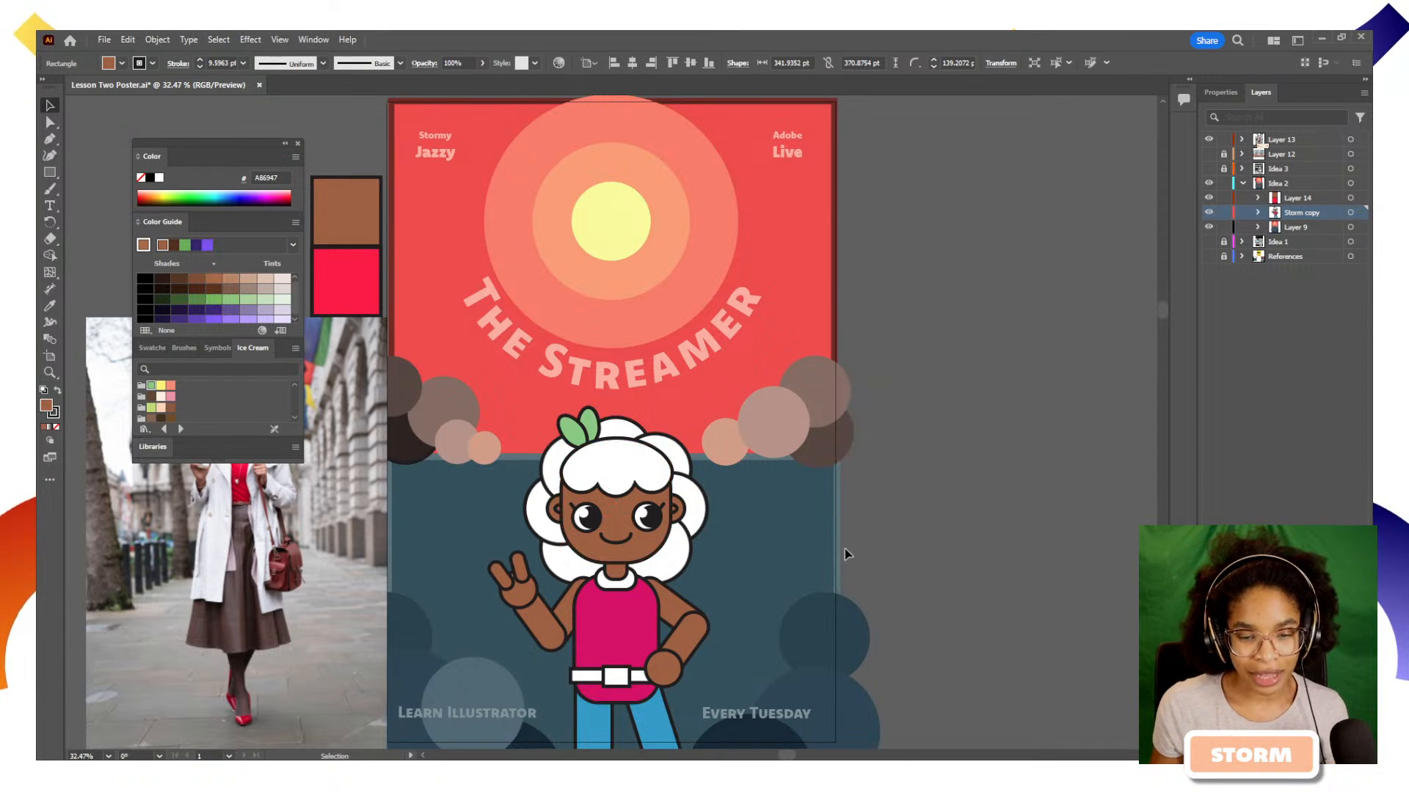
Fill the belt buckle with the orange F2A71B from the Adobe Live Themes library and deselect it
{"action": "left_click", "coordinate": [638, 598]}
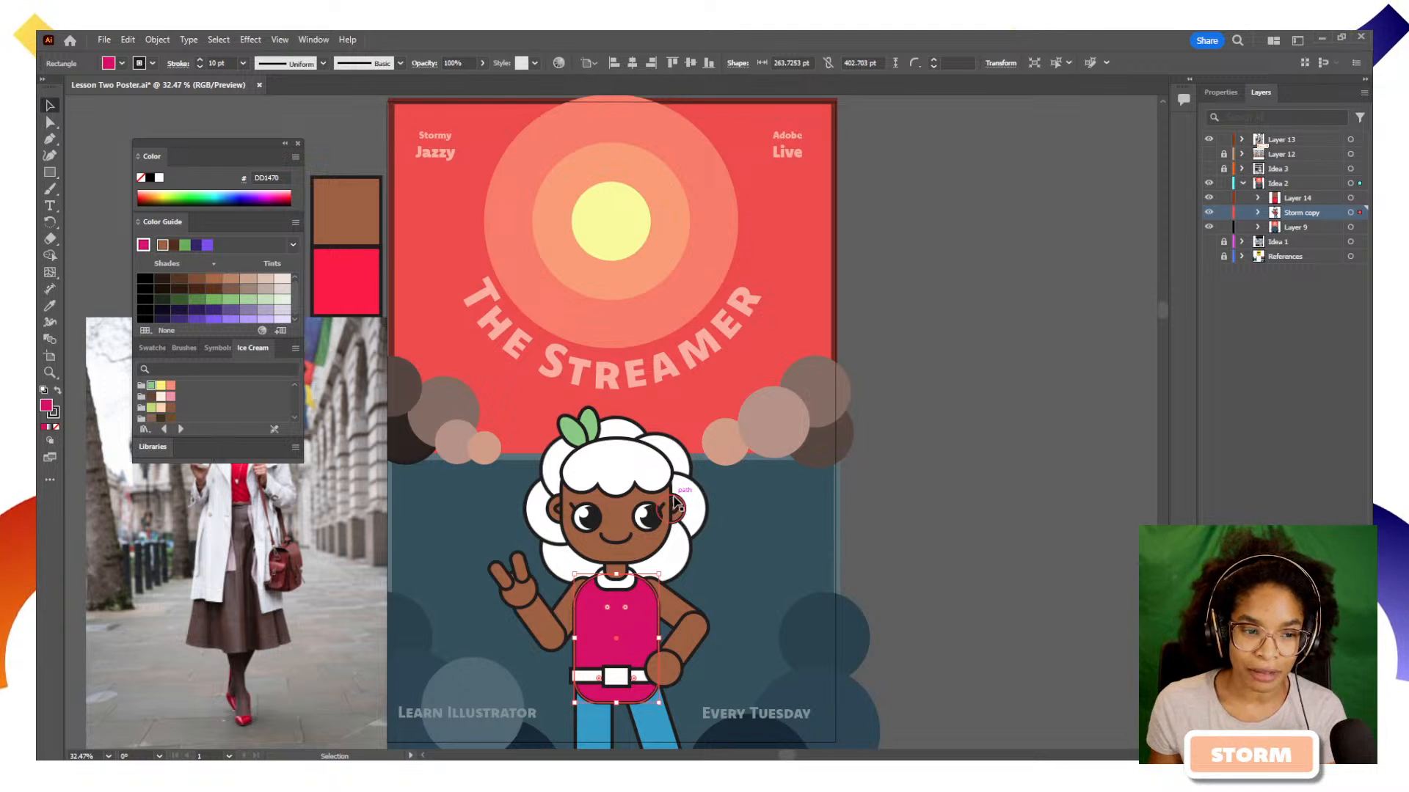
{"action": "left_click", "coordinate": [162, 451]}
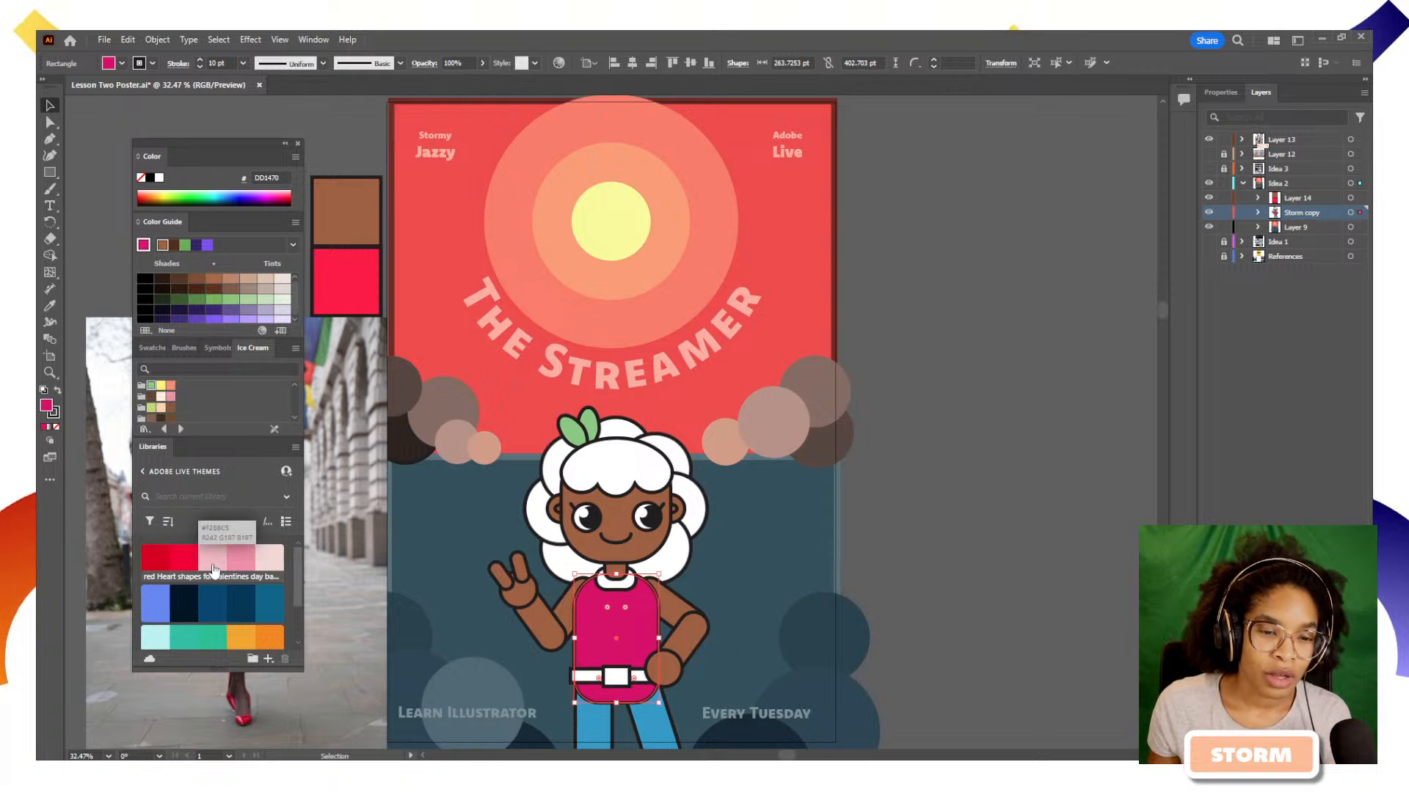
{"action": "scroll", "coordinate": [248, 631], "scroll_direction": "down", "scroll_amount": 1}
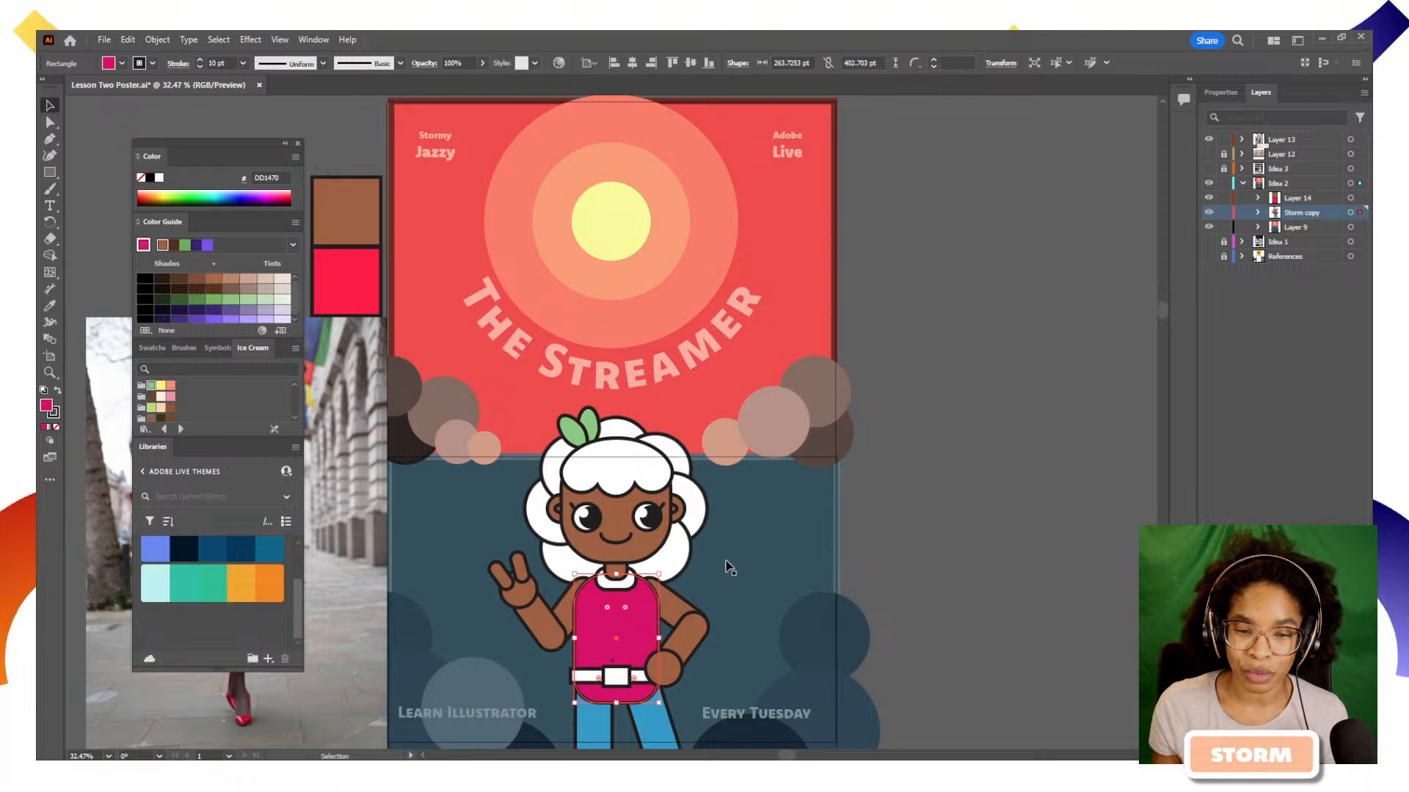
{"action": "scroll", "coordinate": [710, 531], "scroll_direction": "down", "scroll_amount": 3}
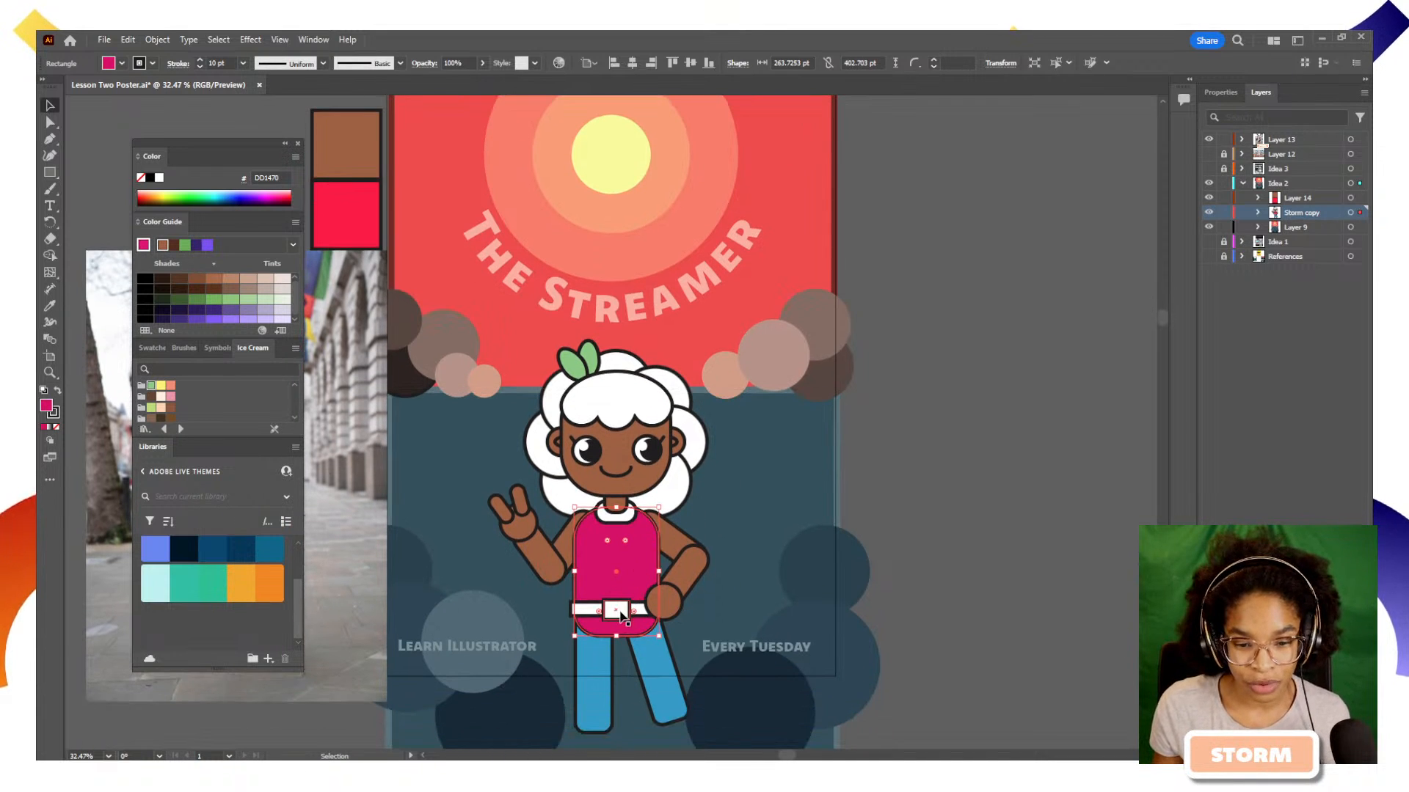
{"action": "left_click", "coordinate": [613, 615]}
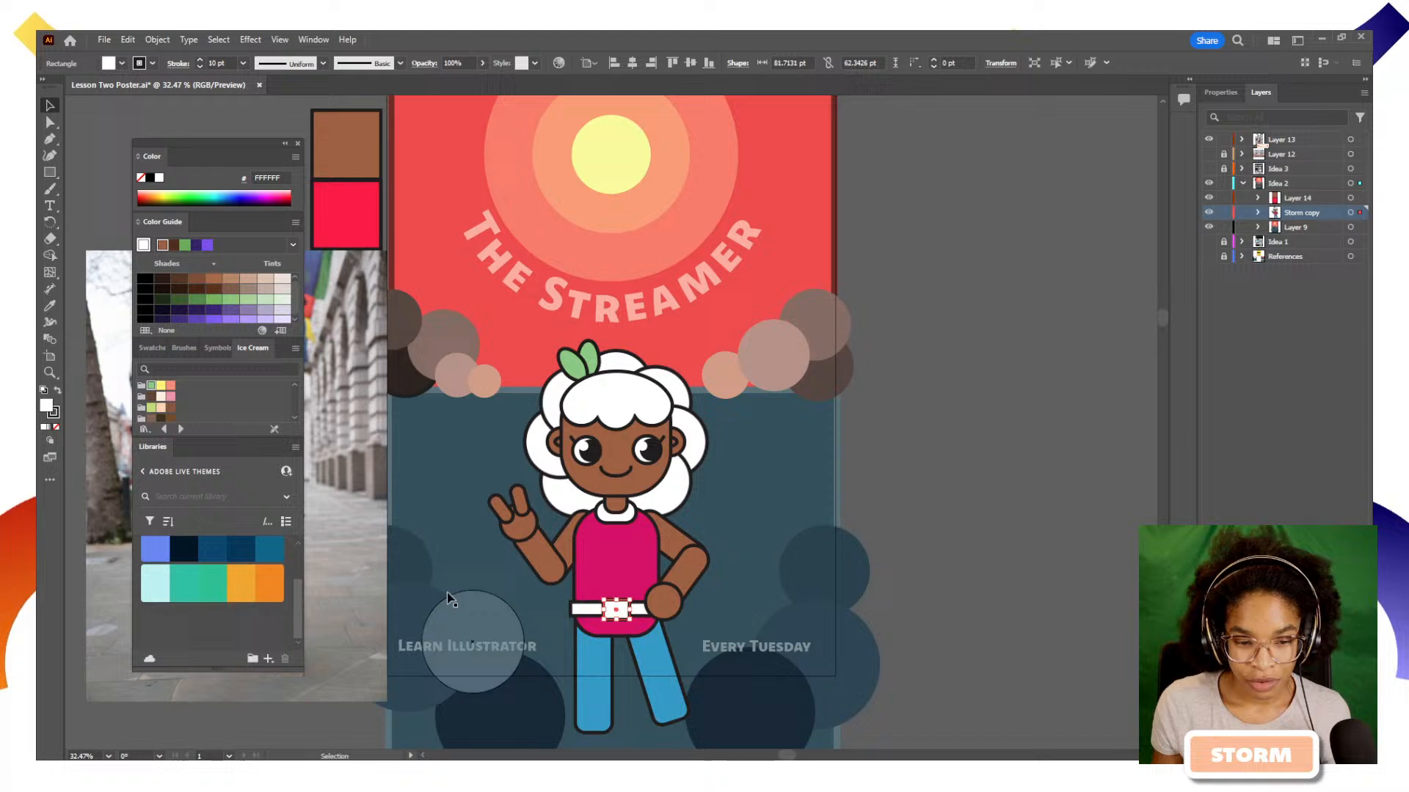
{"action": "left_click", "coordinate": [241, 586]}
{"action": "left_click", "coordinate": [901, 627]}
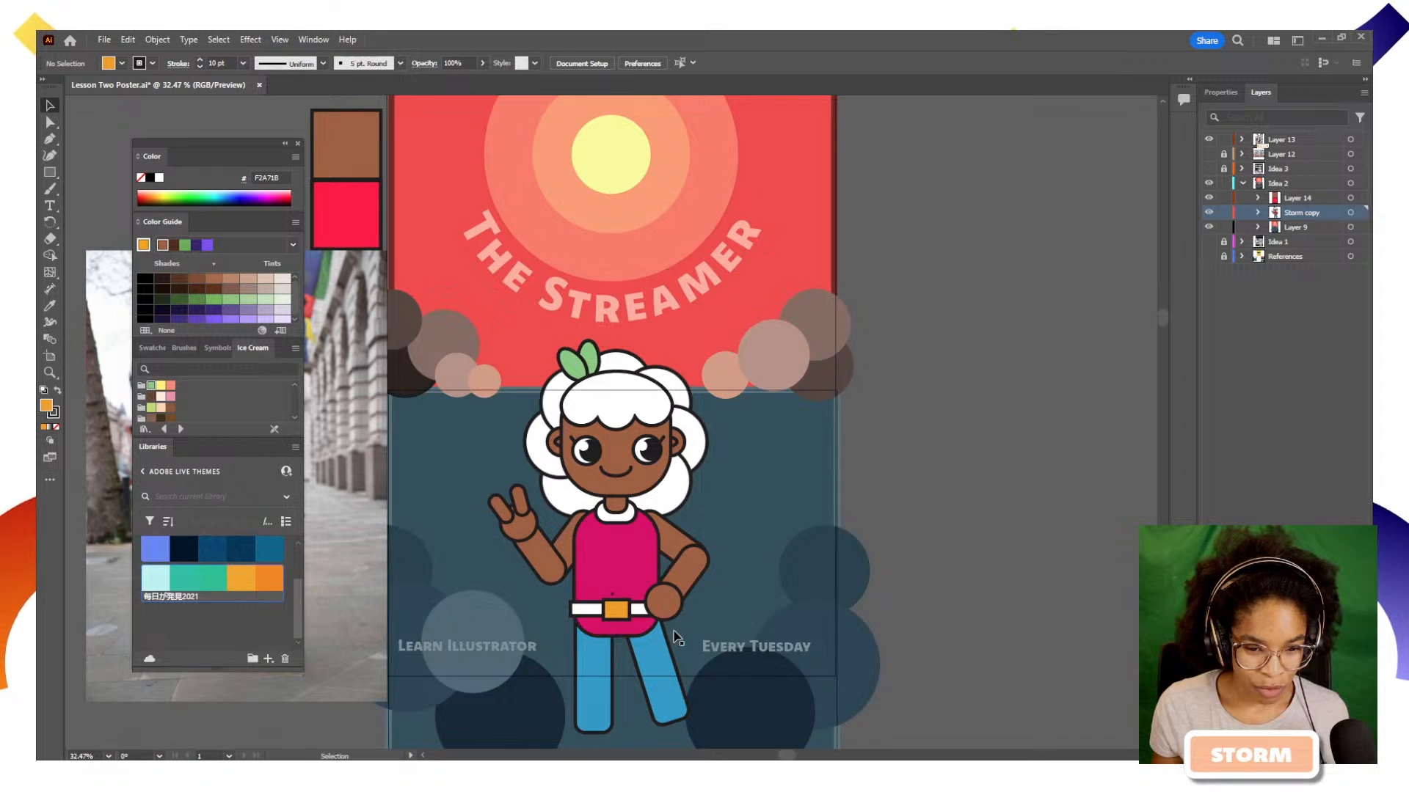
Fill the belt strap with the light purple 9B7CF7 from the Color Guide and deselect it
{"action": "left_click", "coordinate": [614, 609]}
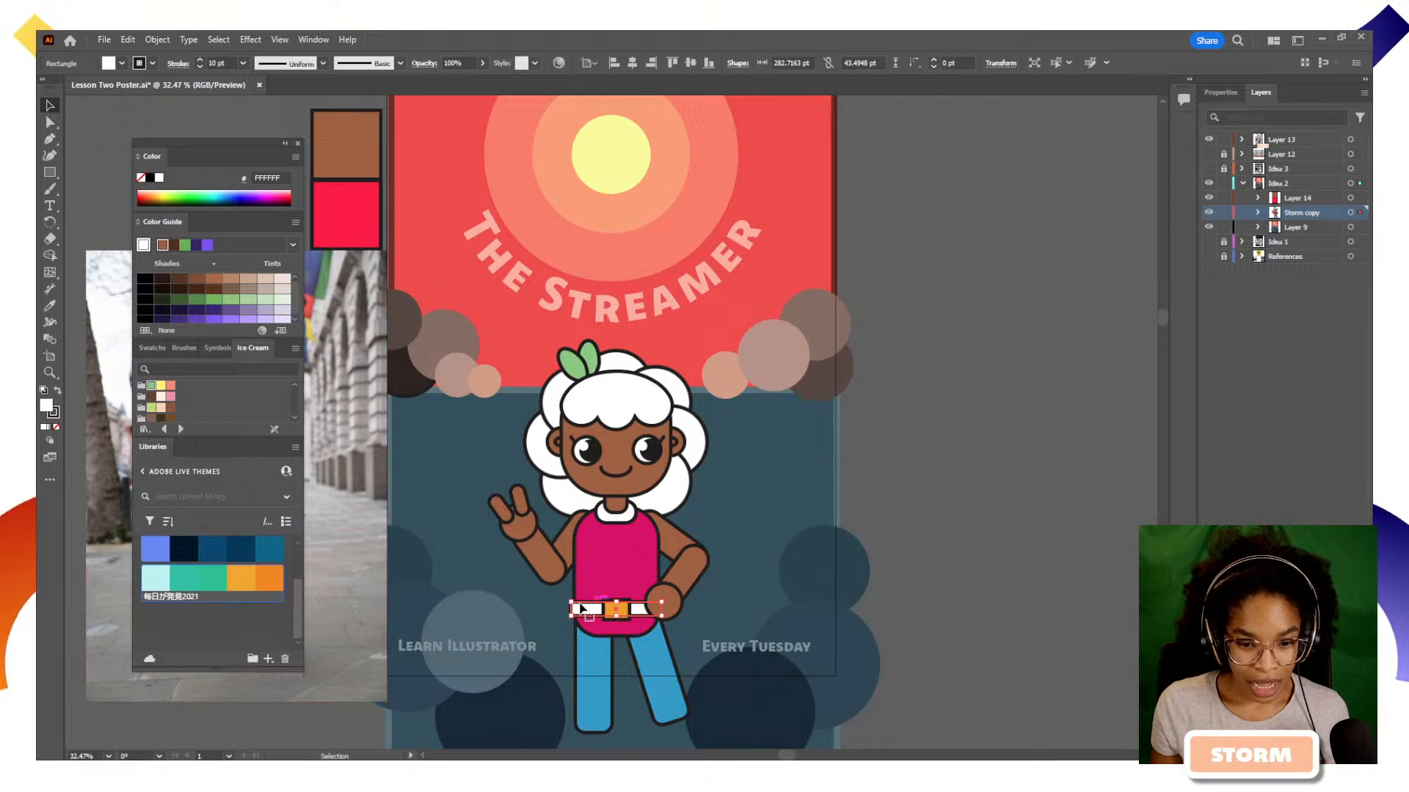
{"action": "scroll", "coordinate": [229, 589], "scroll_direction": "up", "scroll_amount": 1}
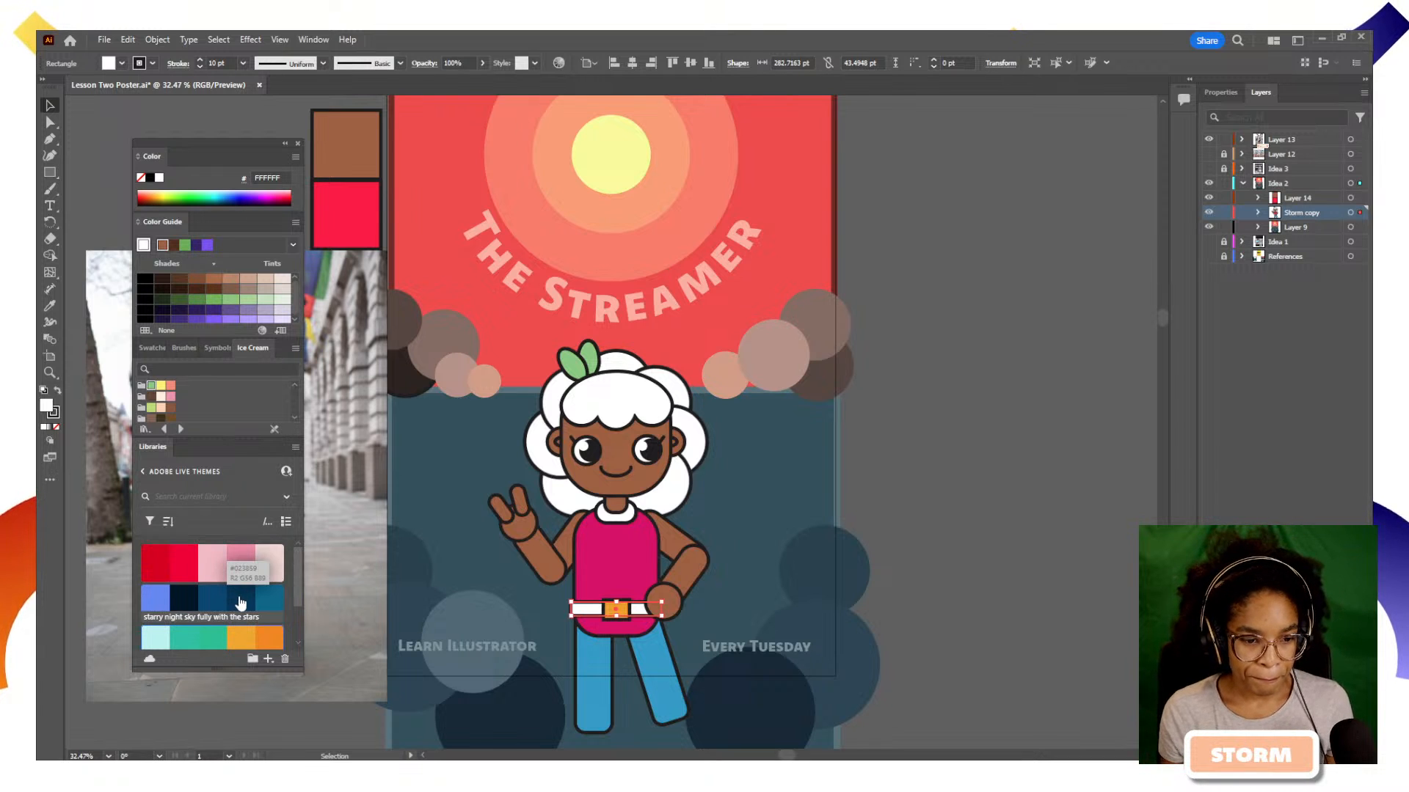
{"action": "left_click", "coordinate": [623, 524]}
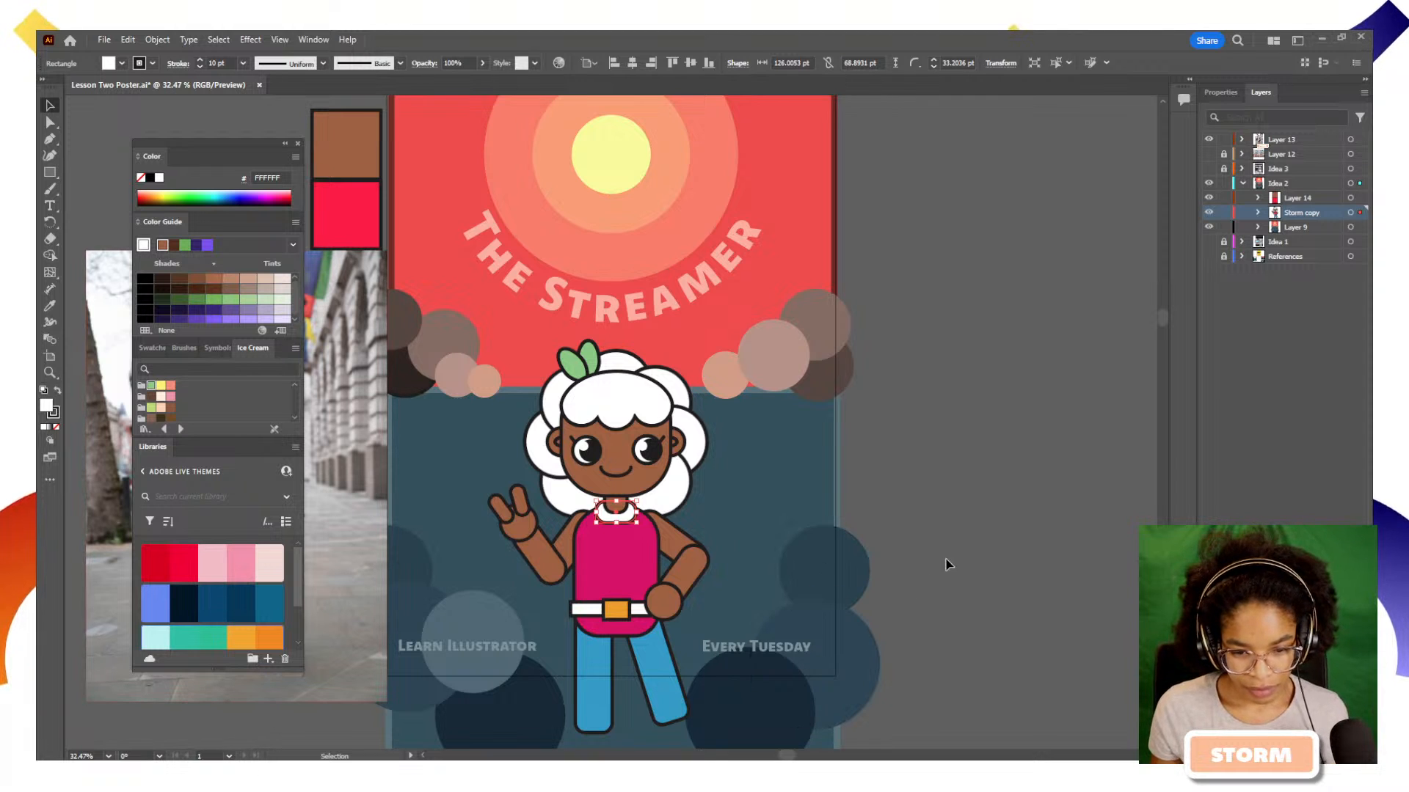
{"action": "double_click", "coordinate": [609, 609]}
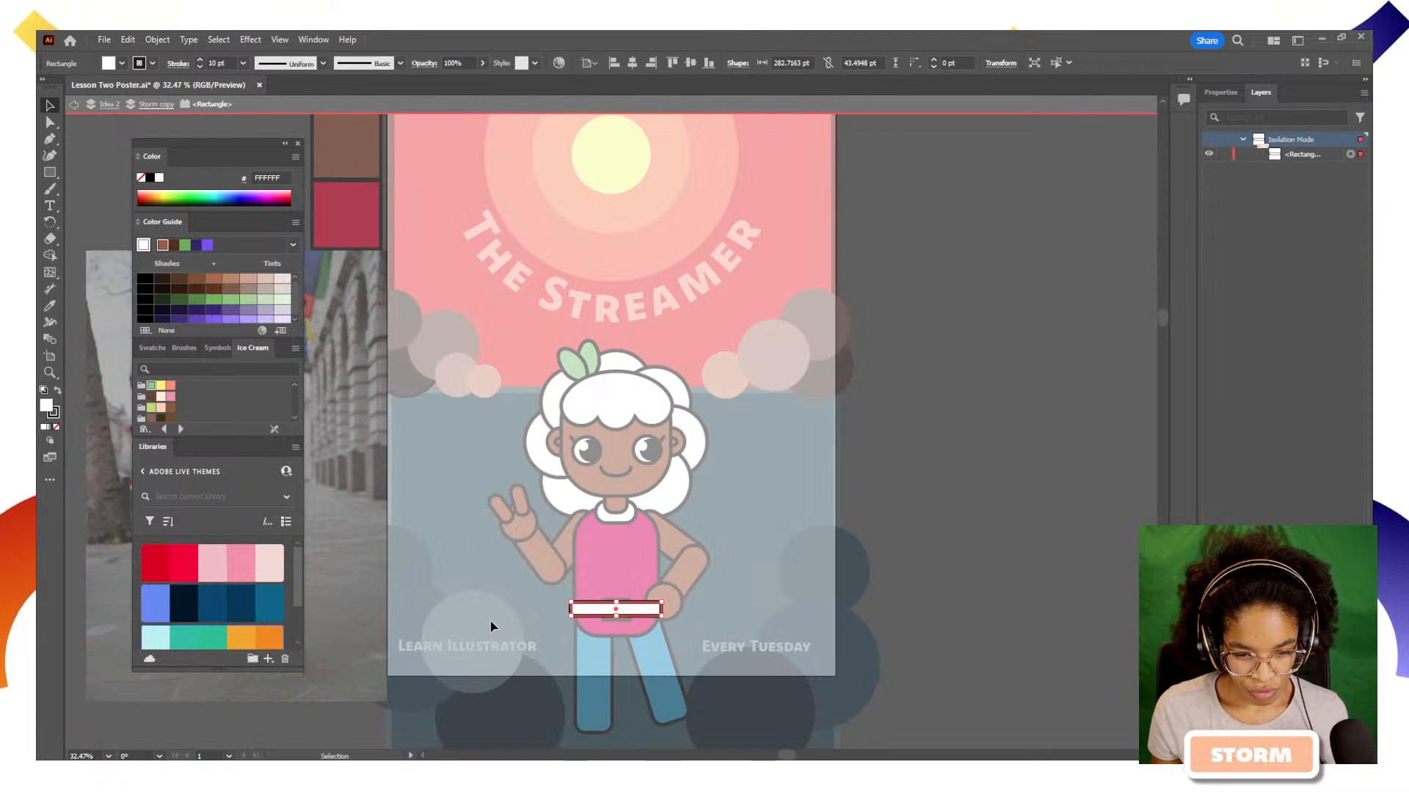
{"action": "double_click", "coordinate": [578, 562]}
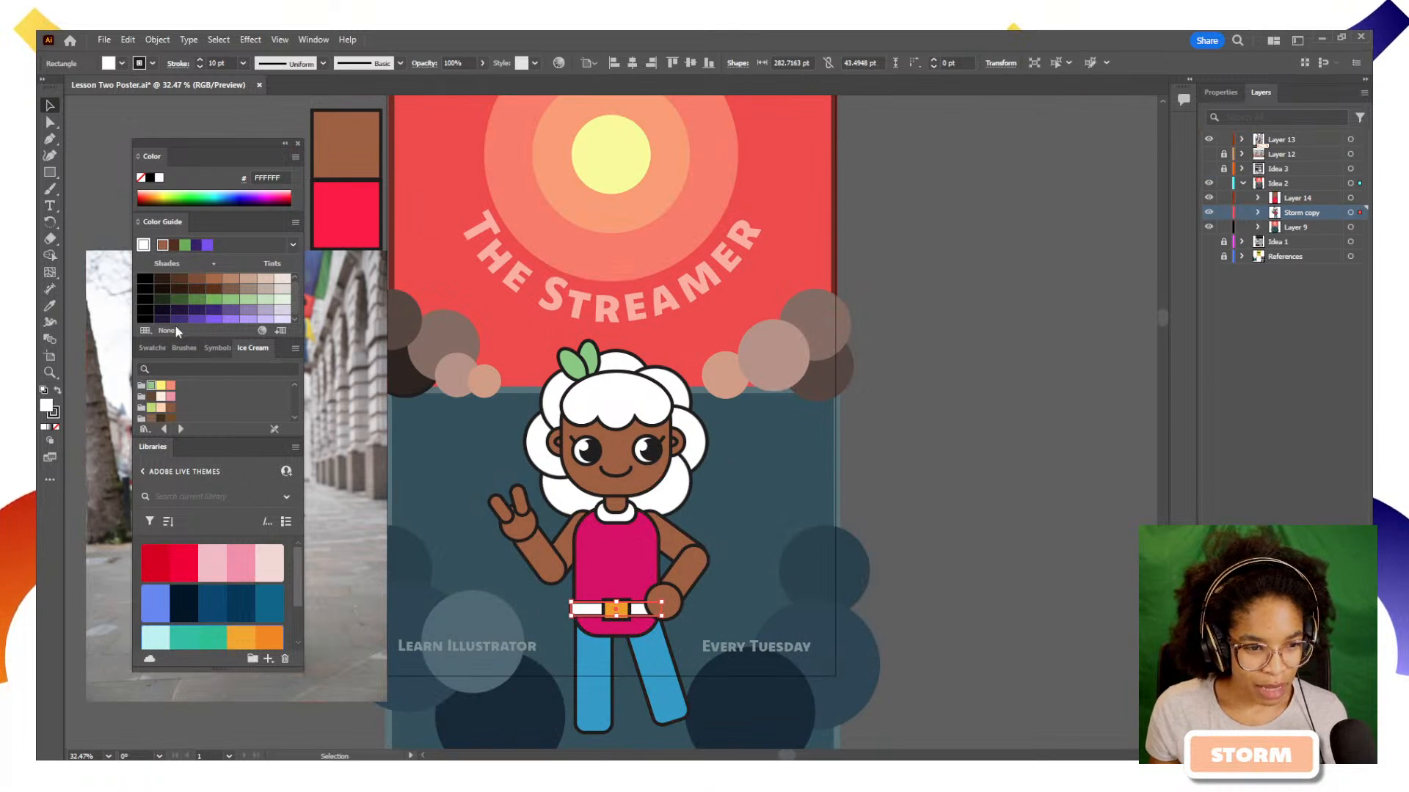
{"action": "left_click", "coordinate": [293, 246]}
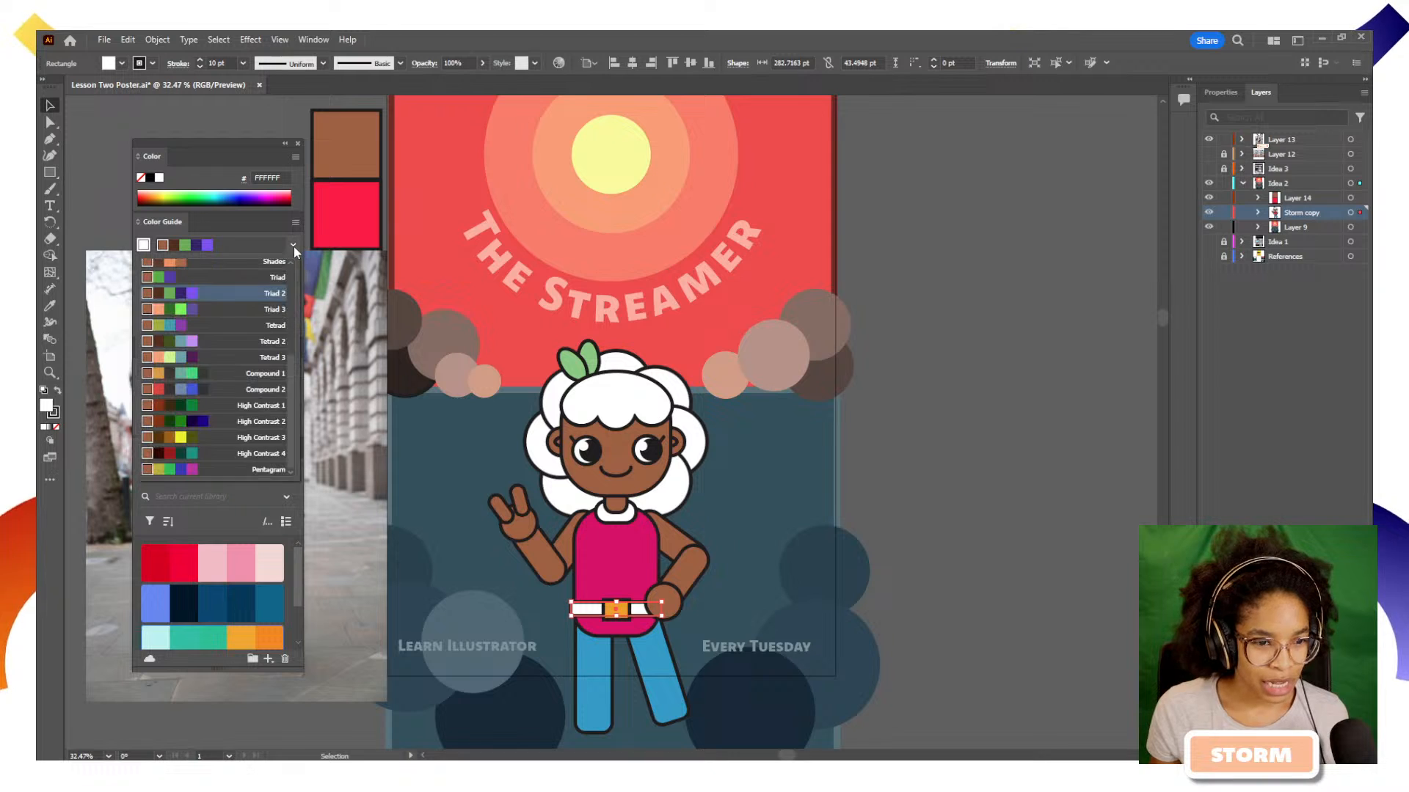
{"action": "left_click", "coordinate": [293, 247]}
{"action": "left_click", "coordinate": [144, 334]}
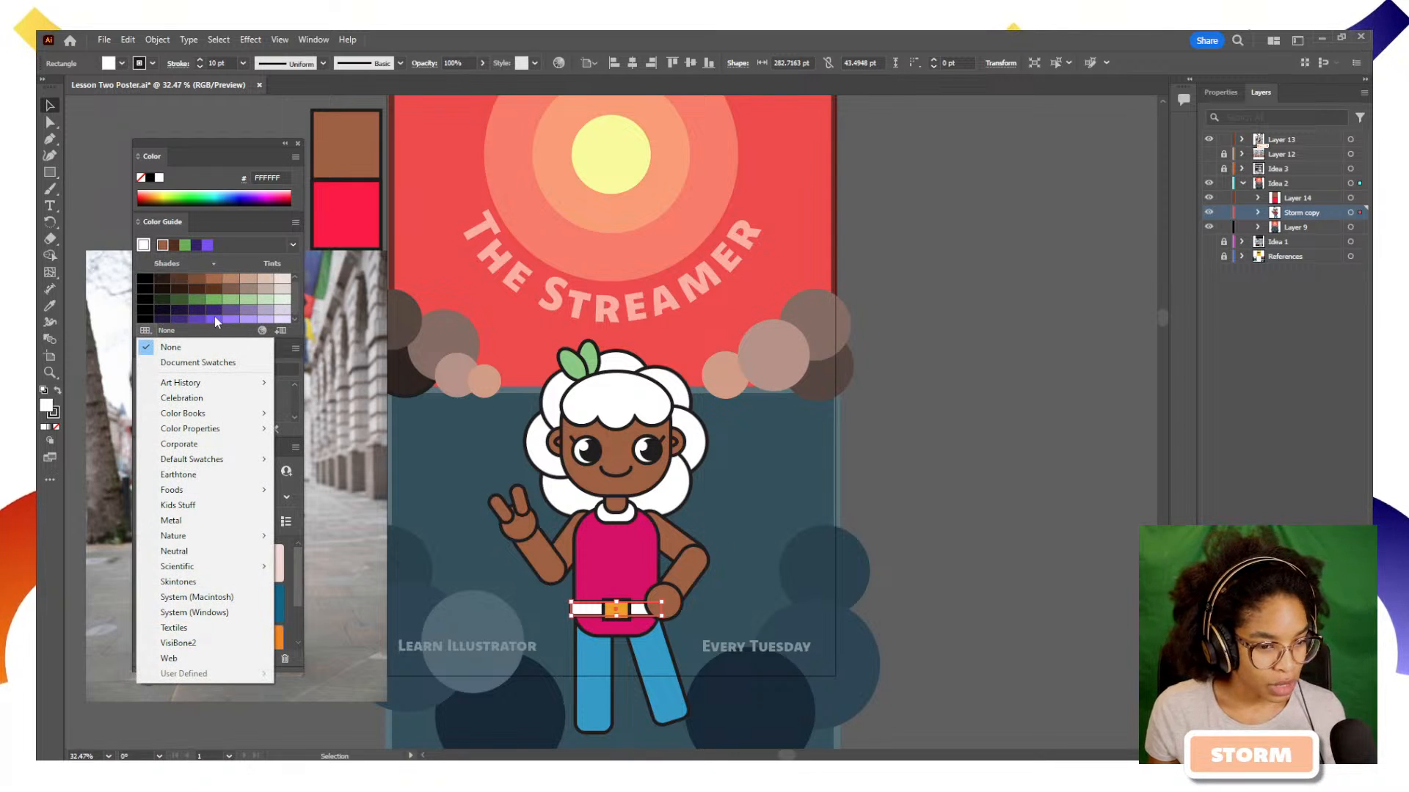
{"action": "left_click", "coordinate": [293, 306]}
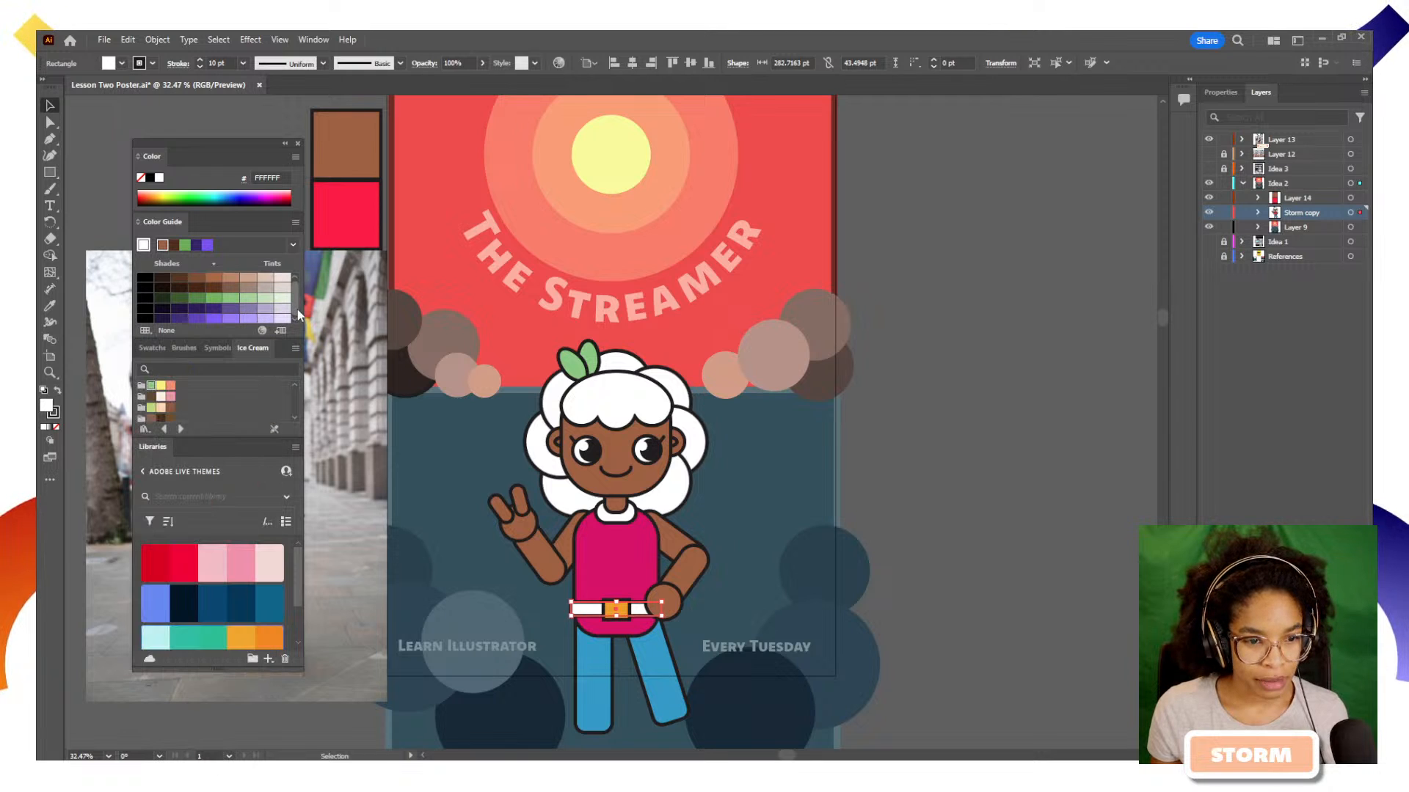
{"action": "left_click", "coordinate": [231, 319]}
{"action": "left_click", "coordinate": [978, 615]}
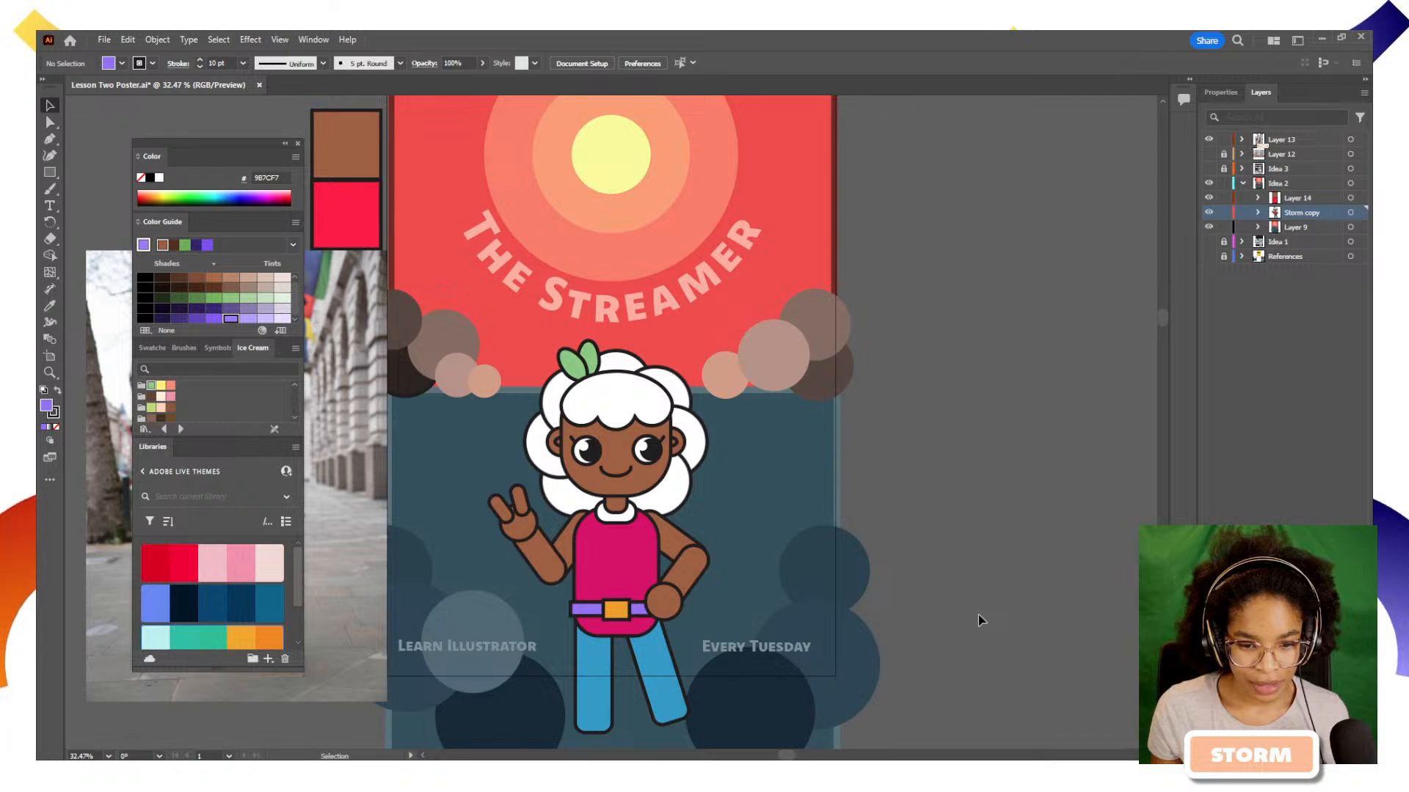
Apply the belt's light purple appearance to the shirt collar with the Eyedropper and deselect it
{"action": "left_click", "coordinate": [631, 520]}
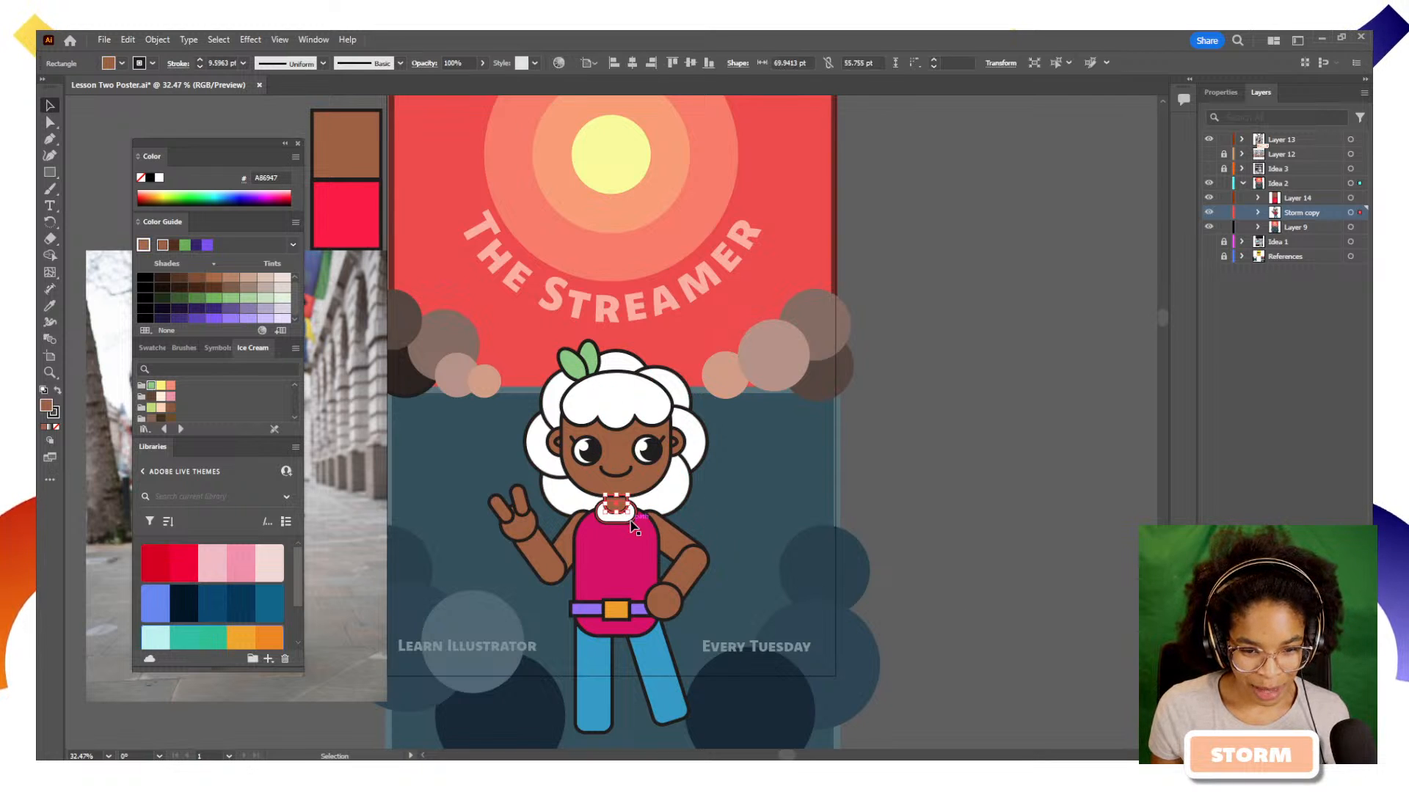
{"action": "key", "text": "i"}
{"action": "left_click", "coordinate": [636, 607]}
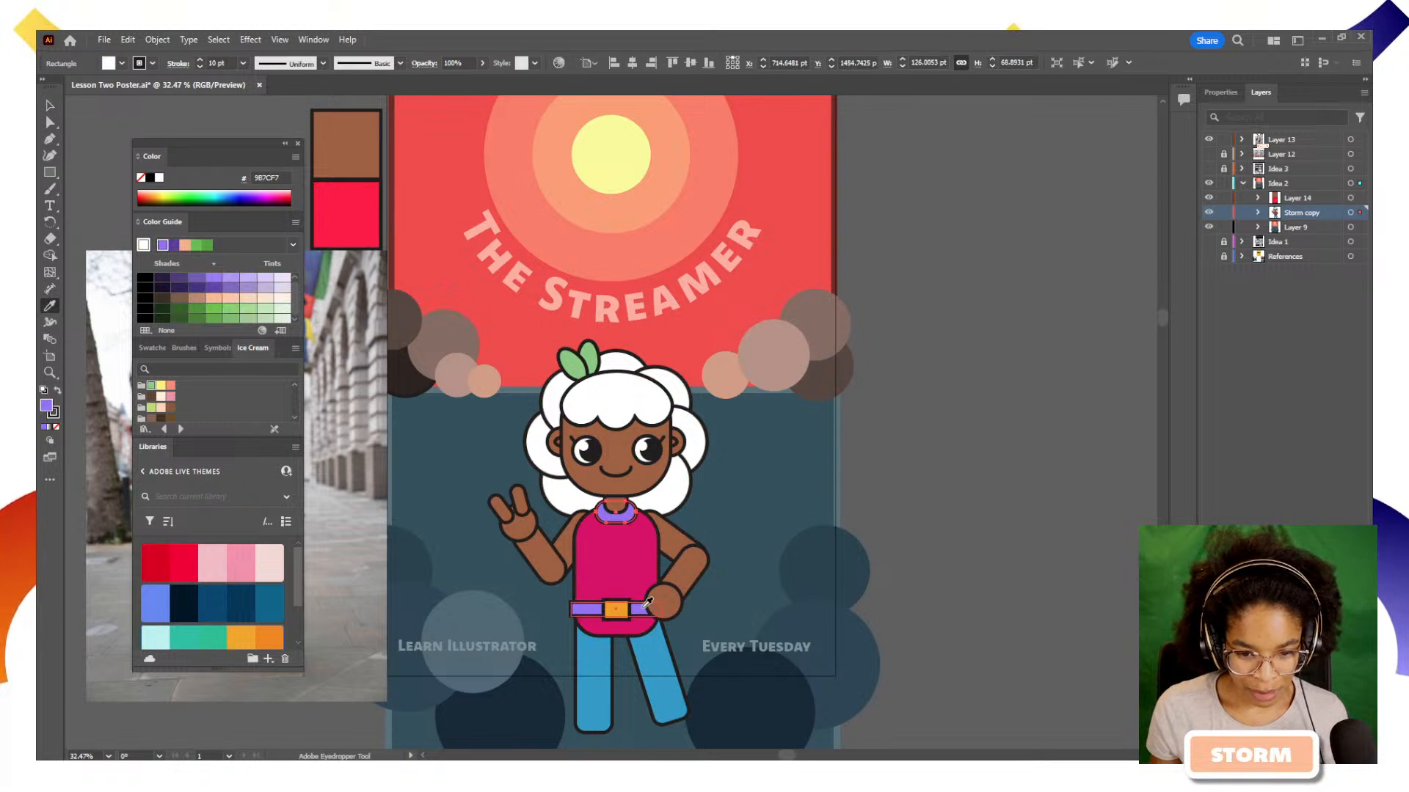
{"action": "key", "text": "v"}
{"action": "left_click", "coordinate": [962, 544]}
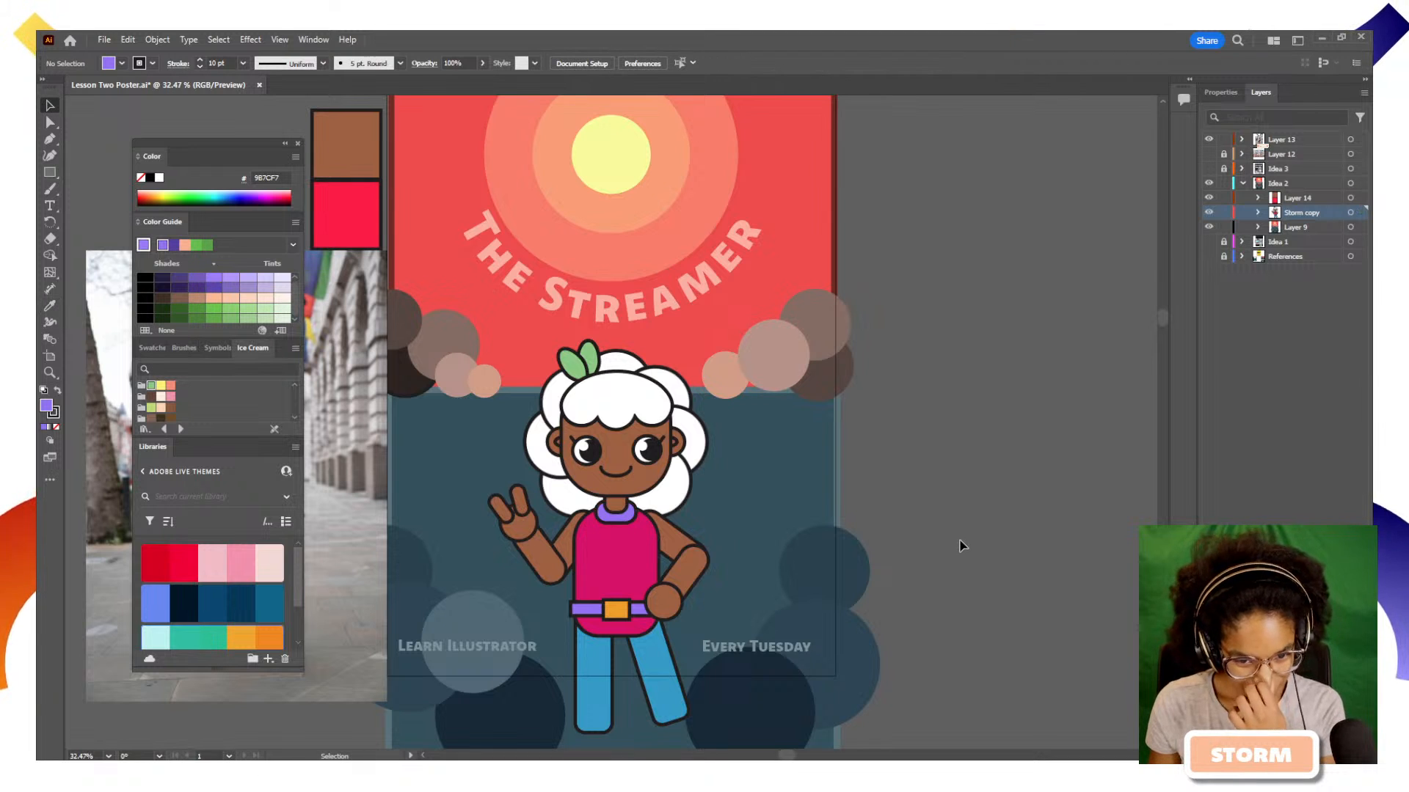
Fill the radial-repeat curls around the head with the dark purple shade 271F3E from the Color Guide and deselect them
{"action": "left_click", "coordinate": [686, 506]}
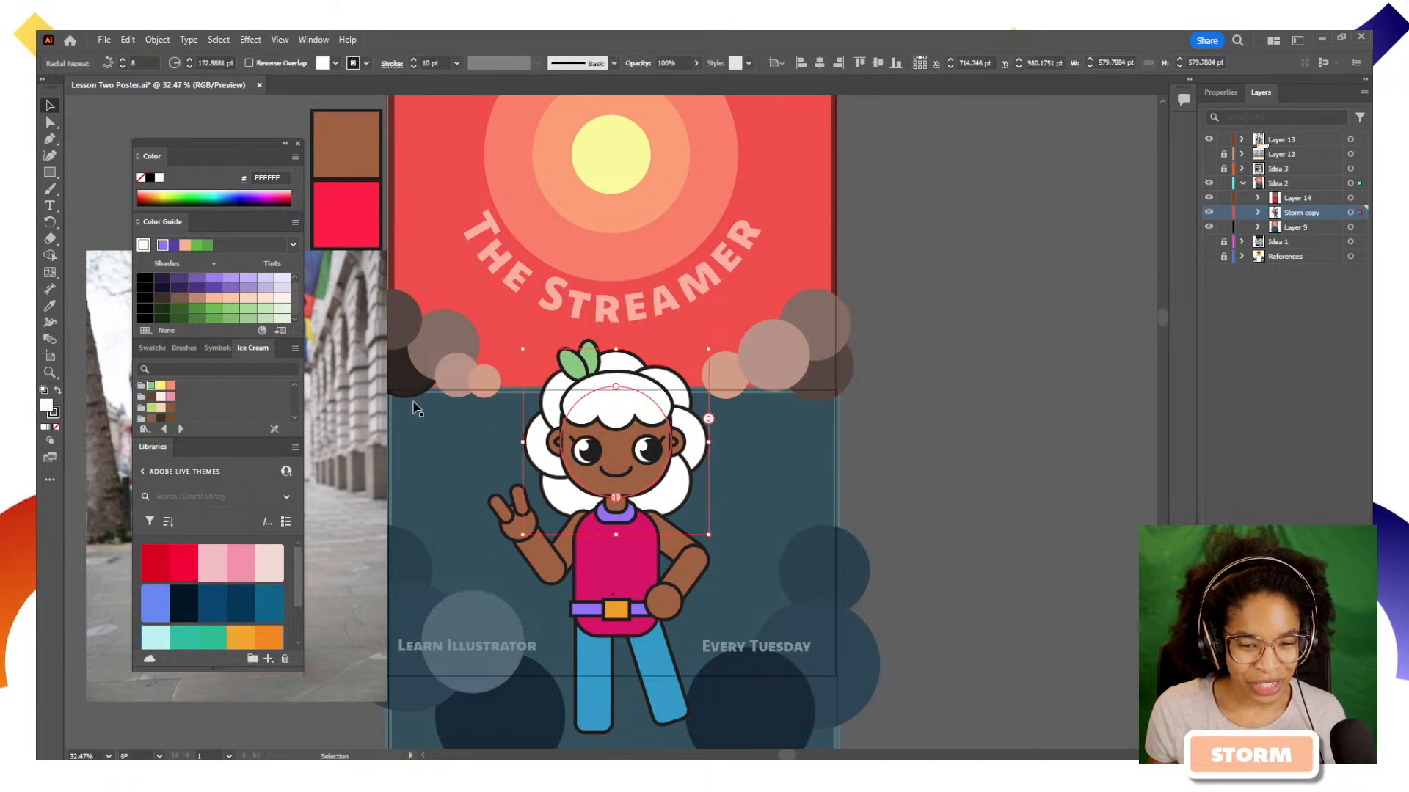
{"action": "left_click", "coordinate": [162, 280]}
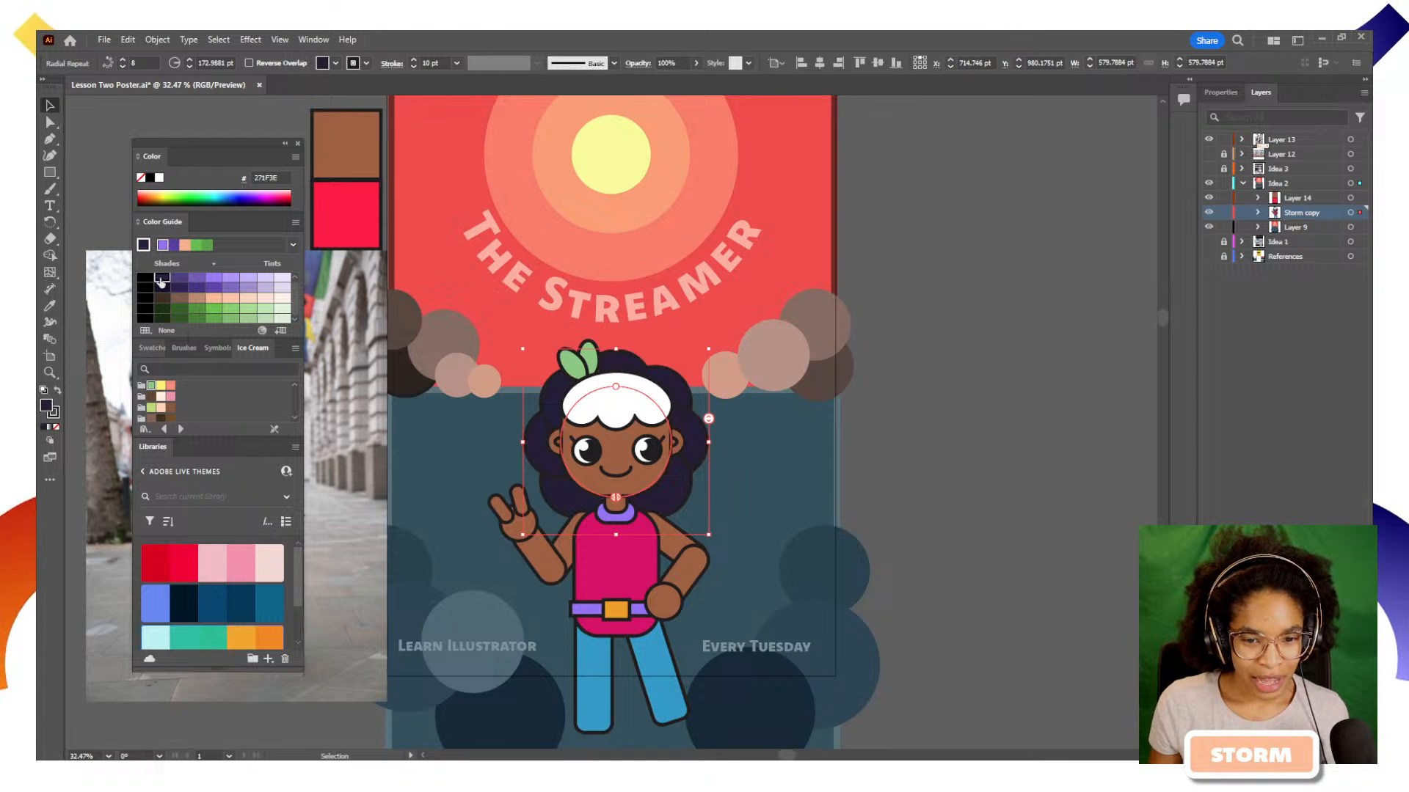
{"action": "left_click", "coordinate": [1026, 564]}
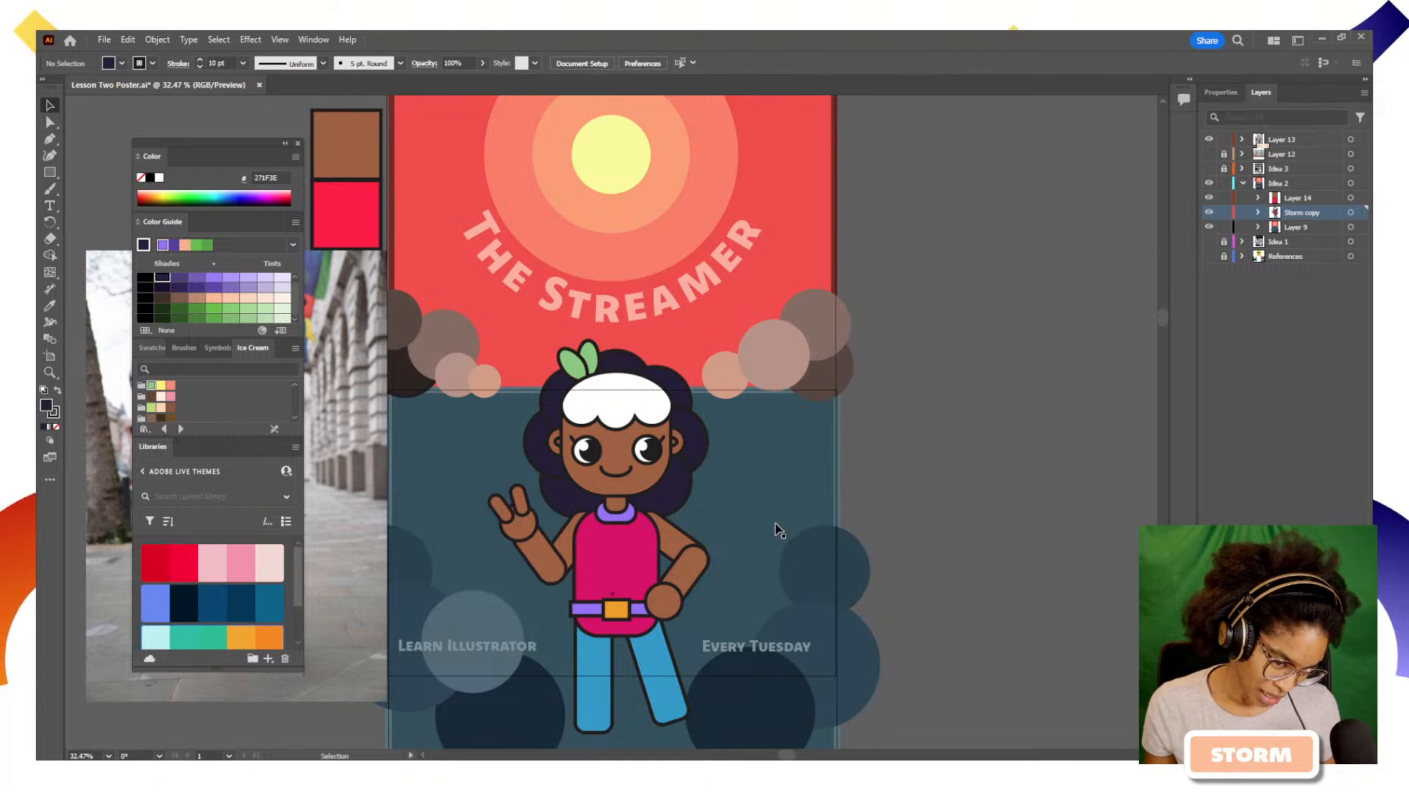
Match the white fringe to the curls' dark purple using the Eyedropper and deselect everything
{"action": "left_click", "coordinate": [680, 485]}
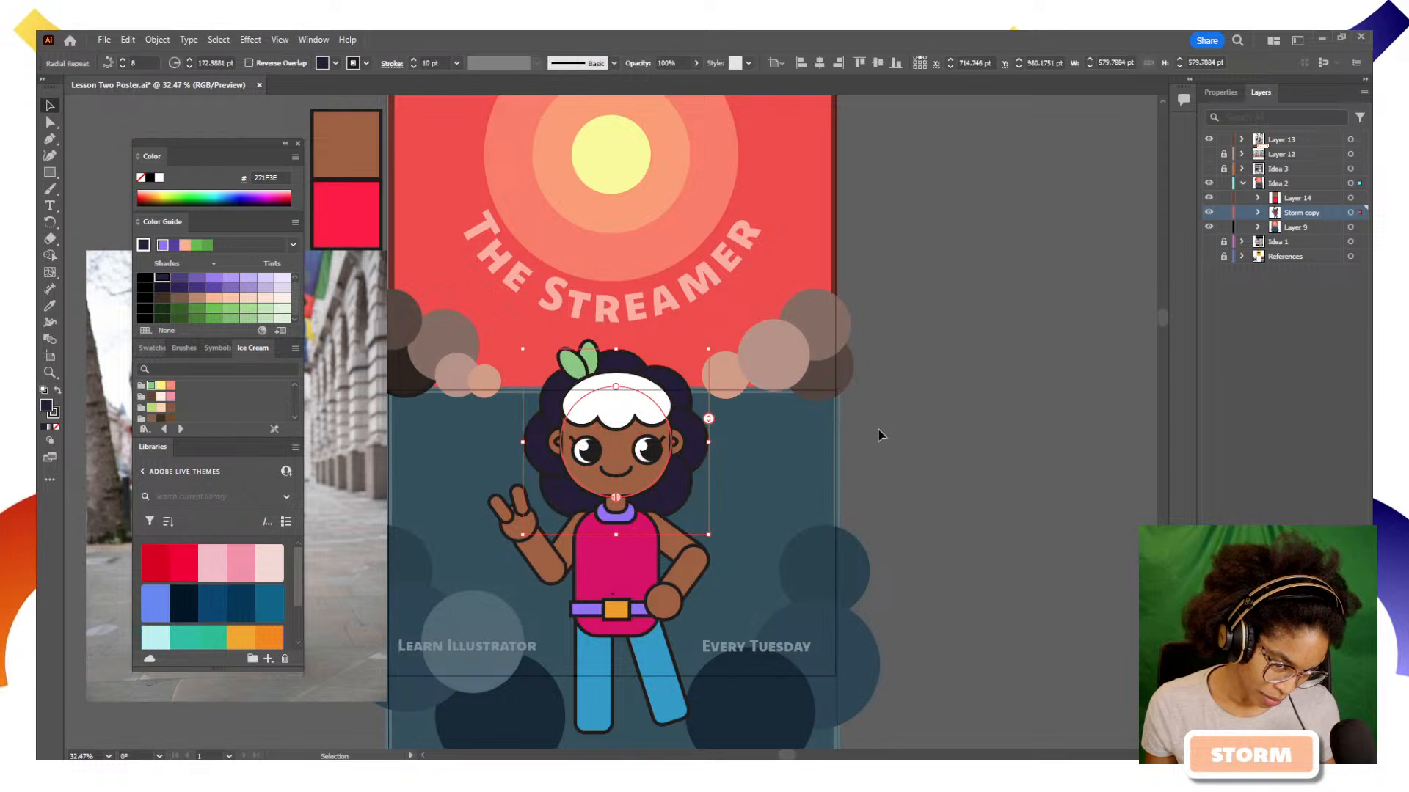
{"action": "left_click", "coordinate": [600, 404]}
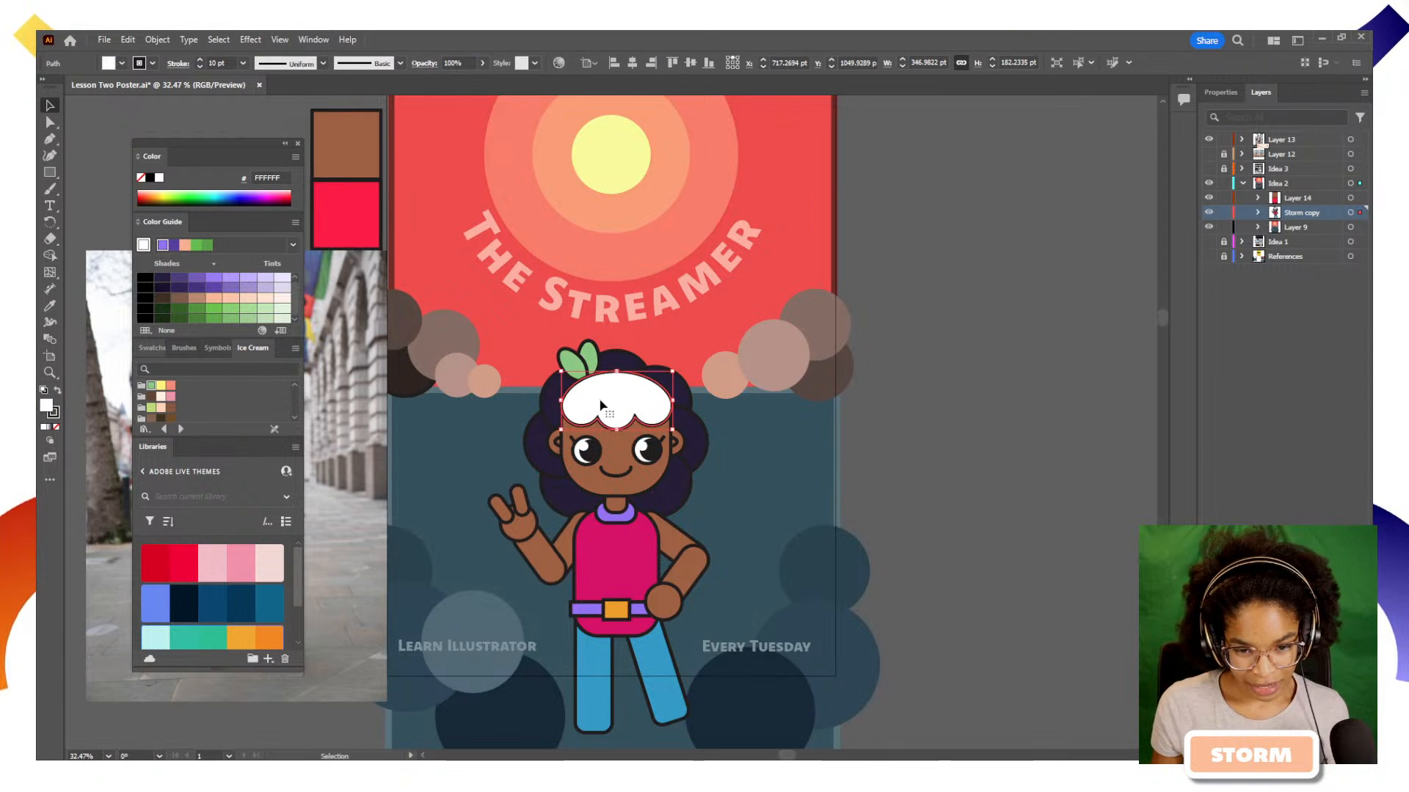
{"action": "left_click", "coordinate": [669, 503]}
{"action": "key", "text": "i"}
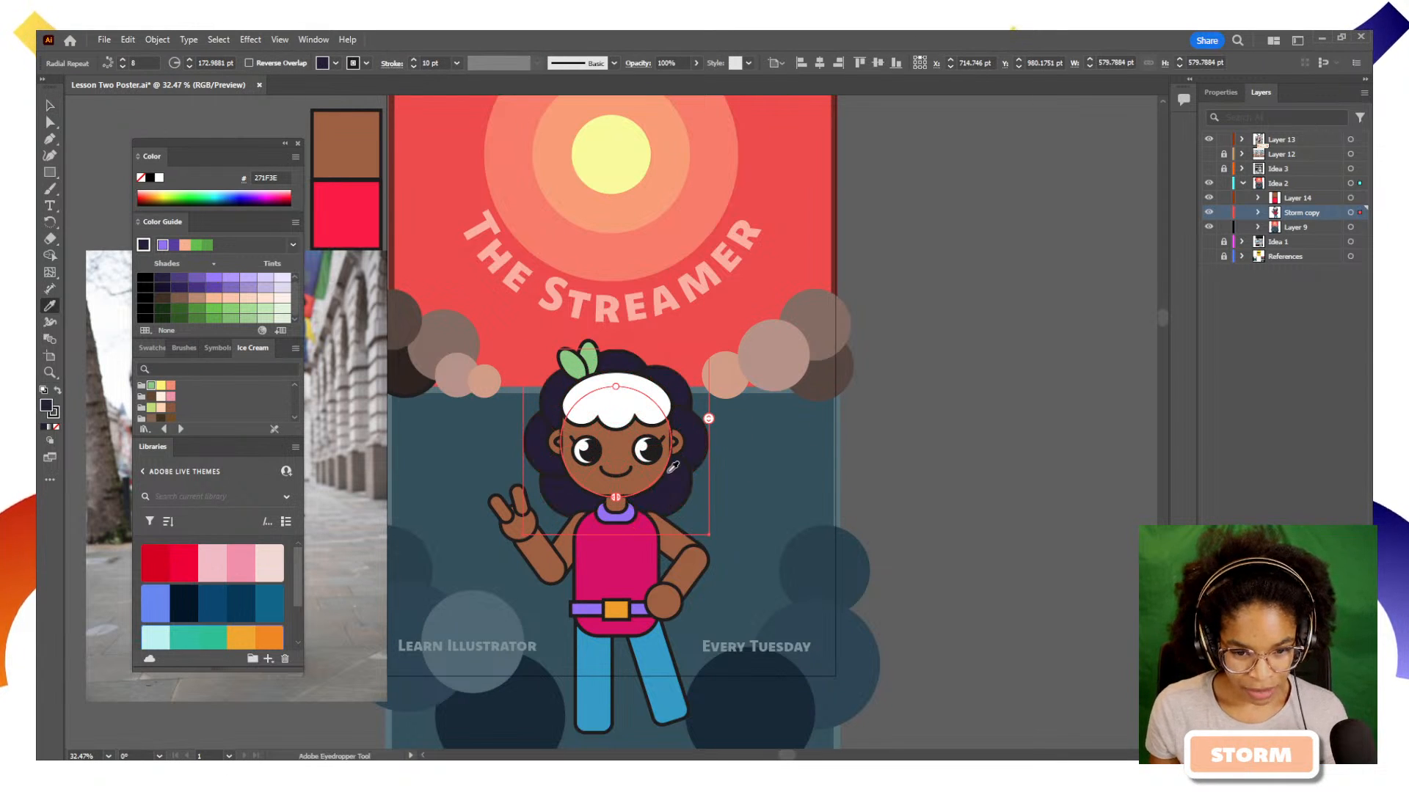
{"action": "left_click", "coordinate": [636, 375]}
{"action": "key", "text": "v"}
{"action": "left_click", "coordinate": [1046, 460]}
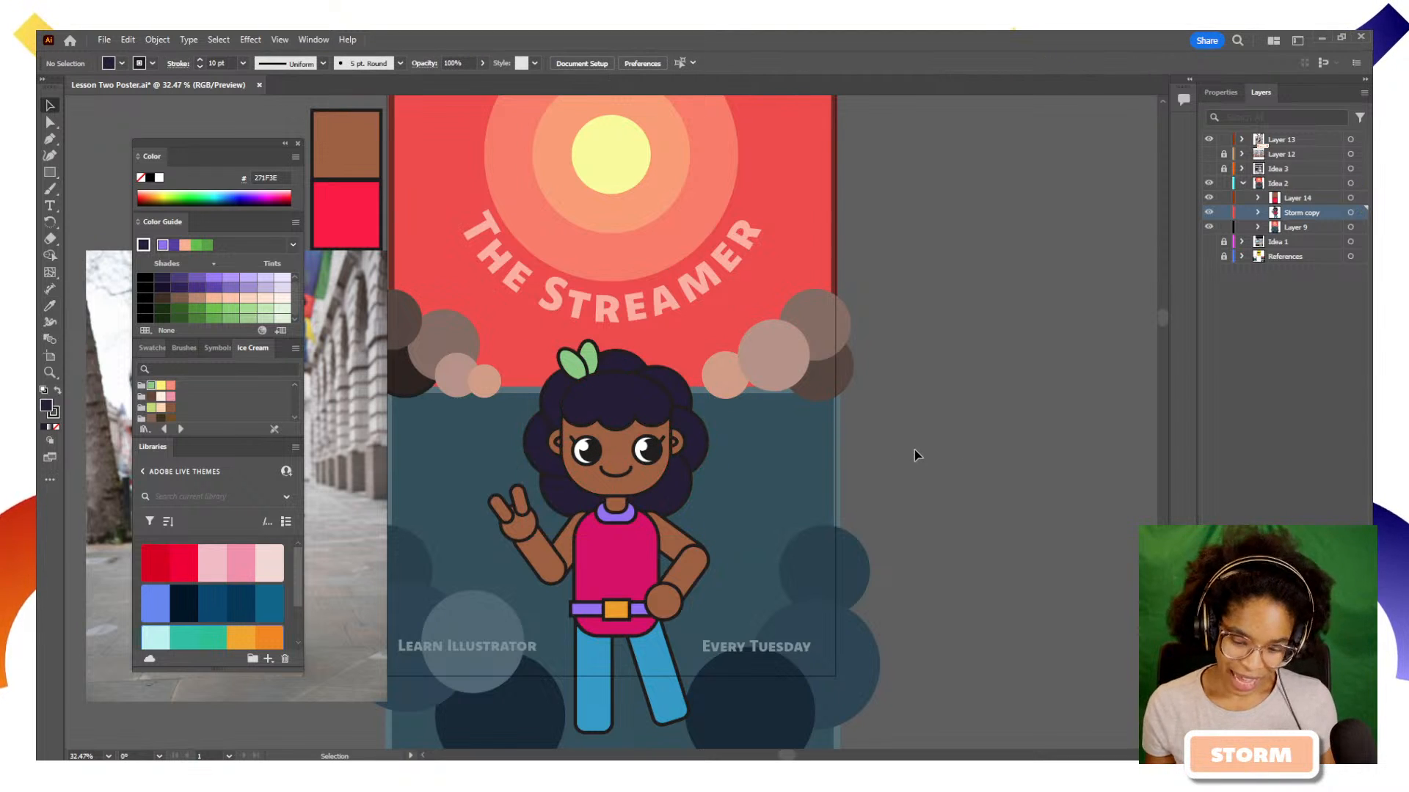
Select all artwork on the Idea 2 layer and lock its Layer 14 sublayer to exclude the sample swatches
{"action": "scroll", "coordinate": [914, 451], "scroll_direction": "up", "scroll_amount": 2}
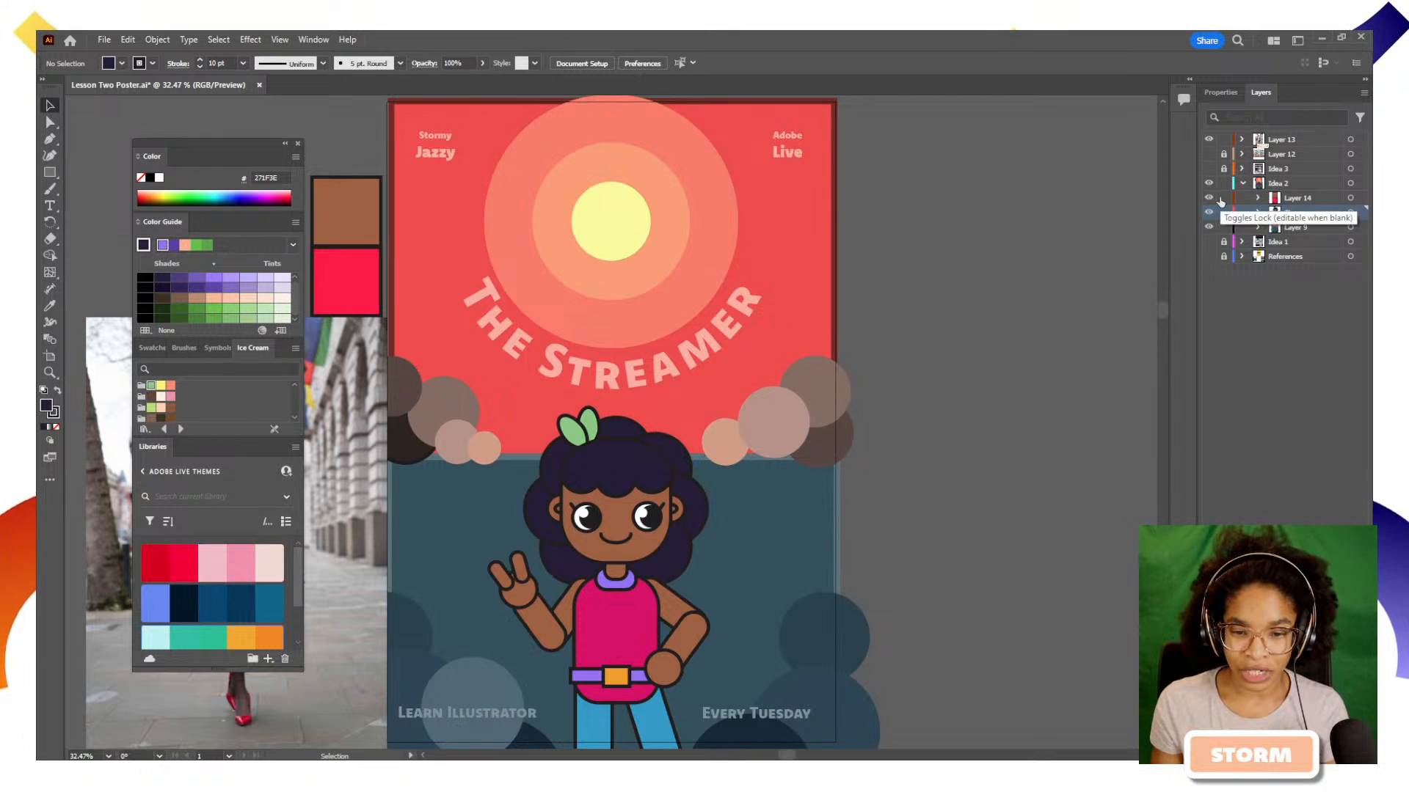
{"action": "left_click", "coordinate": [1351, 183]}
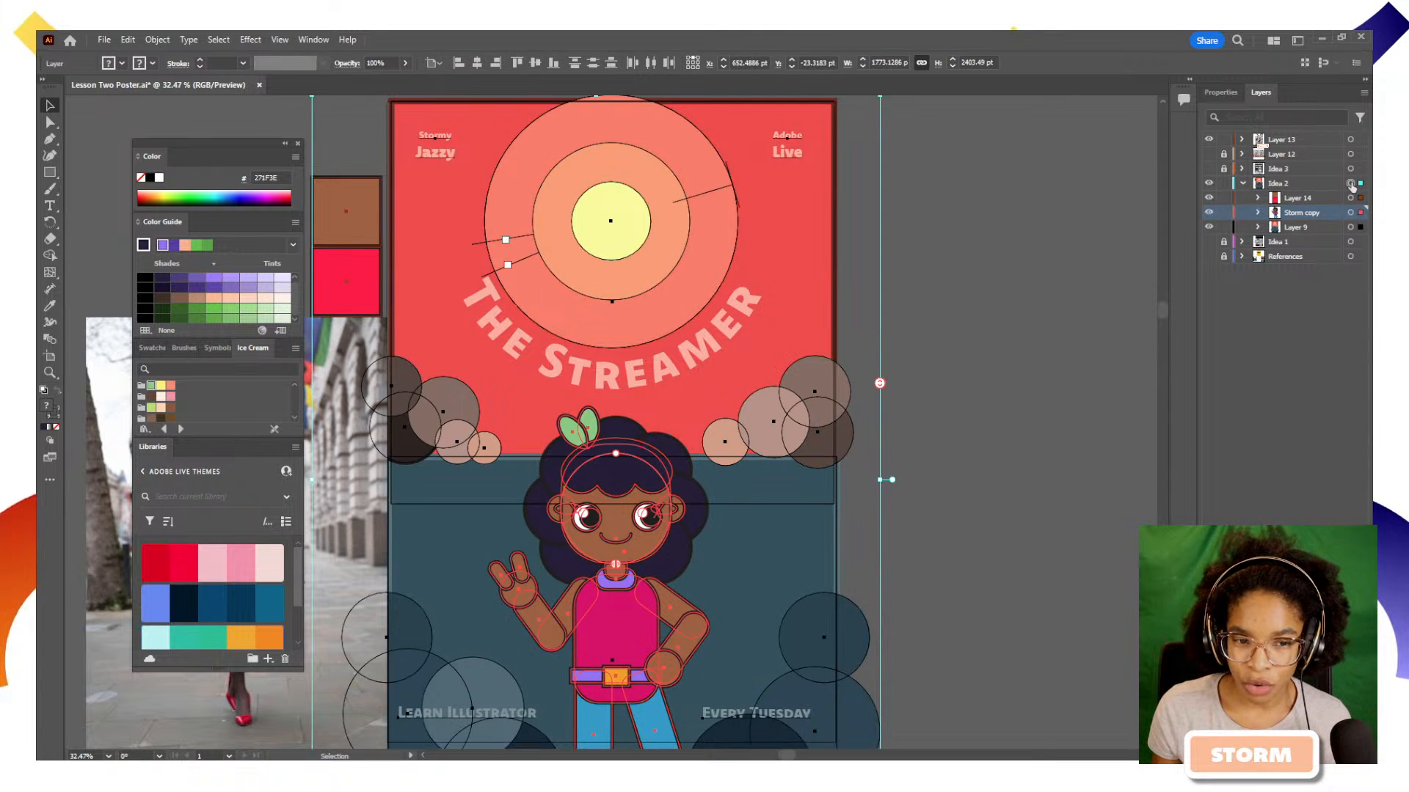
{"action": "left_click", "coordinate": [1227, 199]}
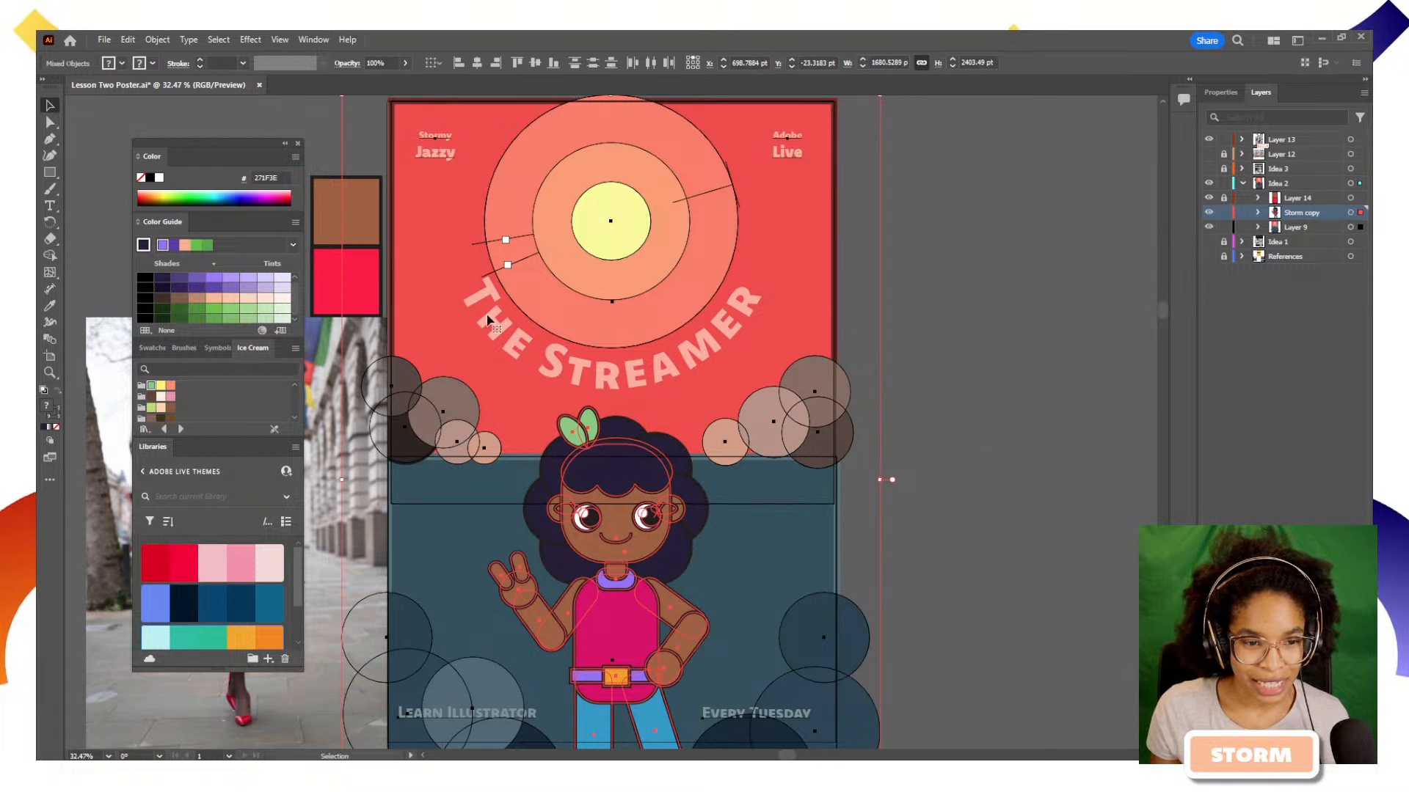
Recolor the selected poster artwork with the Brights color group in Recolor Artwork
{"action": "left_click", "coordinate": [262, 330]}
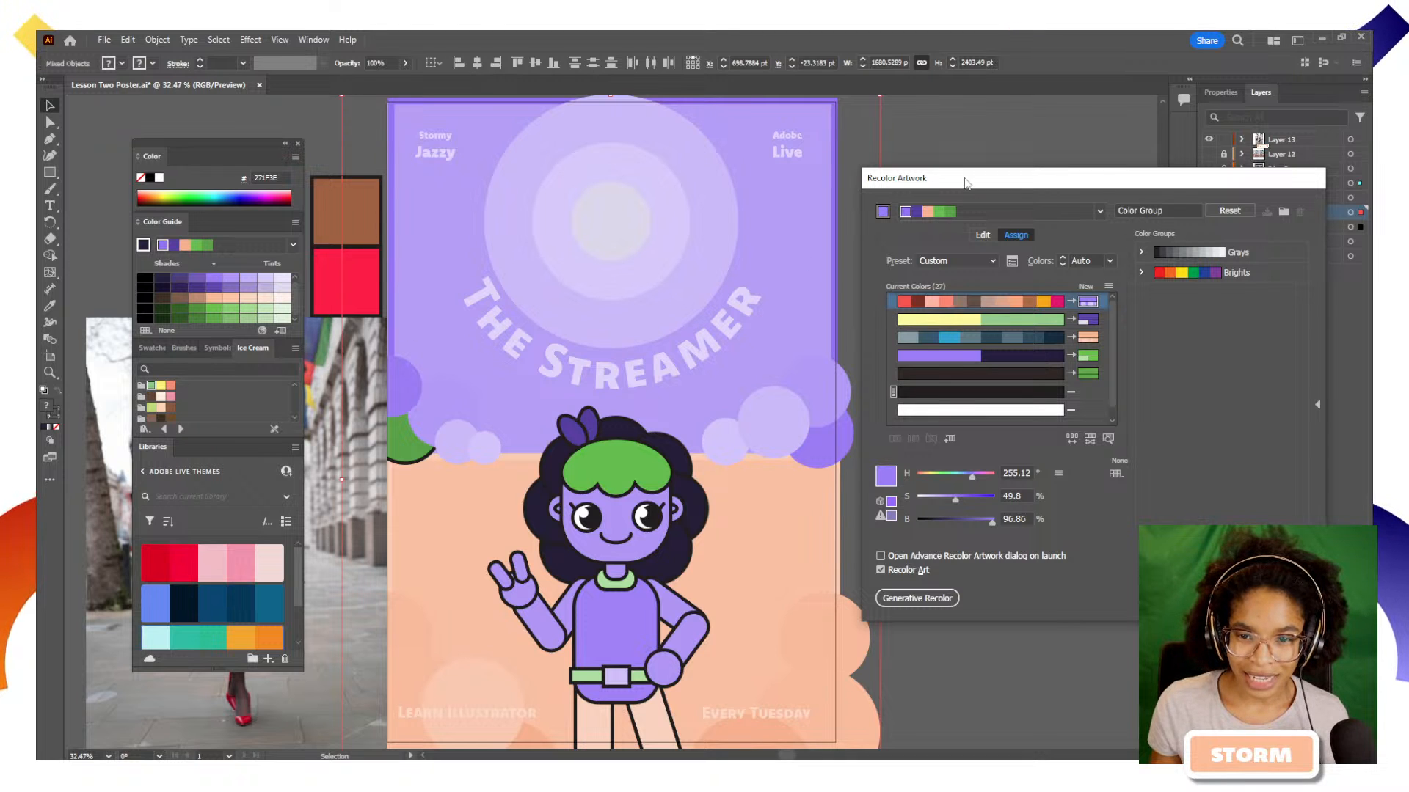
{"action": "left_click_drag", "start_coordinate": [966, 182], "coordinate": [952, 116]}
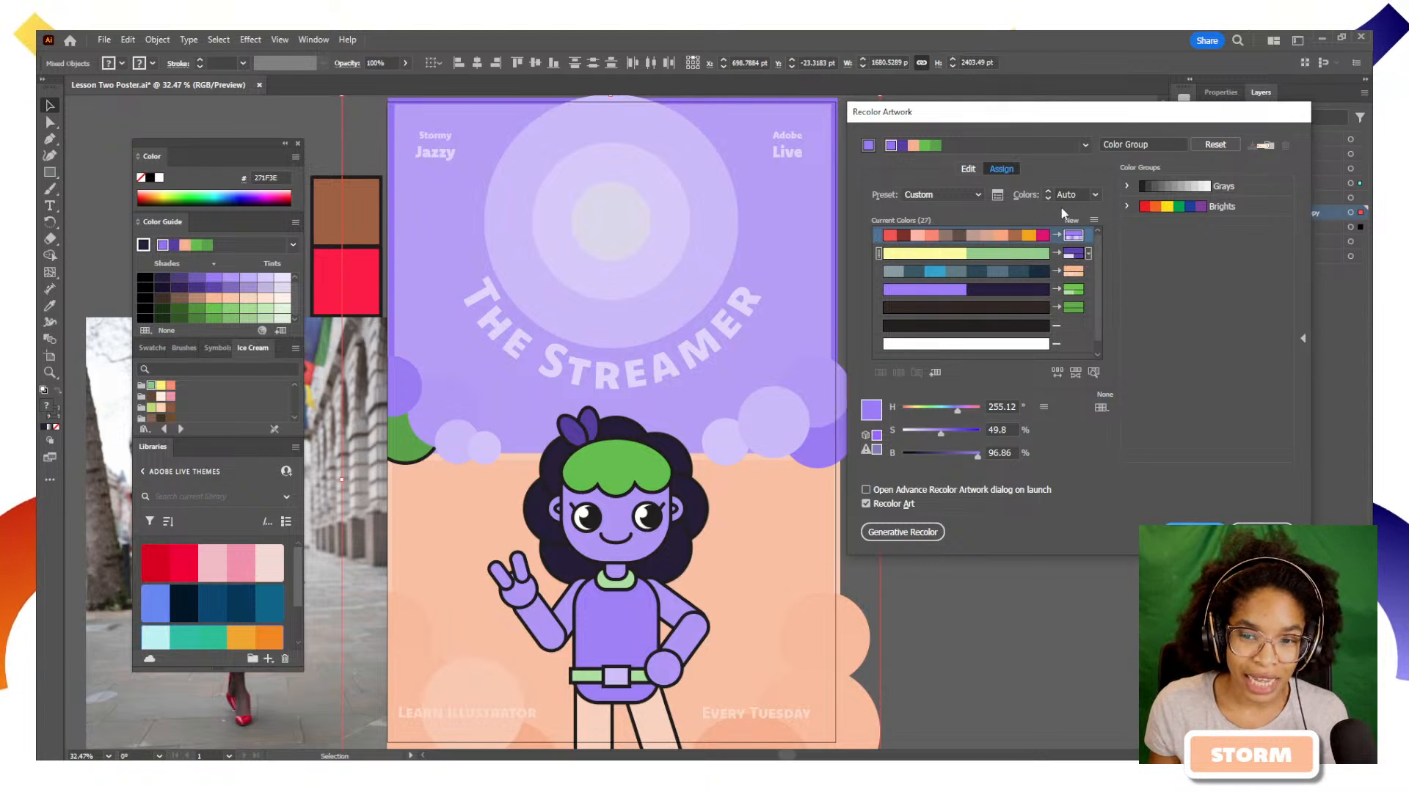
{"action": "left_click", "coordinate": [1130, 206]}
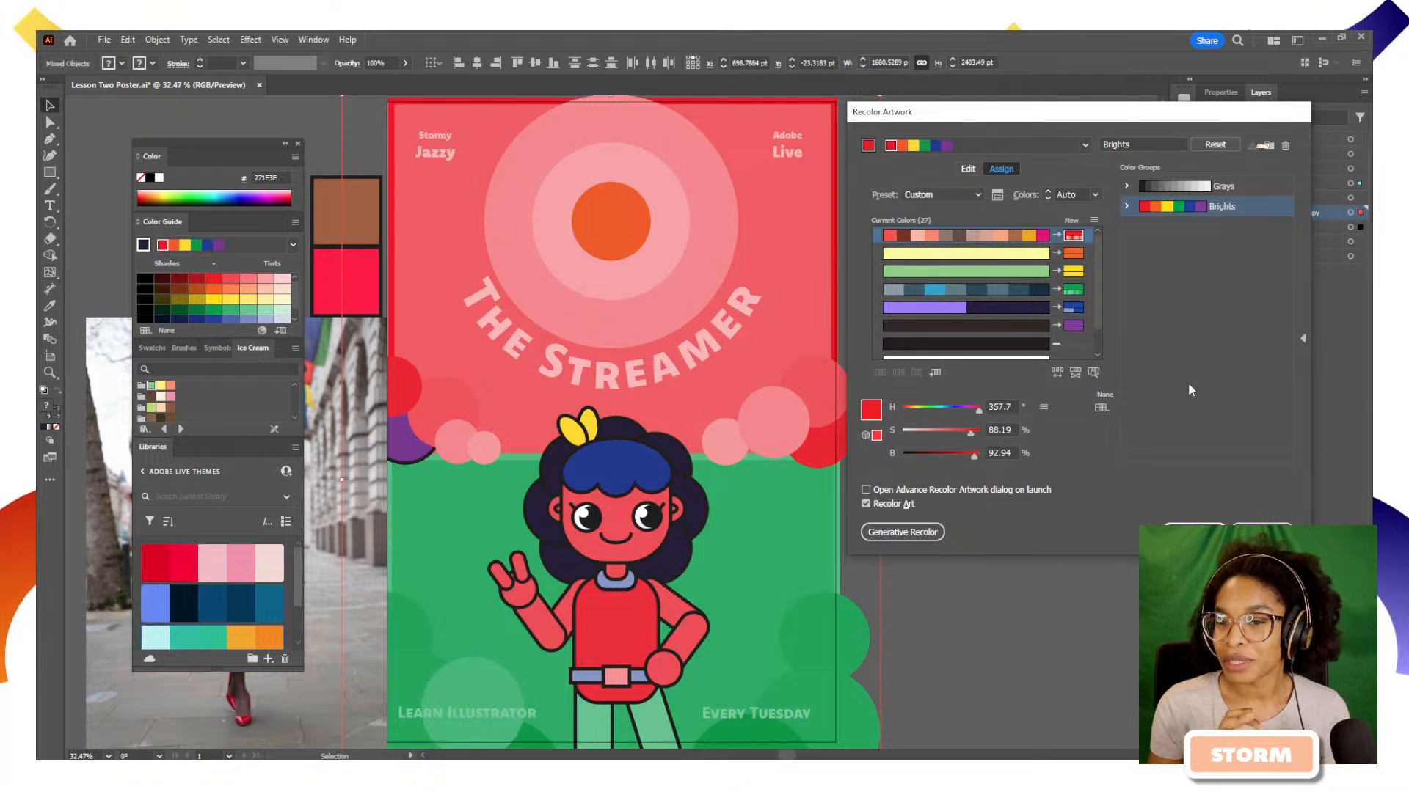
Generate colour variations of the poster with Generative Recolor using the prompt "summer beach"
{"action": "left_click", "coordinate": [924, 538]}
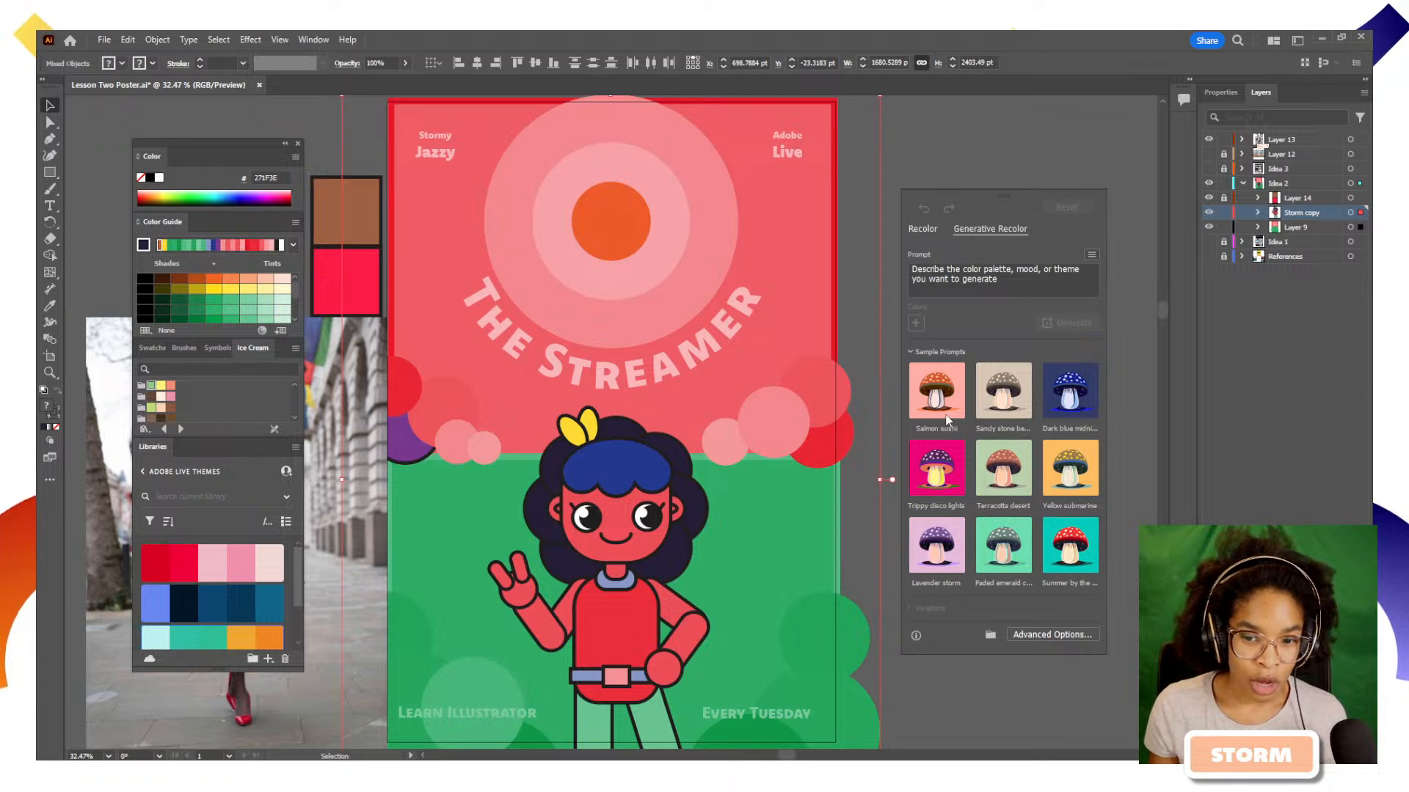
{"action": "left_click", "coordinate": [1033, 291]}
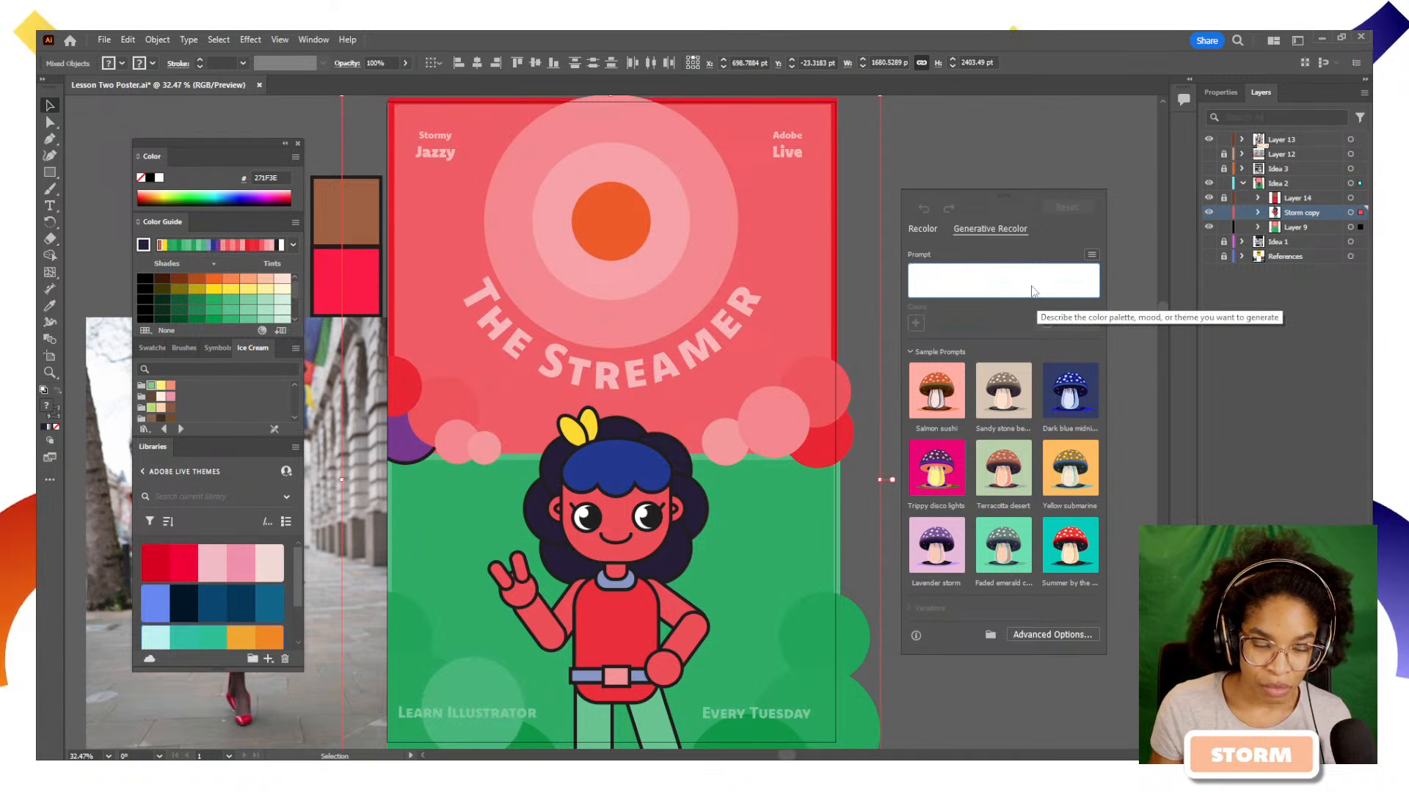
{"action": "type", "text": "summer"}
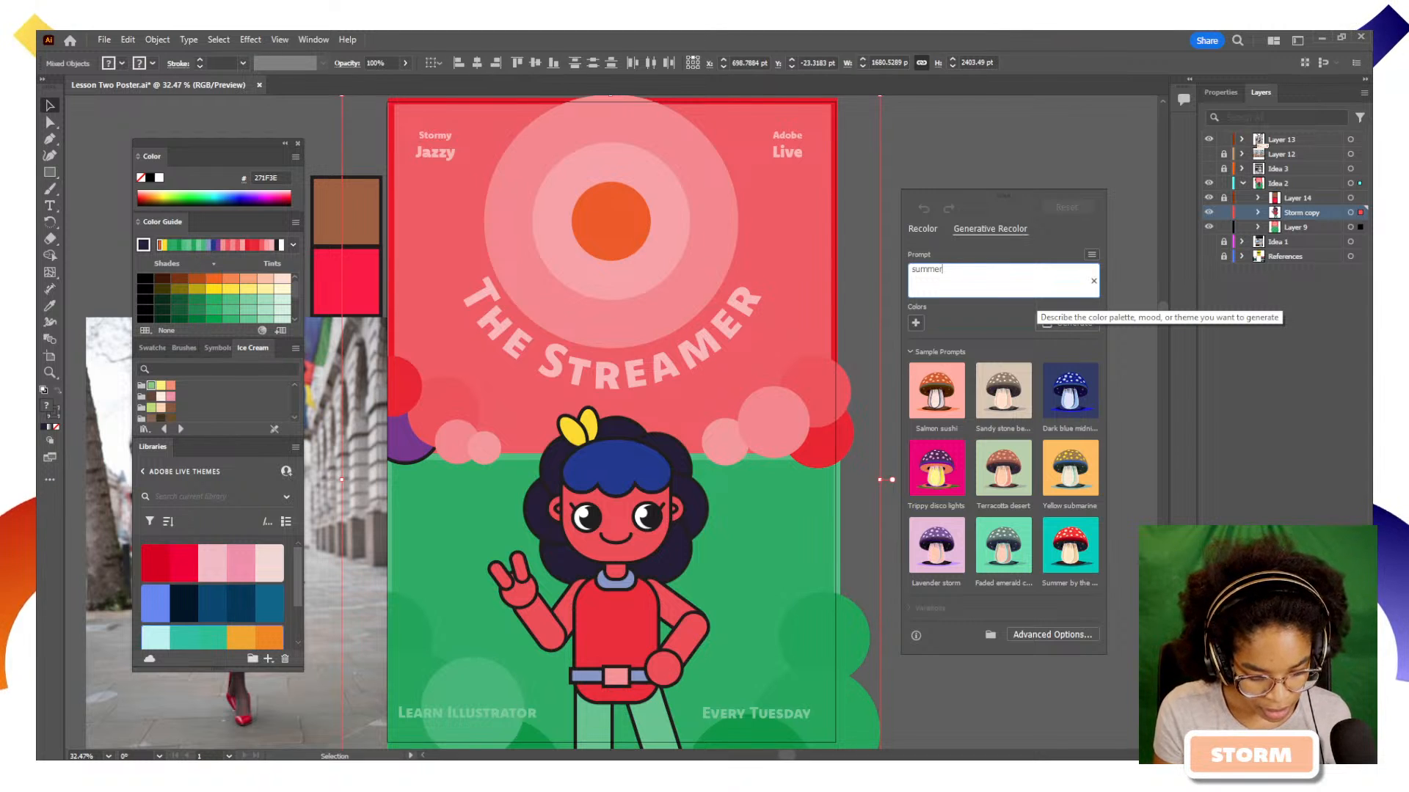
{"action": "type", "text": " bea"}
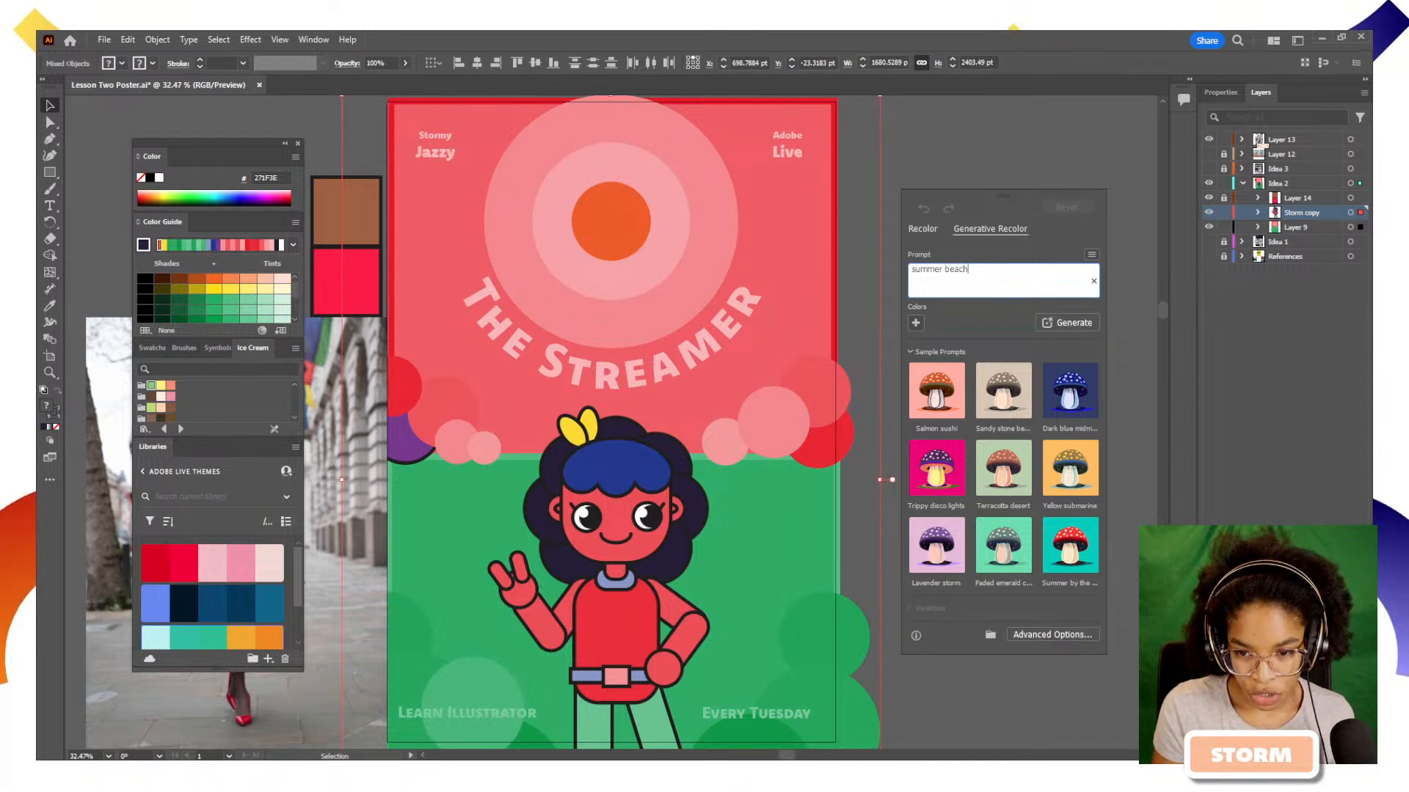
{"action": "type", "text": "ch"}
{"action": "key", "text": "Return"}
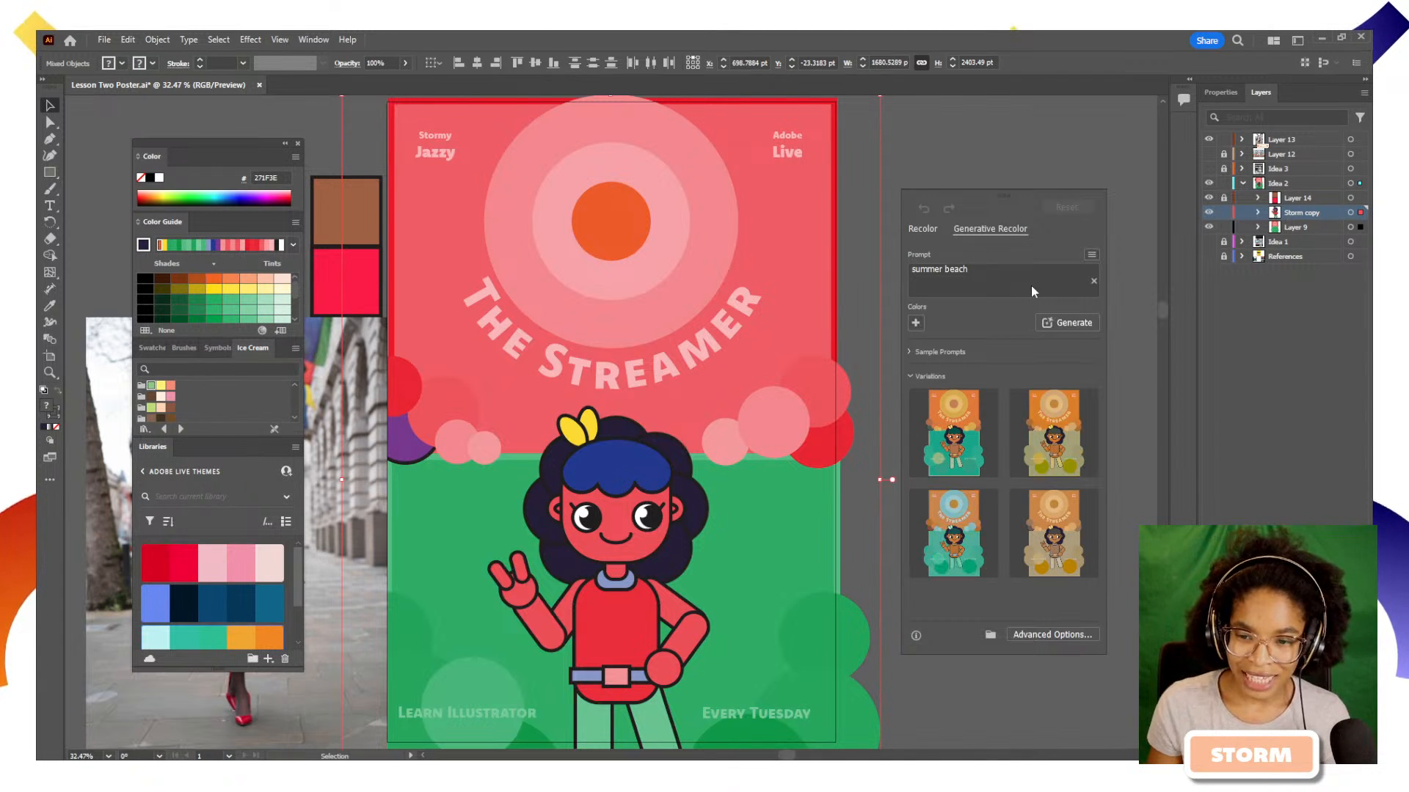
Try the summer beach variations on the poster and apply the one with the blue sun circles and green lower background
{"action": "mouse_move", "coordinate": [972, 451]}
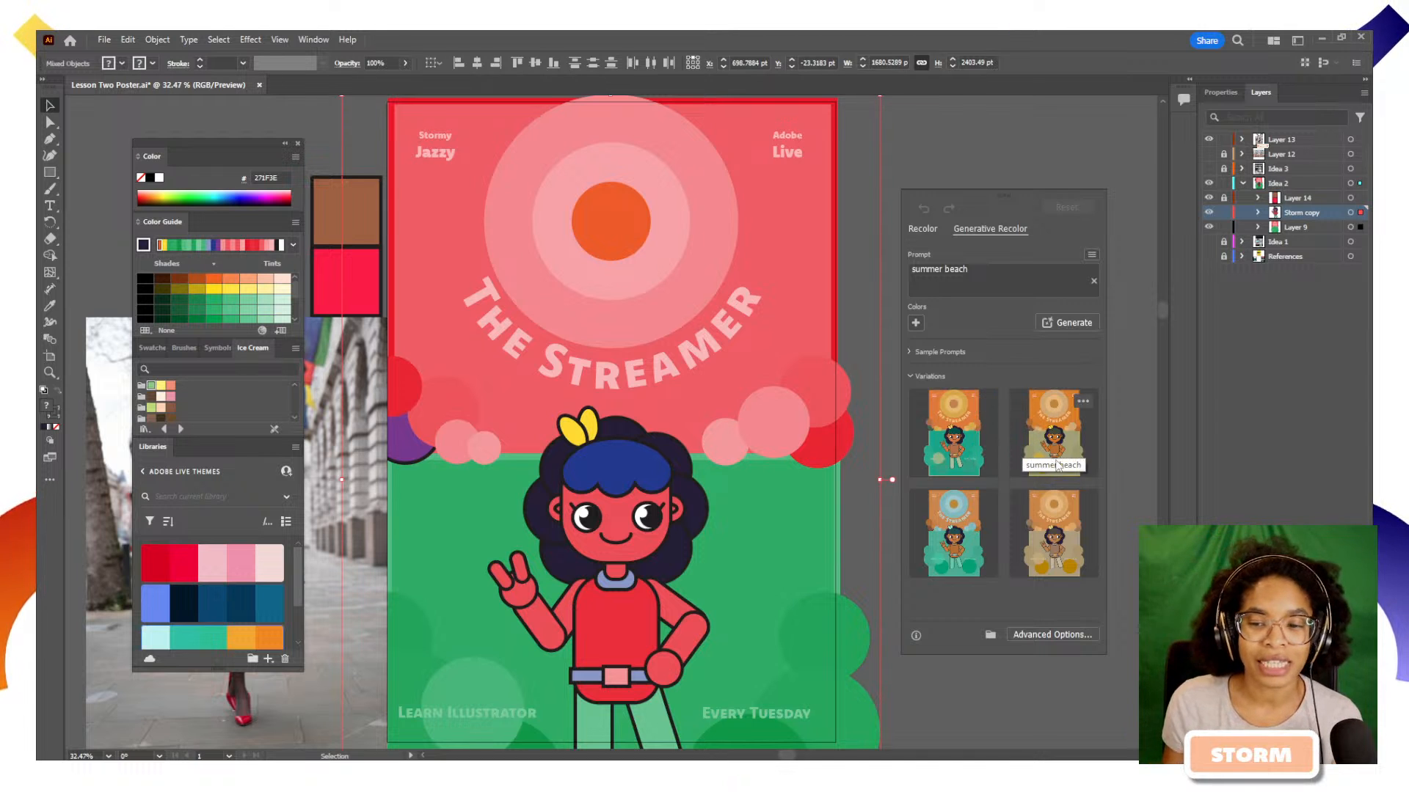
{"action": "left_click", "coordinate": [954, 453]}
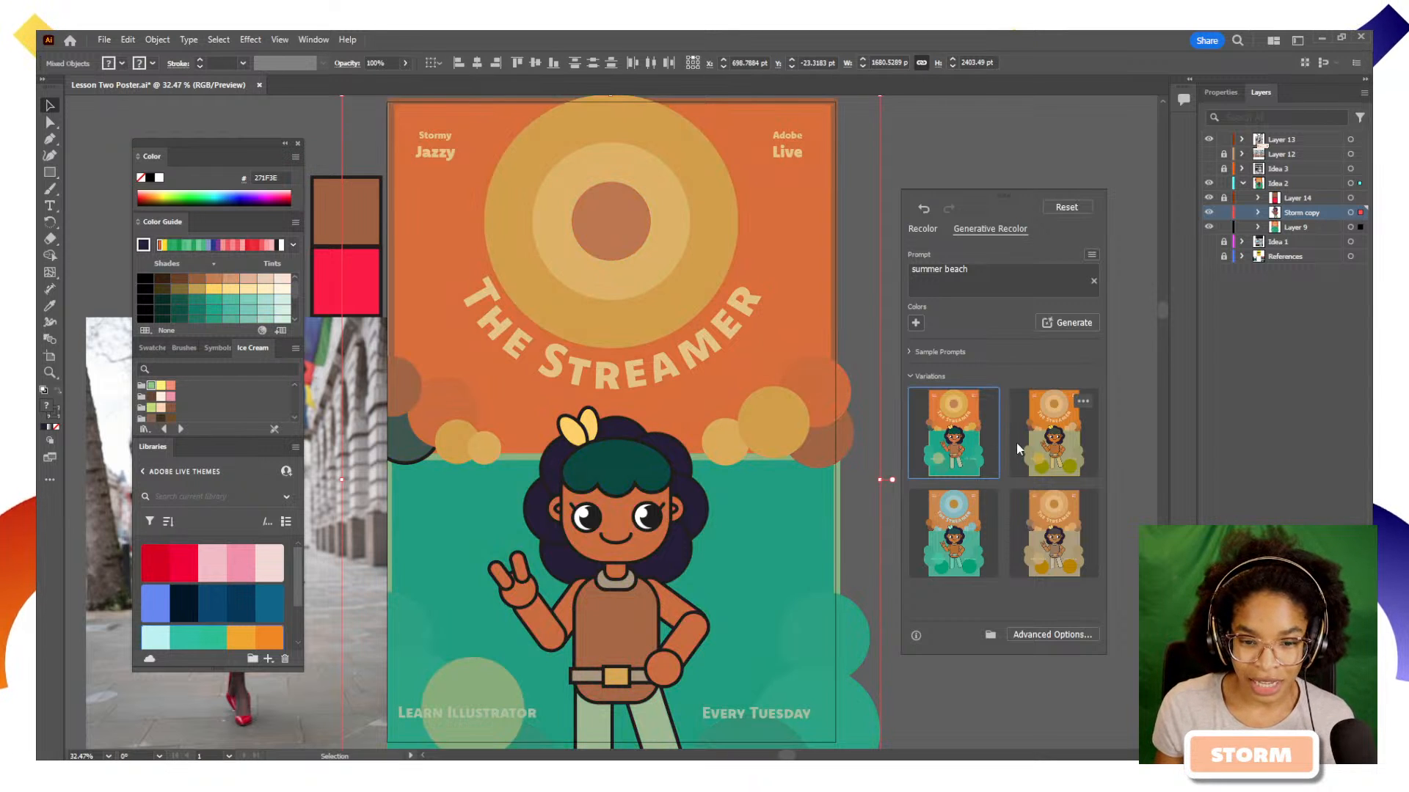
{"action": "left_click", "coordinate": [1059, 451]}
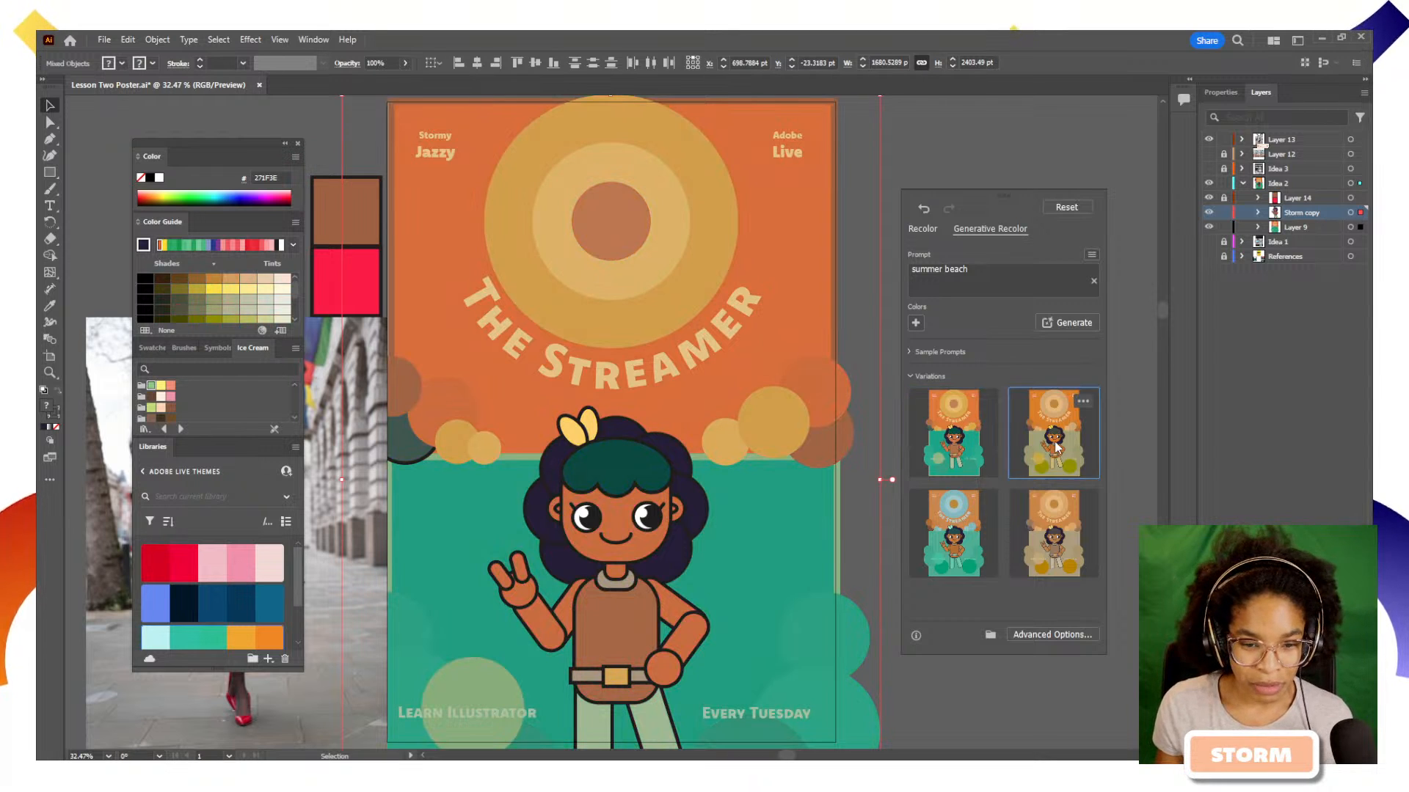
{"action": "left_click", "coordinate": [1060, 534]}
{"action": "left_click", "coordinate": [972, 540]}
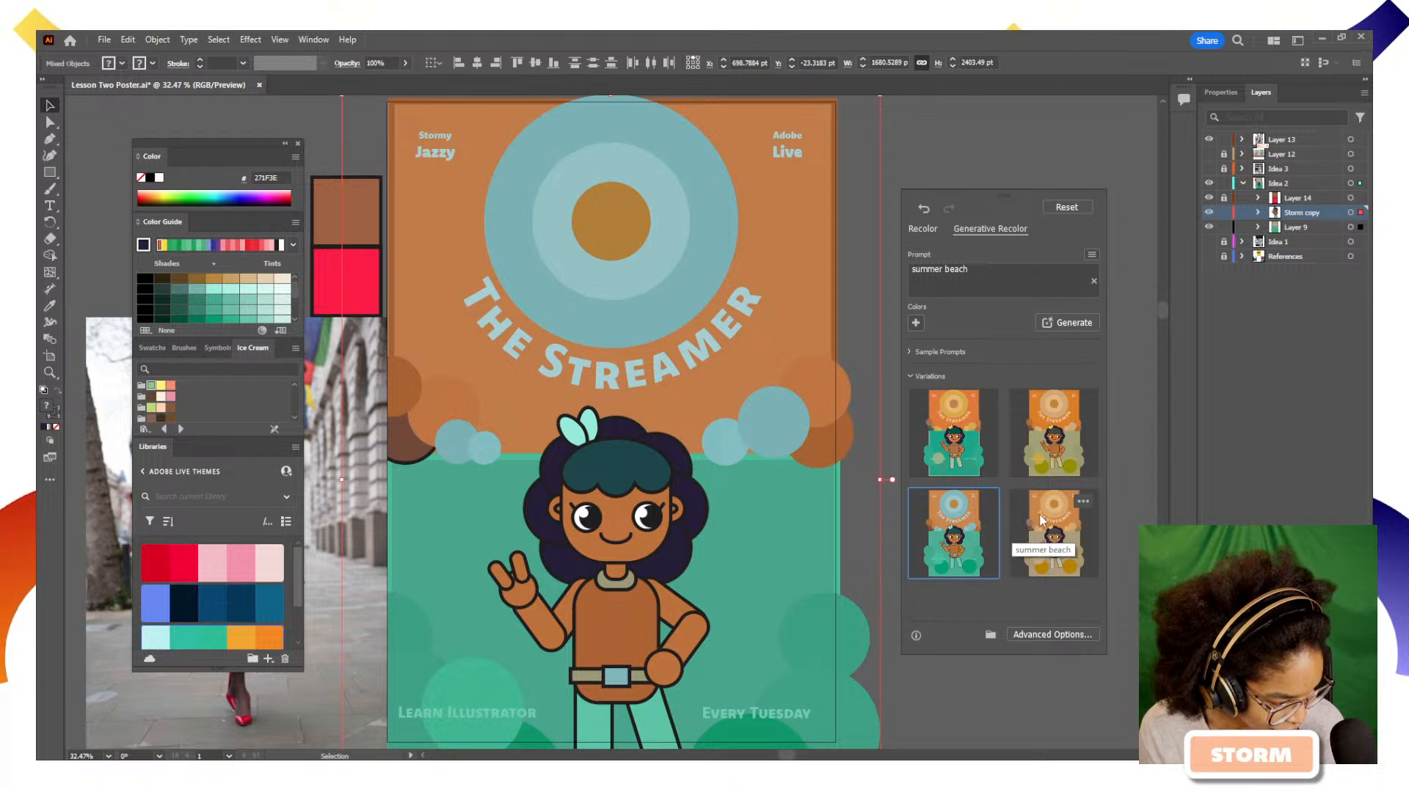
Generate colour variations of the poster with Generative Recolor using the prompt "crazy mushroom"
{"action": "left_click", "coordinate": [1022, 286]}
{"action": "type", "text": "mu"}
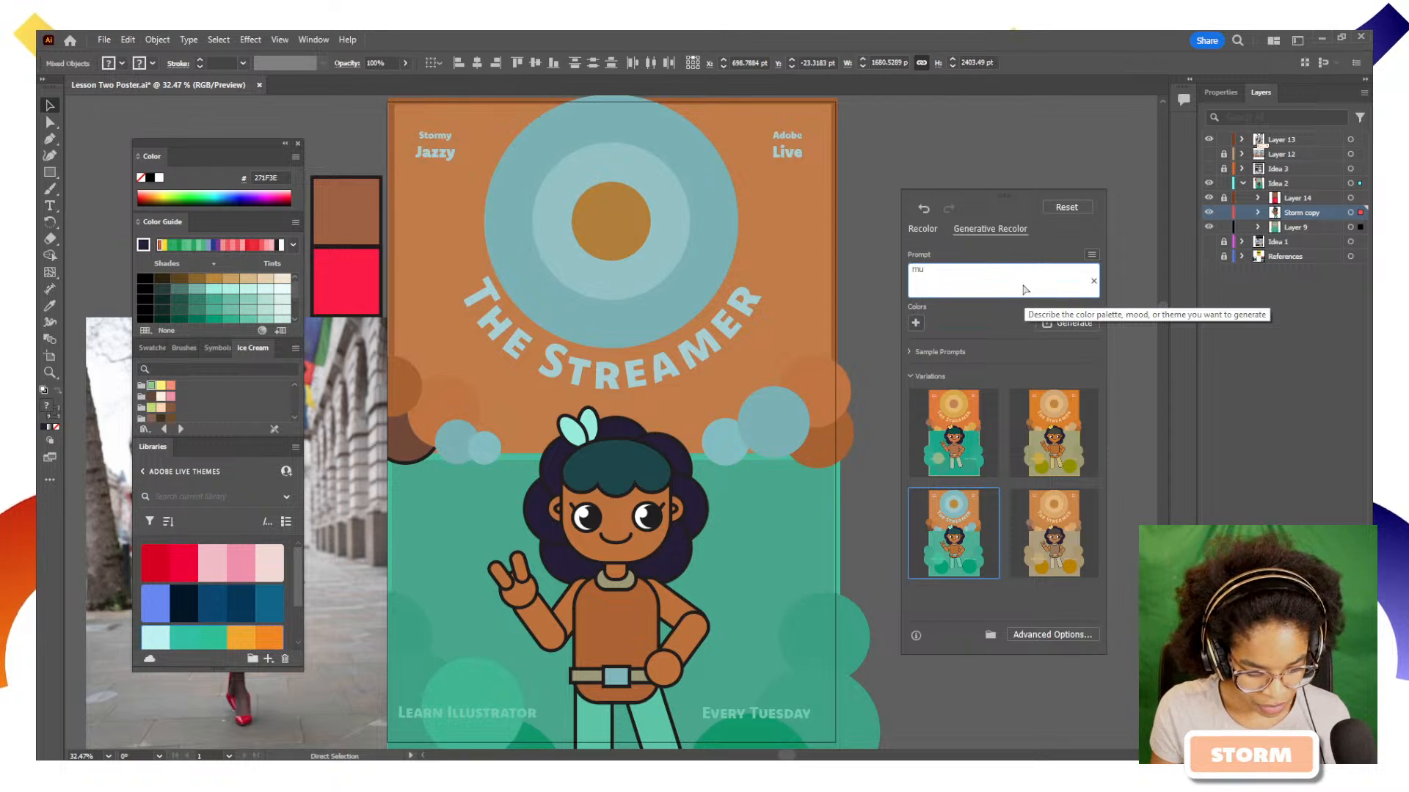
{"action": "key", "text": "BackSpace"}
{"action": "key", "text": "BackSpace"}
{"action": "type", "text": "crazy"}
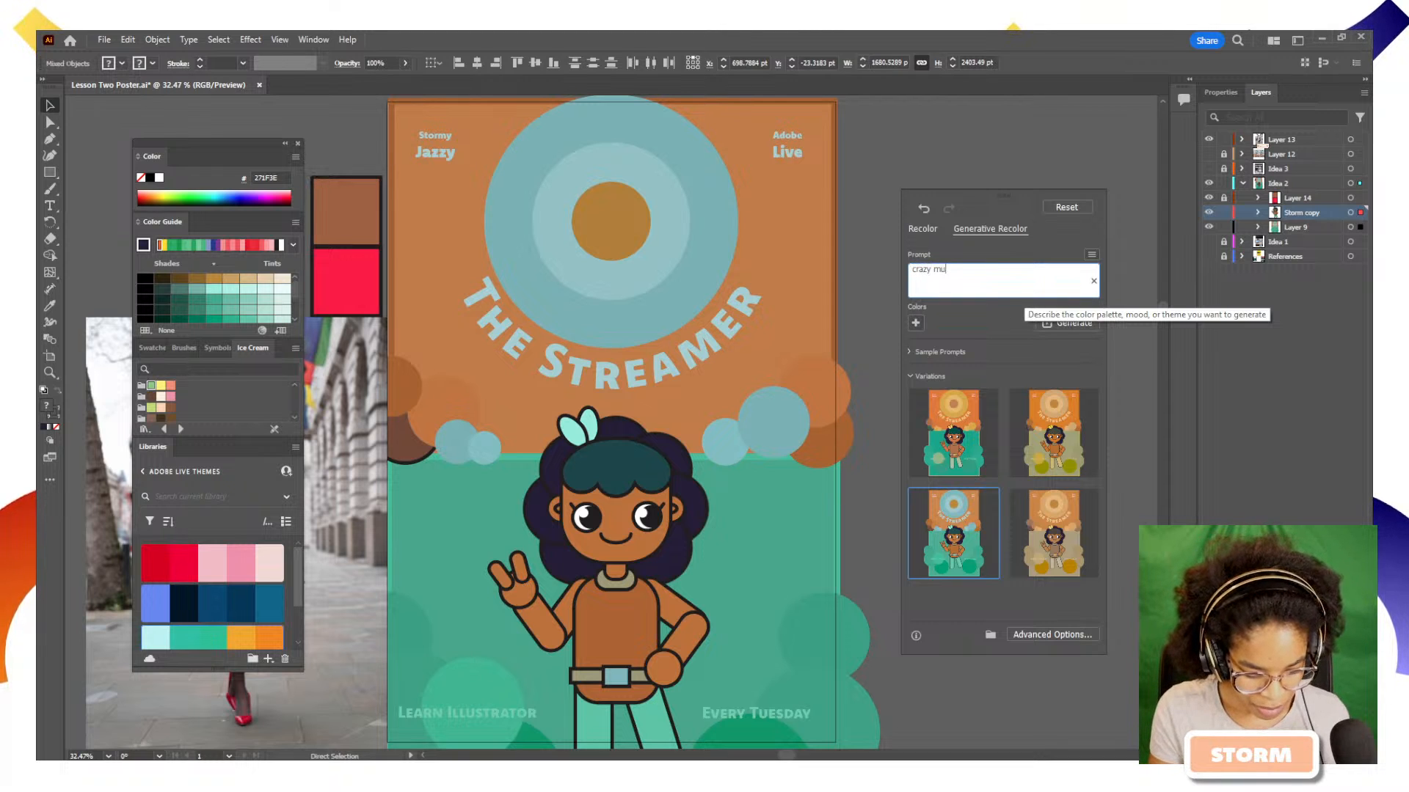
{"action": "type", "text": " mushroom"}
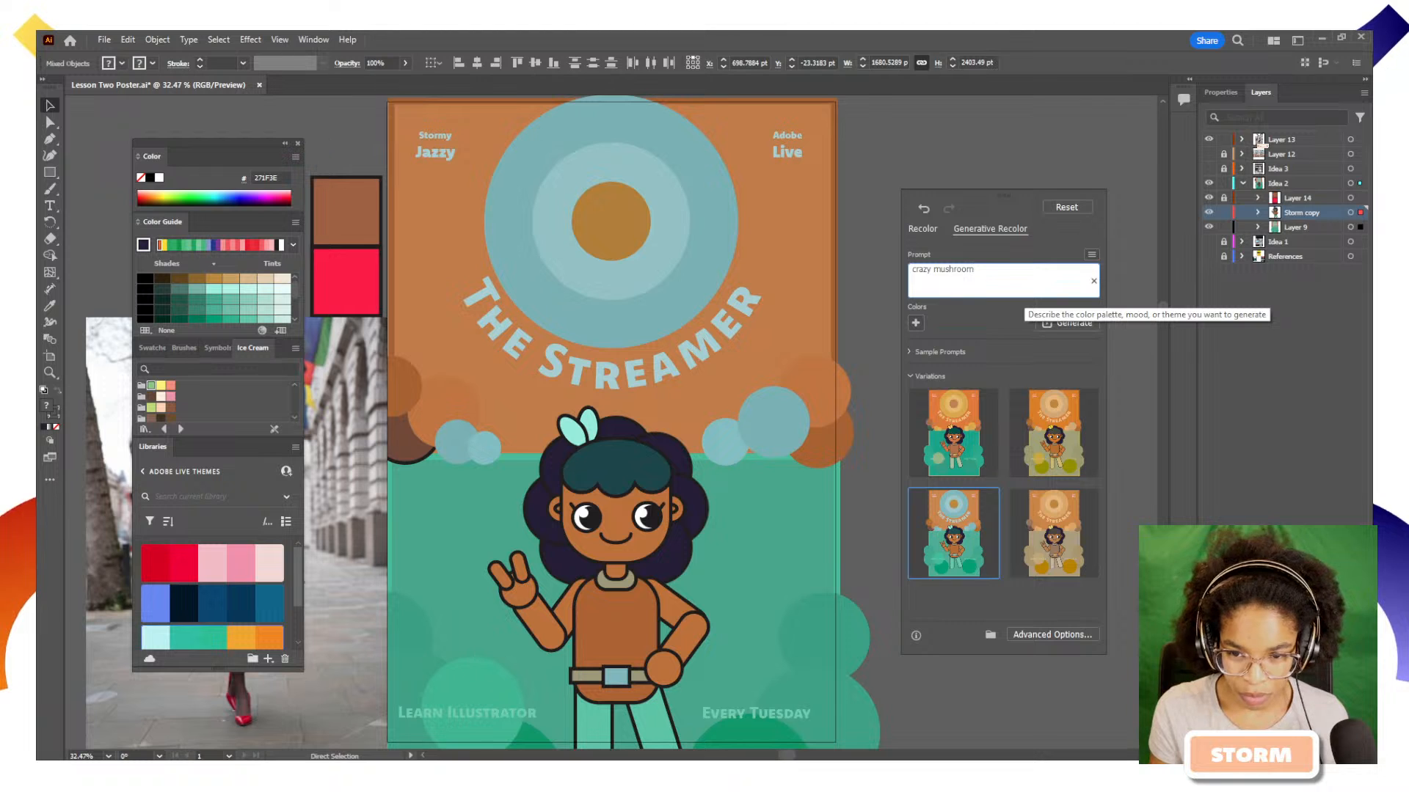
{"action": "key", "text": "Return"}
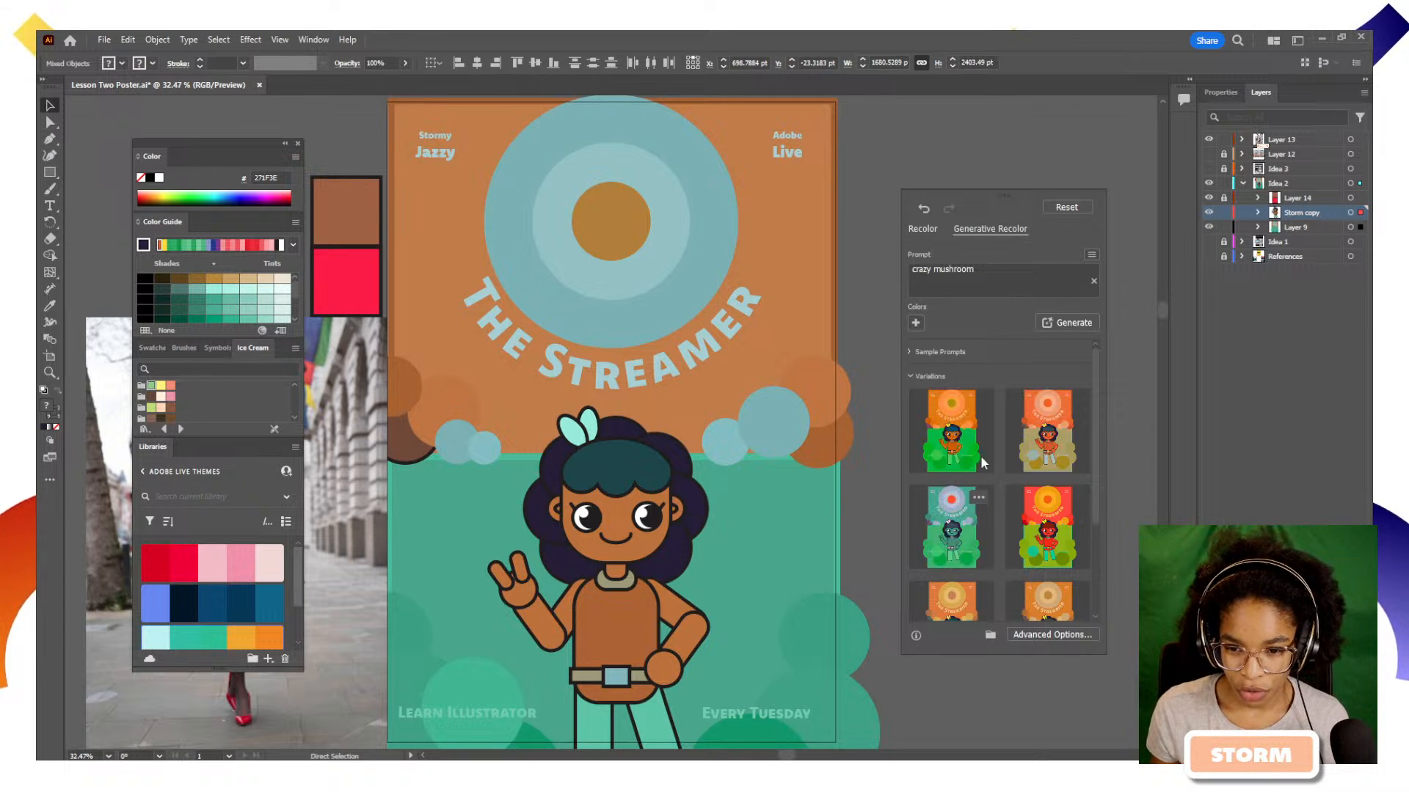
Try the orange and bright green crazy mushroom variation on the poster, then apply the red one with the olive green lower background
{"action": "left_click", "coordinate": [963, 439]}
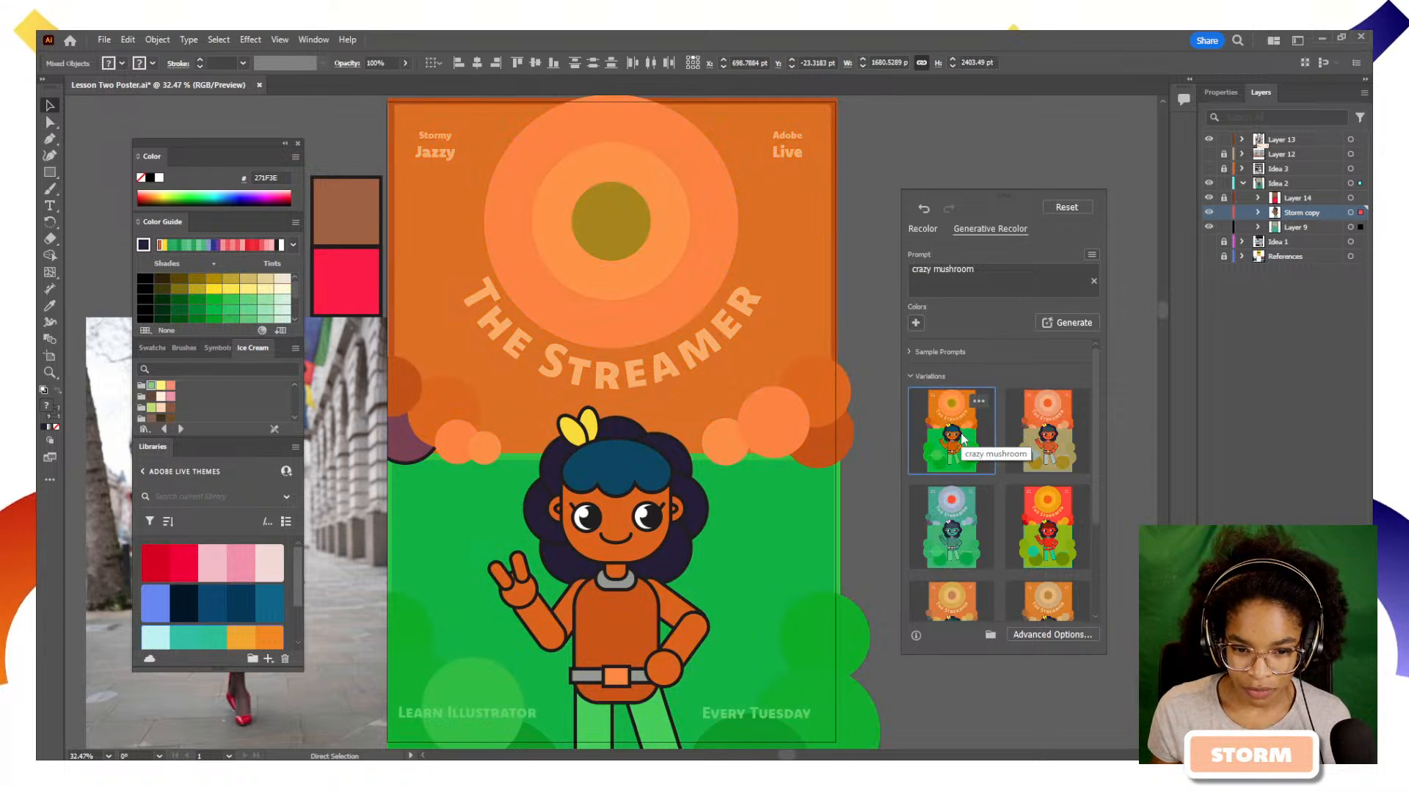
{"action": "left_click", "coordinate": [1038, 545]}
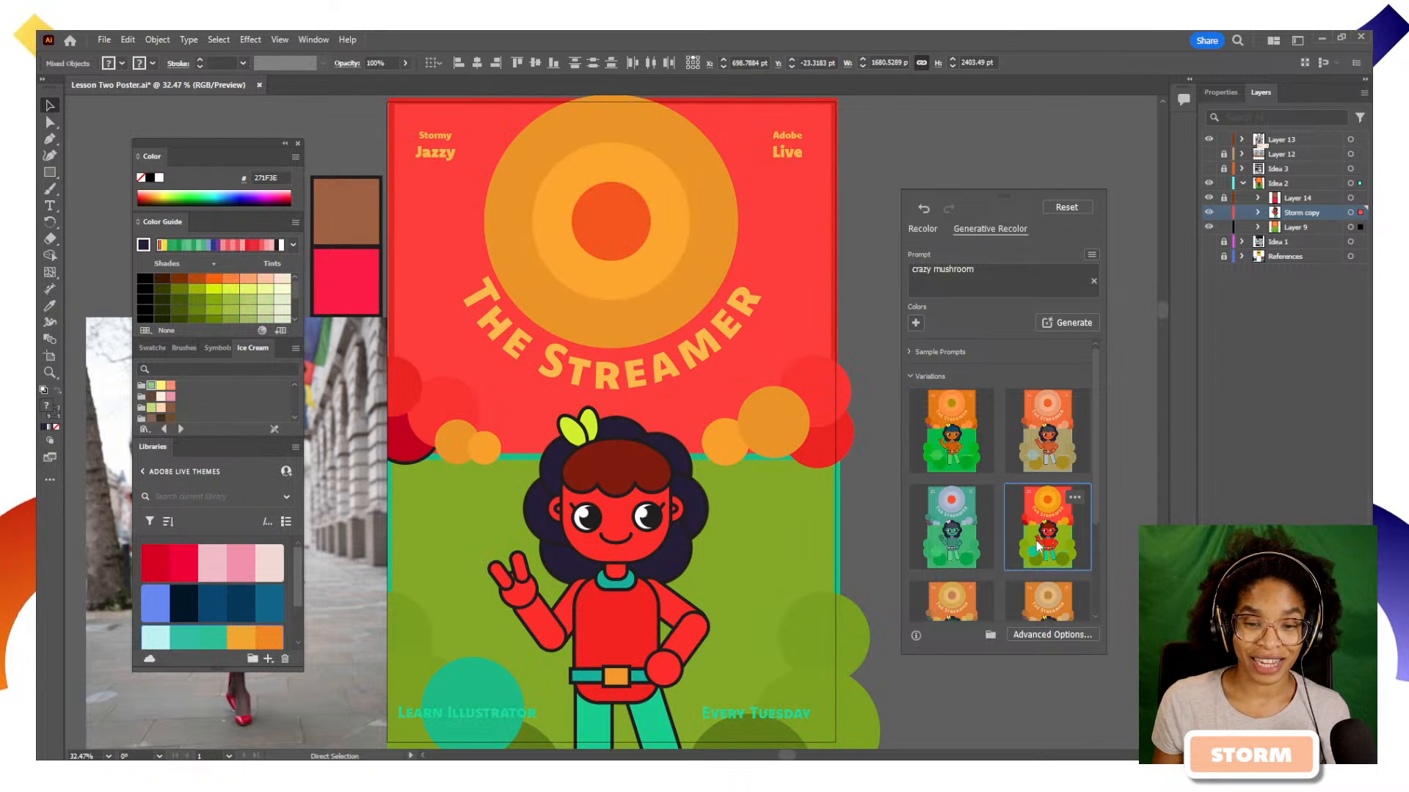
{"action": "key", "text": "v"}
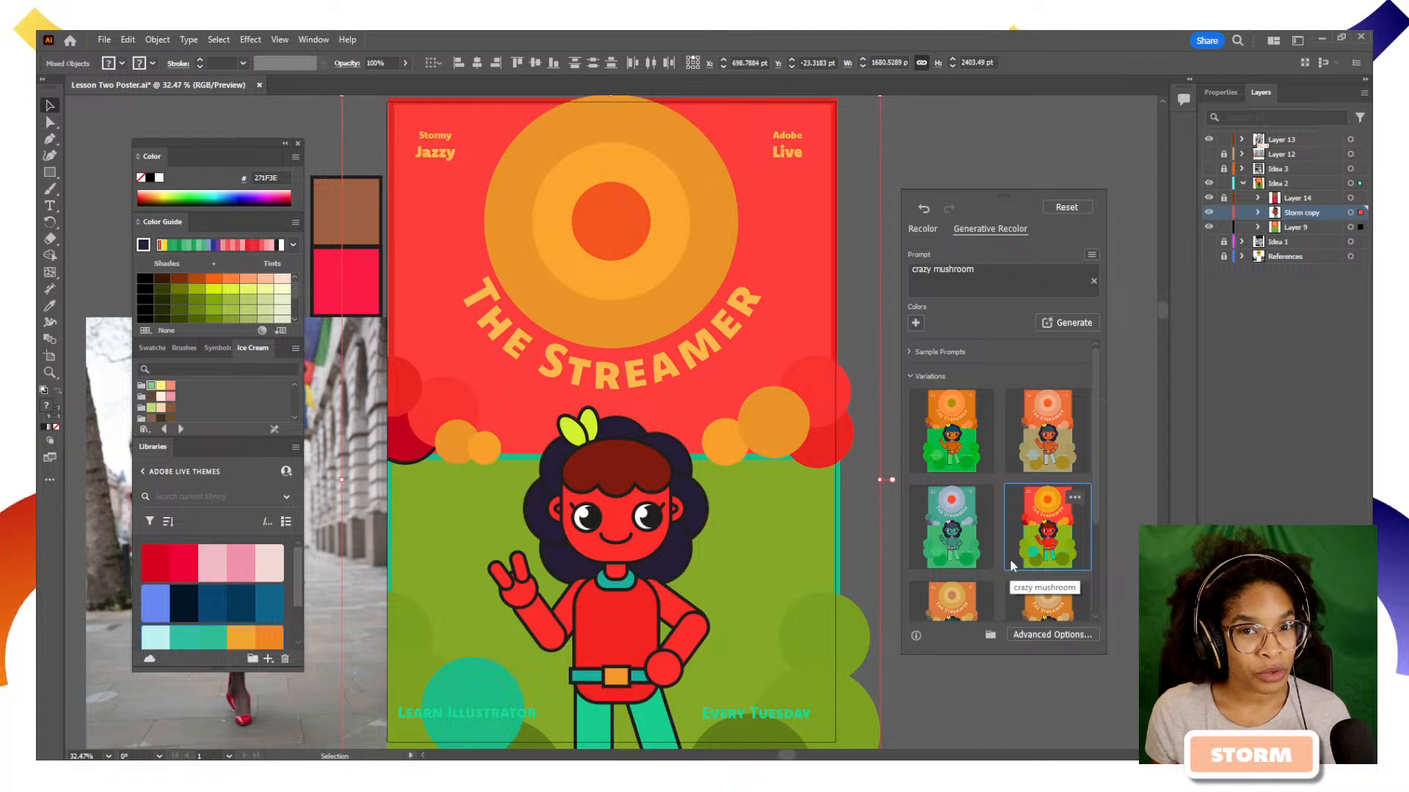
{"action": "scroll", "coordinate": [1044, 555], "scroll_direction": "down", "scroll_amount": 3}
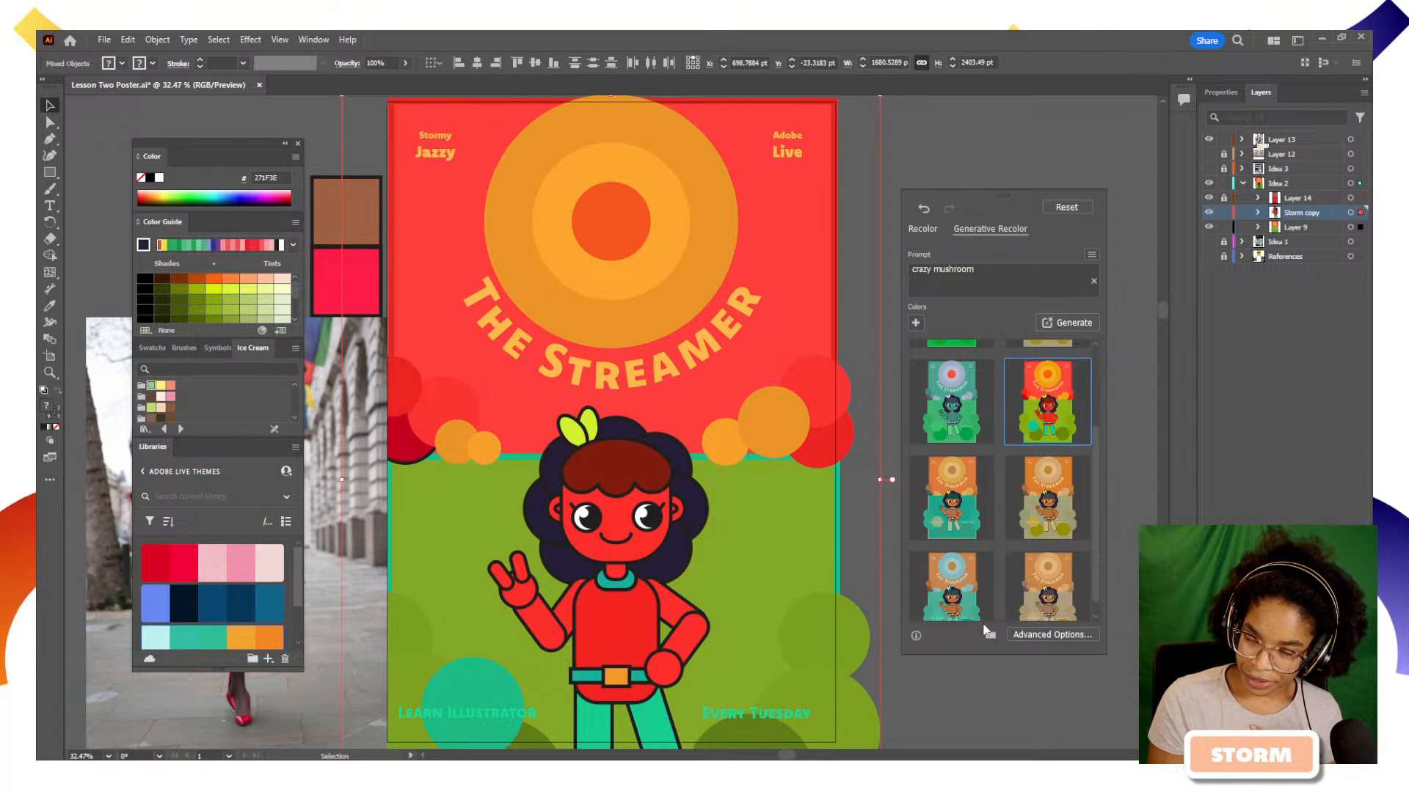
{"action": "scroll", "coordinate": [1026, 555], "scroll_direction": "up", "scroll_amount": 3}
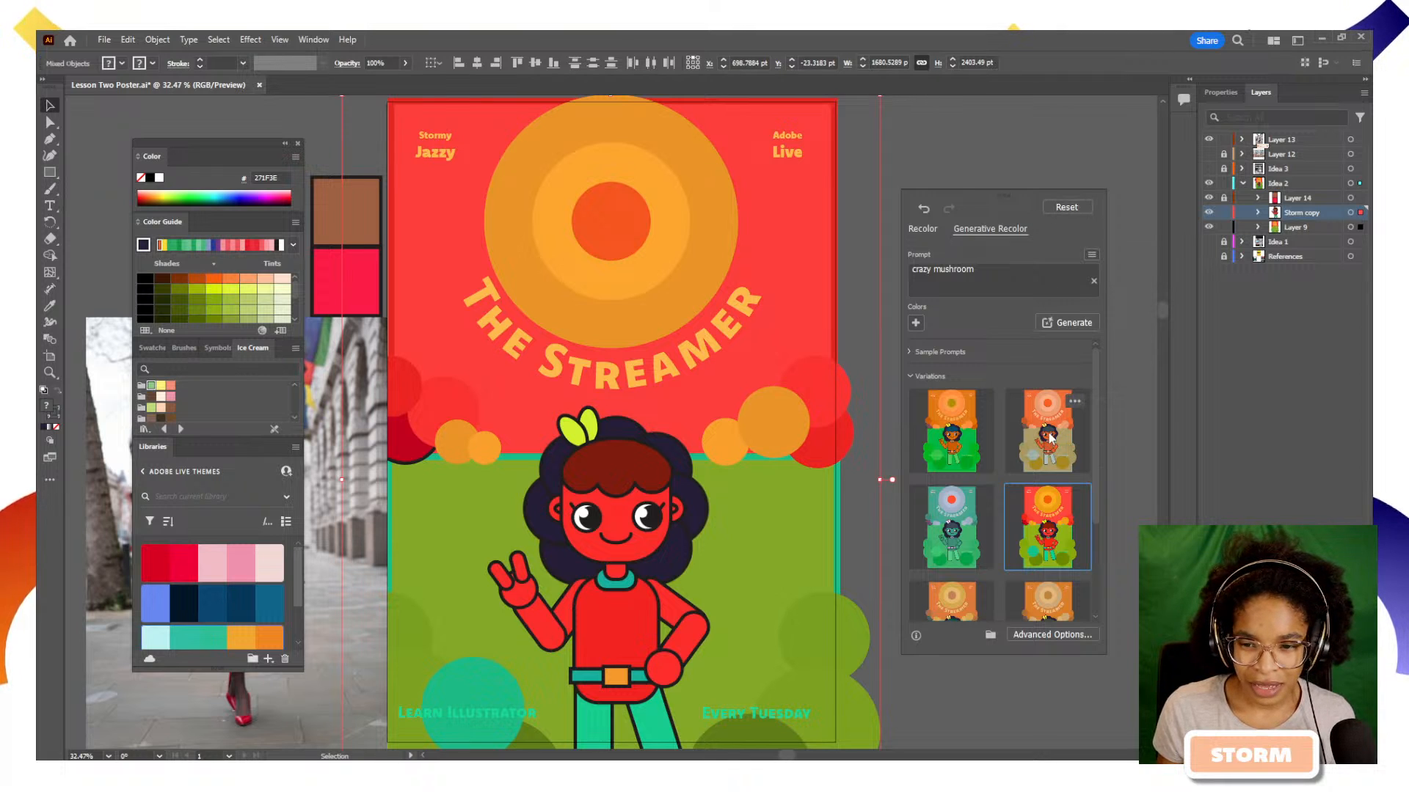
Rotate the linked colours on the Recolor colour wheel to a blue upper background, purple sun circles and a dark red lower background
{"action": "left_click", "coordinate": [923, 229]}
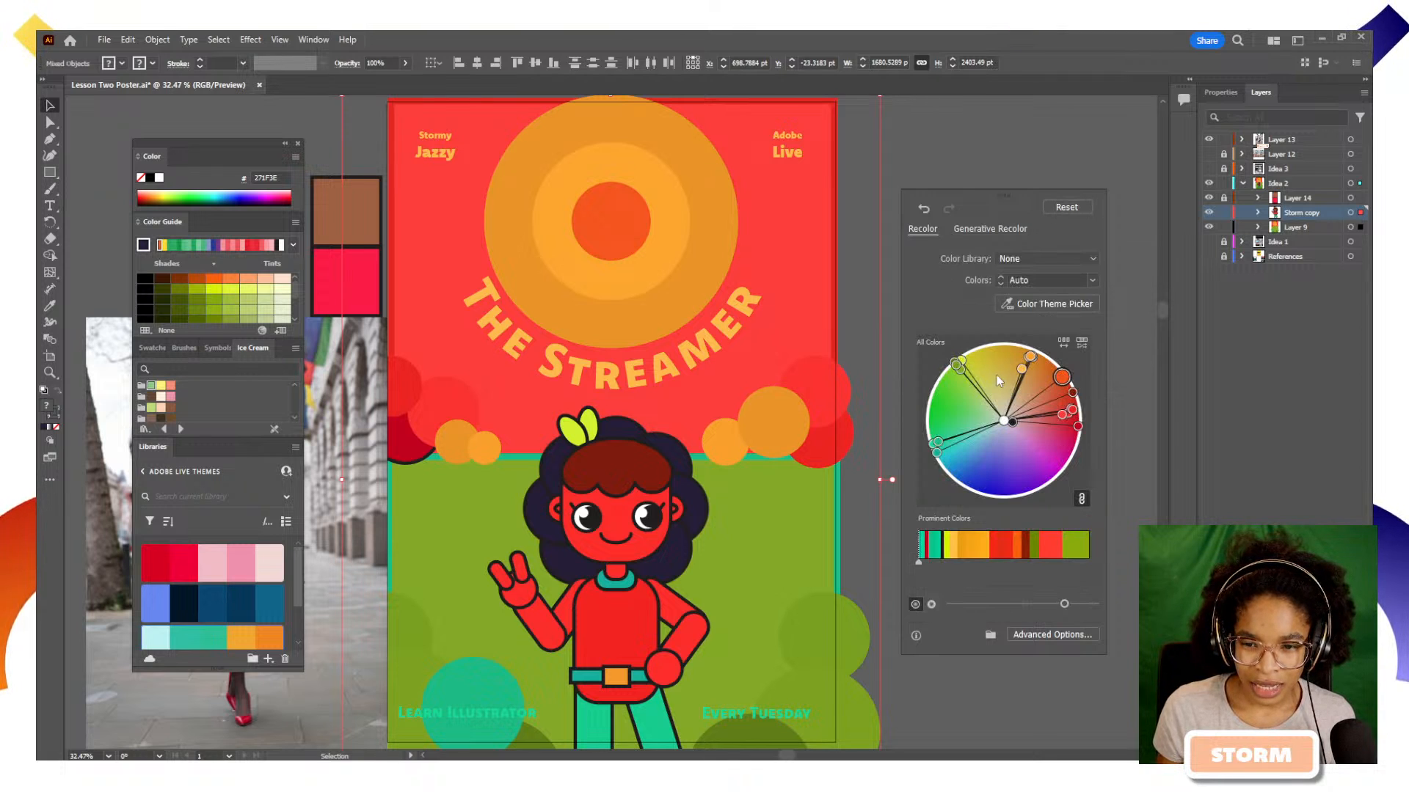
{"action": "left_click_drag", "start_coordinate": [954, 369], "coordinate": [935, 451]}
{"action": "left_click_drag", "start_coordinate": [1011, 490], "coordinate": [1021, 387]}
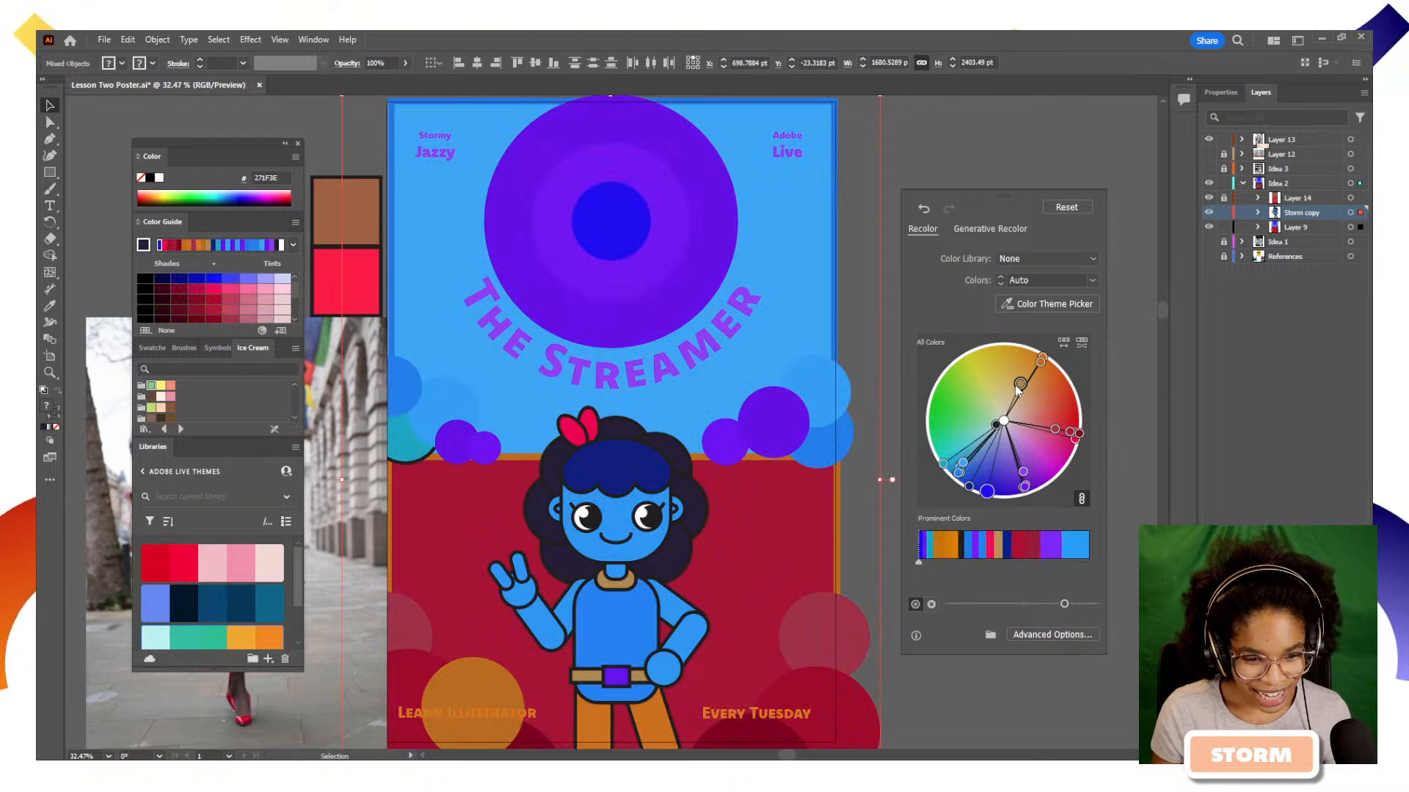
Undo the colour wheel shifts and the crazy mushroom recolour, back to the summer beach palette
{"action": "key", "text": "ctrl+z"}
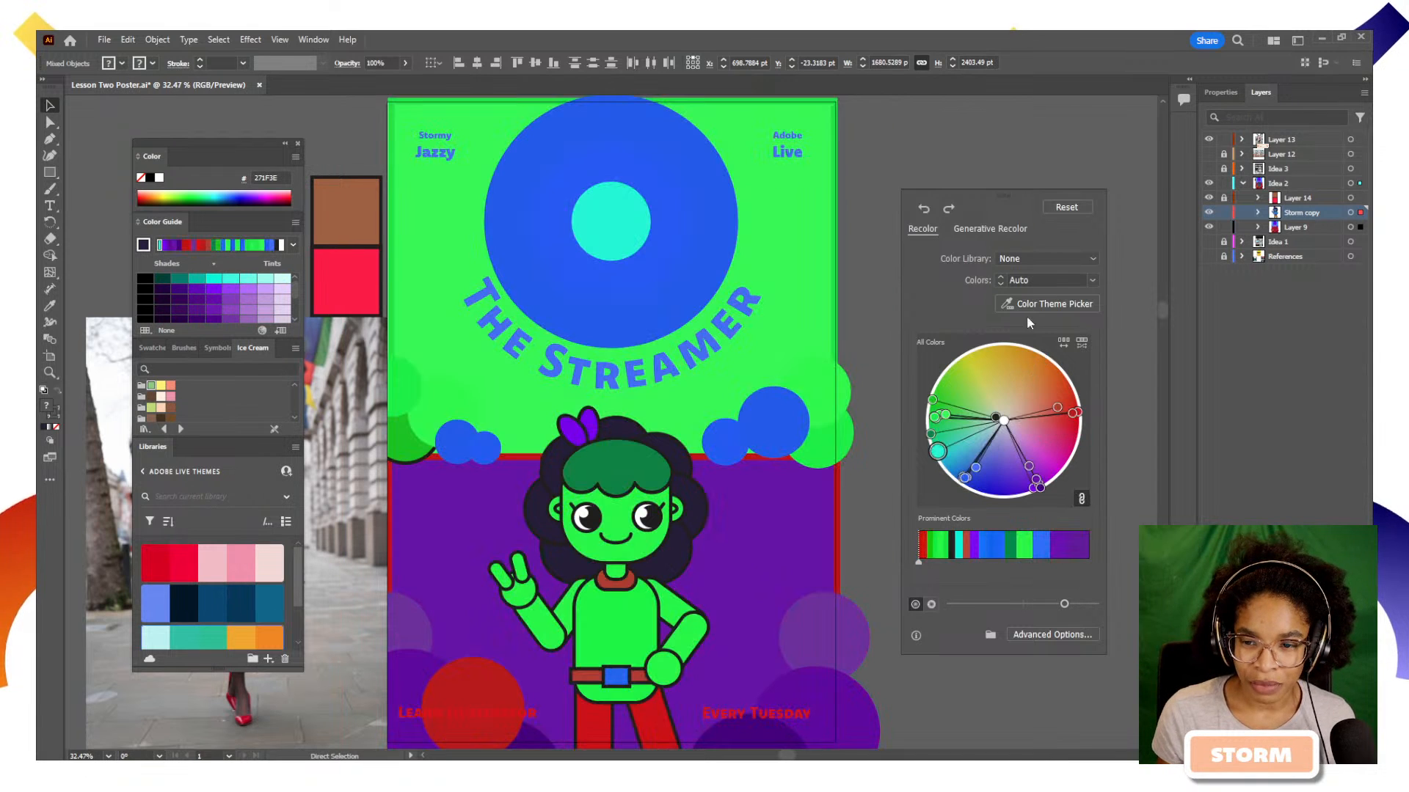
{"action": "key", "text": "ctrl+z"}
{"action": "key", "text": "ctrl+z"}
{"action": "key", "text": "ctrl+z"}
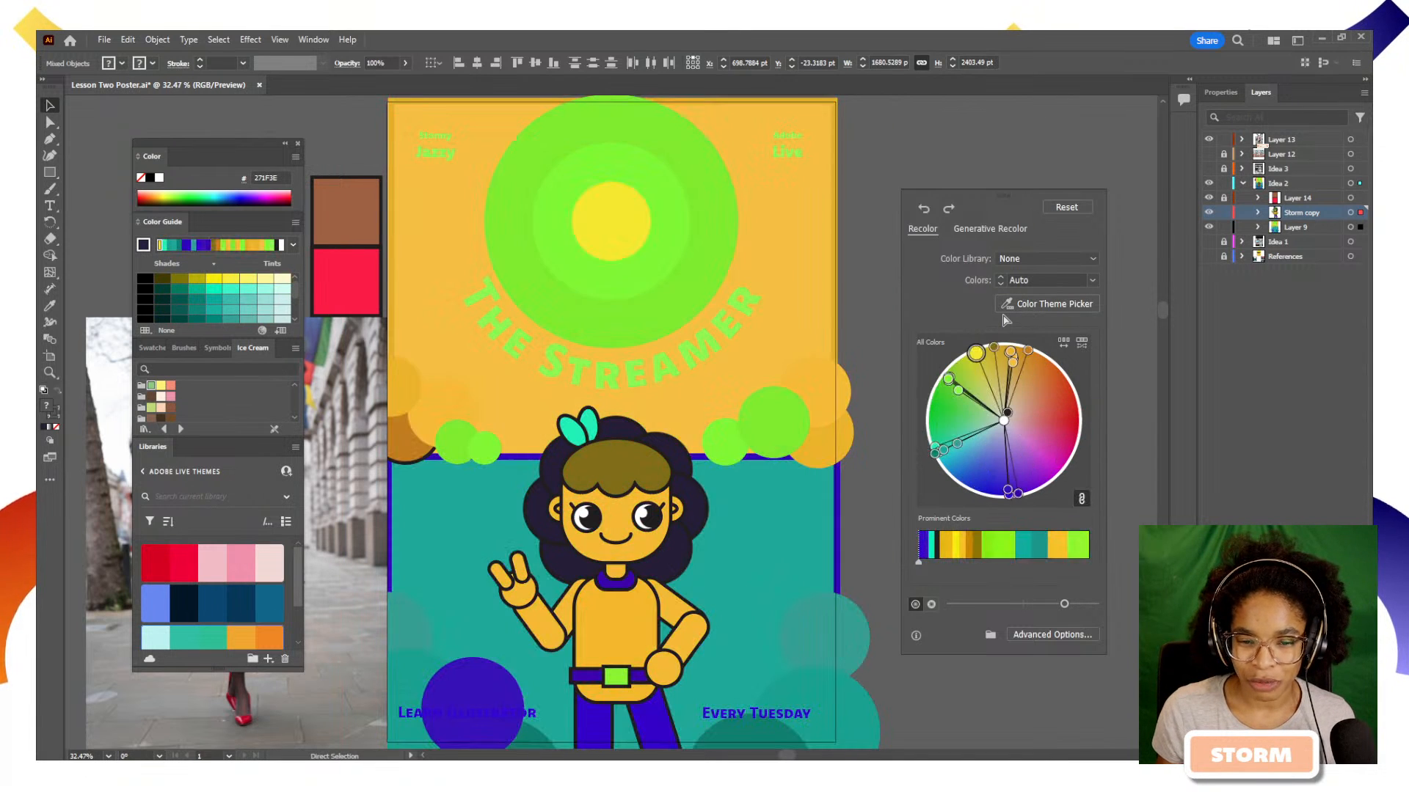
{"action": "key", "text": "ctrl+z"}
{"action": "key", "text": "ctrl+z"}
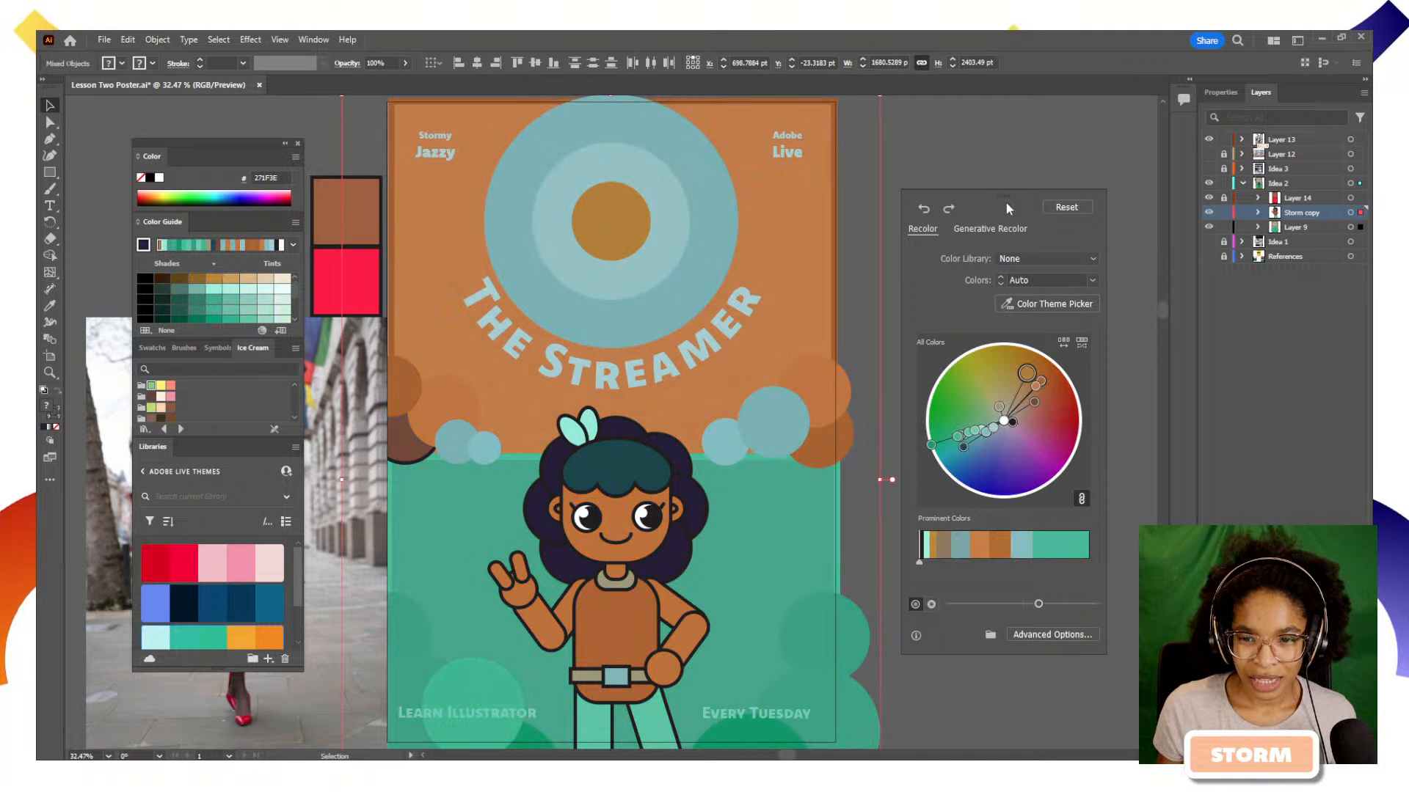
Close the Recolor dialog, then show the Idea 3 layer and hide Idea 2
{"action": "left_click_drag", "start_coordinate": [1005, 201], "coordinate": [1020, 176]}
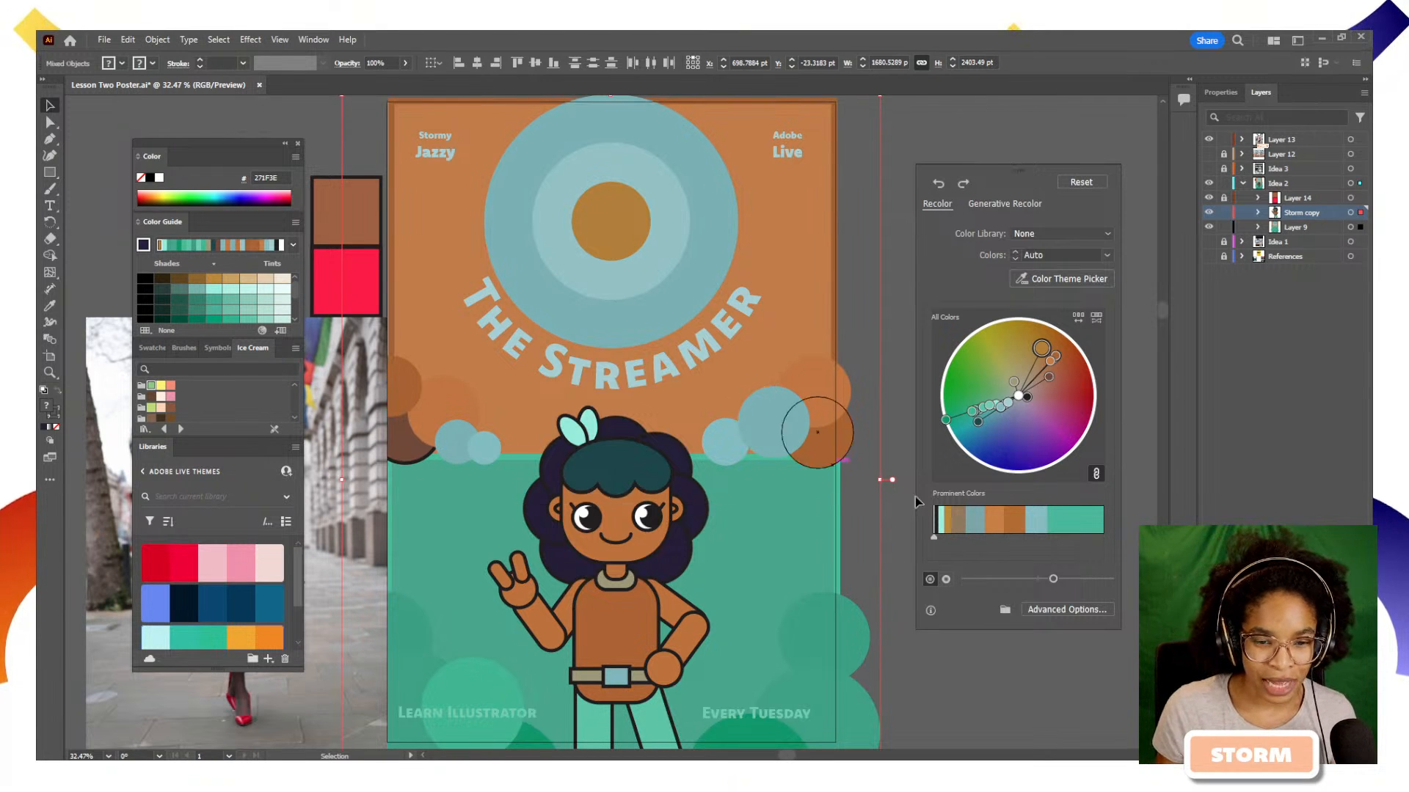
{"action": "left_click", "coordinate": [971, 642]}
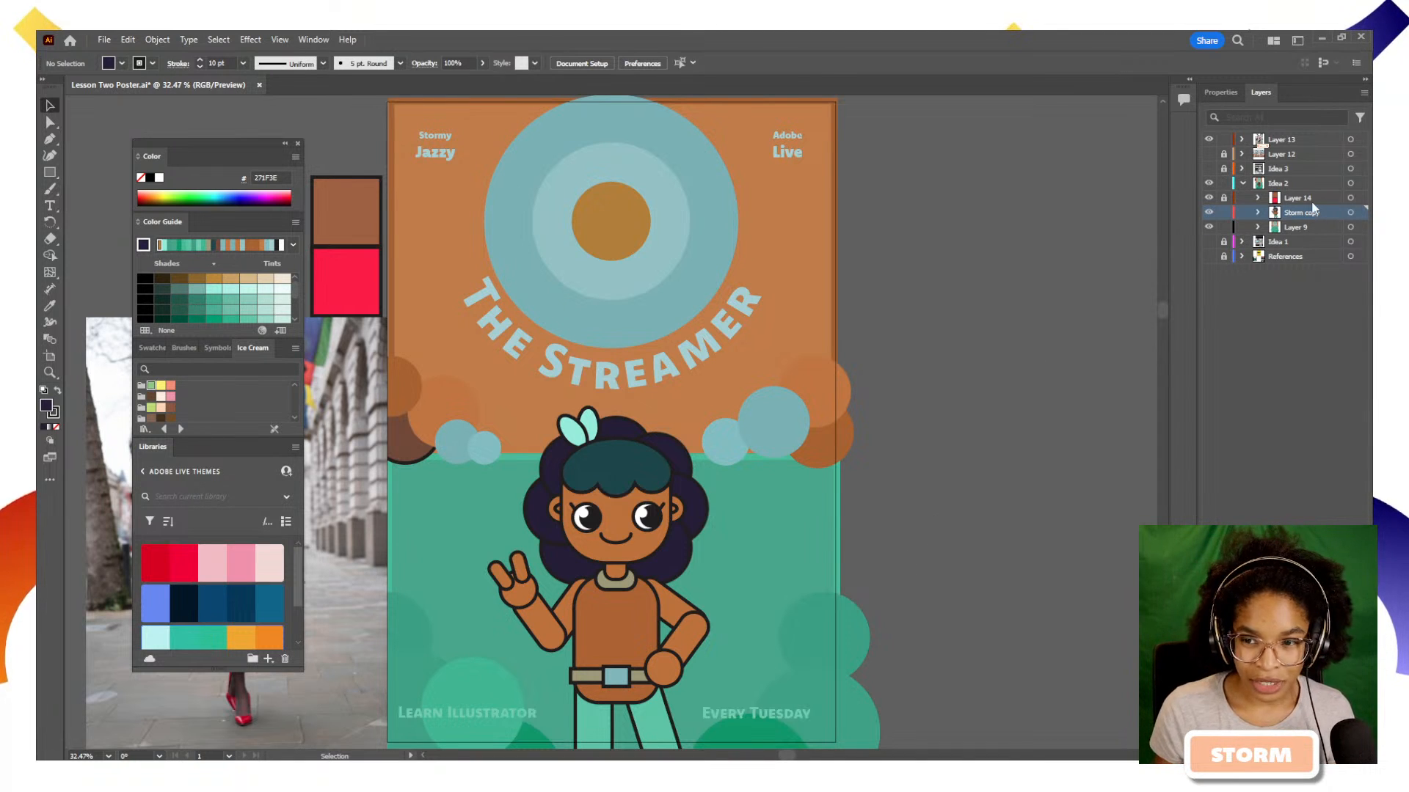
{"action": "left_click", "coordinate": [1240, 183]}
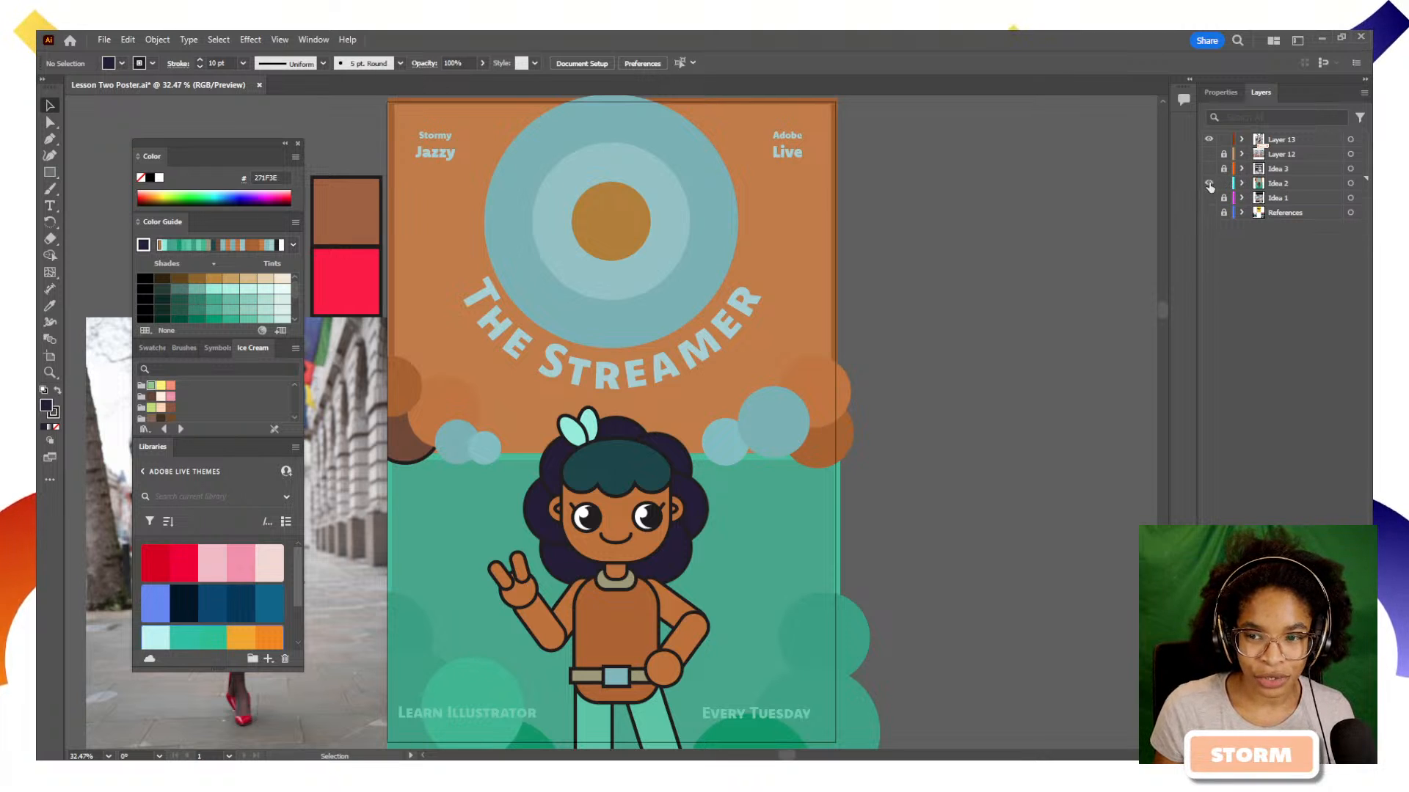
{"action": "left_click", "coordinate": [1209, 168]}
{"action": "left_click", "coordinate": [1209, 184]}
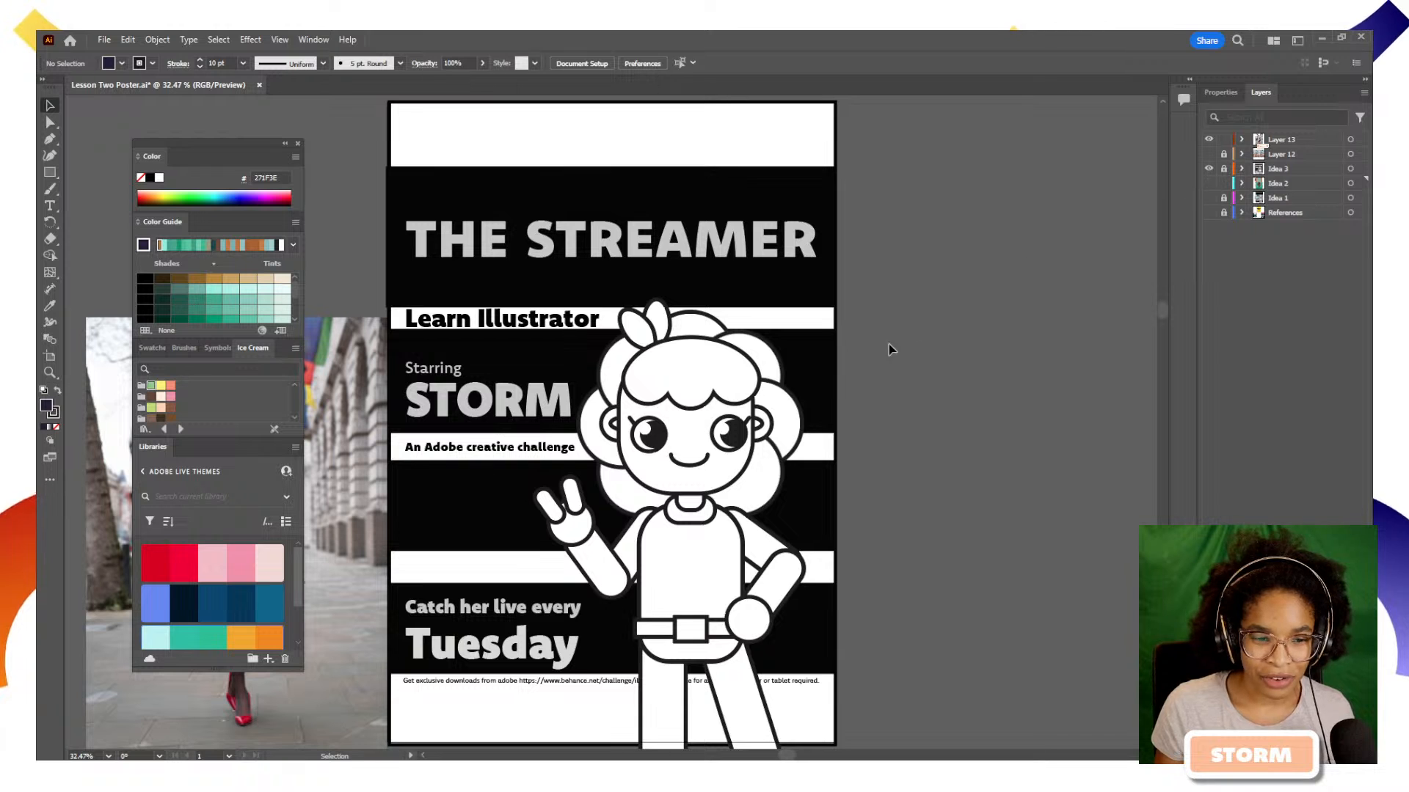
{"action": "key", "text": "space"}
{"action": "left_click_drag", "start_coordinate": [890, 415], "coordinate": [989, 372]}
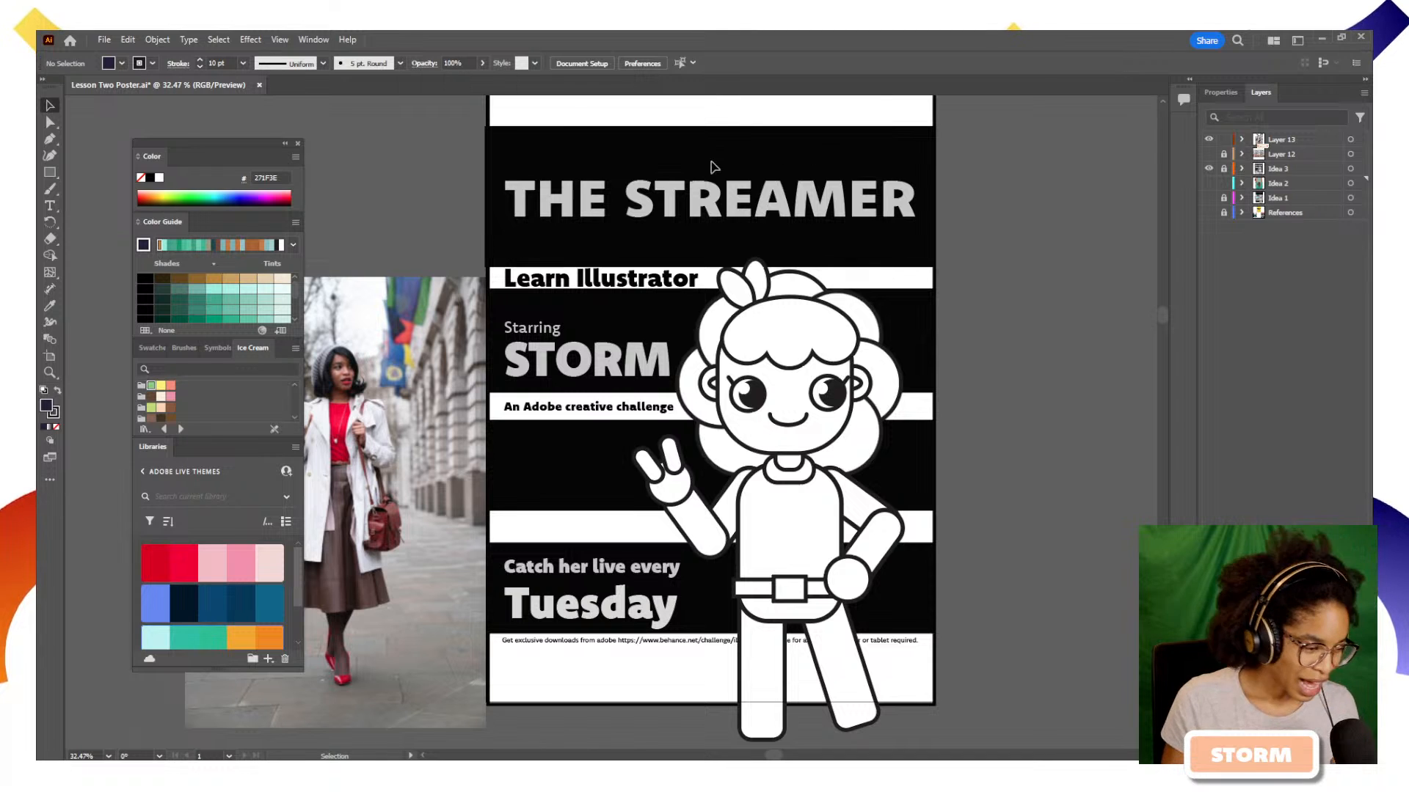
Lock the Layer 13 and Idea 2 layers, and unlock and expand the Idea 3 layer
{"action": "left_click", "coordinate": [1243, 139]}
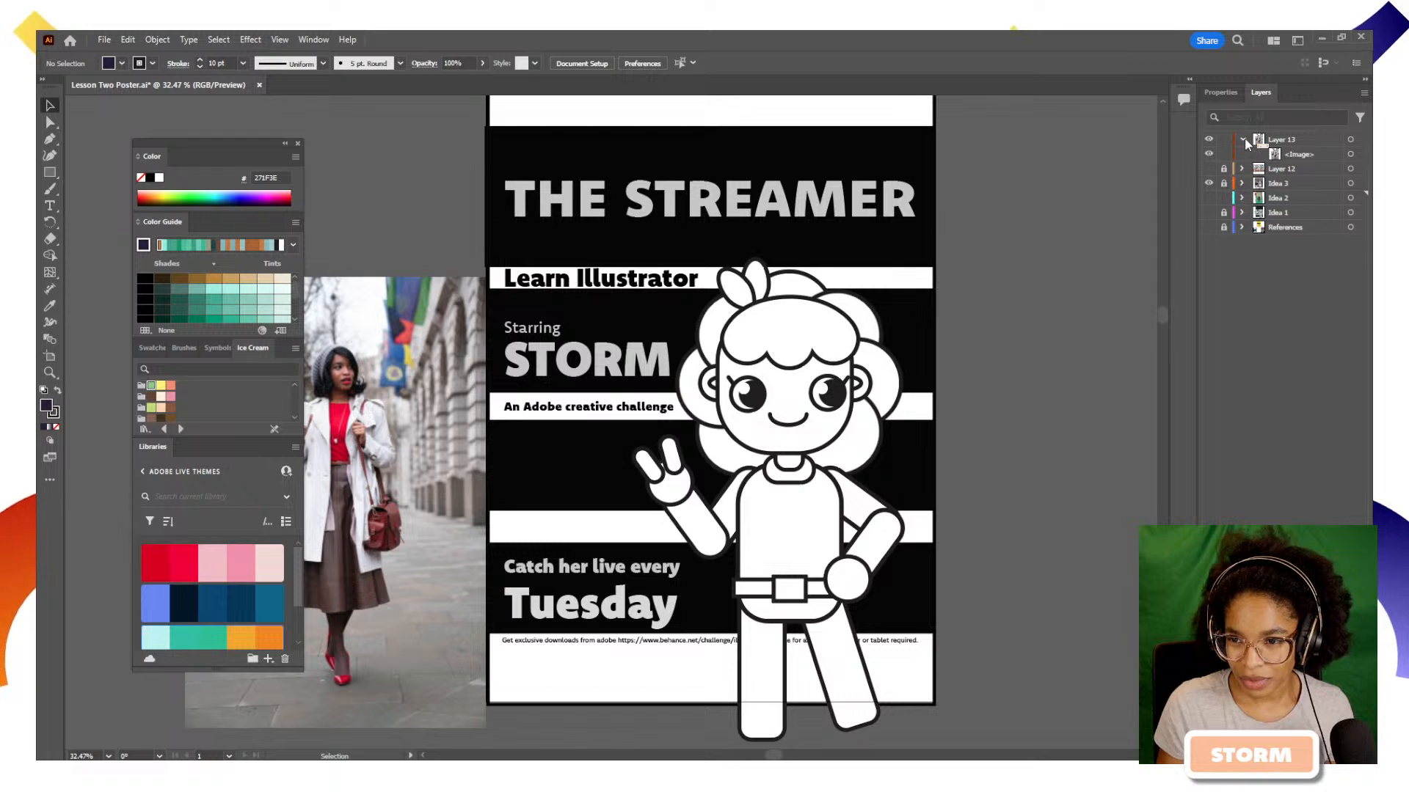
{"action": "left_click", "coordinate": [1242, 139]}
{"action": "left_click", "coordinate": [1223, 139]}
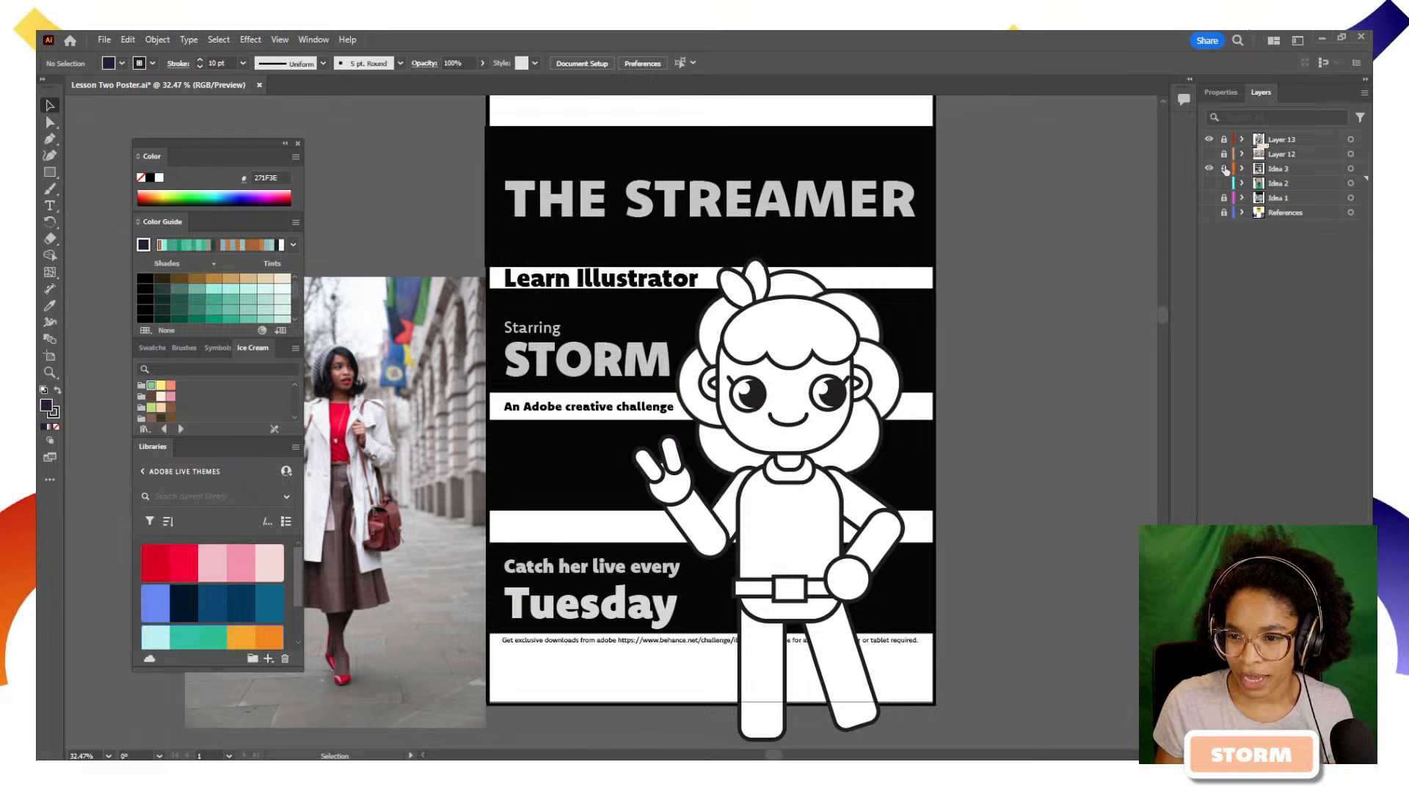
{"action": "left_click", "coordinate": [1224, 170]}
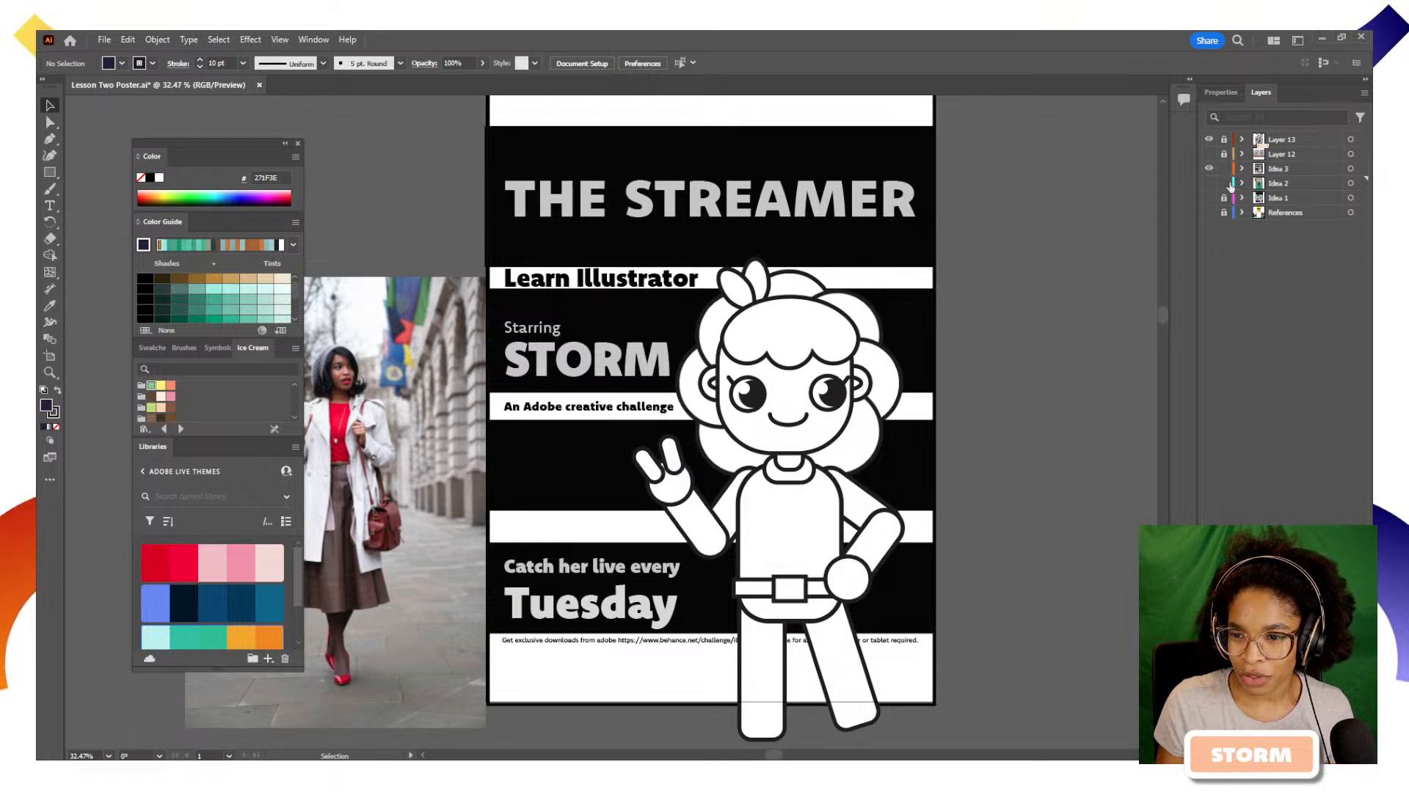
{"action": "left_click", "coordinate": [1242, 168]}
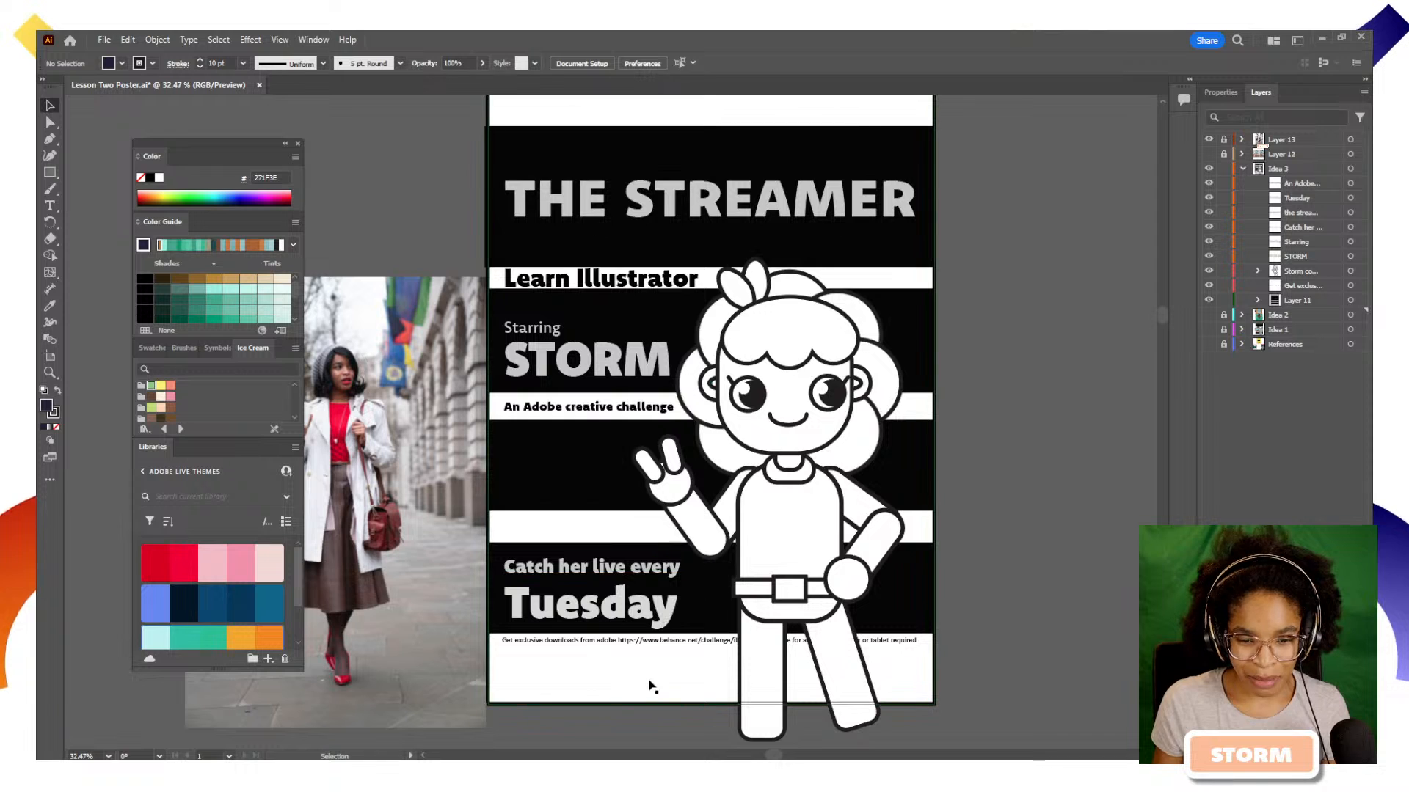
Fill the character's face on the Idea 3 poster with the brown 956143 swatch from the Ice Cream library
{"action": "left_click", "coordinate": [660, 658]}
{"action": "left_click", "coordinate": [796, 433]}
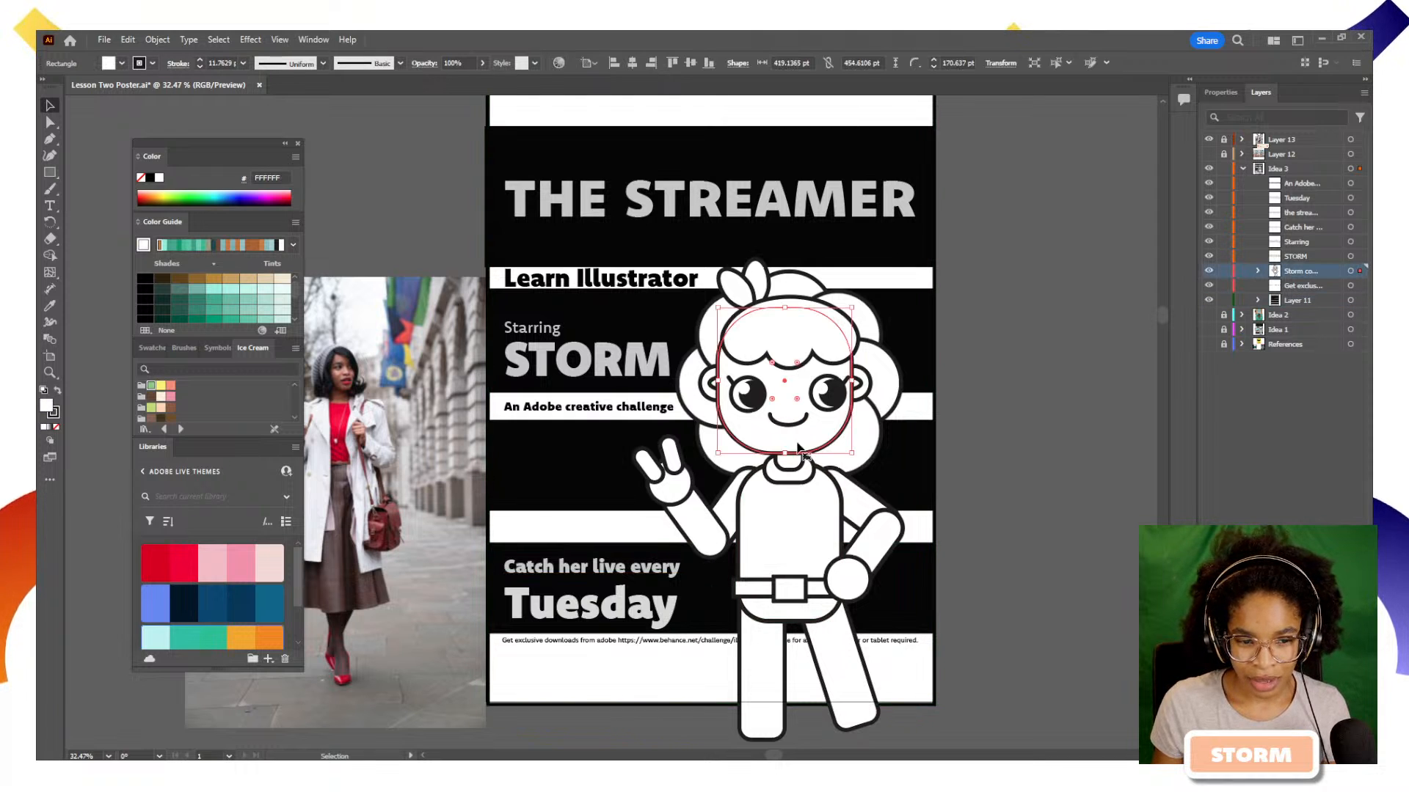
{"action": "left_click", "coordinate": [169, 409]}
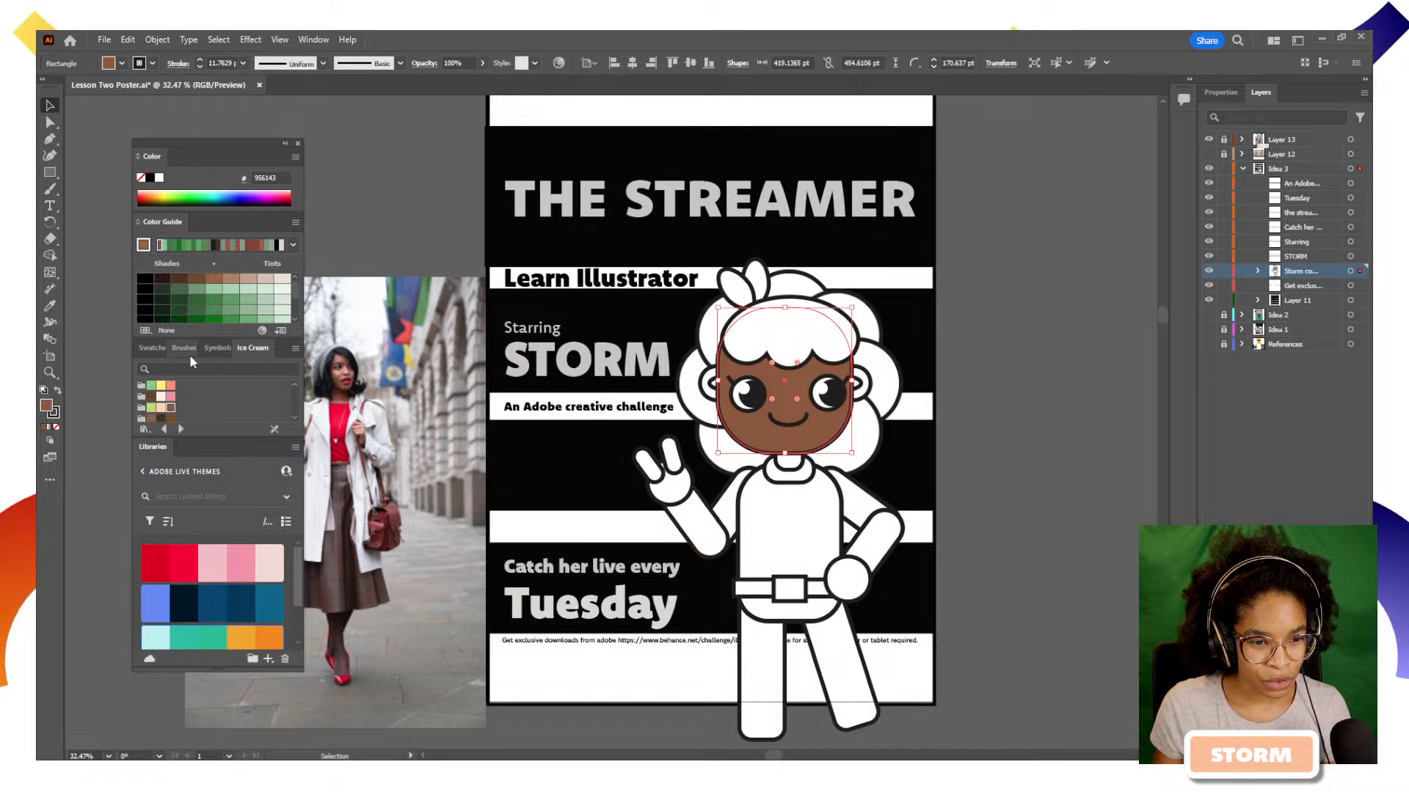
{"action": "left_click", "coordinate": [991, 582]}
{"action": "left_click", "coordinate": [827, 437]}
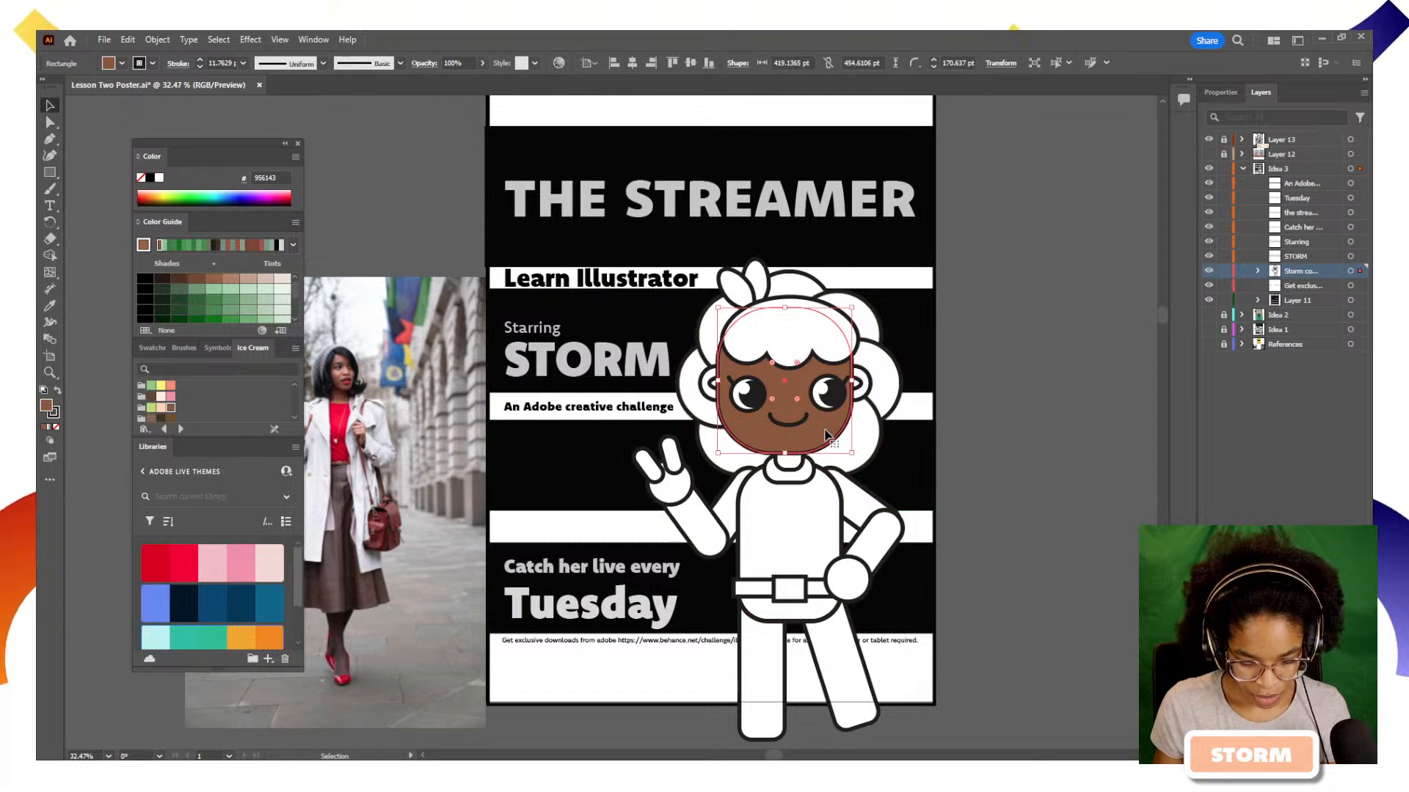
Apply the face's brown fill to both of the character's arms, hands and raised fingers with the Eyedropper tool
{"action": "key", "text": "i"}
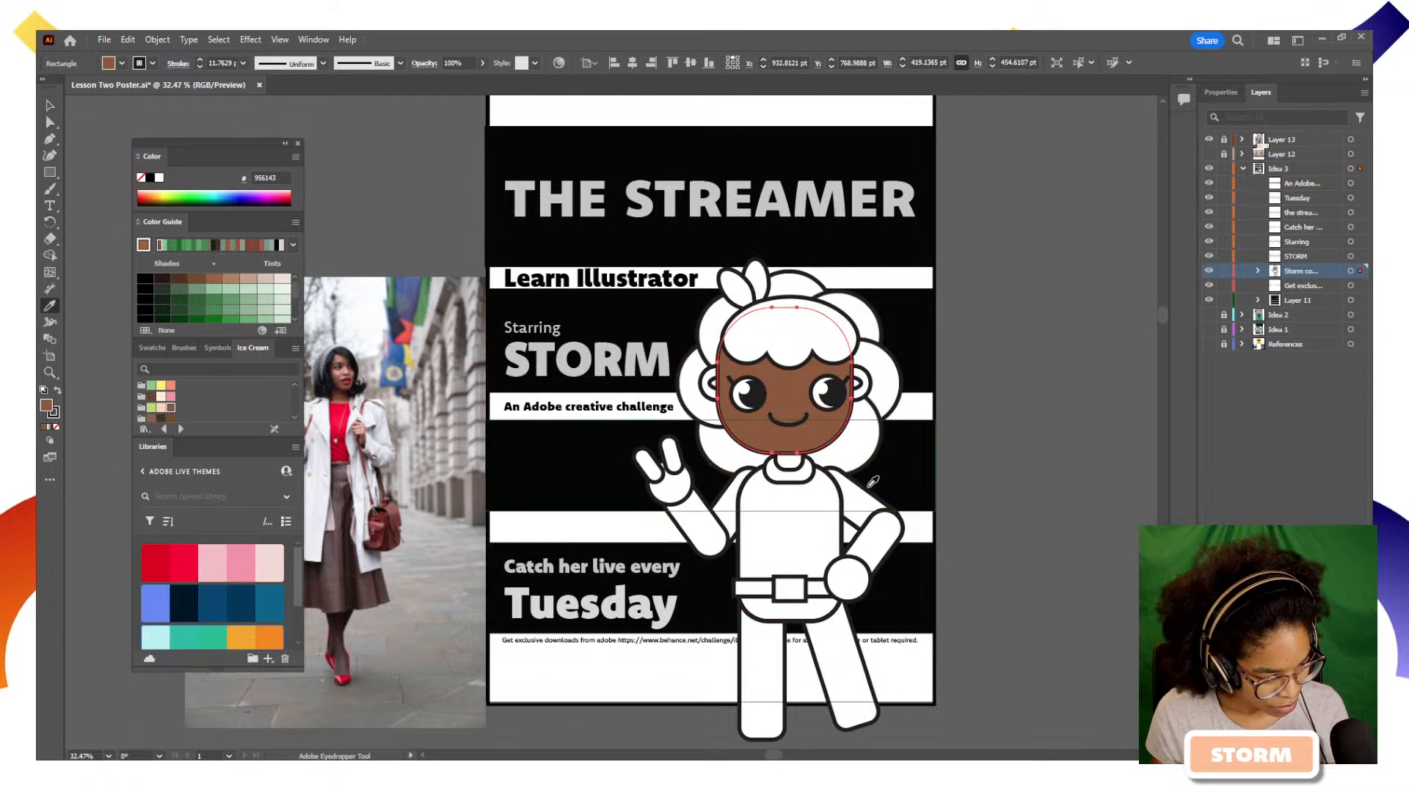
{"action": "left_click", "coordinate": [856, 514], "text": "alt"}
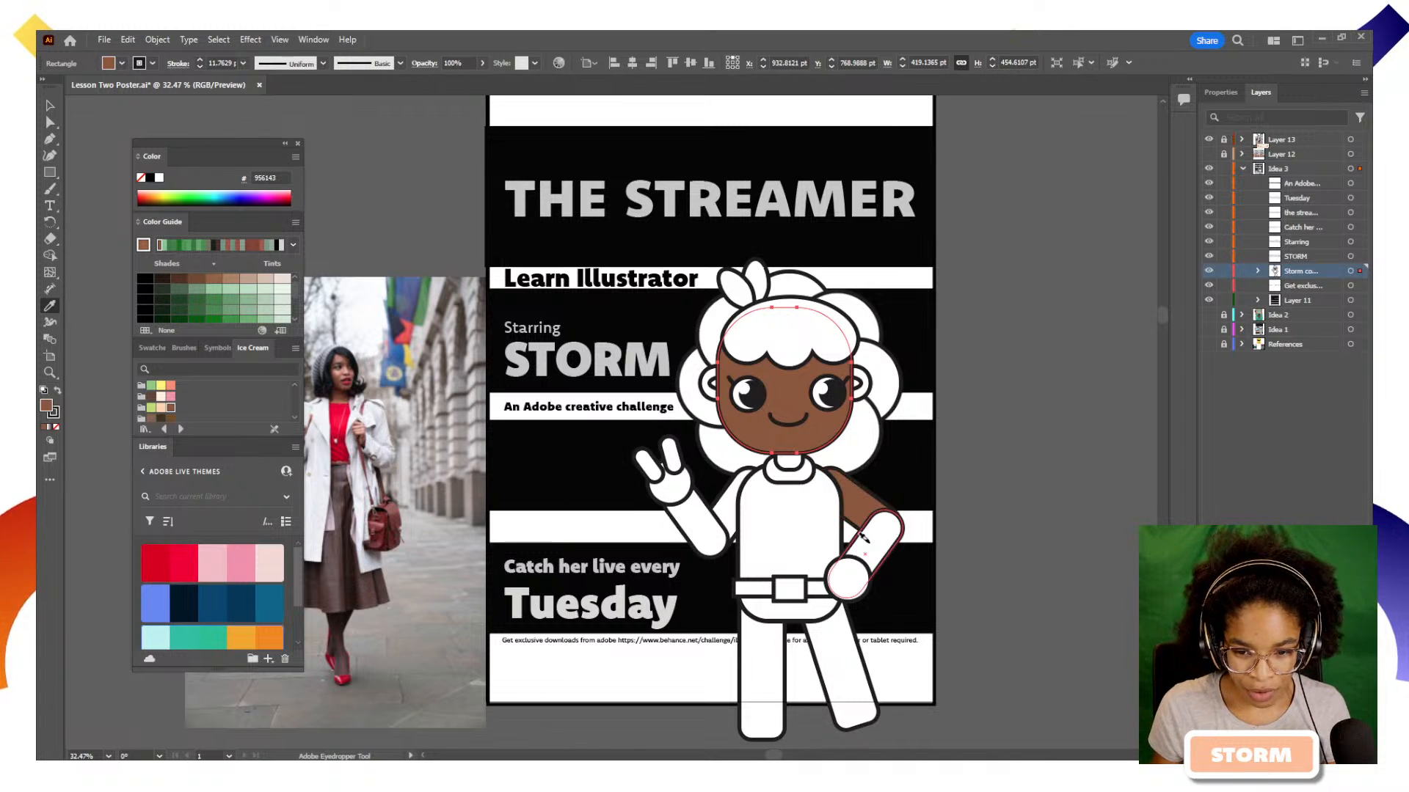
{"action": "left_click", "coordinate": [845, 576], "text": "alt"}
{"action": "left_click", "coordinate": [705, 526], "text": "alt"}
{"action": "left_click", "coordinate": [728, 499], "text": "alt"}
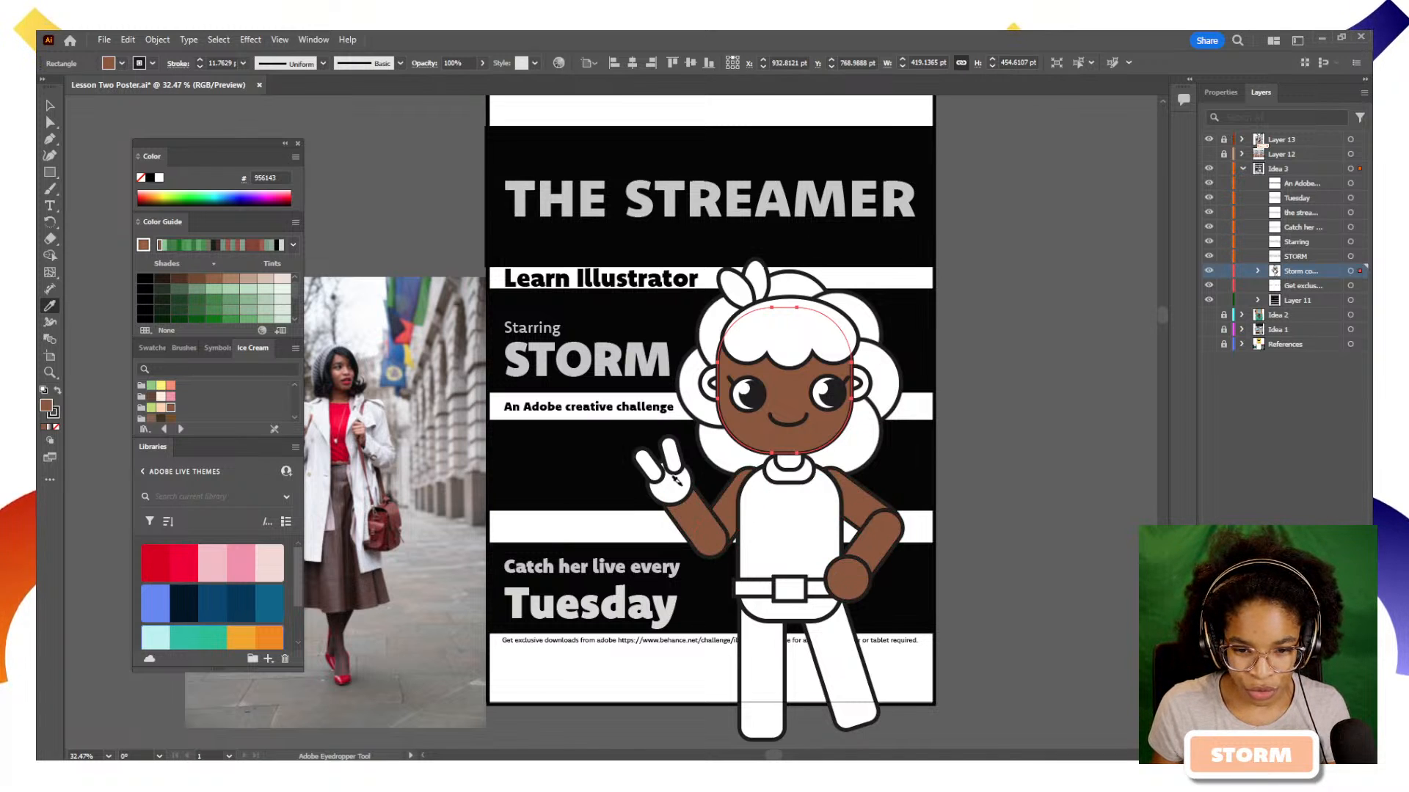
{"action": "left_click", "coordinate": [675, 484], "text": "alt"}
{"action": "left_click", "coordinate": [670, 453], "text": "alt"}
{"action": "left_click", "coordinate": [649, 467], "text": "alt"}
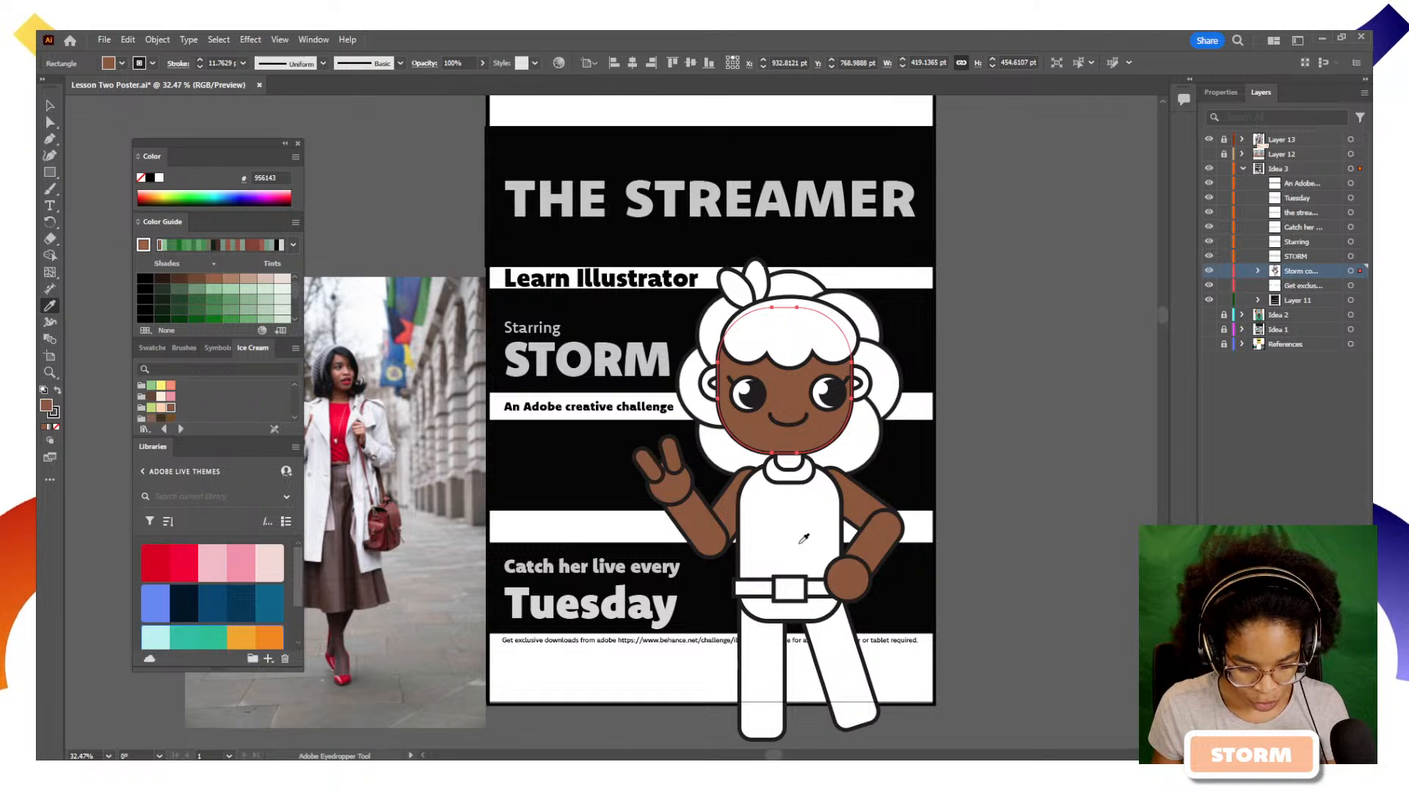
Select the character's torso and search the Ice Cream swatch library for "green", then clear the search
{"action": "key", "text": "v"}
{"action": "left_click", "coordinate": [801, 539]}
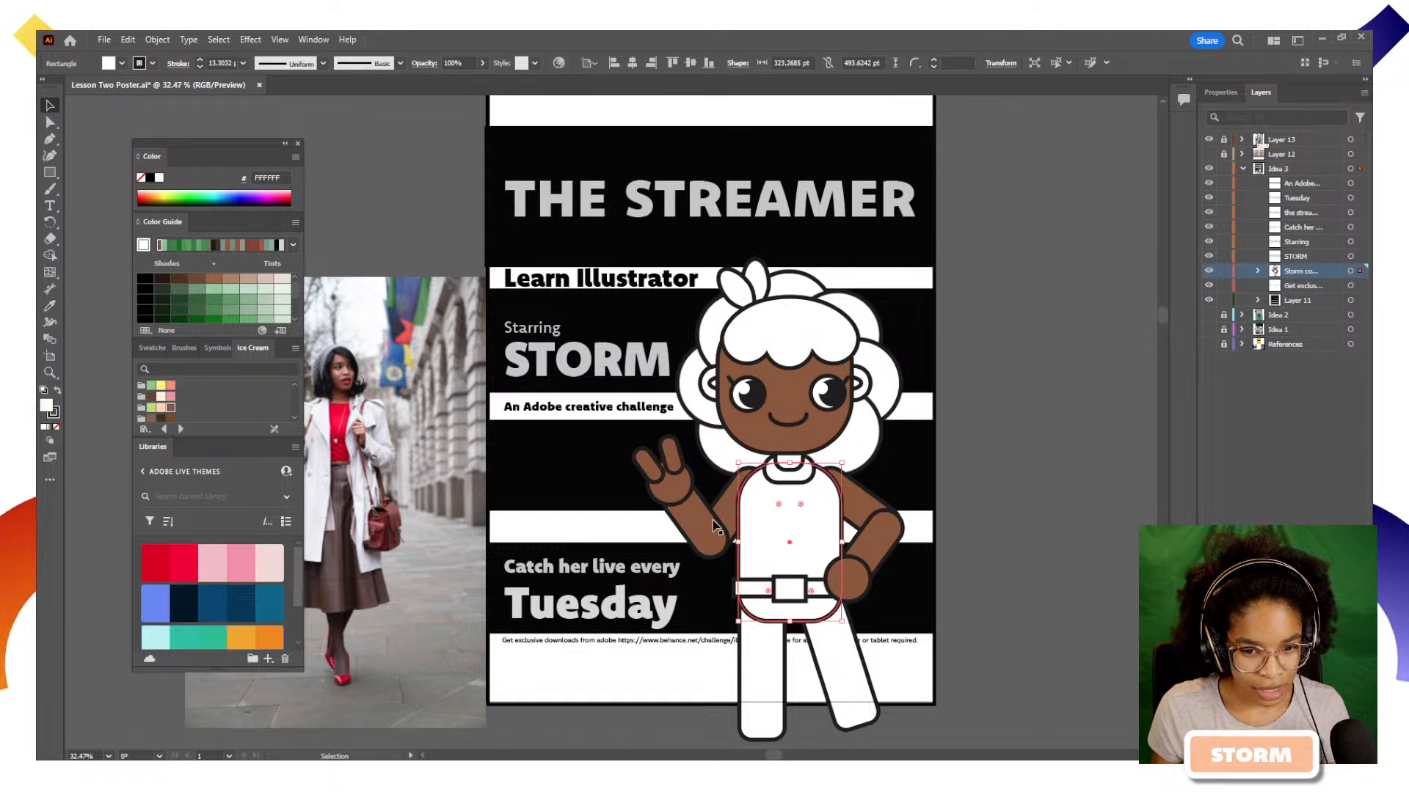
{"action": "left_click", "coordinate": [228, 365]}
{"action": "left_click", "coordinate": [154, 348]}
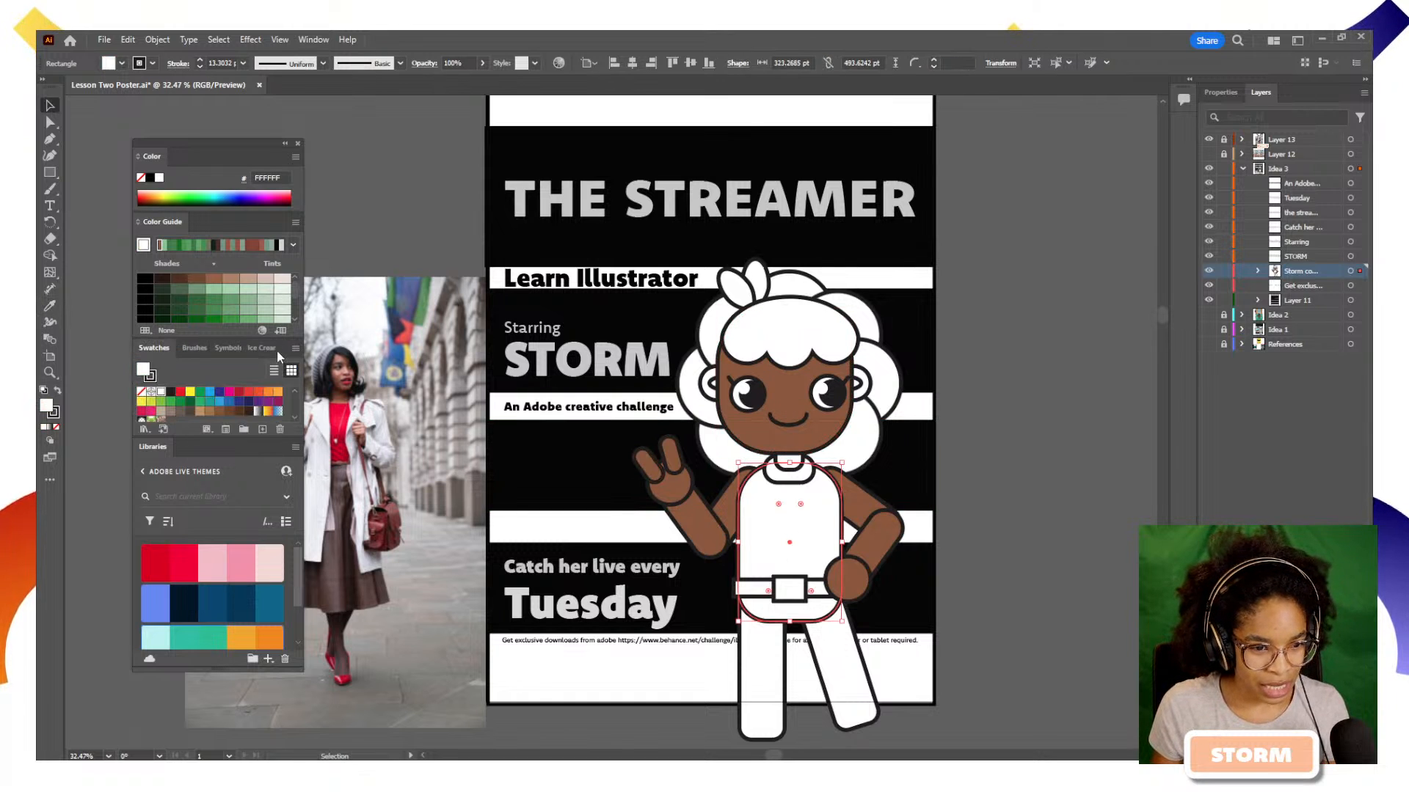
{"action": "left_click", "coordinate": [259, 347]}
{"action": "type", "text": "green"}
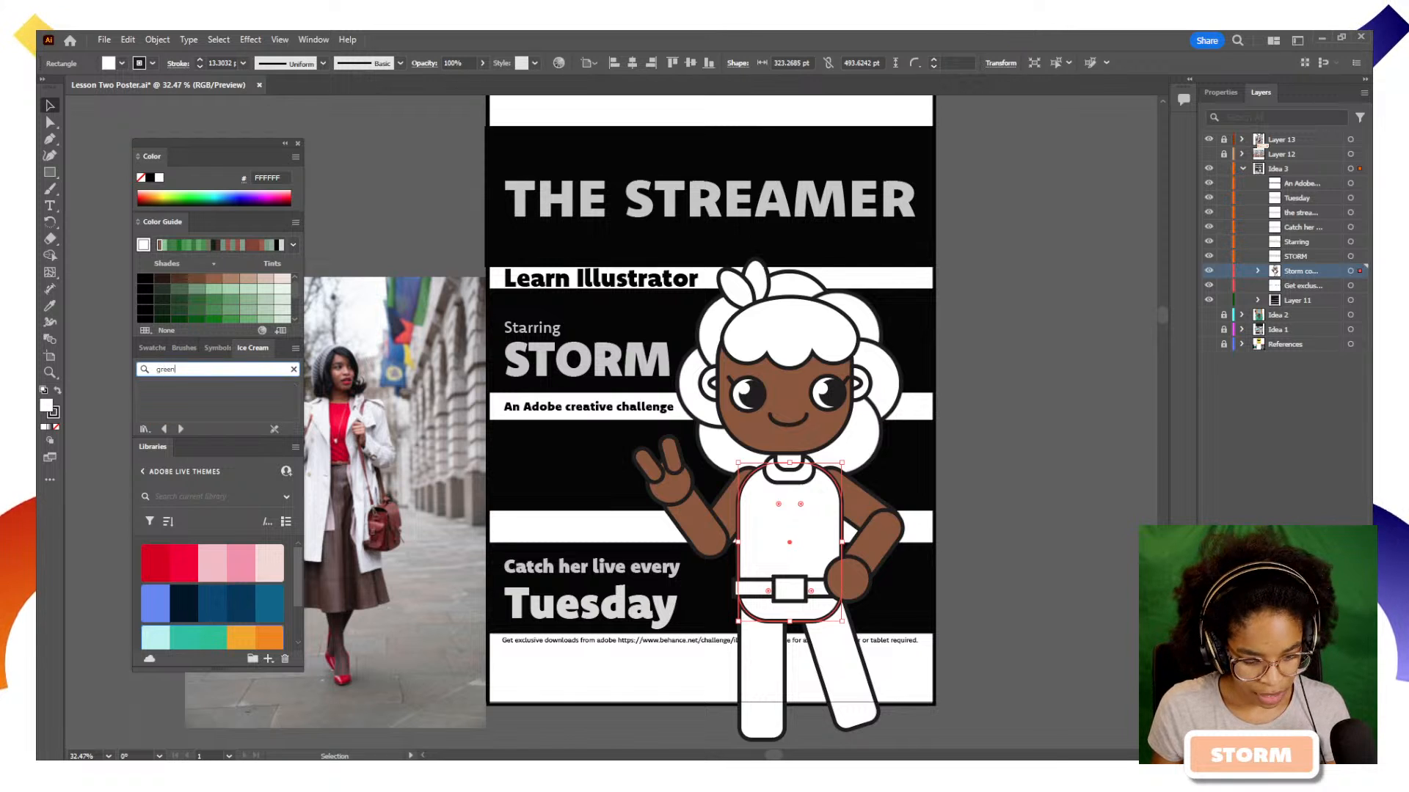
{"action": "key", "text": "Return"}
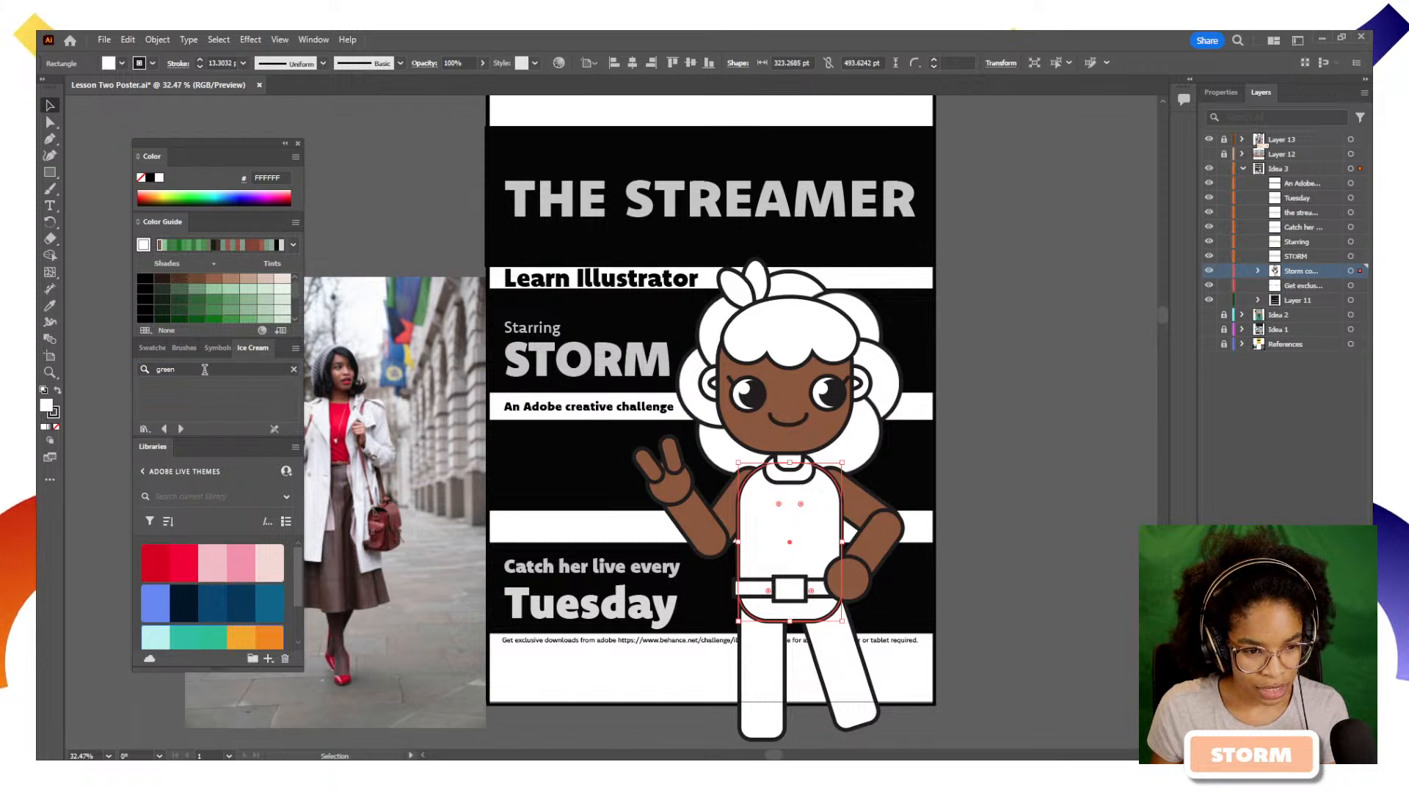
{"action": "left_click", "coordinate": [293, 372]}
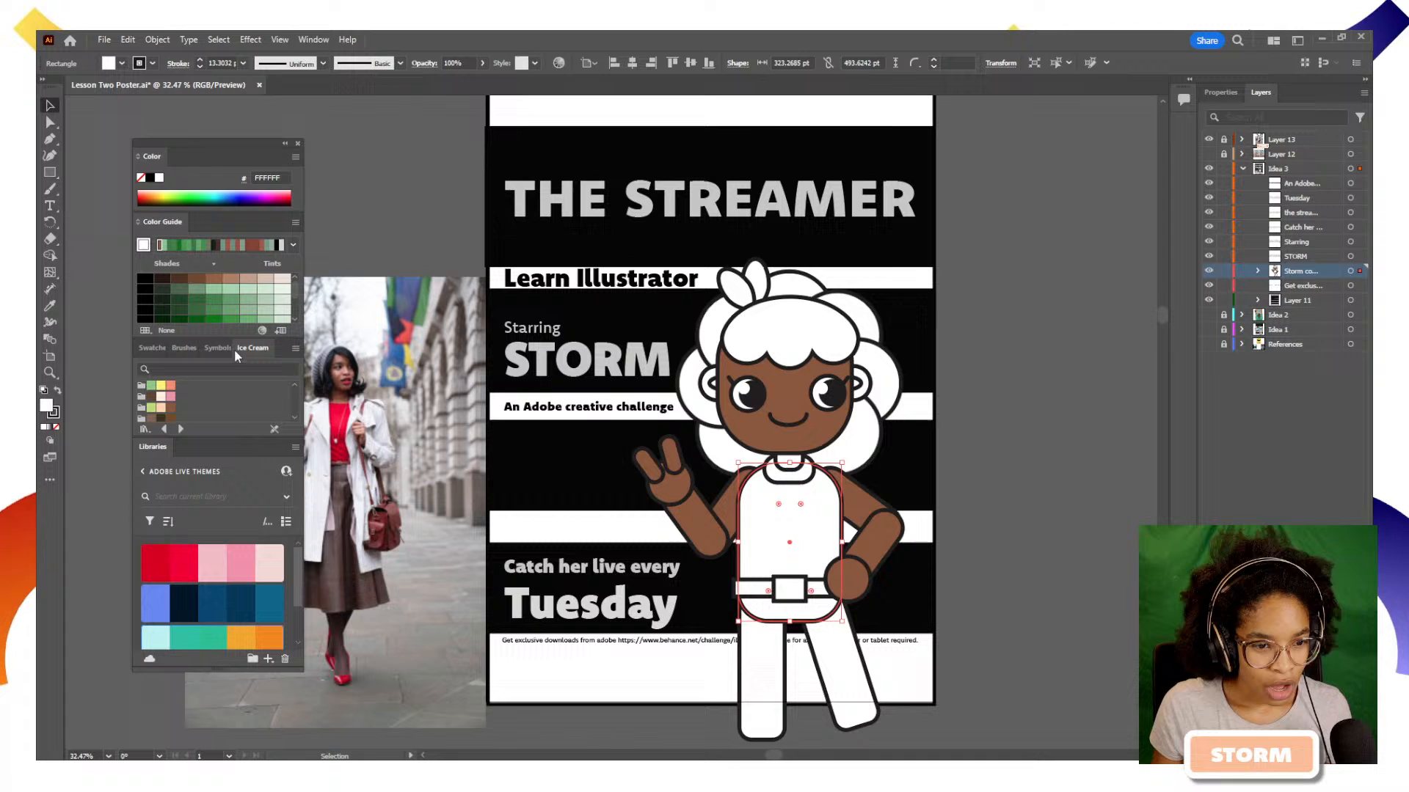
{"action": "left_click", "coordinate": [183, 350]}
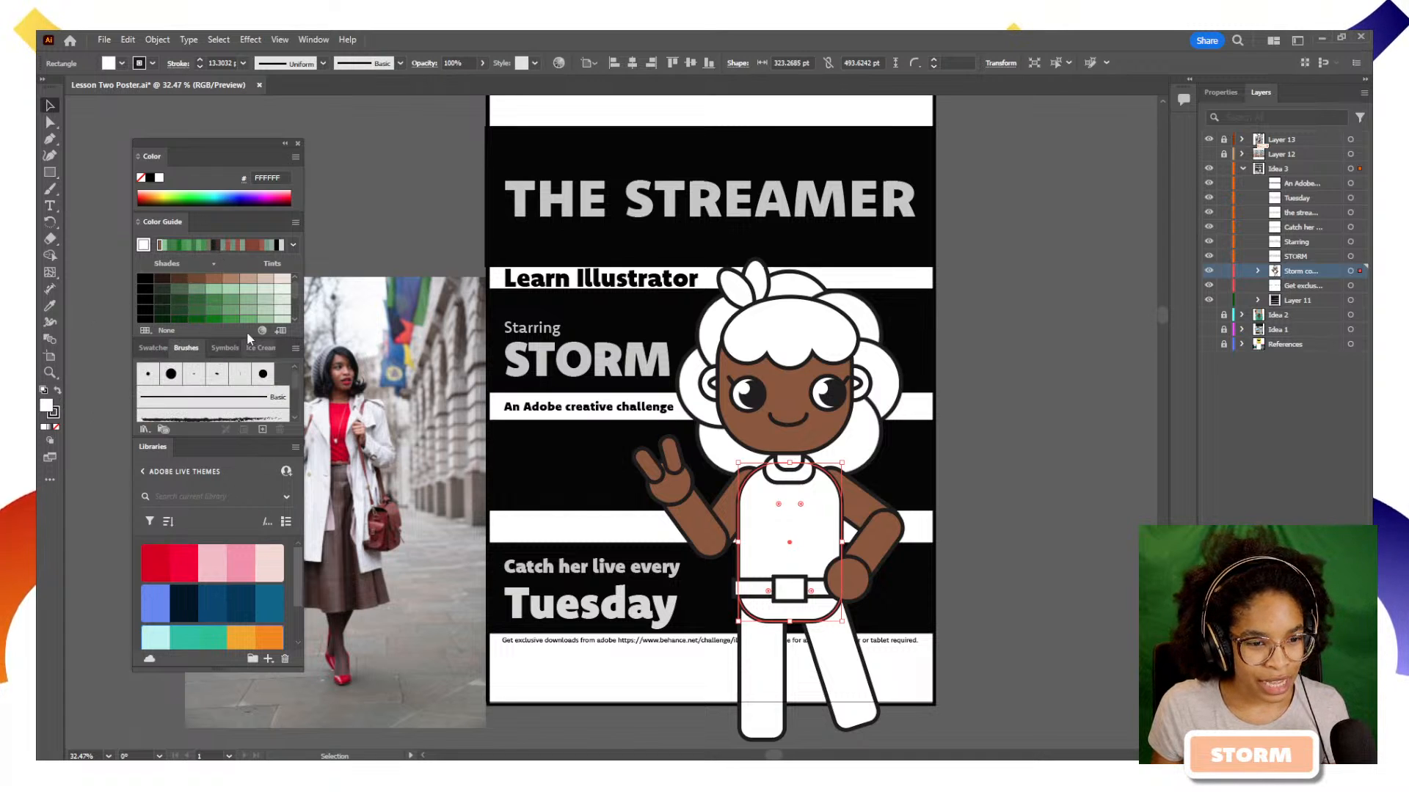
Fill the torso with a Color Guide green, set the harmony rule to Monochromatic, and recolour the torso with muted green 659369
{"action": "left_click", "coordinate": [230, 322]}
{"action": "left_click", "coordinate": [143, 248]}
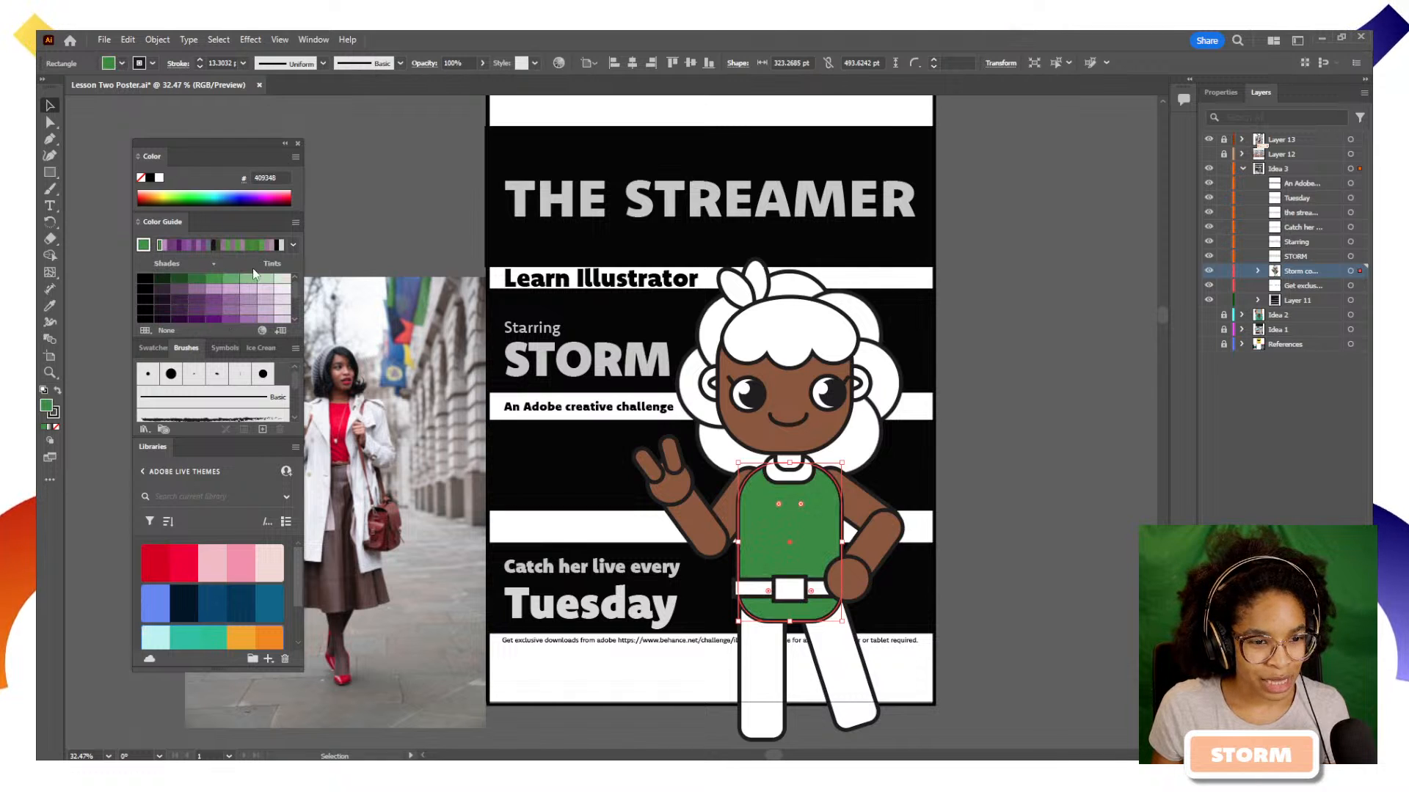
{"action": "left_click", "coordinate": [293, 244]}
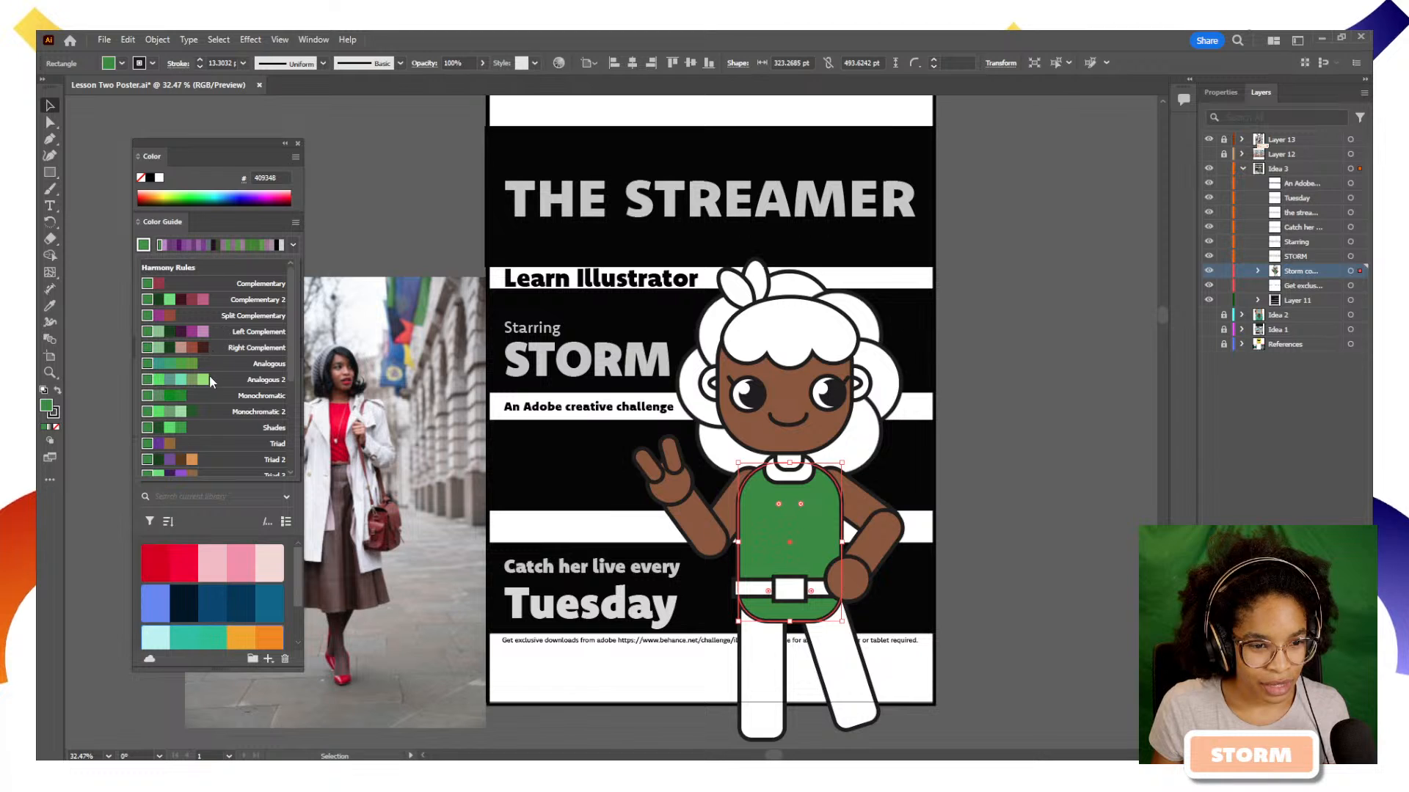
{"action": "left_click", "coordinate": [224, 397]}
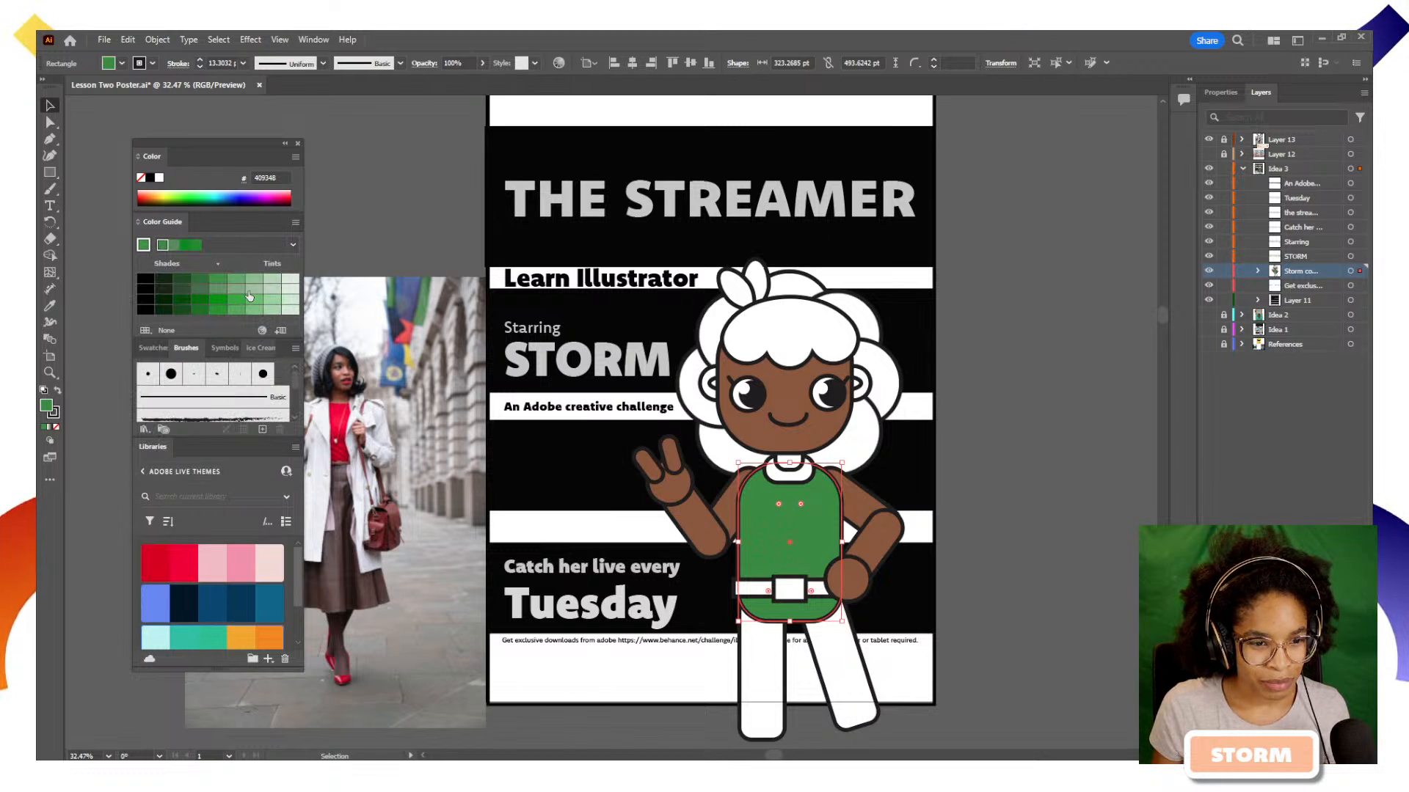
{"action": "left_click", "coordinate": [213, 291]}
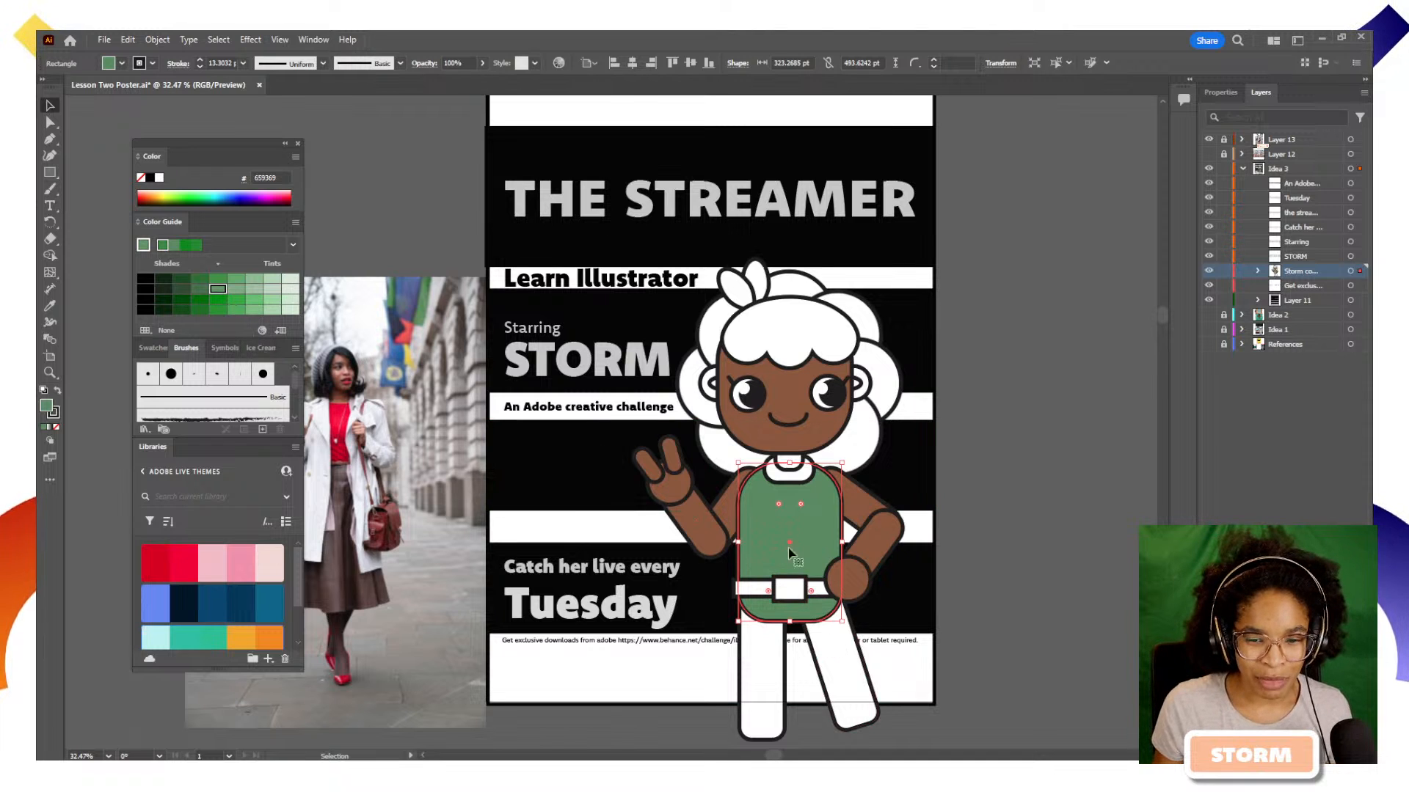
Fill the character's collar with the dark green 306E36 shade from the Color Guide and deselect it
{"action": "left_click", "coordinate": [799, 477]}
{"action": "left_click", "coordinate": [787, 534]}
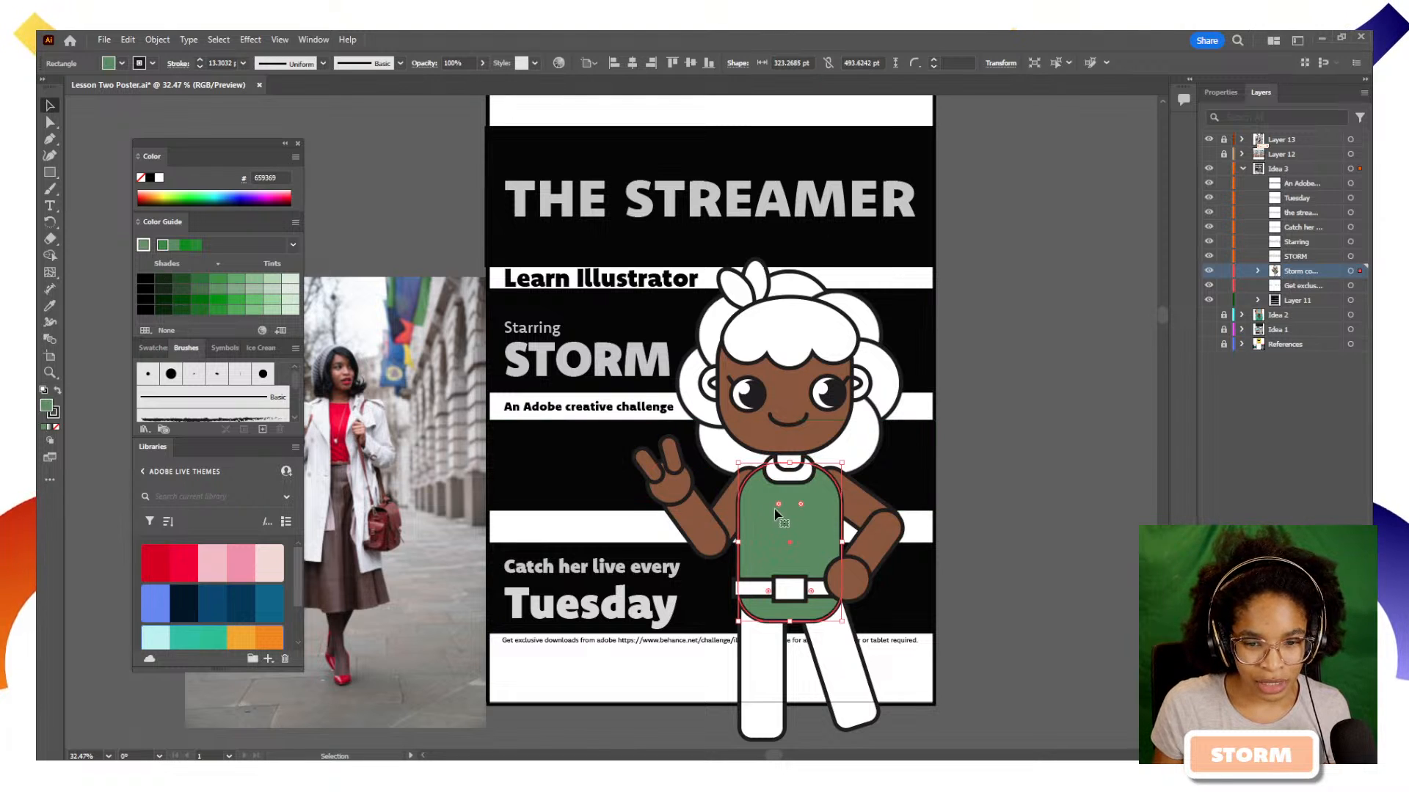
{"action": "left_click", "coordinate": [783, 478]}
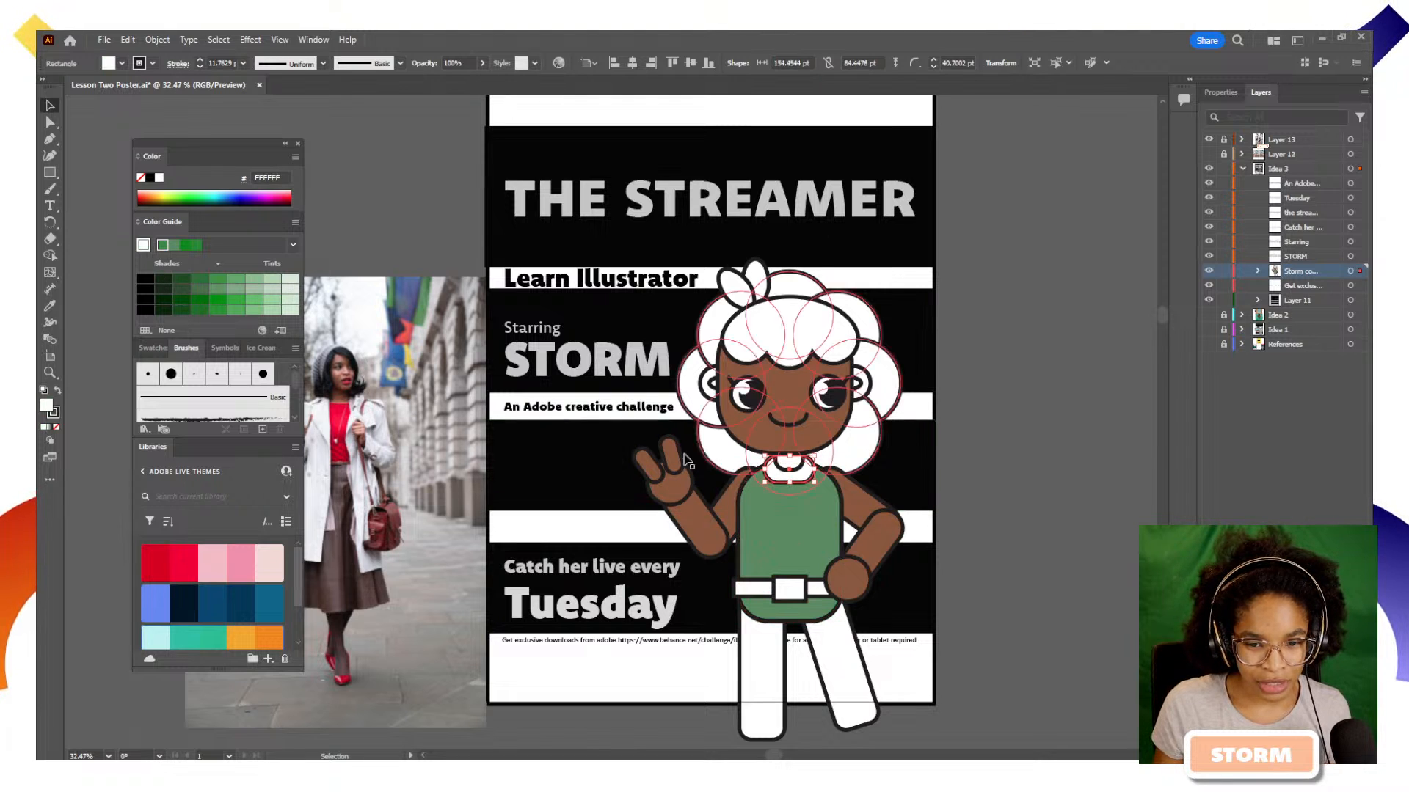
{"action": "left_click", "coordinate": [194, 279]}
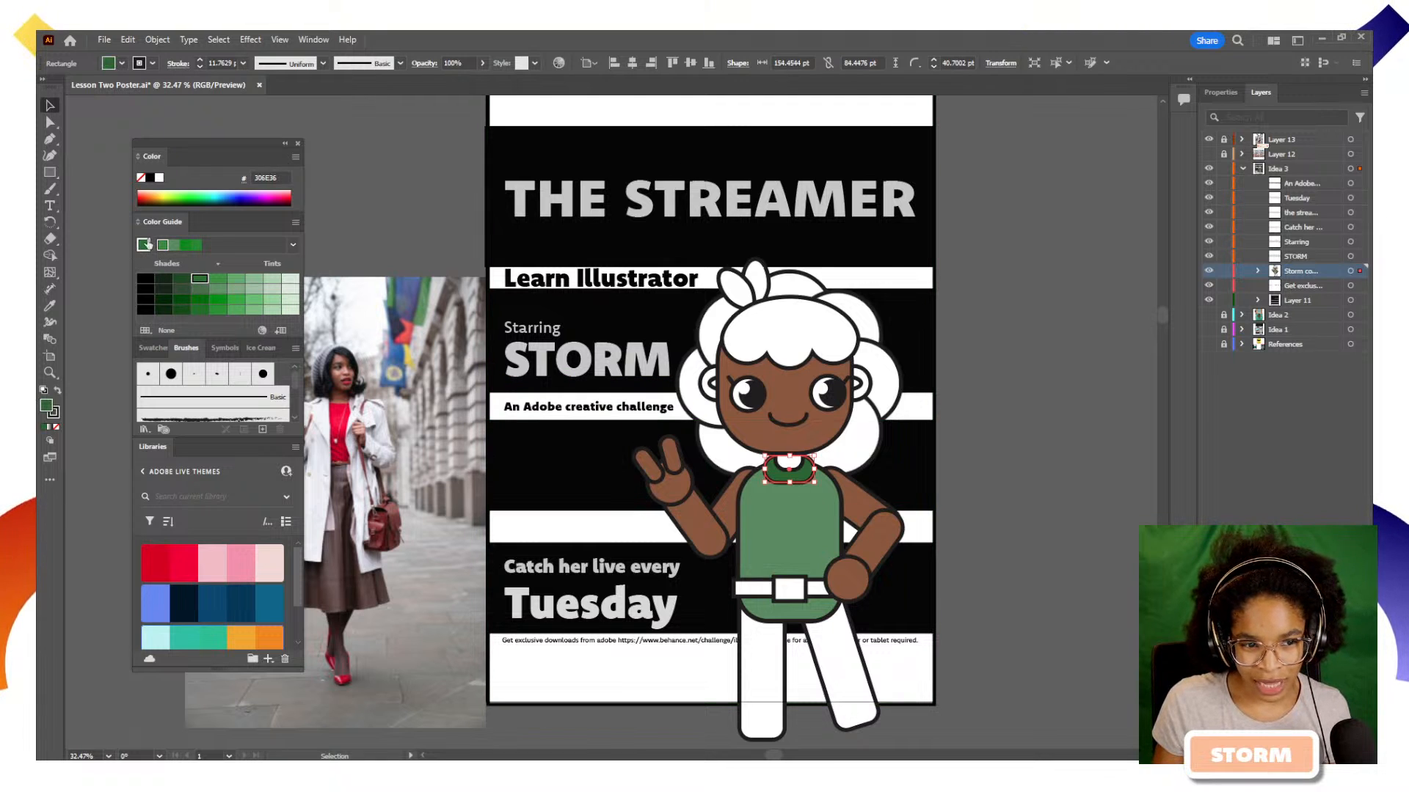
{"action": "left_click", "coordinate": [995, 514]}
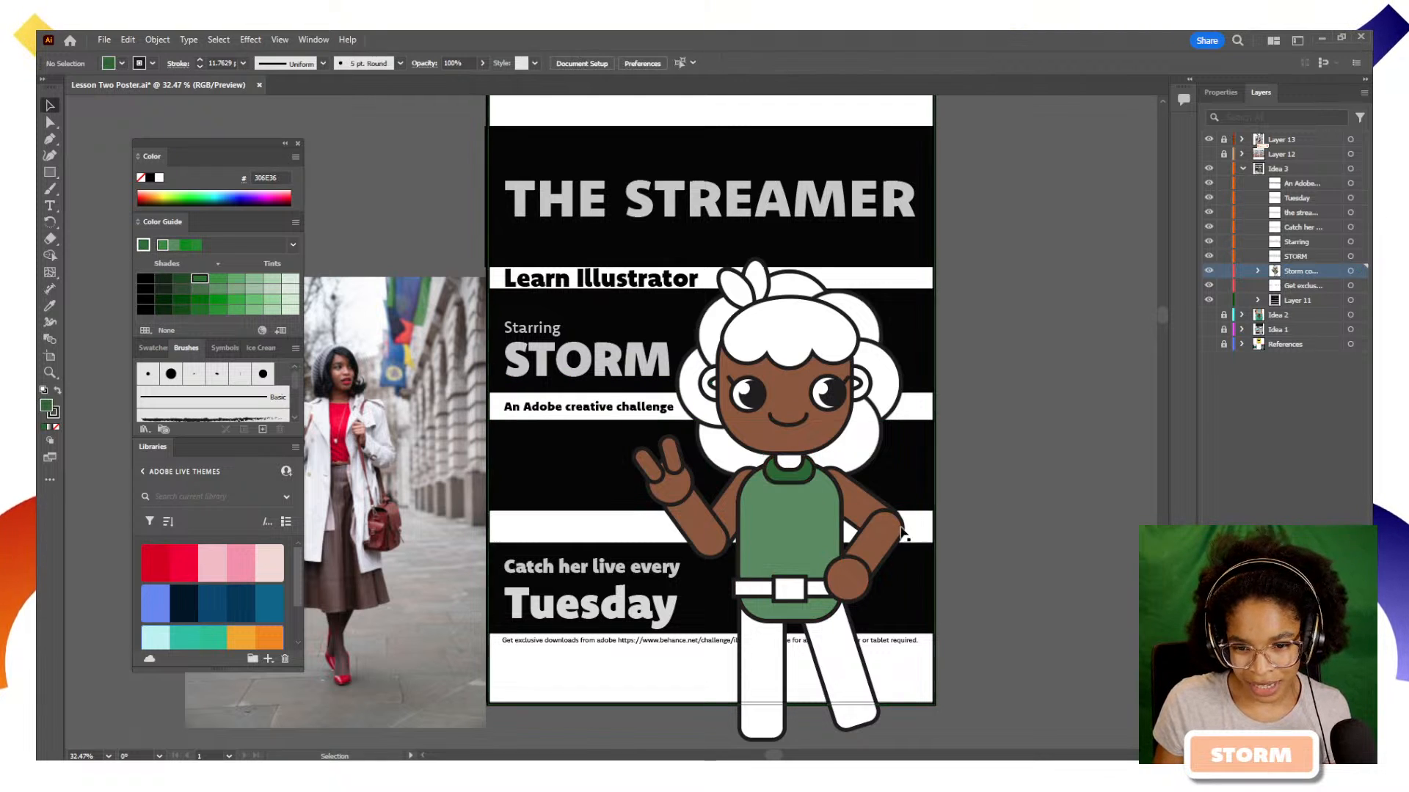
Apply the face's brown fill to the character's neck with the Eyedropper tool
{"action": "left_click", "coordinate": [805, 450]}
{"action": "key", "text": "i"}
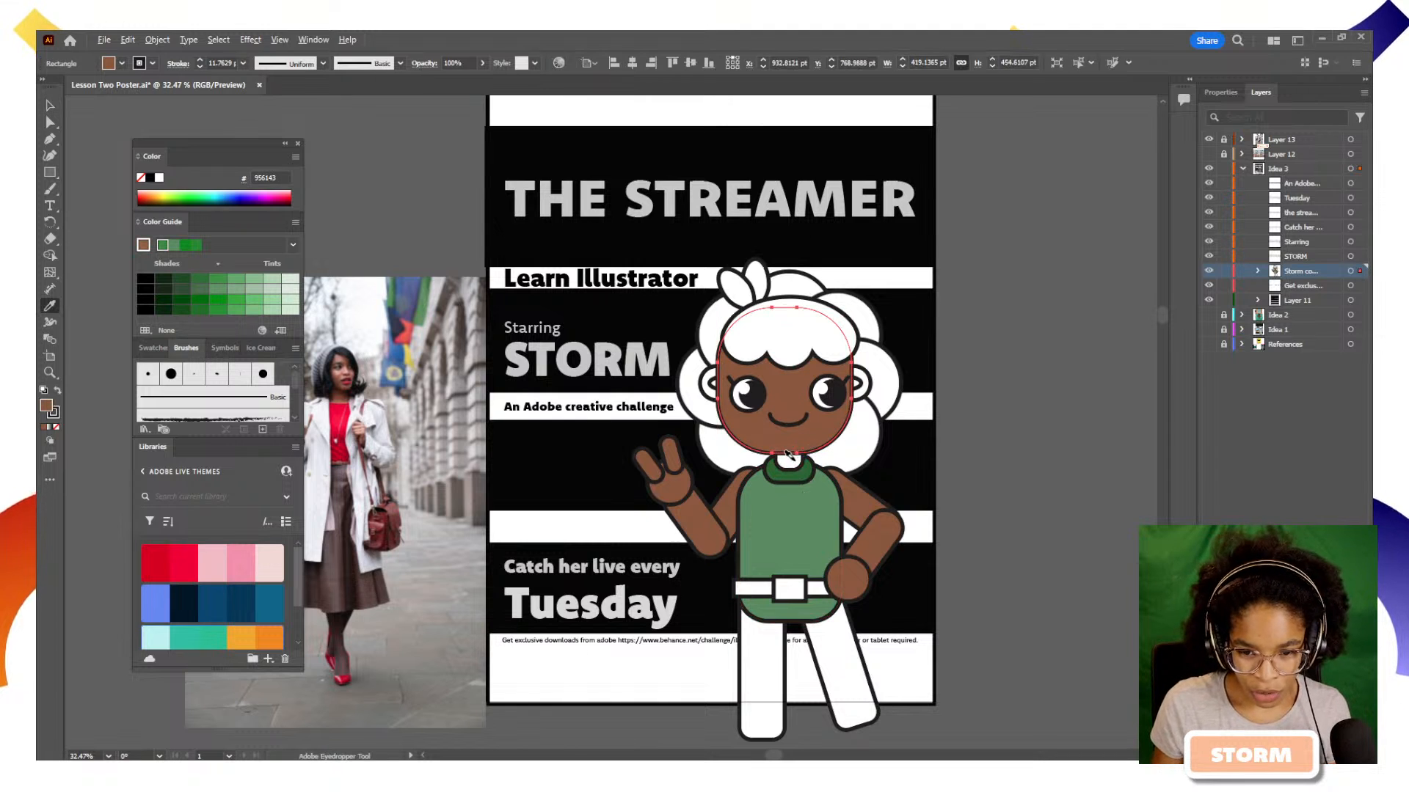
{"action": "key", "text": "v"}
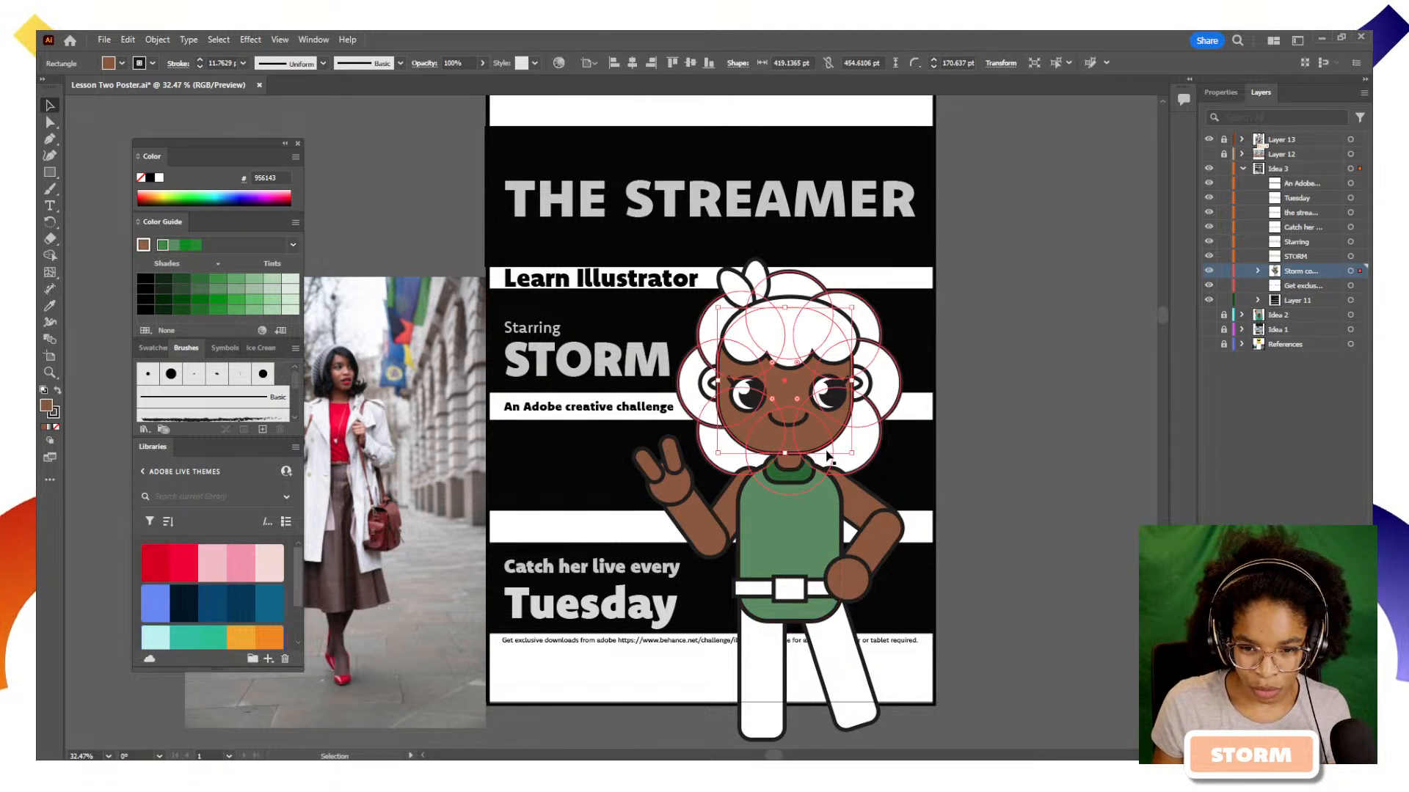
{"action": "left_click", "coordinate": [801, 434]}
{"action": "key", "text": "i"}
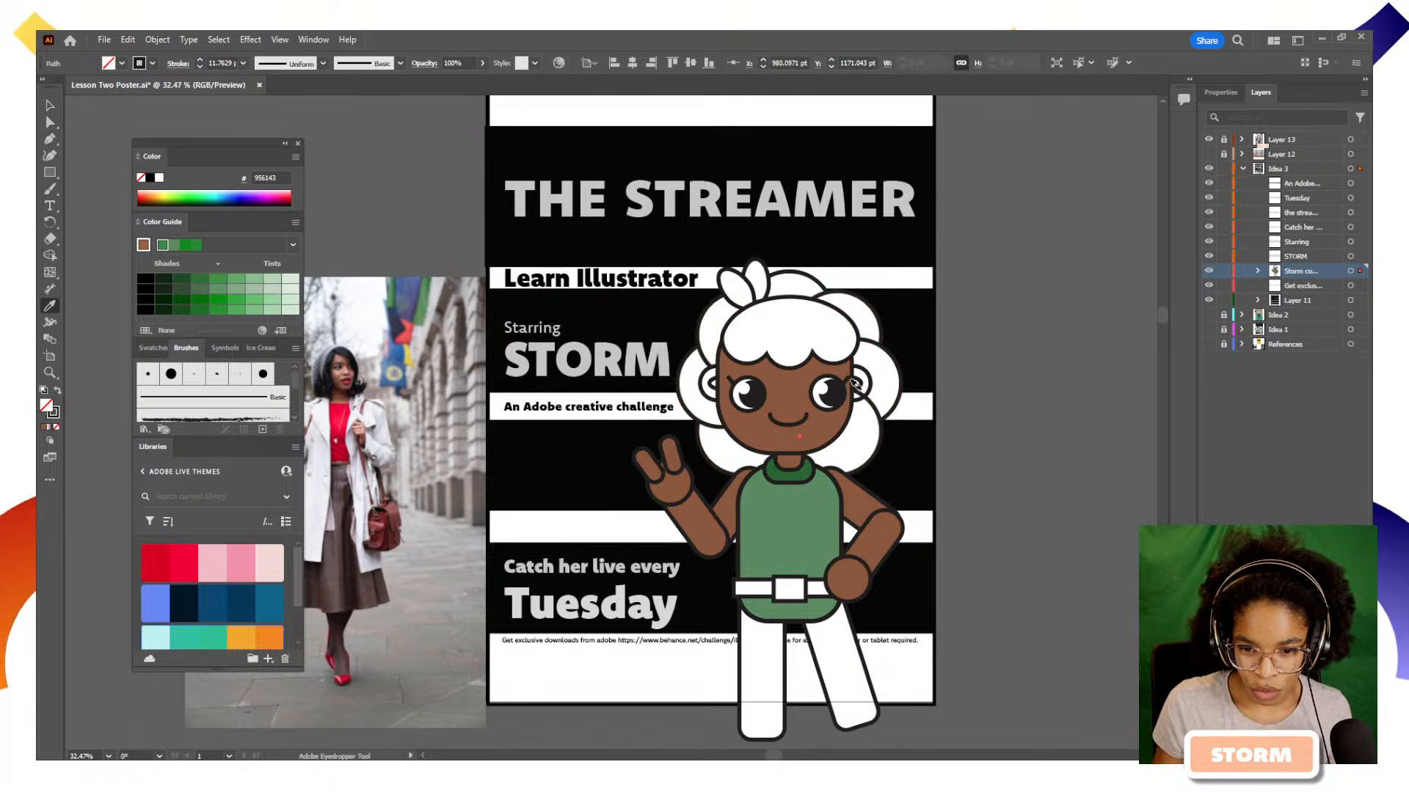
{"action": "left_click", "coordinate": [848, 415]}
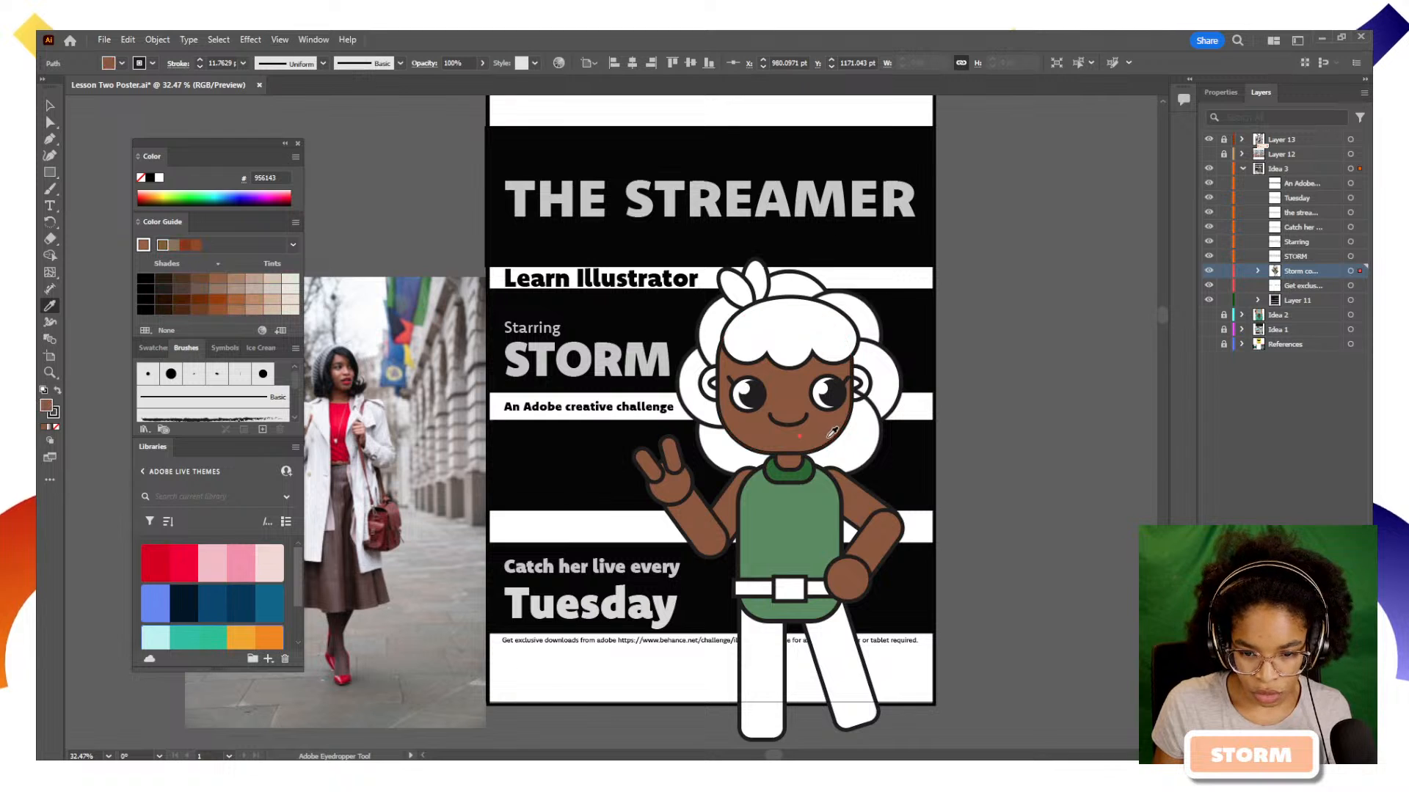
{"action": "left_click", "coordinate": [877, 402], "text": "alt"}
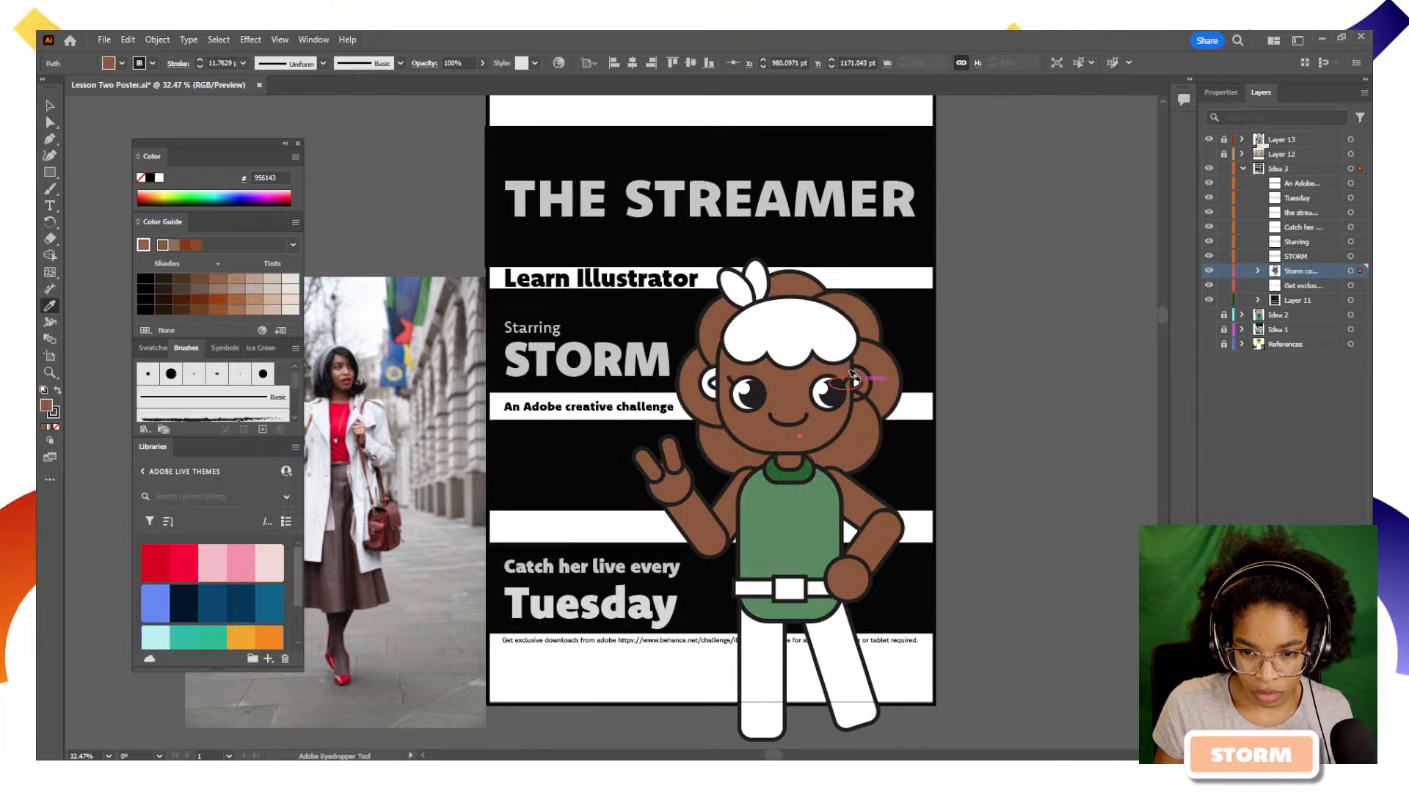
{"action": "left_click", "coordinate": [865, 385], "text": "alt"}
{"action": "key", "text": "ctrl+z"}
{"action": "key", "text": "ctrl+z"}
{"action": "key", "text": "ctrl+z"}
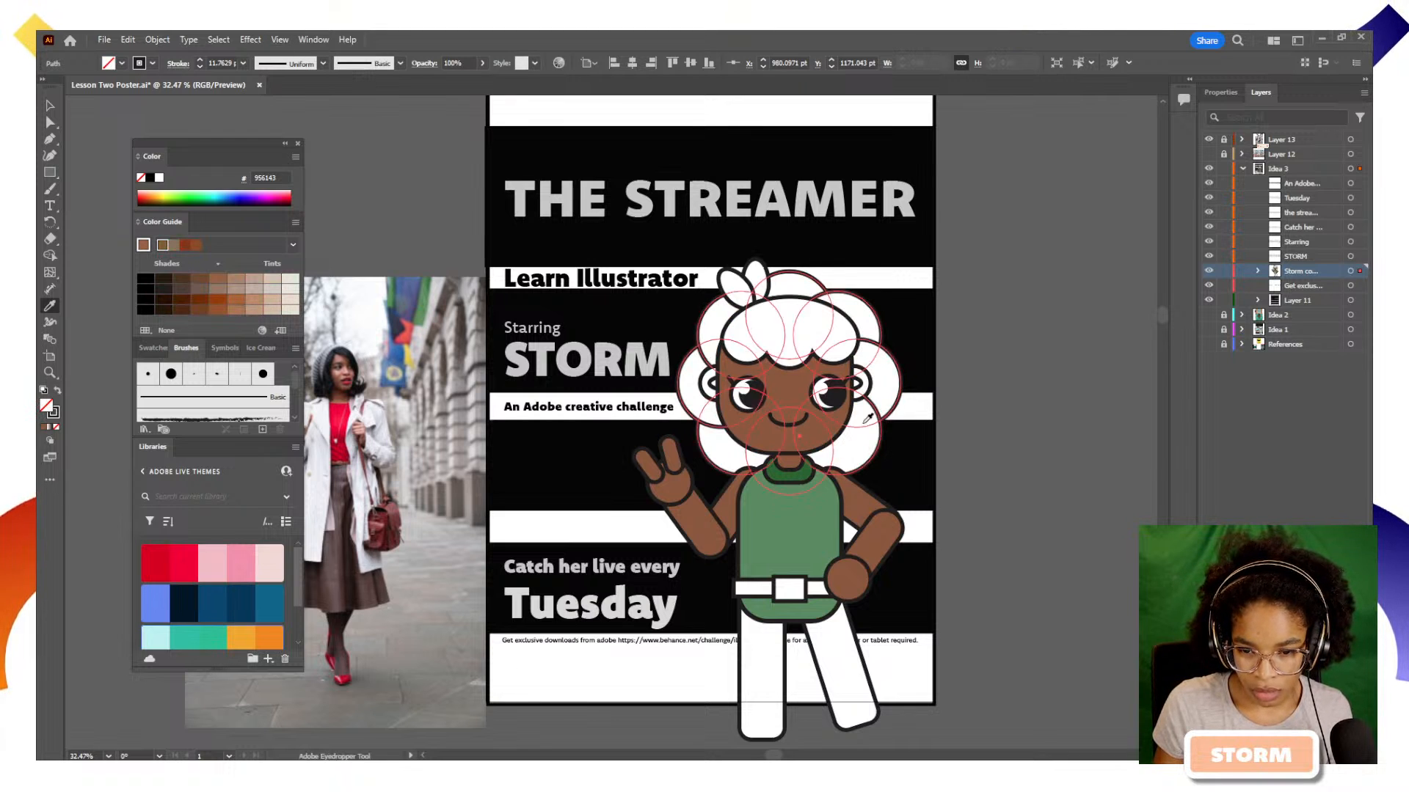
Apply the face's brown fill to both of the character's ears with the Eyedropper tool
{"action": "key", "text": "v"}
{"action": "left_click", "coordinate": [829, 433]}
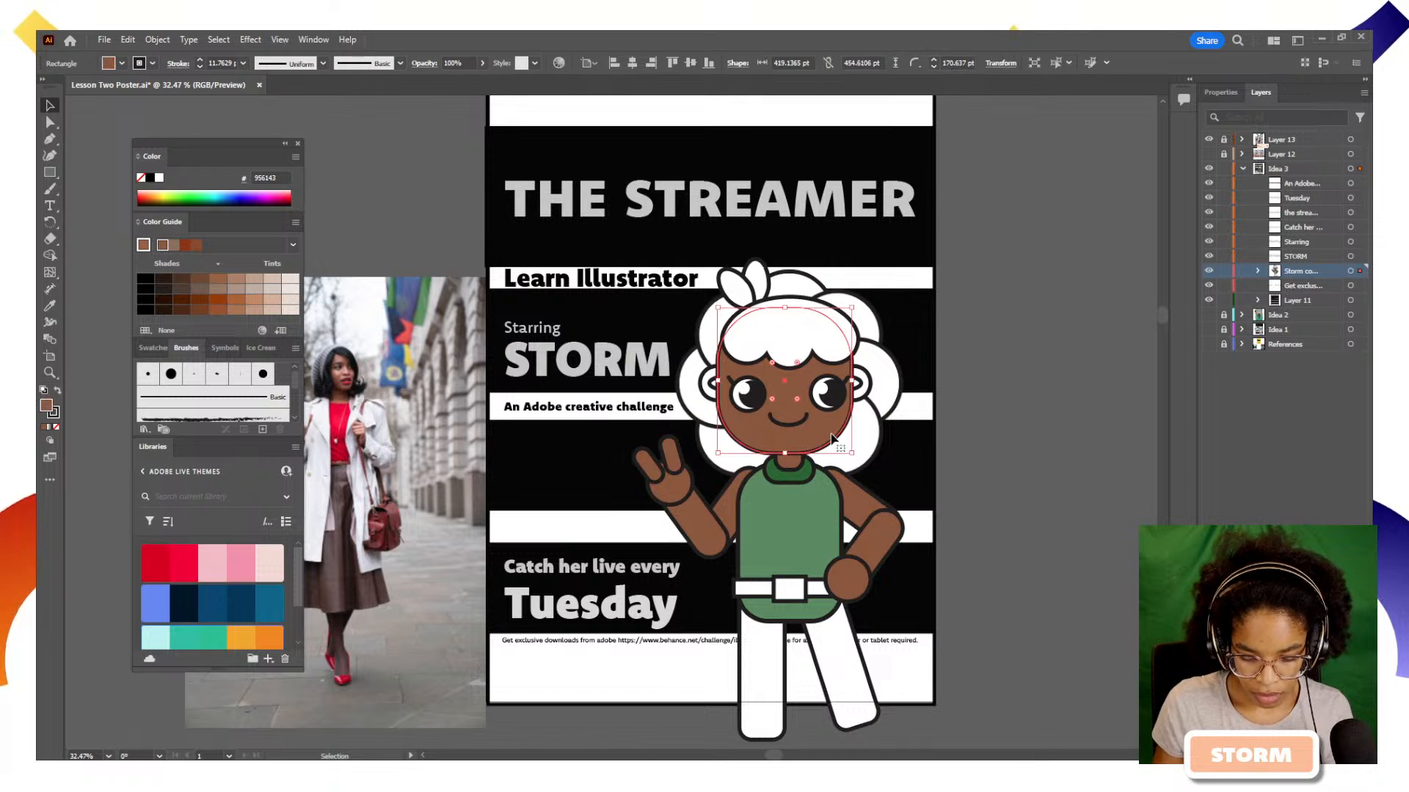
{"action": "key", "text": "i"}
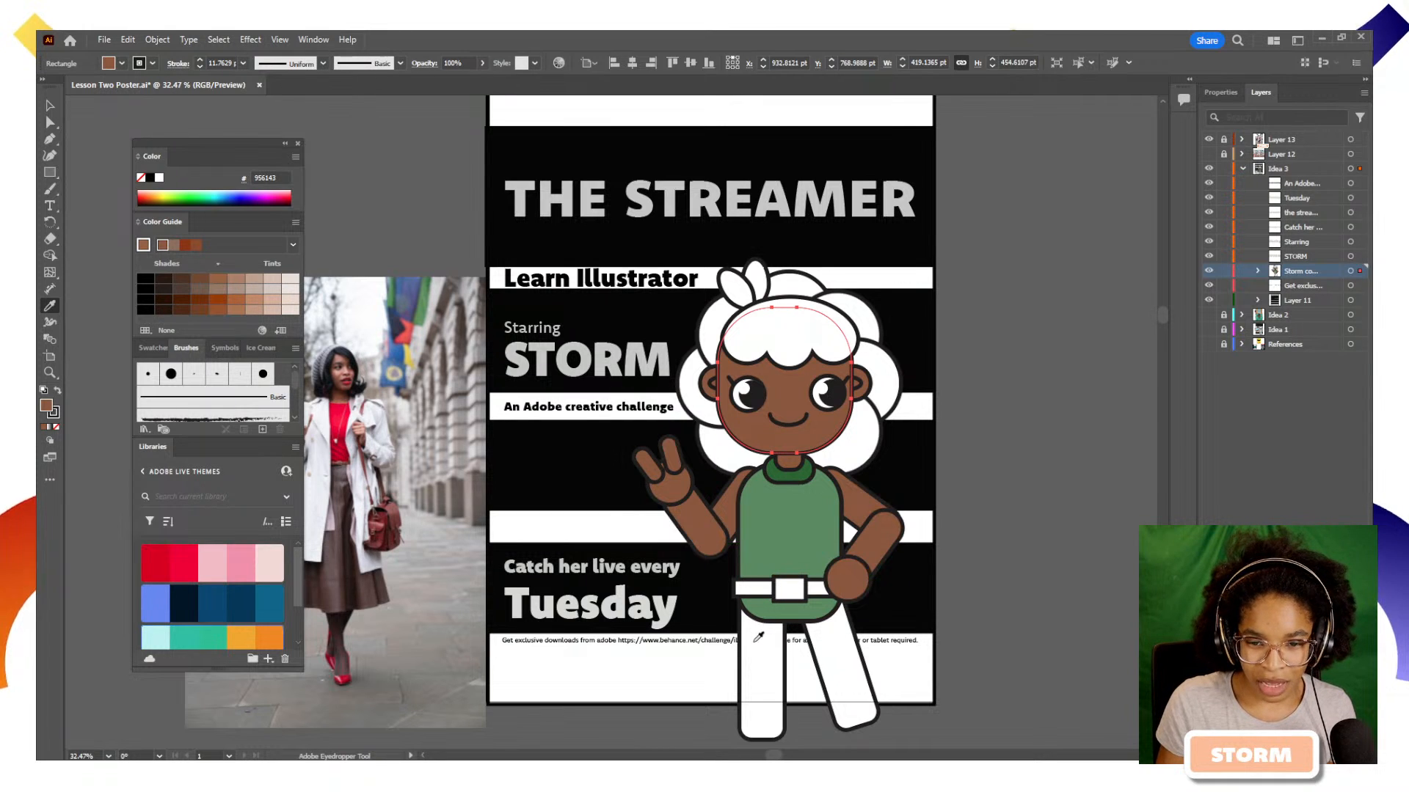
{"action": "key", "text": "alt"}
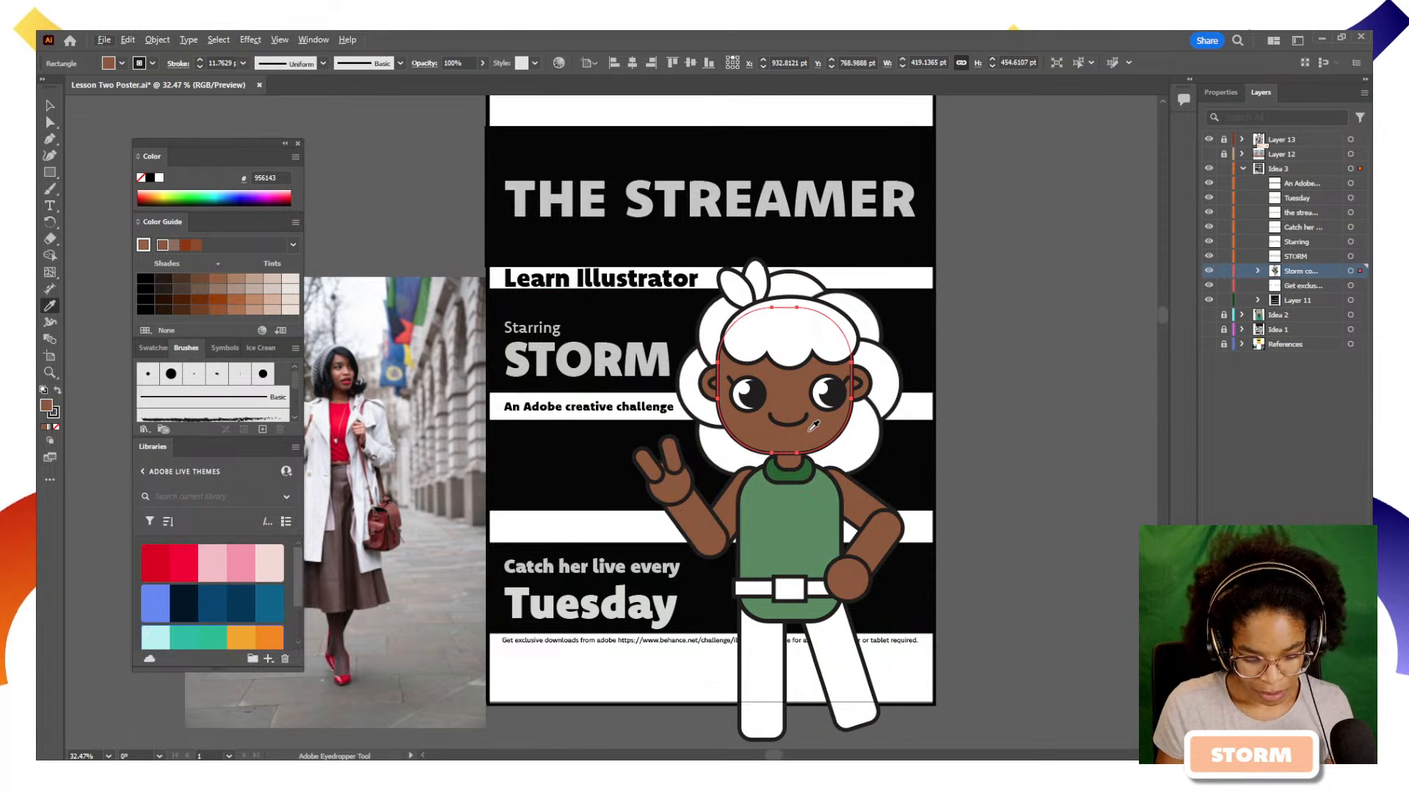
{"action": "key", "text": "v"}
{"action": "left_click", "coordinate": [1132, 487]}
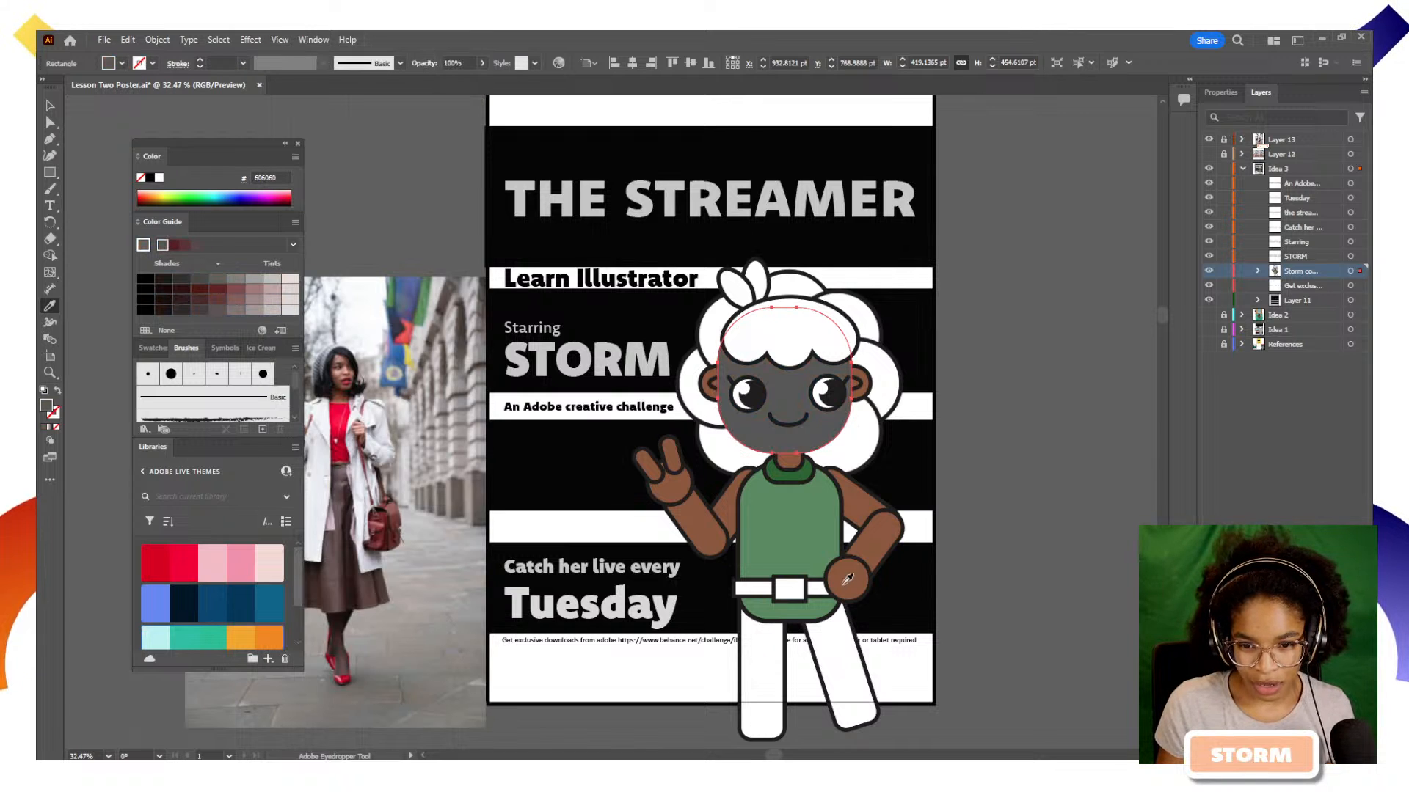
{"action": "left_click", "coordinate": [845, 580]}
Fill both of the character's legs with pink F291AB from the red heart shapes theme in the Adobe Live Themes library
{"action": "key", "text": "v"}
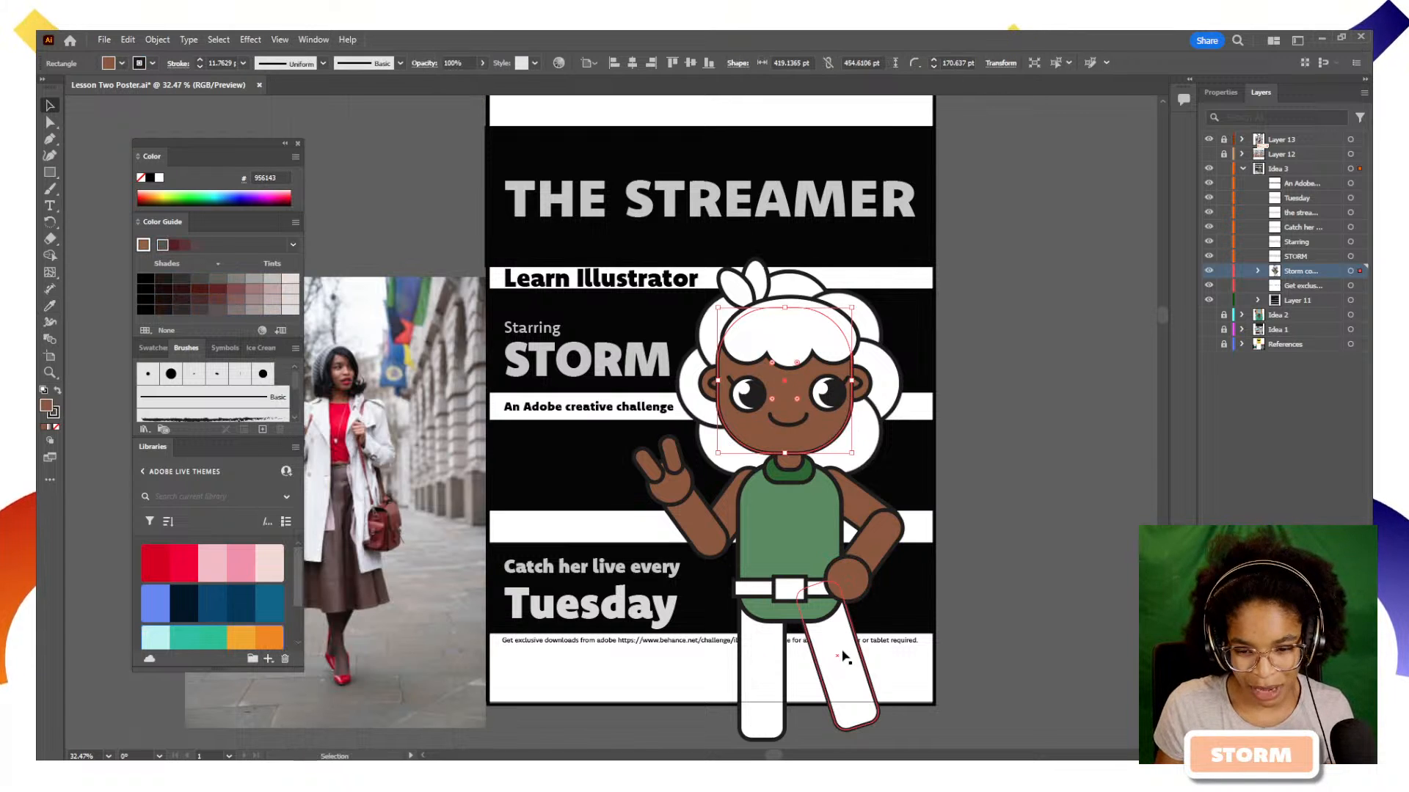
{"action": "left_click", "coordinate": [844, 634]}
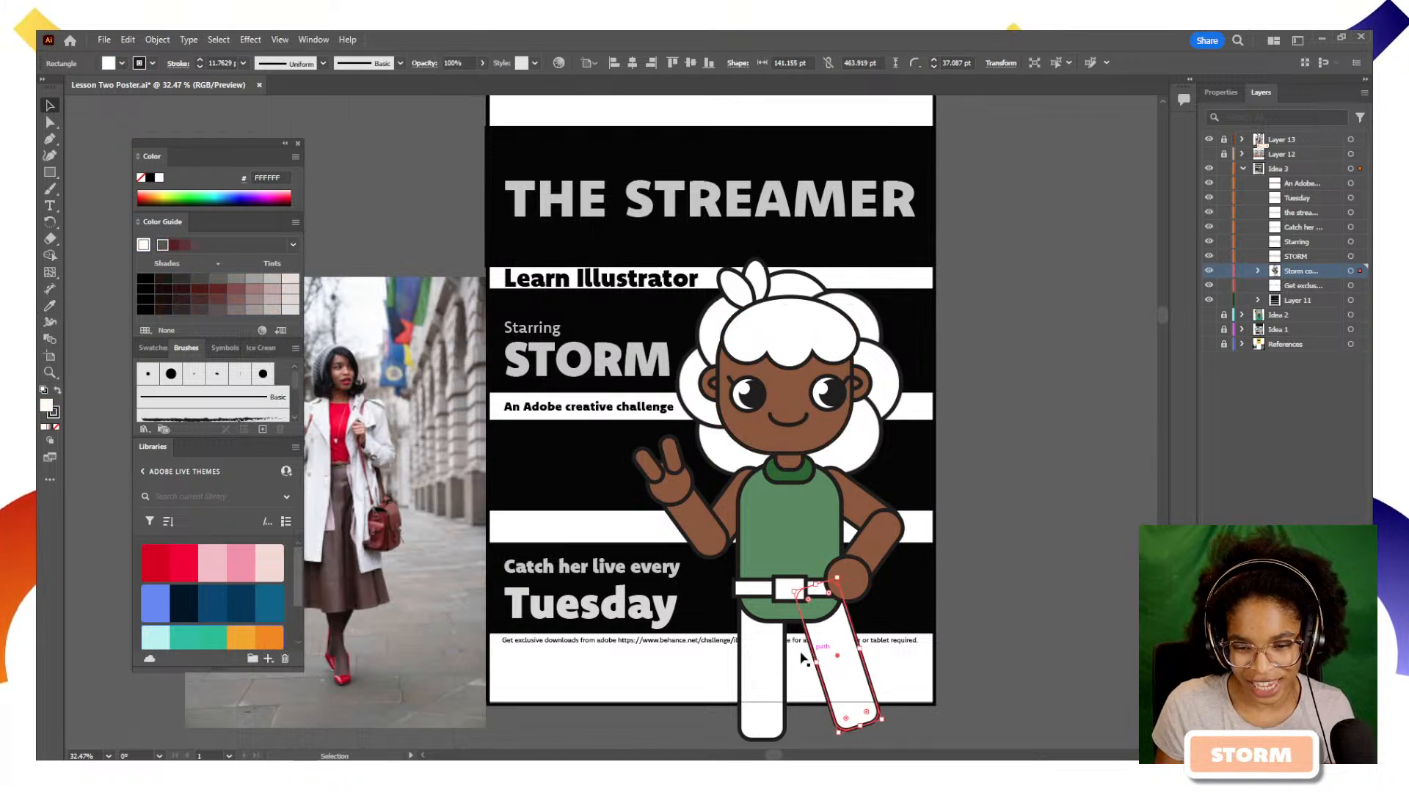
{"action": "left_click", "coordinate": [254, 570]}
{"action": "left_click", "coordinate": [764, 664]}
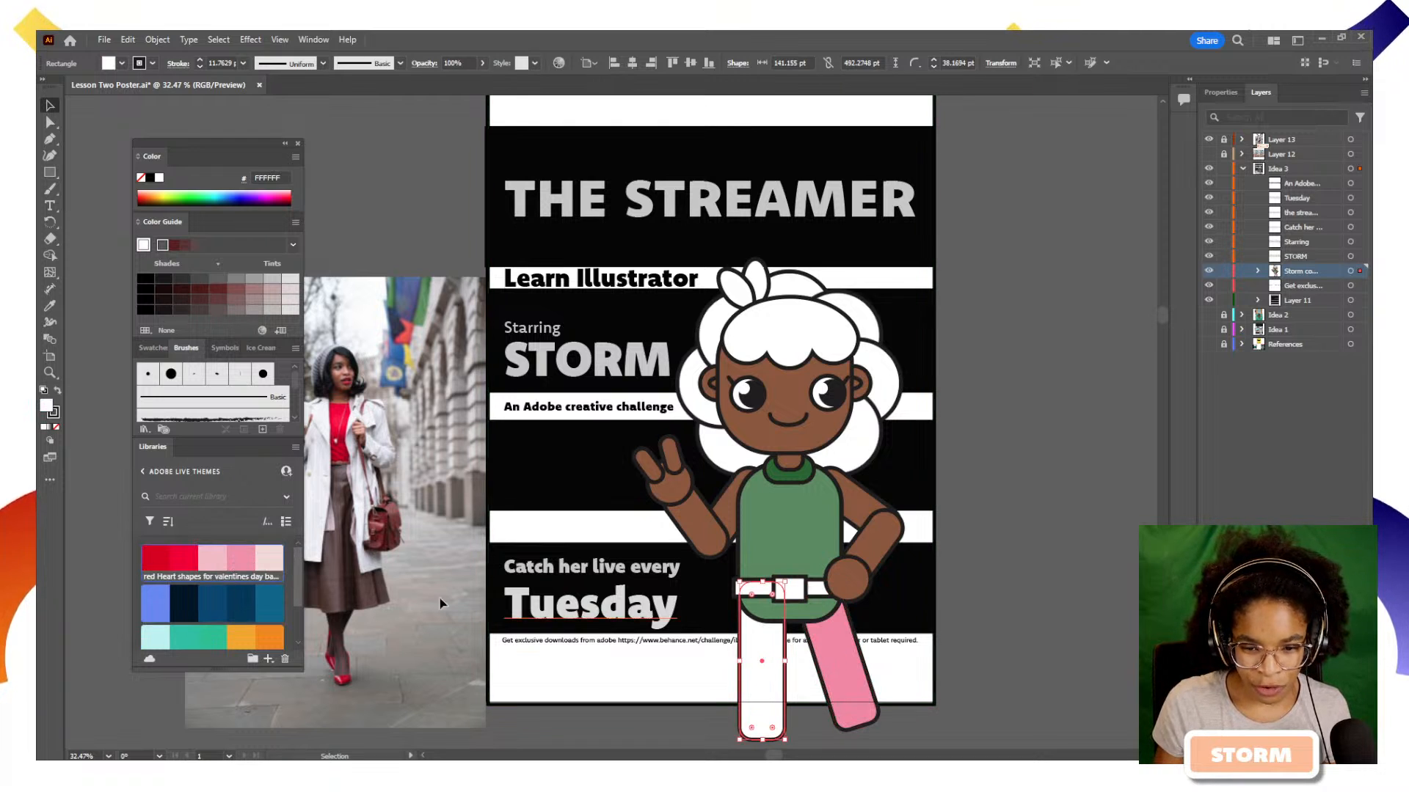
{"action": "left_click", "coordinate": [235, 570]}
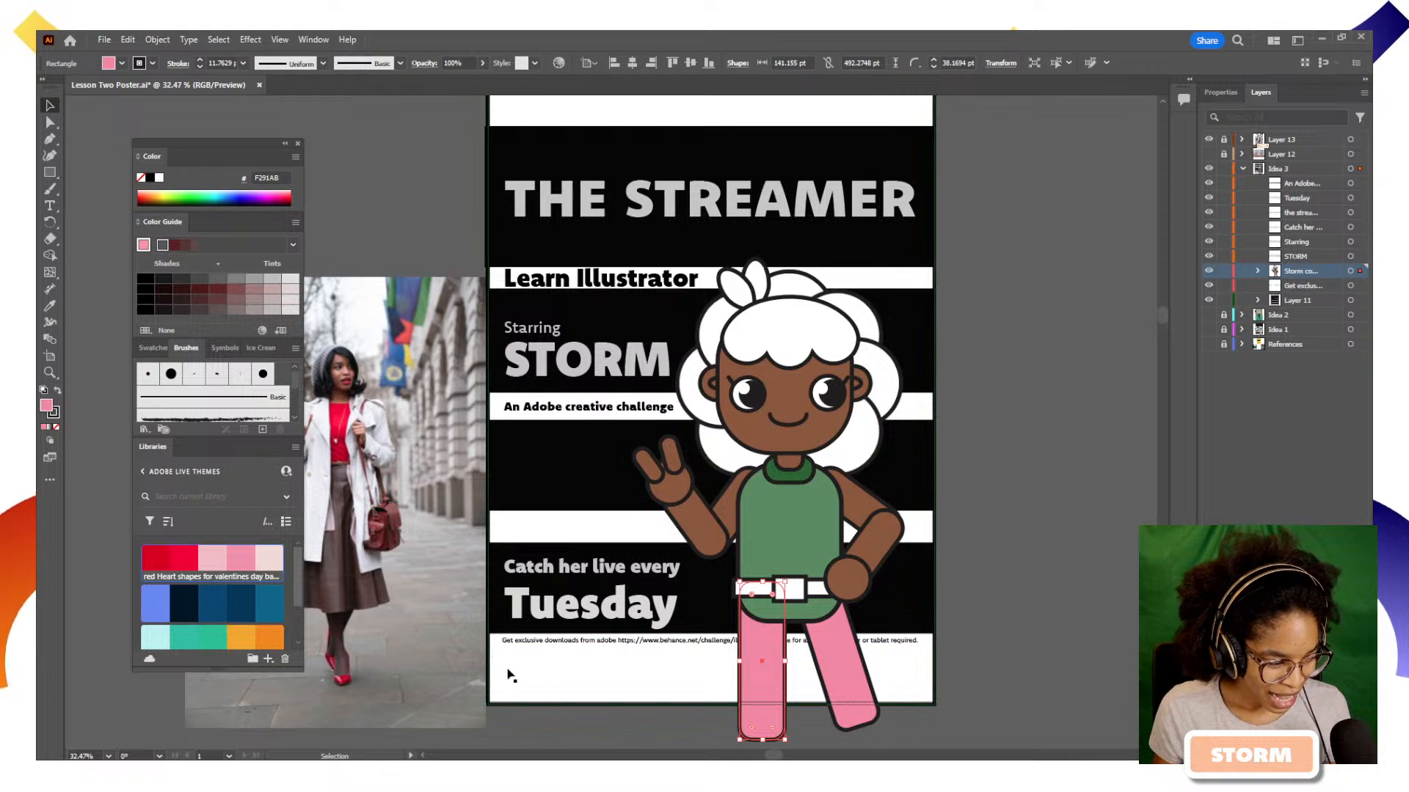
Set the Color Guide to the Triad 2 harmony based on the torso's green and fill the belt strap with dark brown 604C38
{"action": "left_click", "coordinate": [791, 589]}
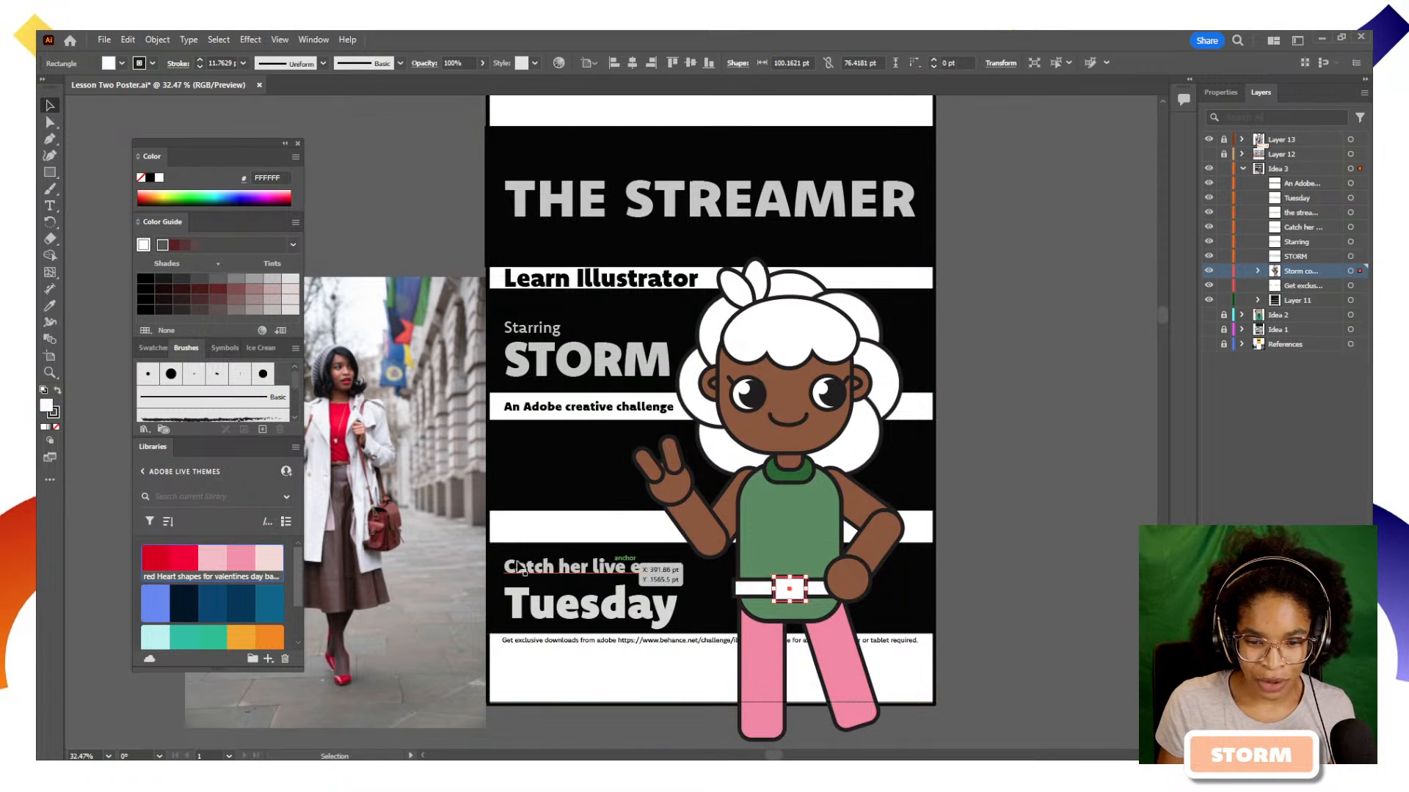
{"action": "scroll", "coordinate": [218, 587], "scroll_direction": "down", "scroll_amount": 2}
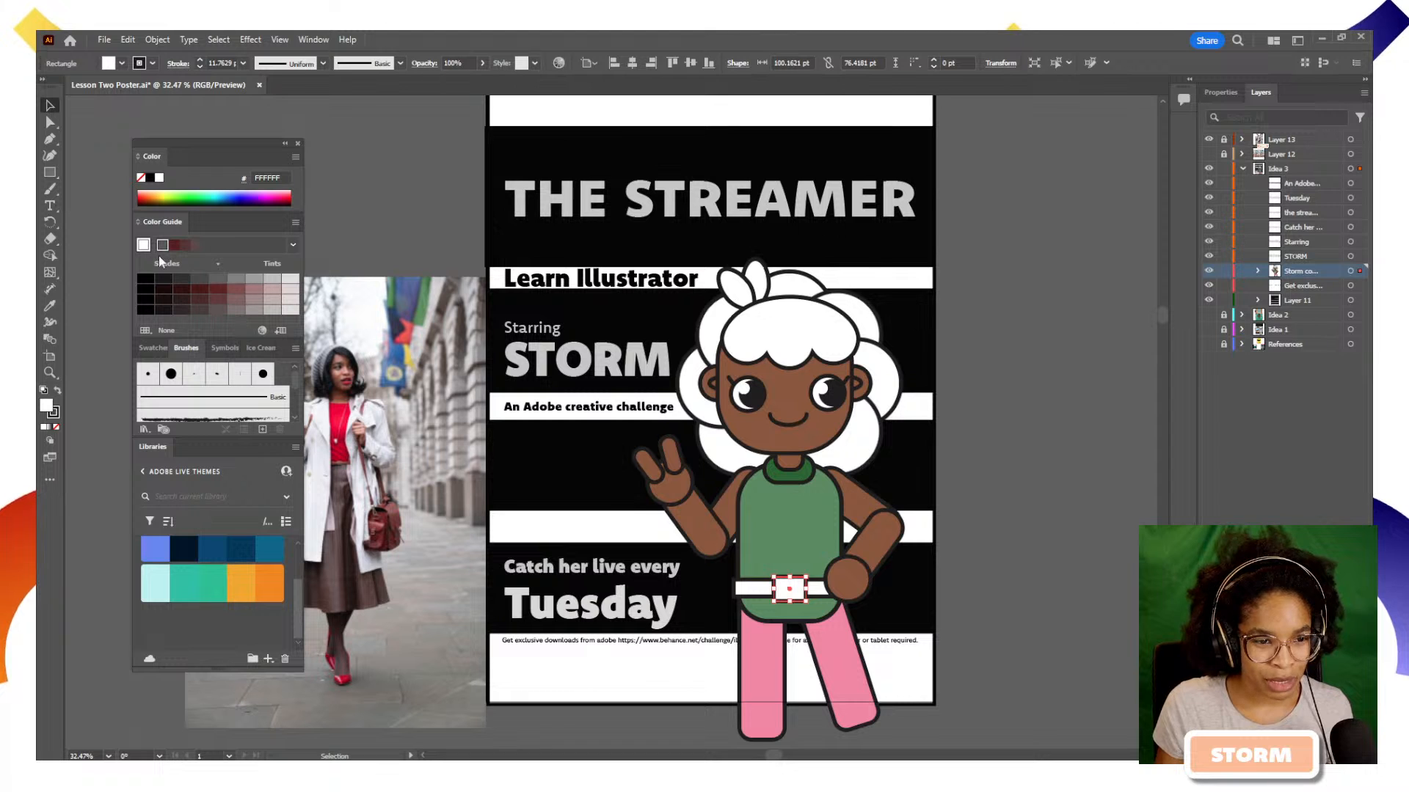
{"action": "left_click", "coordinate": [760, 529]}
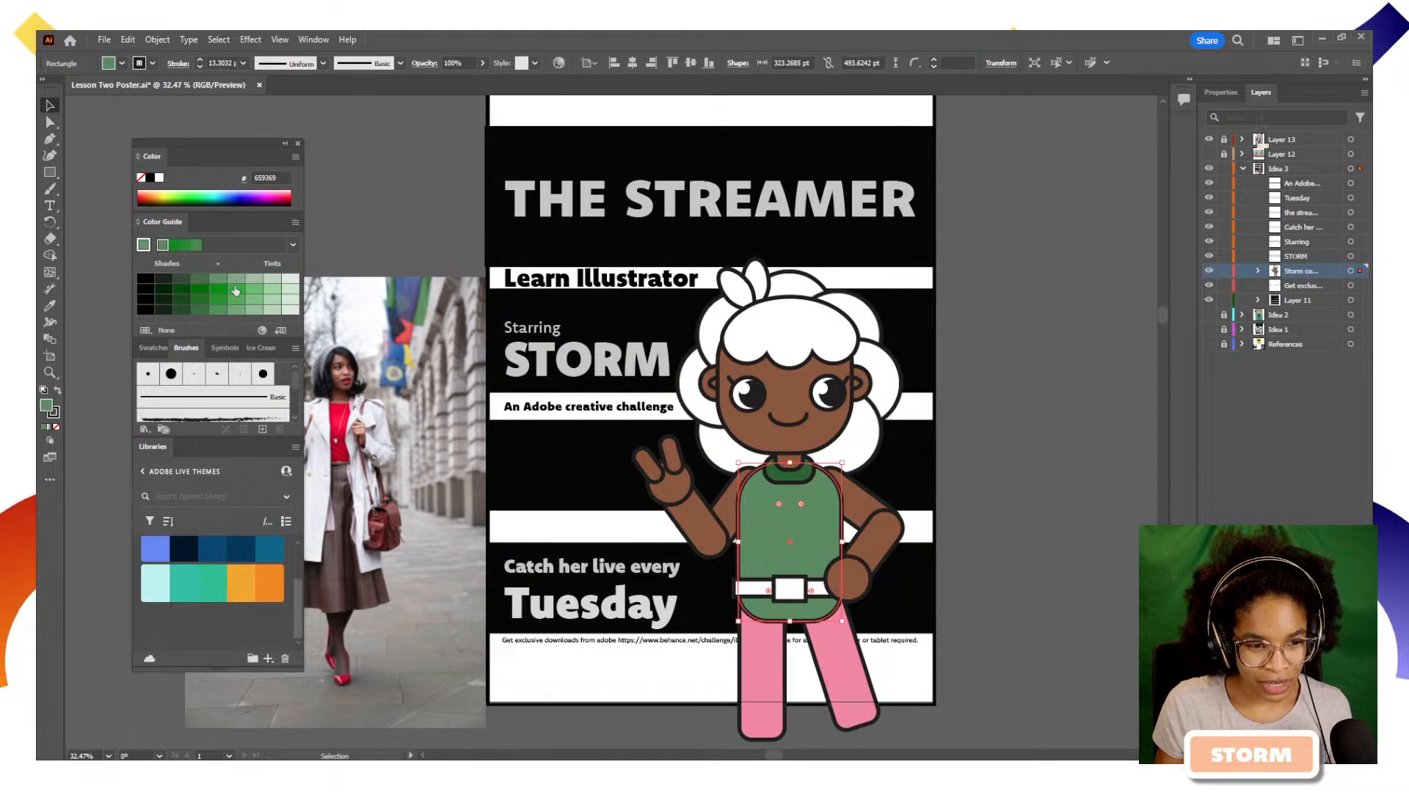
{"action": "left_click", "coordinate": [293, 245]}
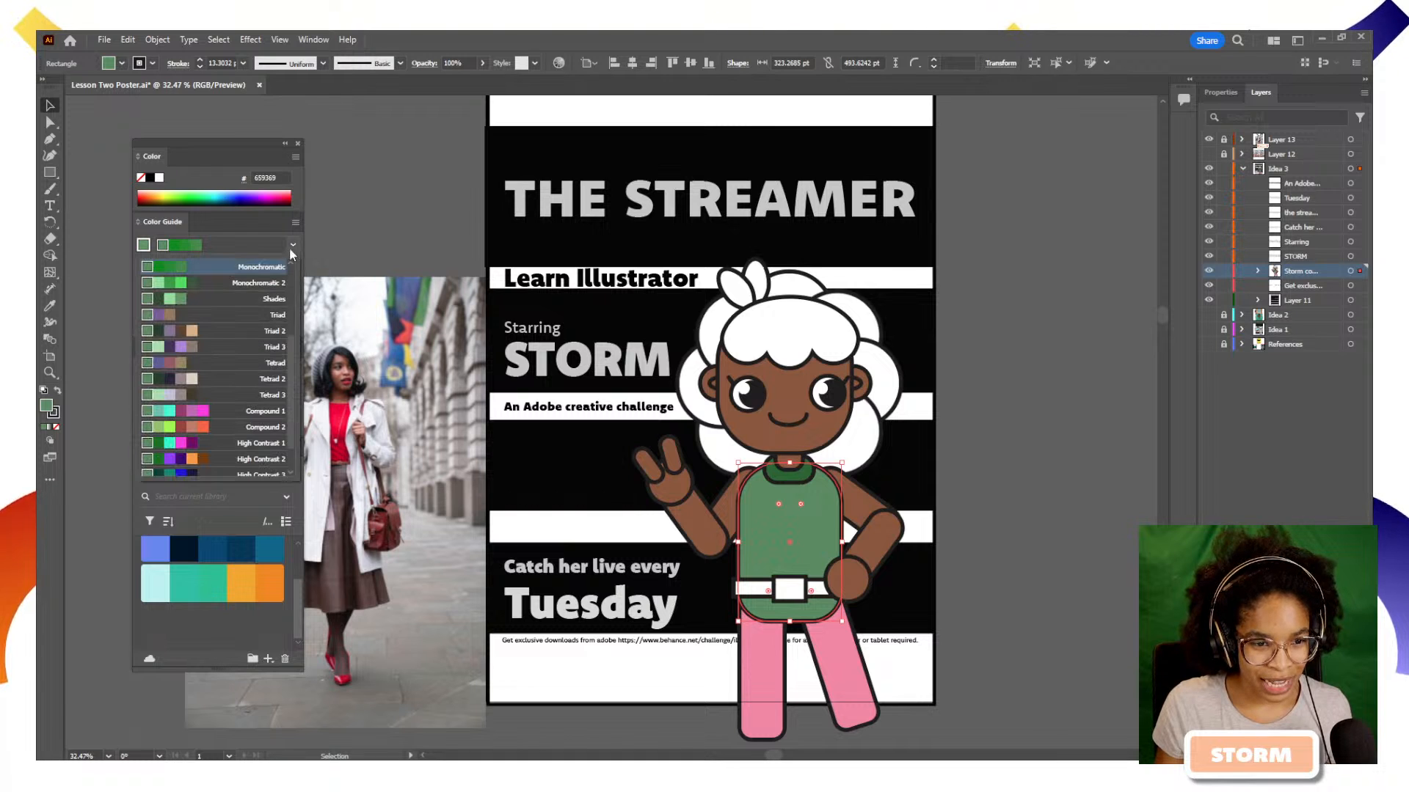
{"action": "left_click", "coordinate": [219, 329]}
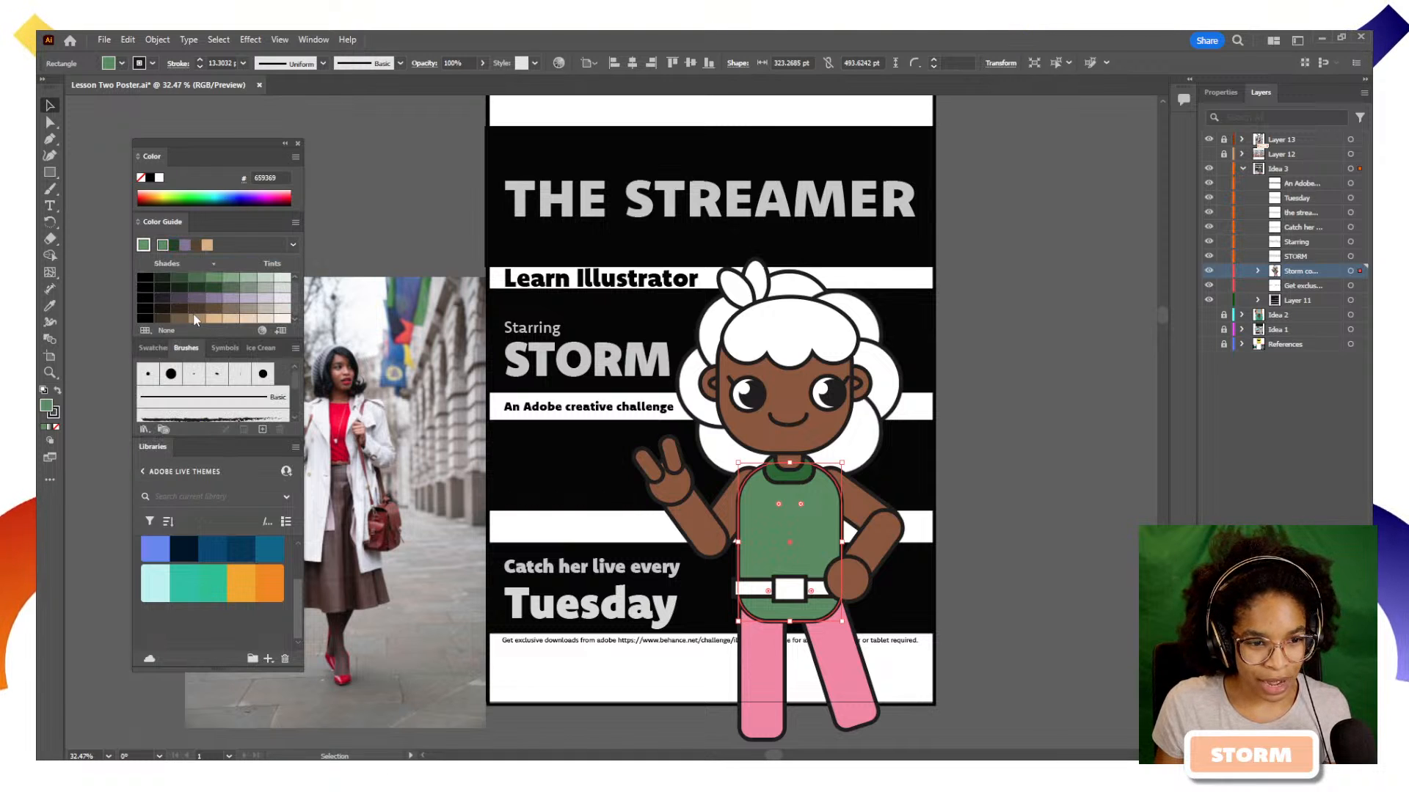
{"action": "left_click", "coordinate": [825, 587]}
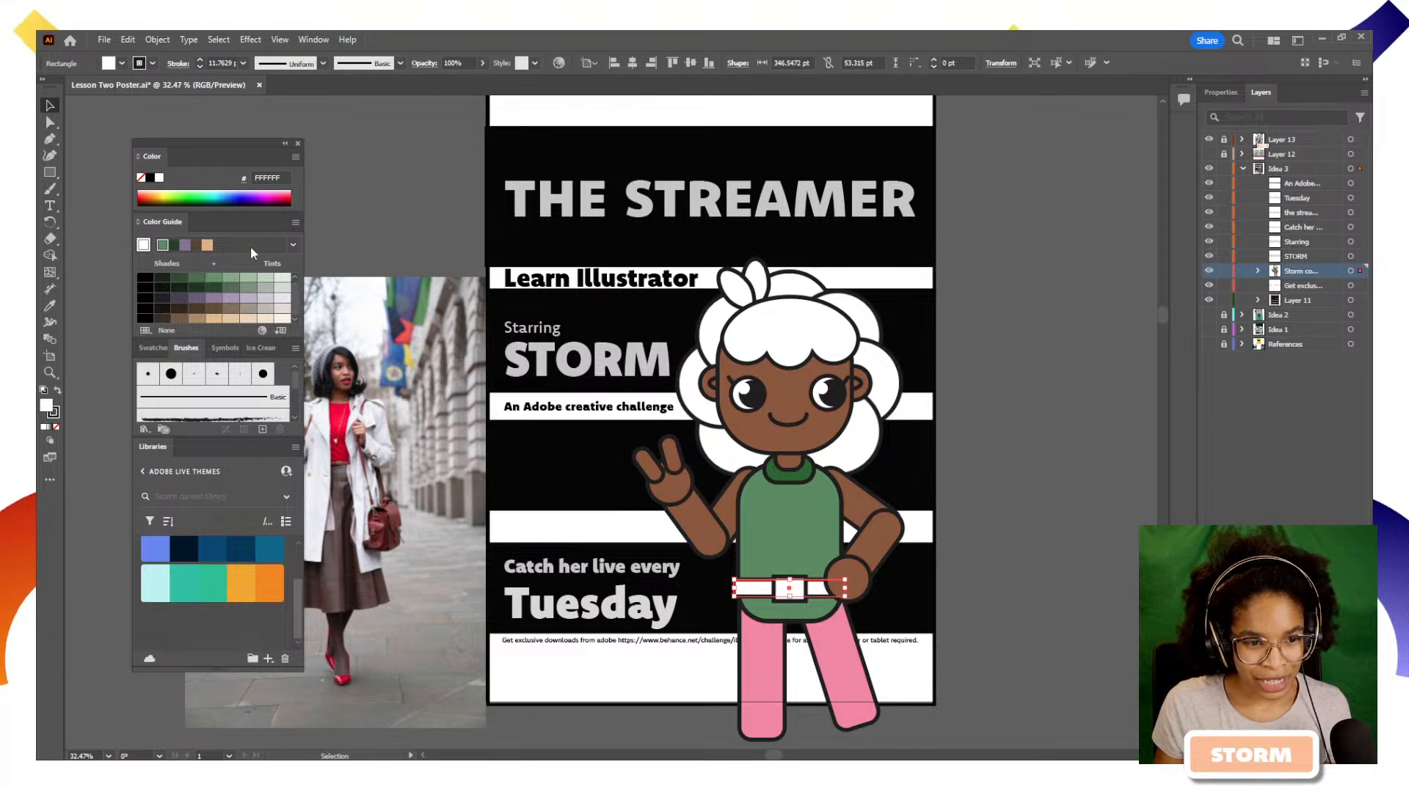
{"action": "left_click", "coordinate": [195, 248]}
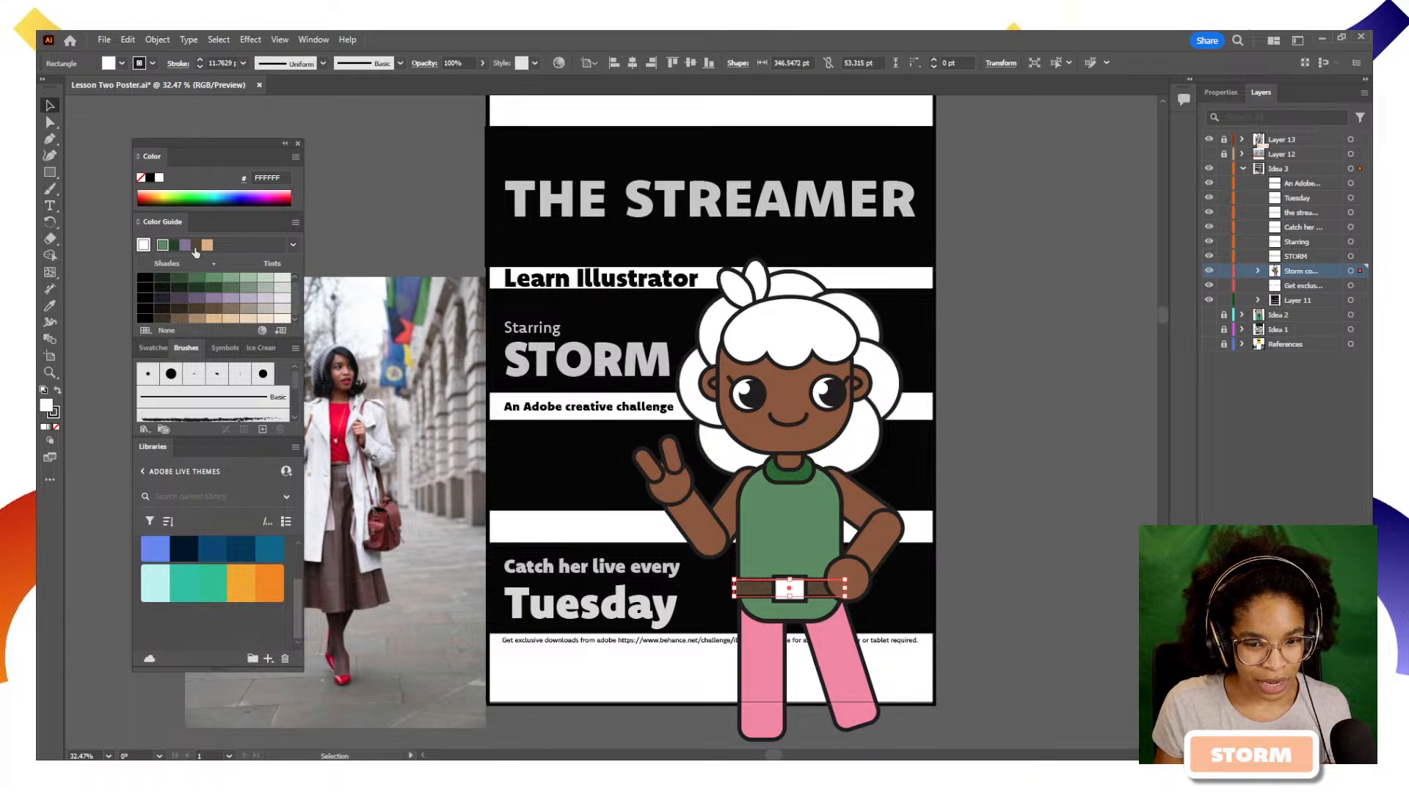
Fill the character's belt buckle with light tan from the Color Guide's Triad 2 shades and tints
{"action": "left_click", "coordinate": [790, 589]}
{"action": "left_click", "coordinate": [214, 318]}
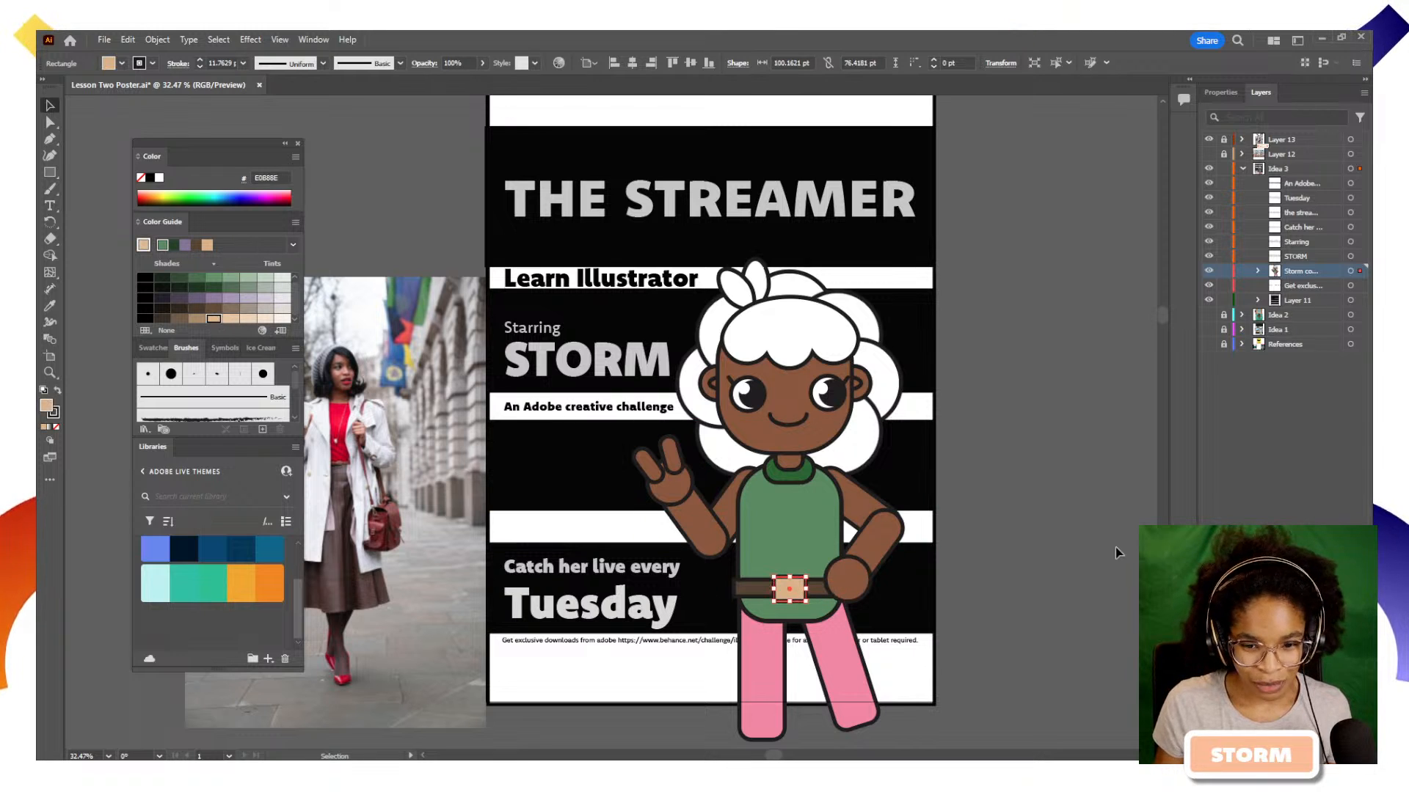
{"action": "left_click", "coordinate": [1026, 544]}
{"action": "left_click", "coordinate": [842, 445]}
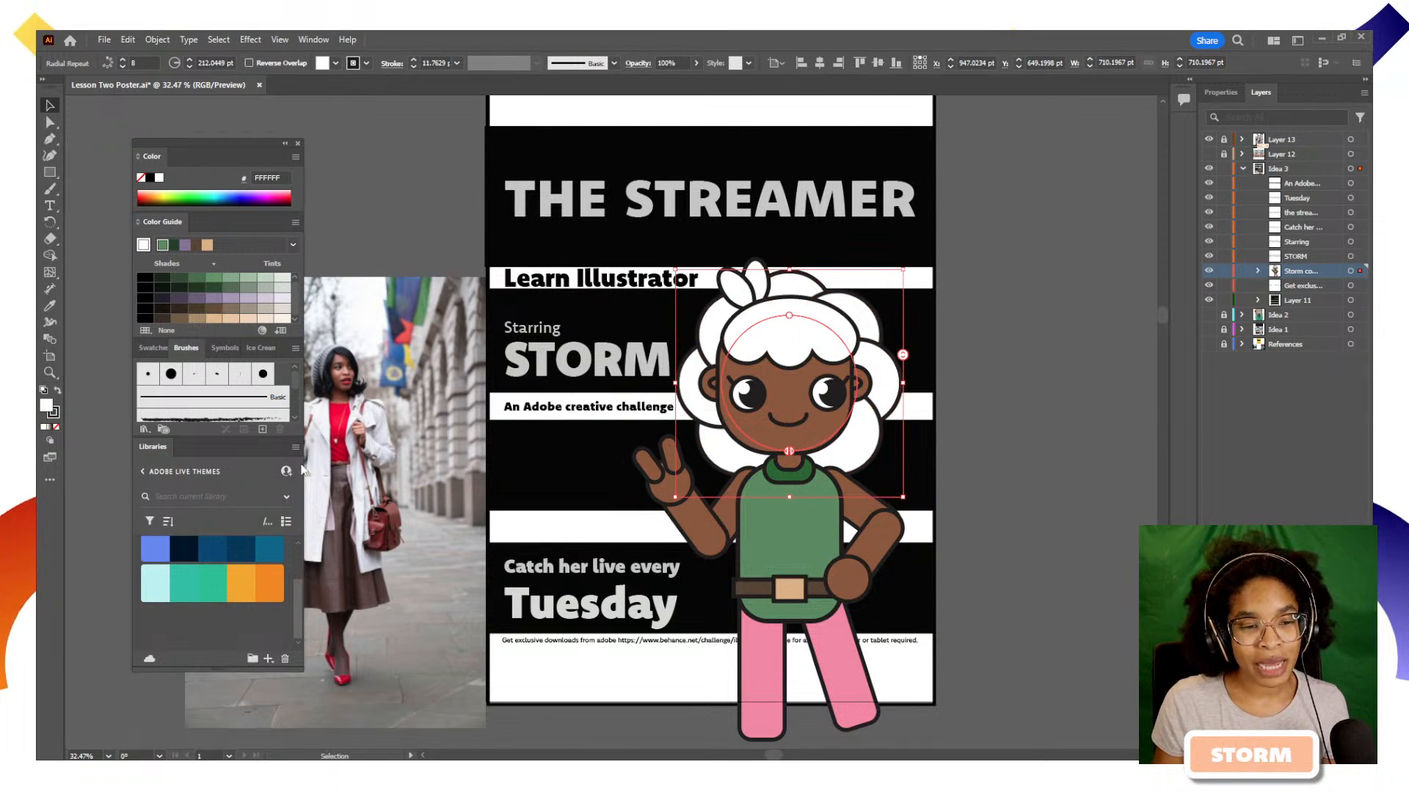
{"action": "double_click", "coordinate": [797, 336]}
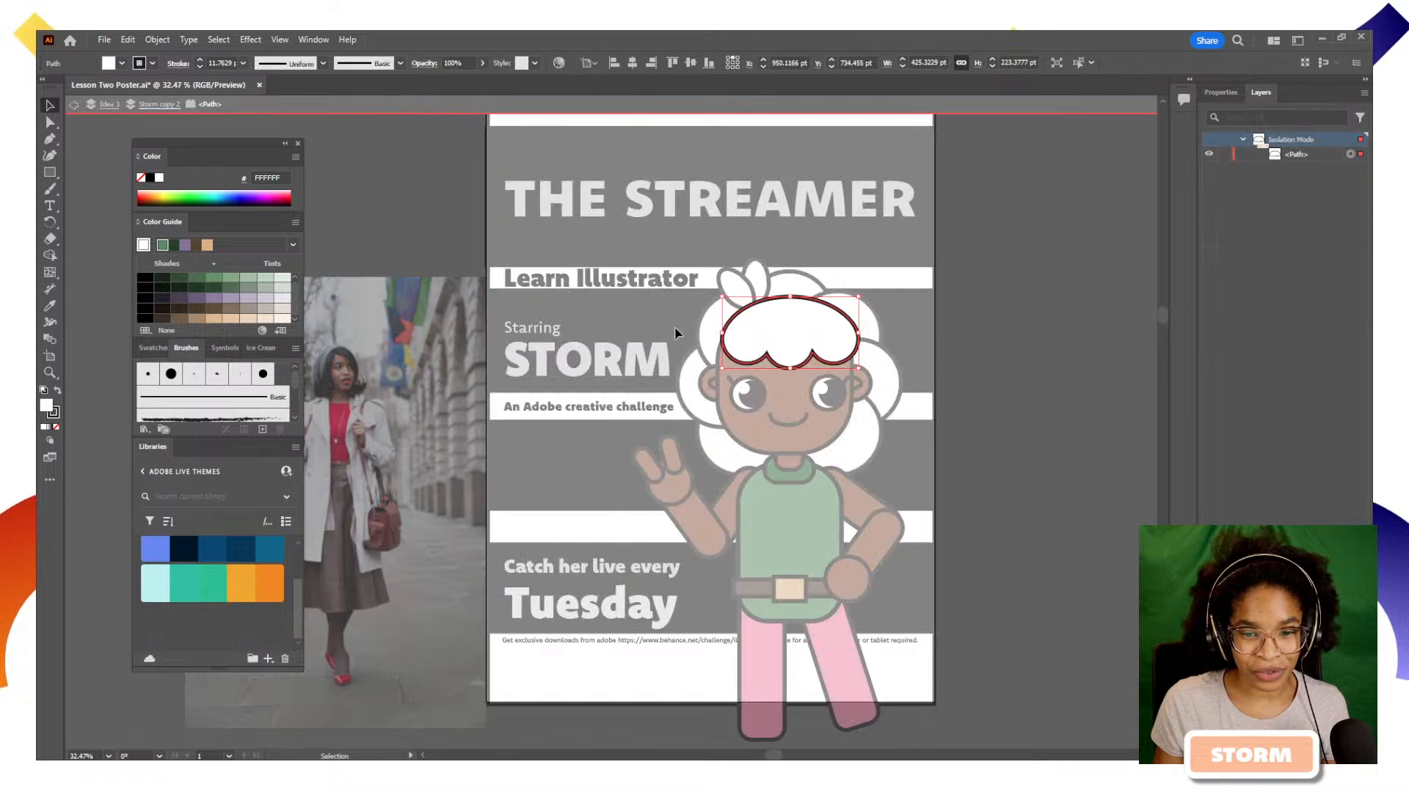
{"action": "key", "text": "Escape"}
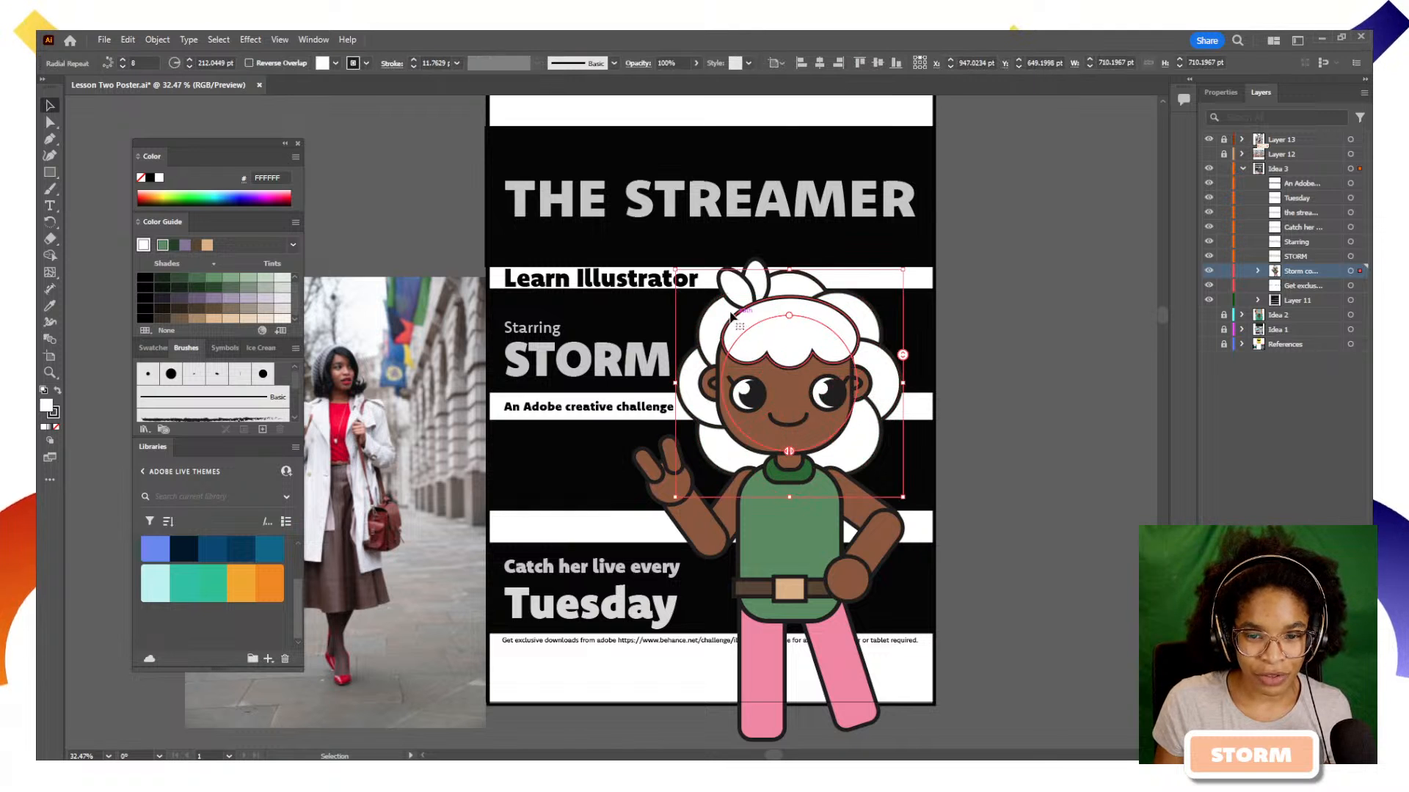
Fill the hair bow with dark blue 024873 and the hair with blue 6387F2 from the starry night sky library theme
{"action": "left_click", "coordinate": [743, 284]}
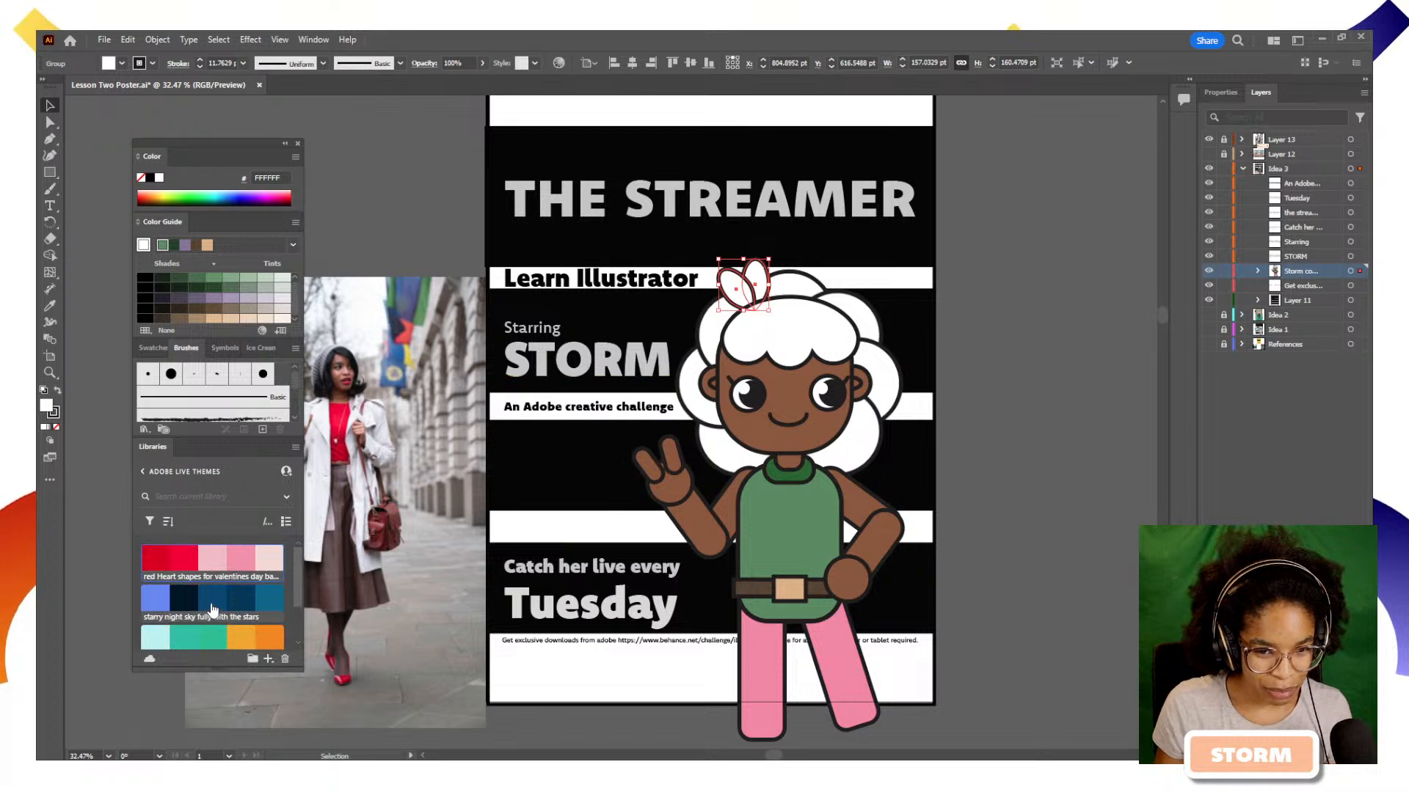
{"action": "left_click", "coordinate": [213, 607]}
{"action": "left_click", "coordinate": [915, 465]}
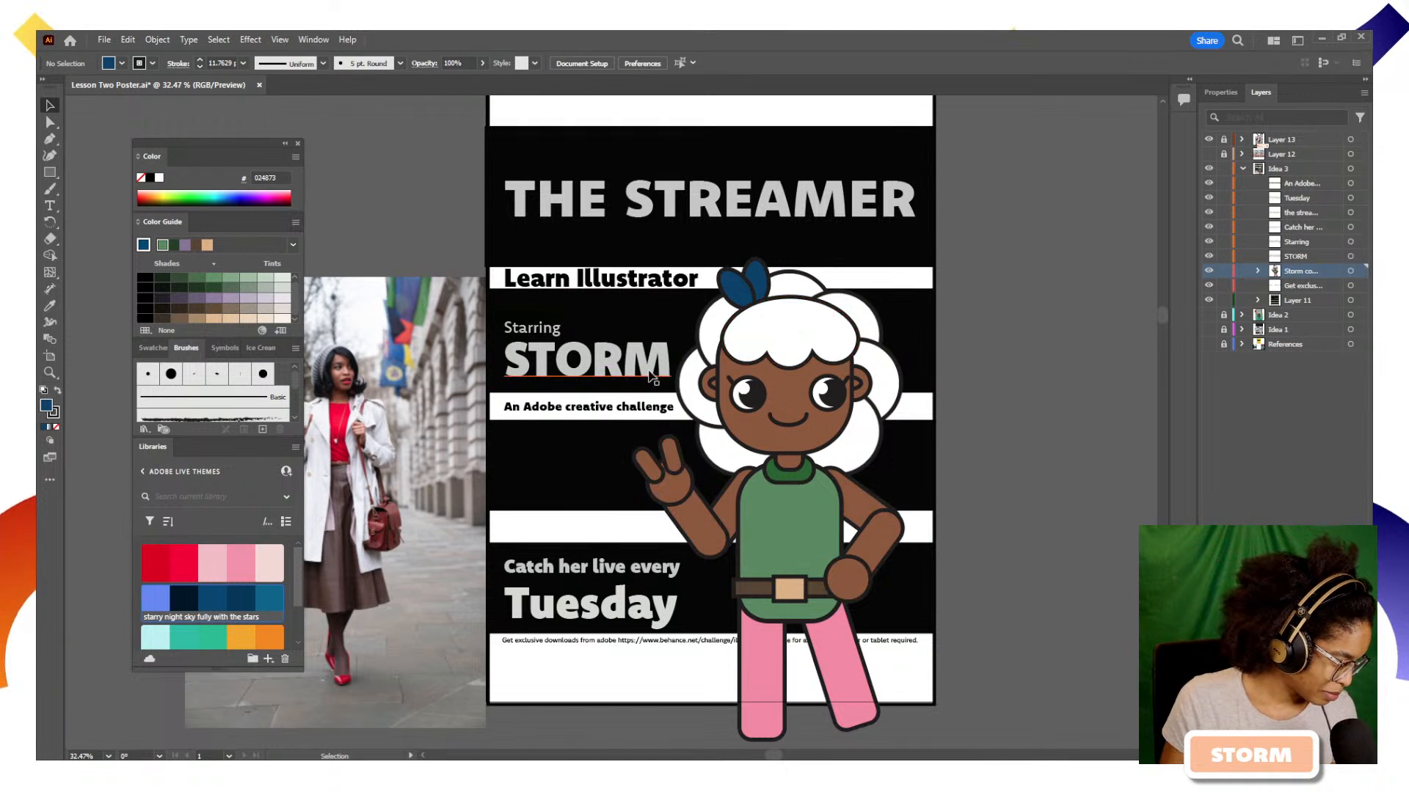
{"action": "left_click", "coordinate": [777, 322]}
{"action": "left_click", "coordinate": [165, 609]}
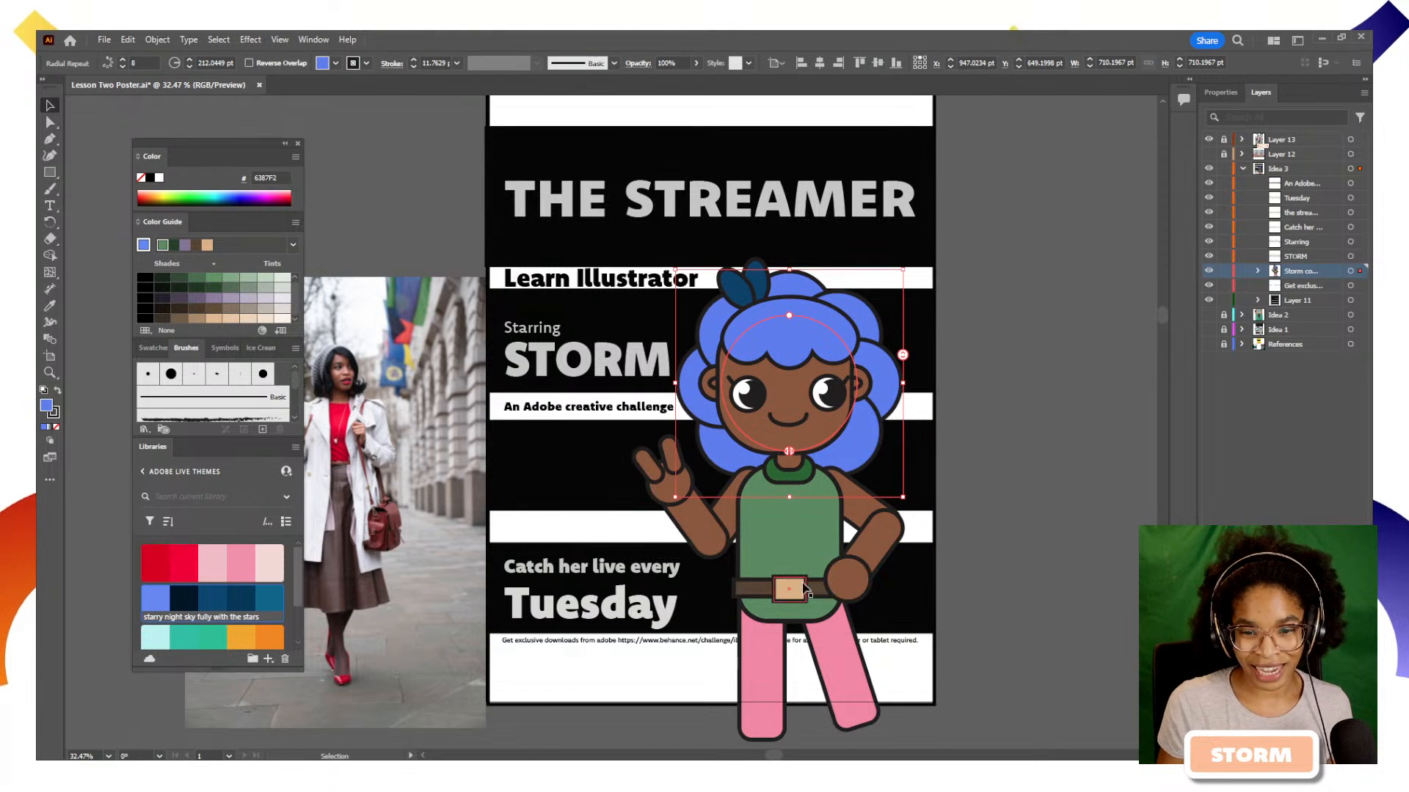
{"action": "left_click", "coordinate": [1000, 504]}
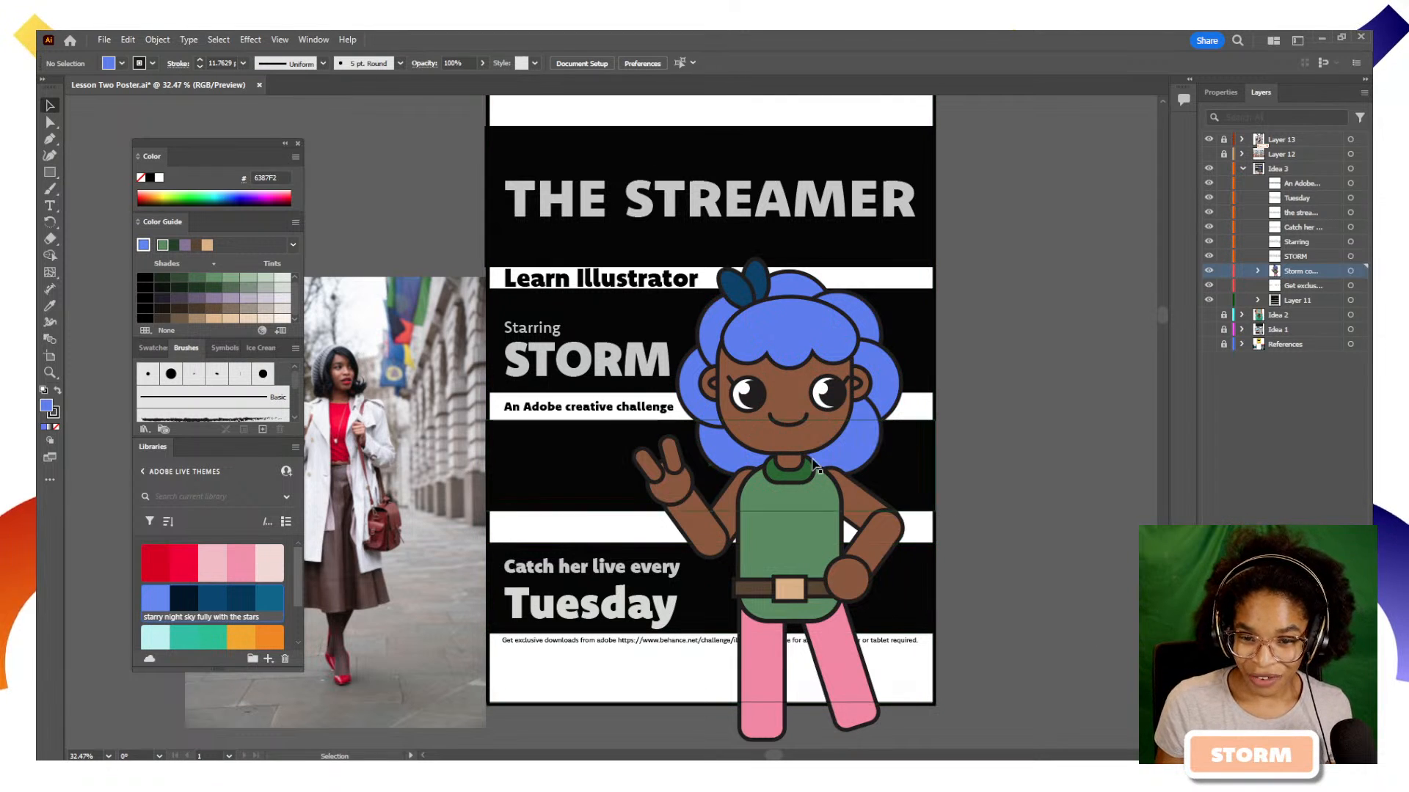
Fill the poster's white background rectangle with orange F28705 from the teal-and-orange theme in the Adobe Live Themes library
{"action": "left_click", "coordinate": [926, 685]}
{"action": "scroll", "coordinate": [246, 604], "scroll_direction": "down", "scroll_amount": 2}
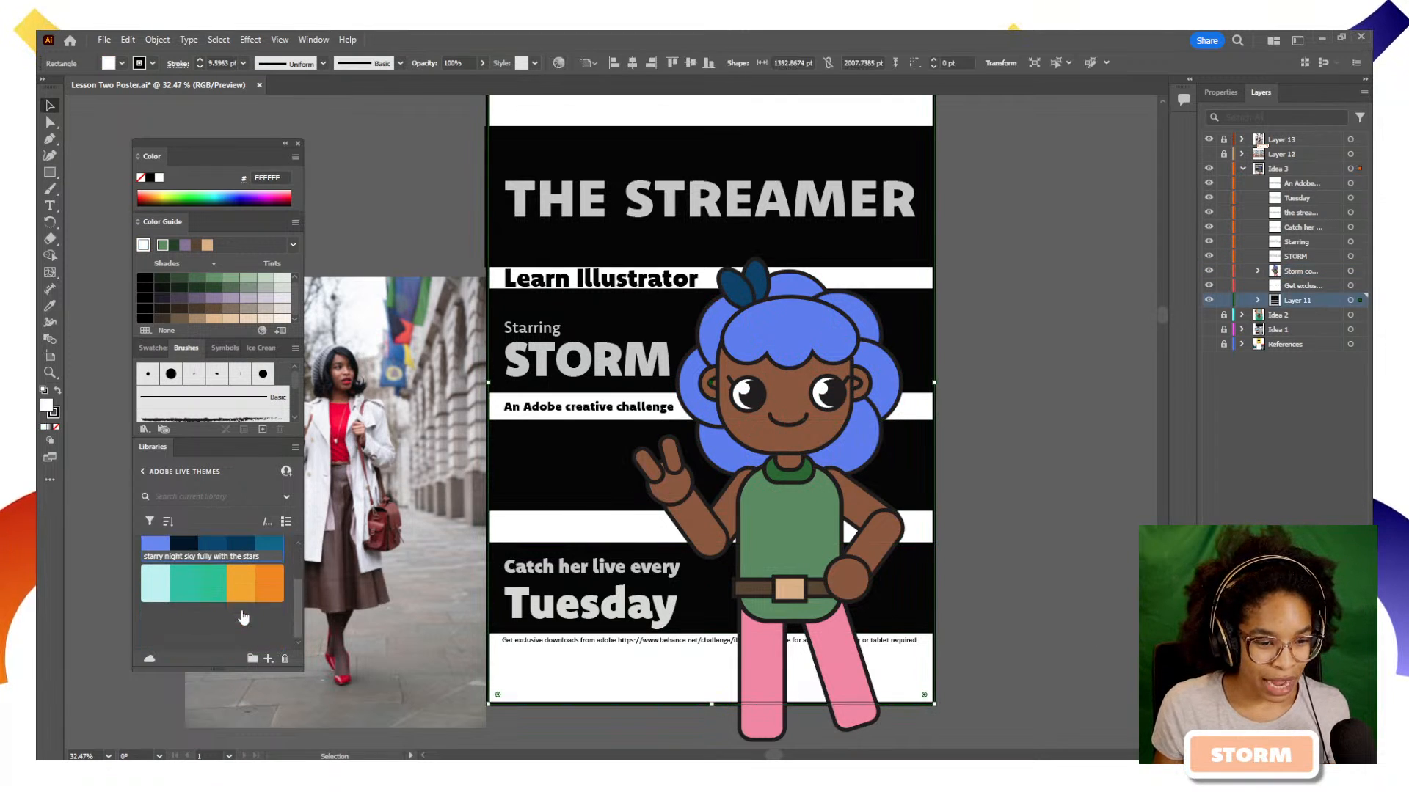
{"action": "left_click", "coordinate": [273, 579]}
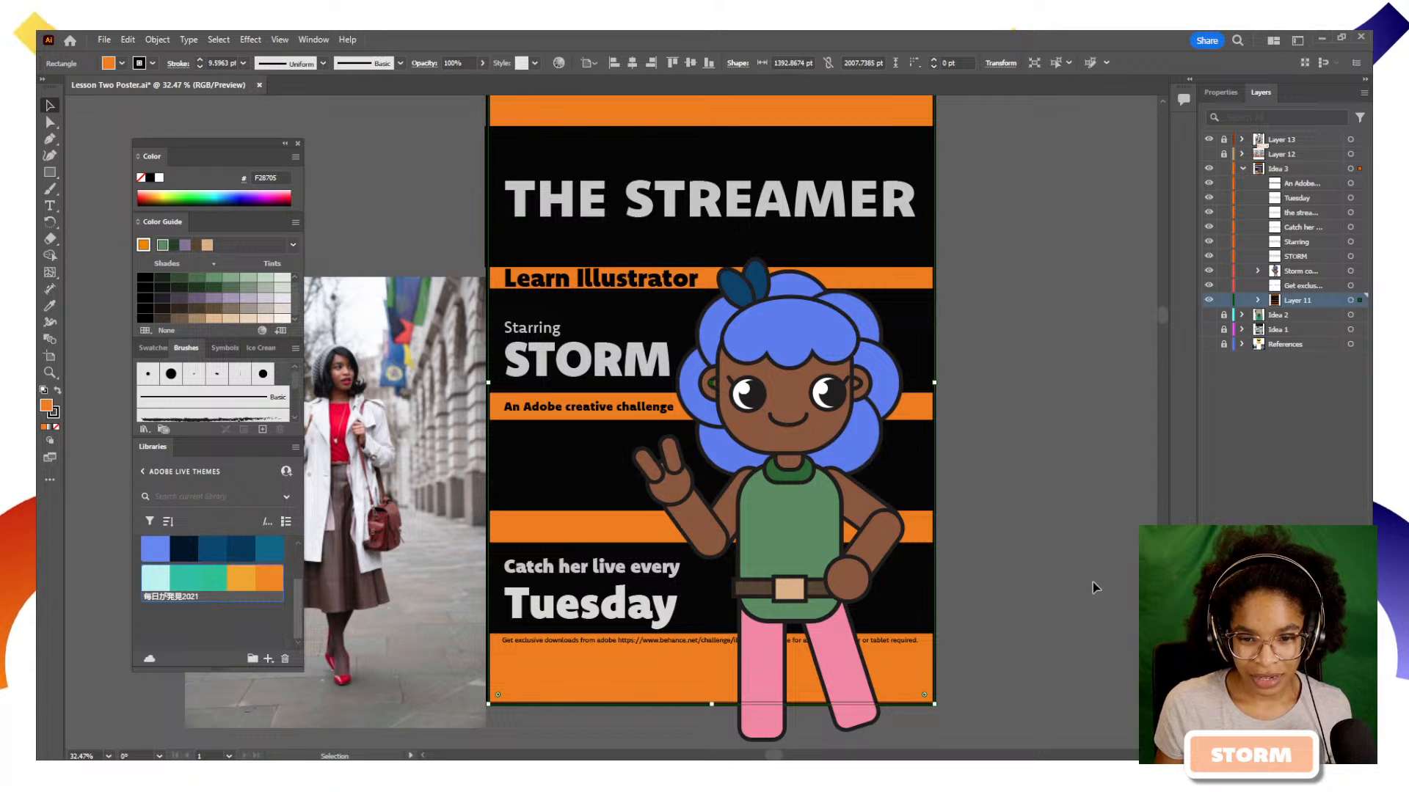
Base the Color Guide harmony on the hair's blue and fill the black stripe behind Tuesday with its dark blue
{"action": "left_click", "coordinate": [588, 461]}
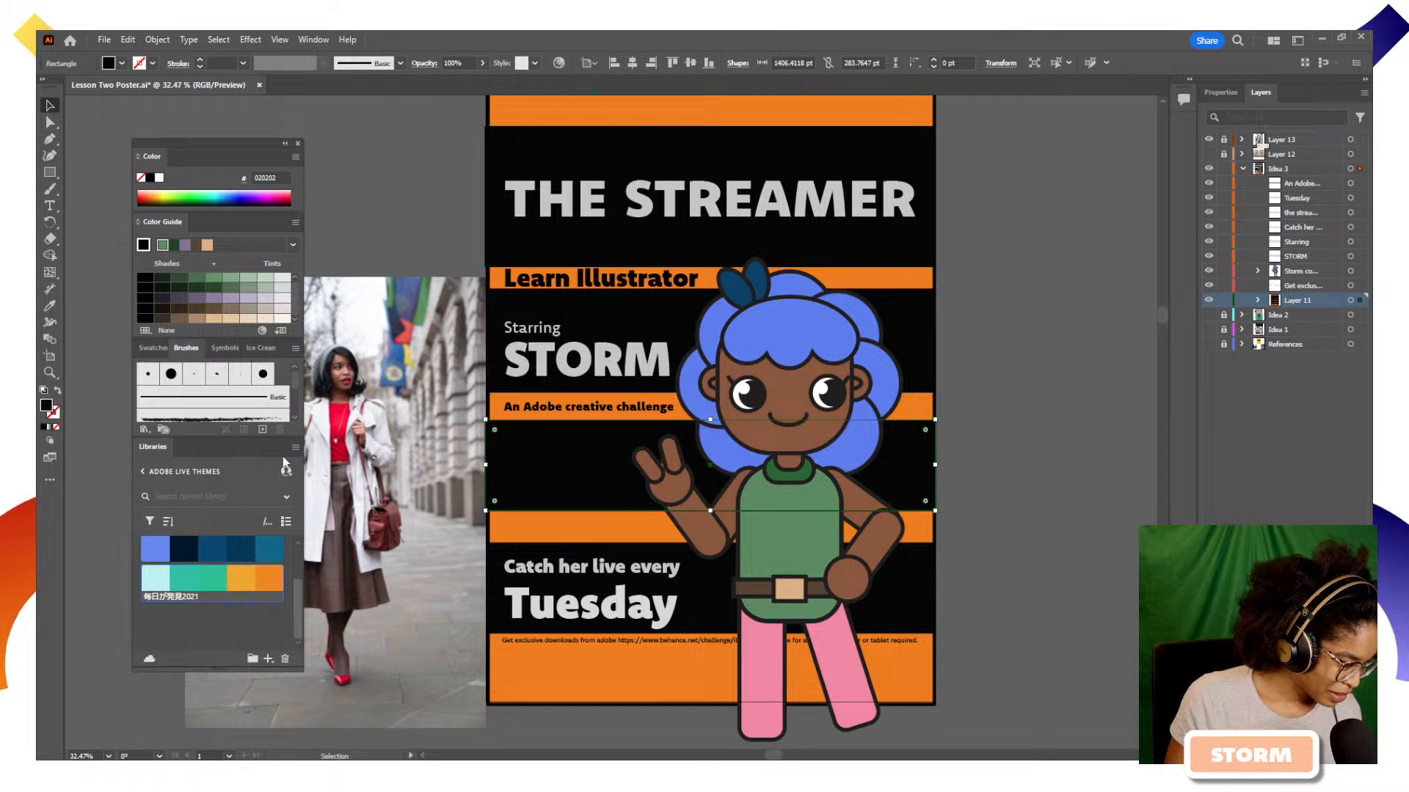
{"action": "left_click_drag", "start_coordinate": [601, 458], "coordinate": [620, 582]}
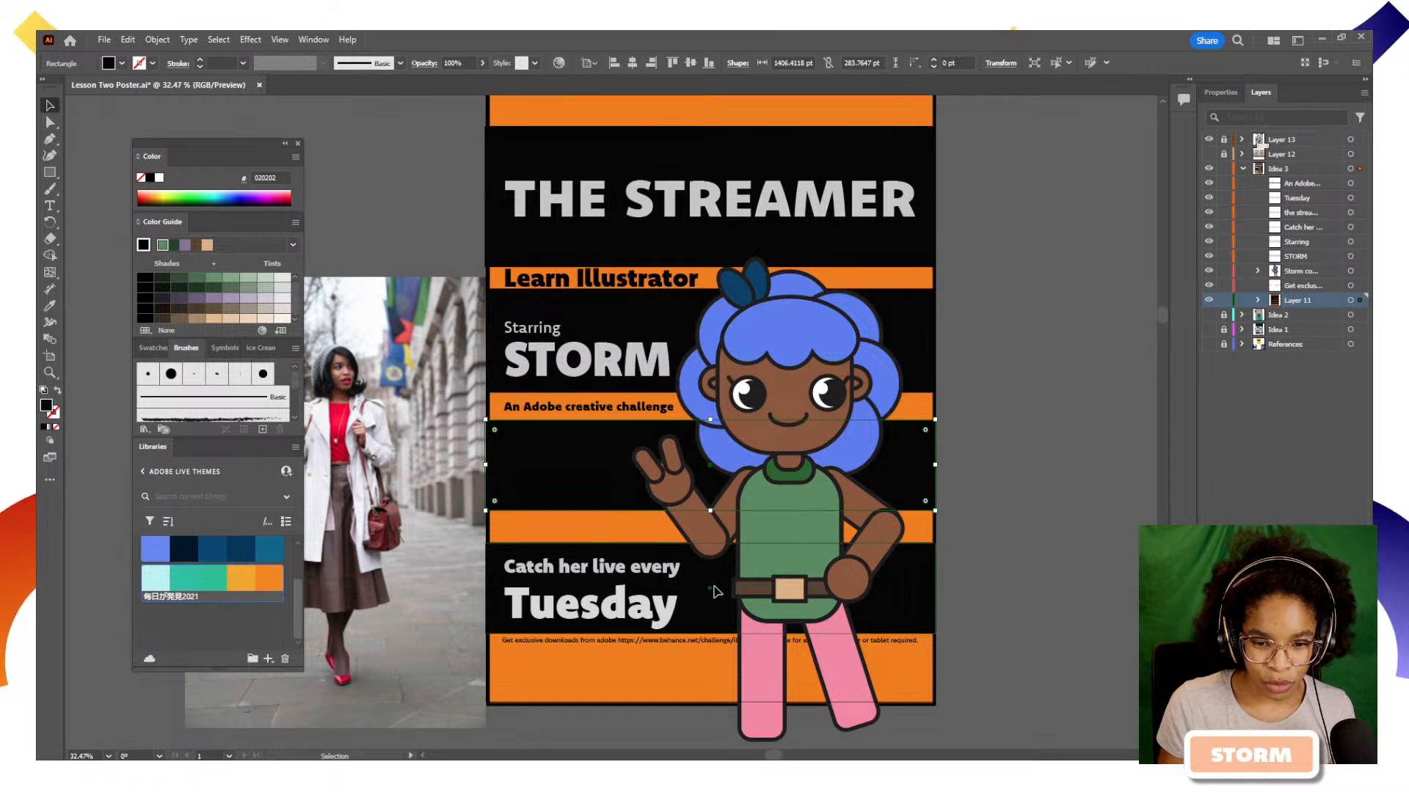
{"action": "scroll", "coordinate": [289, 591], "scroll_direction": "up", "scroll_amount": 3}
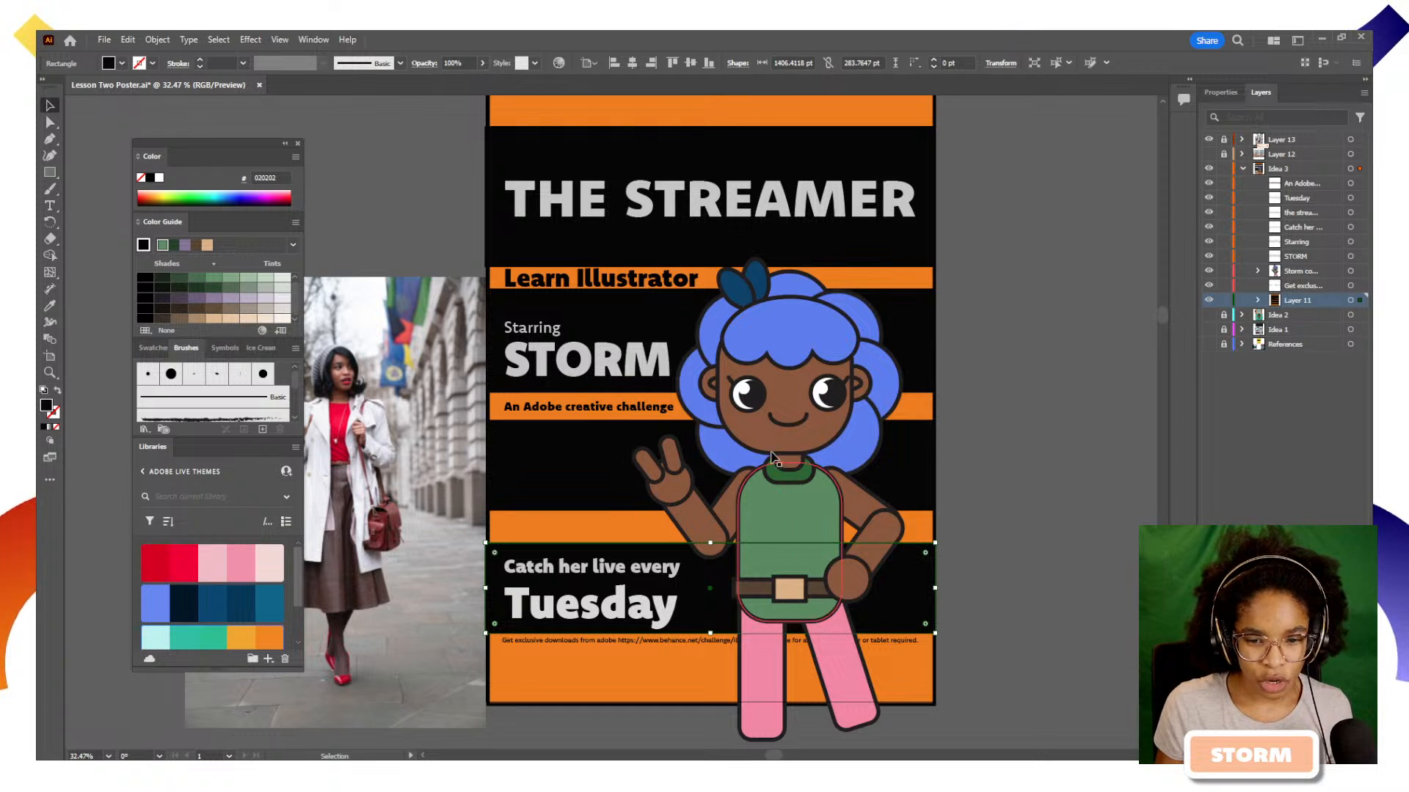
{"action": "left_click", "coordinate": [789, 316]}
{"action": "left_click", "coordinate": [144, 246]}
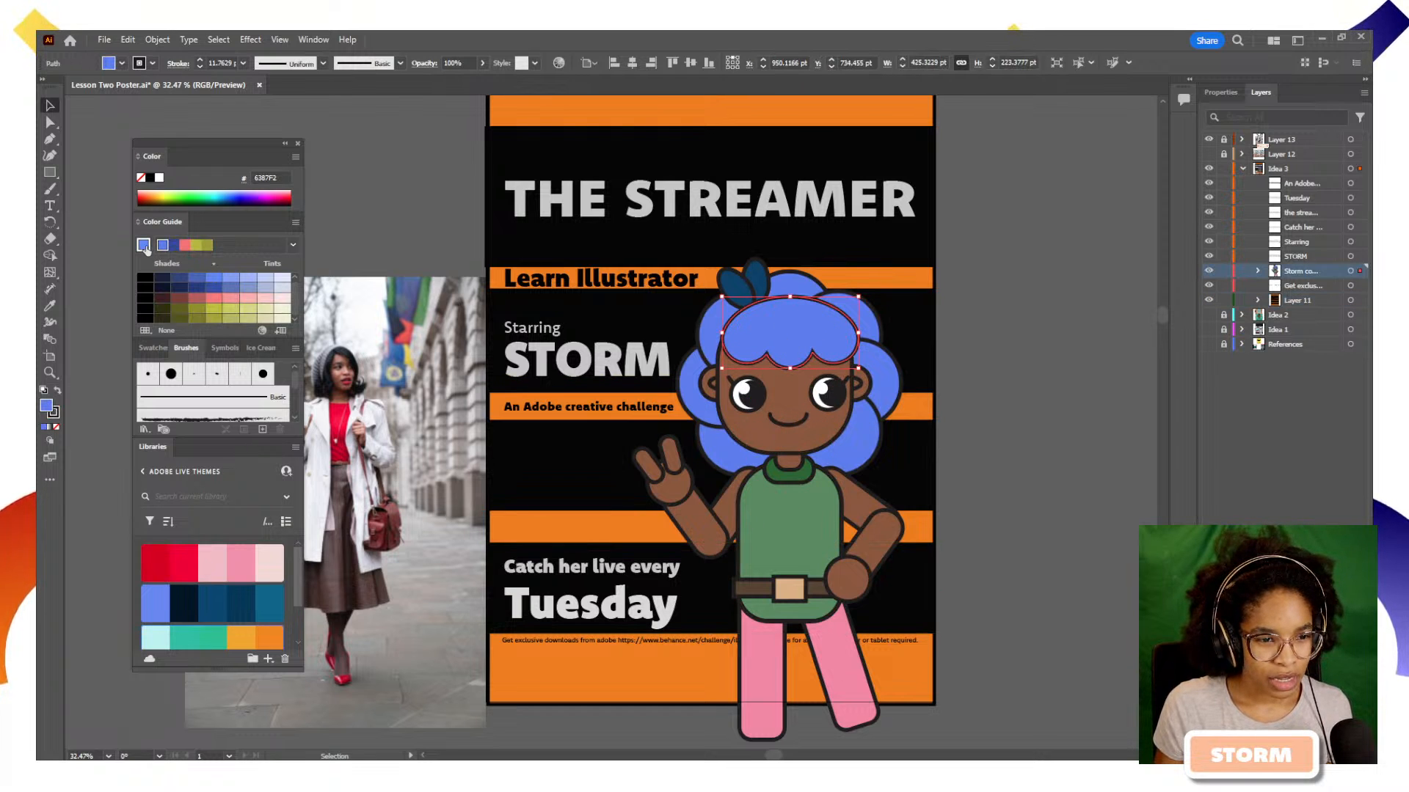
{"action": "left_click", "coordinate": [702, 599]}
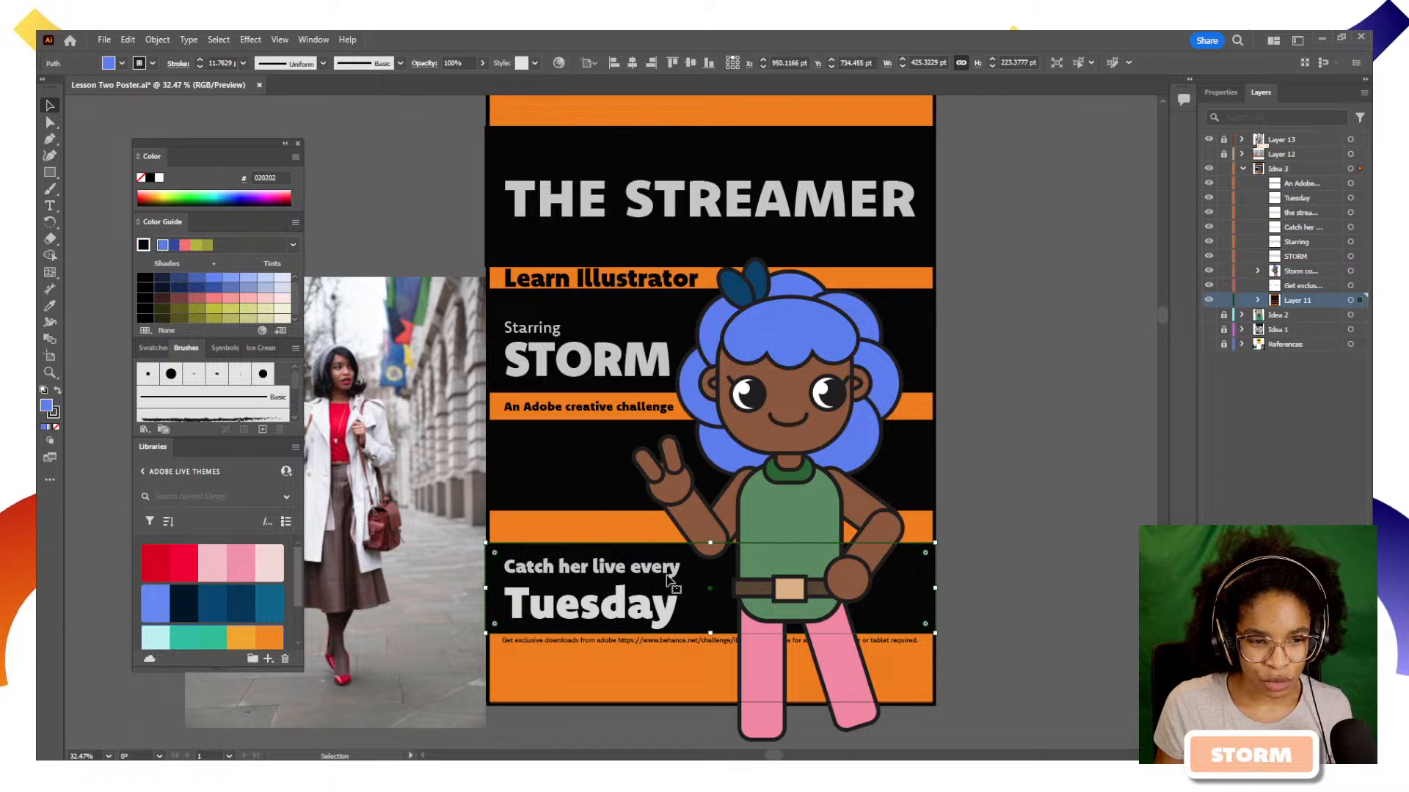
{"action": "left_click", "coordinate": [198, 289]}
Fill the empty middle stripe with the palest blue tint and the stripe behind Starring with yellow-green CCCC62
{"action": "left_click", "coordinate": [597, 477]}
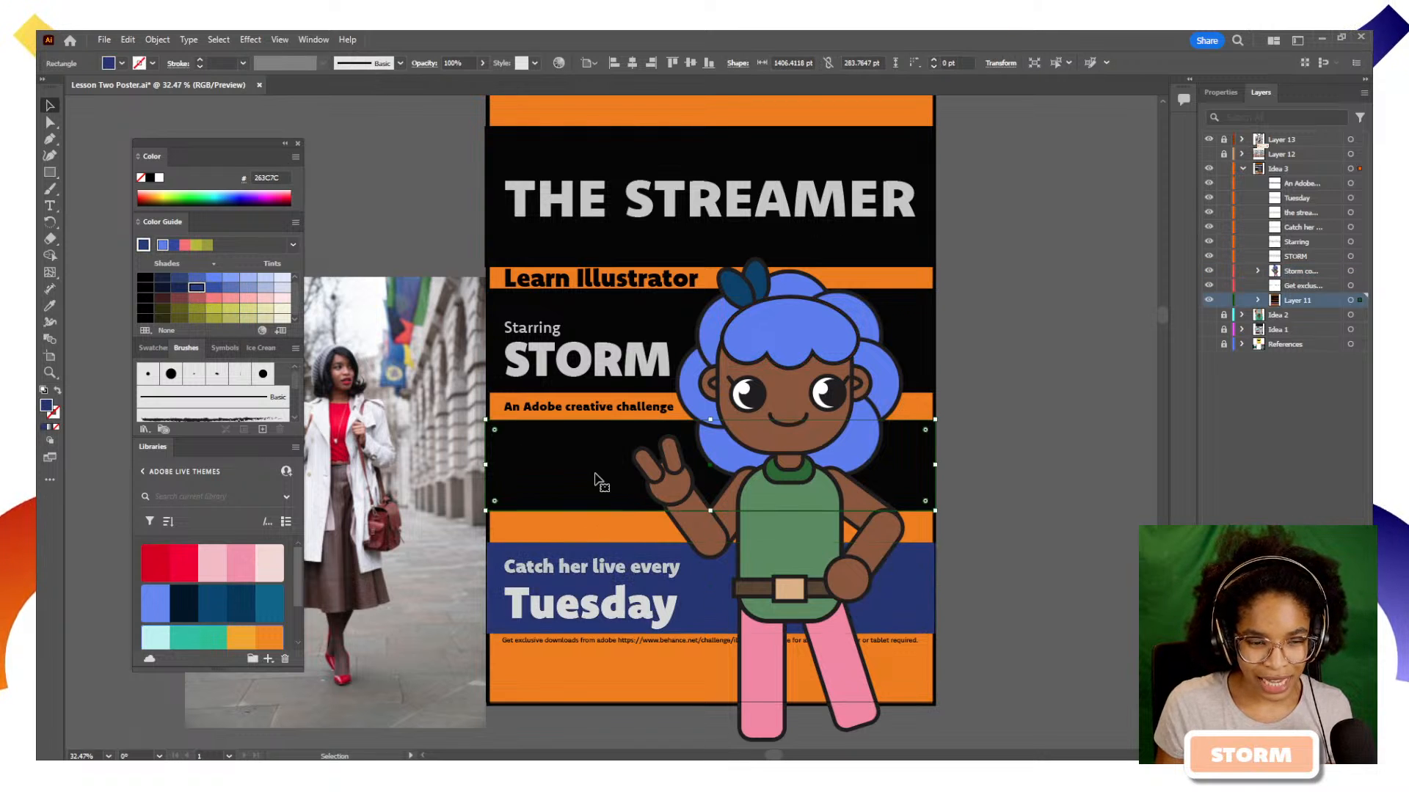
{"action": "left_click", "coordinate": [282, 283]}
{"action": "left_click", "coordinate": [921, 343]}
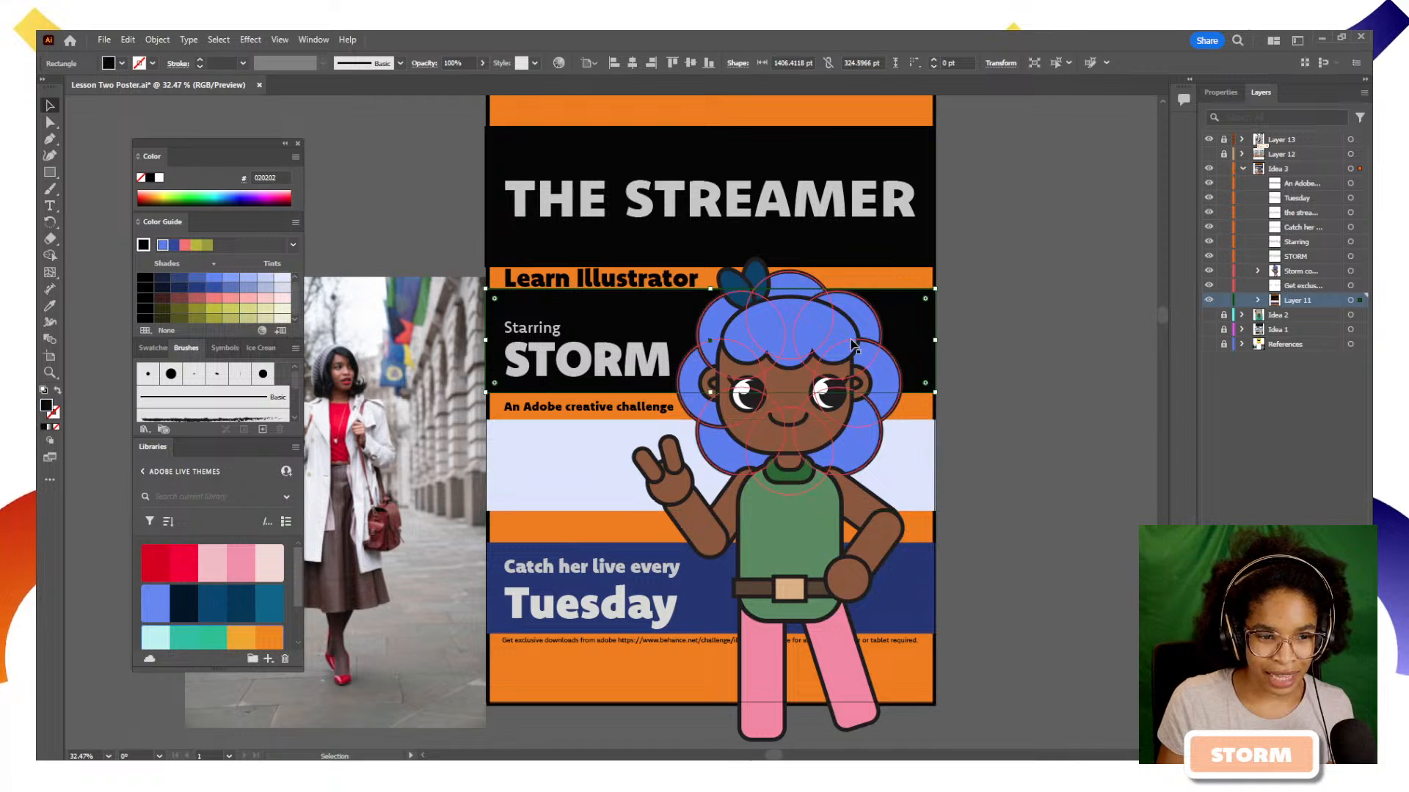
{"action": "left_click", "coordinate": [233, 311]}
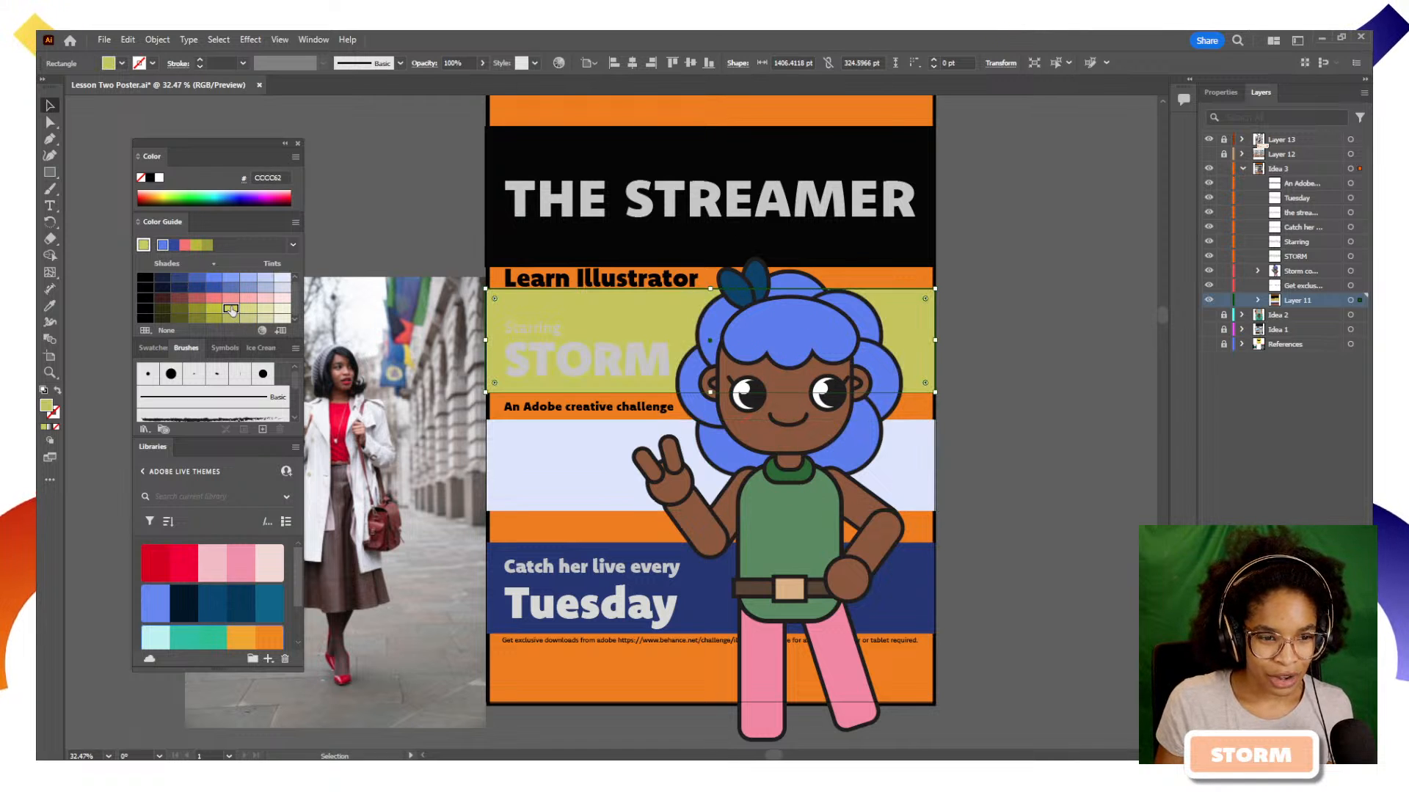
Fill the large name text under Starring with a pale cream tint from the Color Guide
{"action": "left_click", "coordinate": [624, 361]}
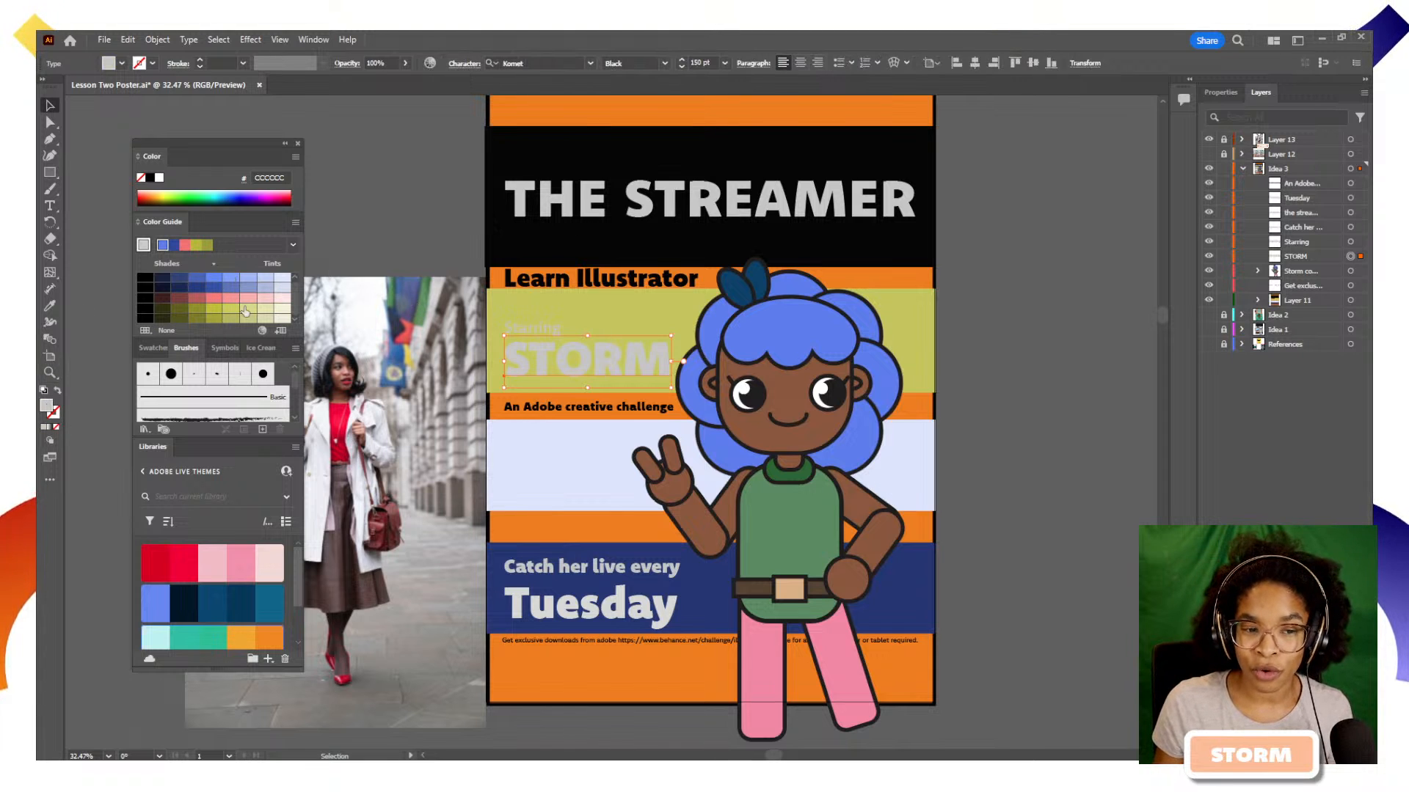
{"action": "left_click", "coordinate": [276, 309]}
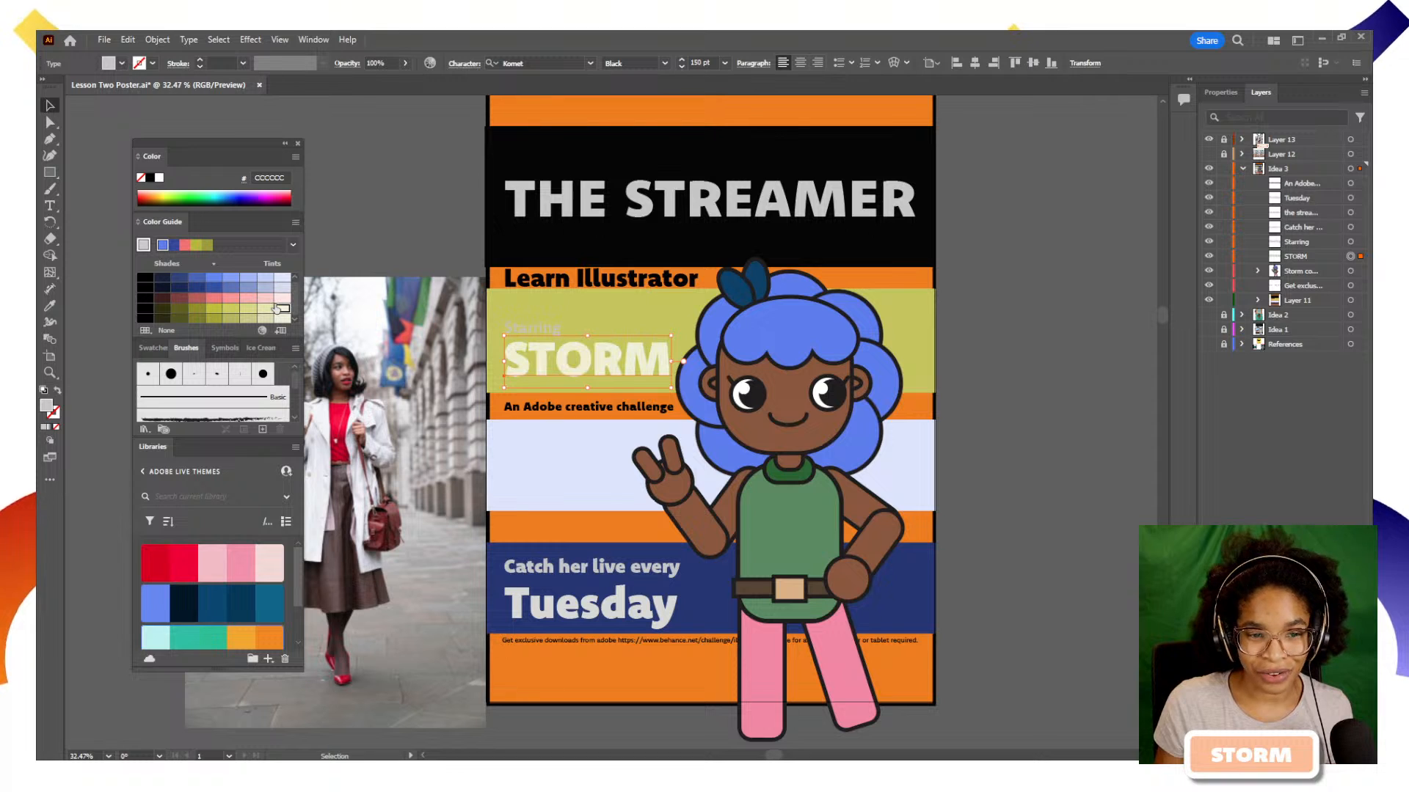
{"action": "left_click", "coordinate": [280, 298]}
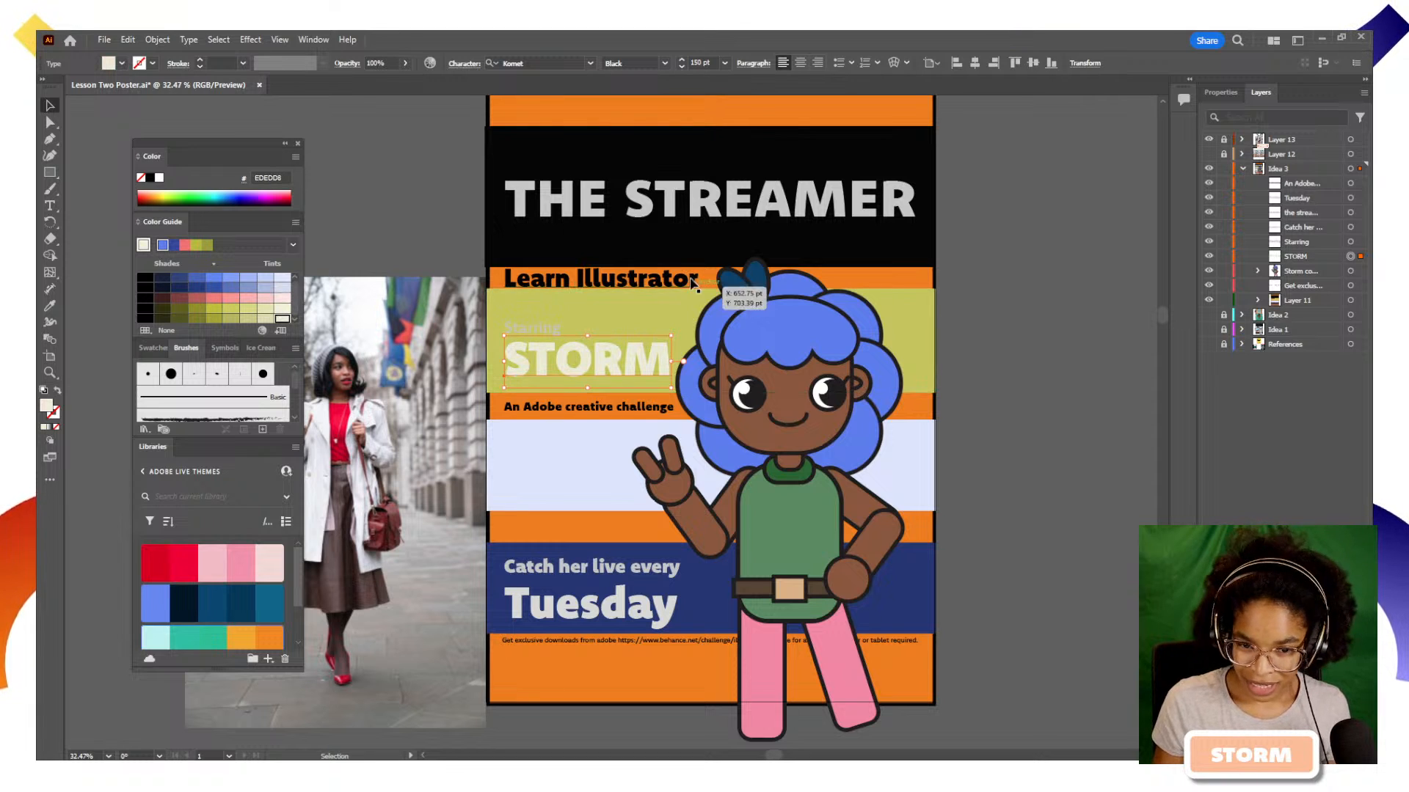
Fill the black stripe behind THE STREAMER title with amber F2A71B from the teal-and-orange library theme
{"action": "left_click", "coordinate": [664, 216]}
{"action": "left_click", "coordinate": [654, 207]}
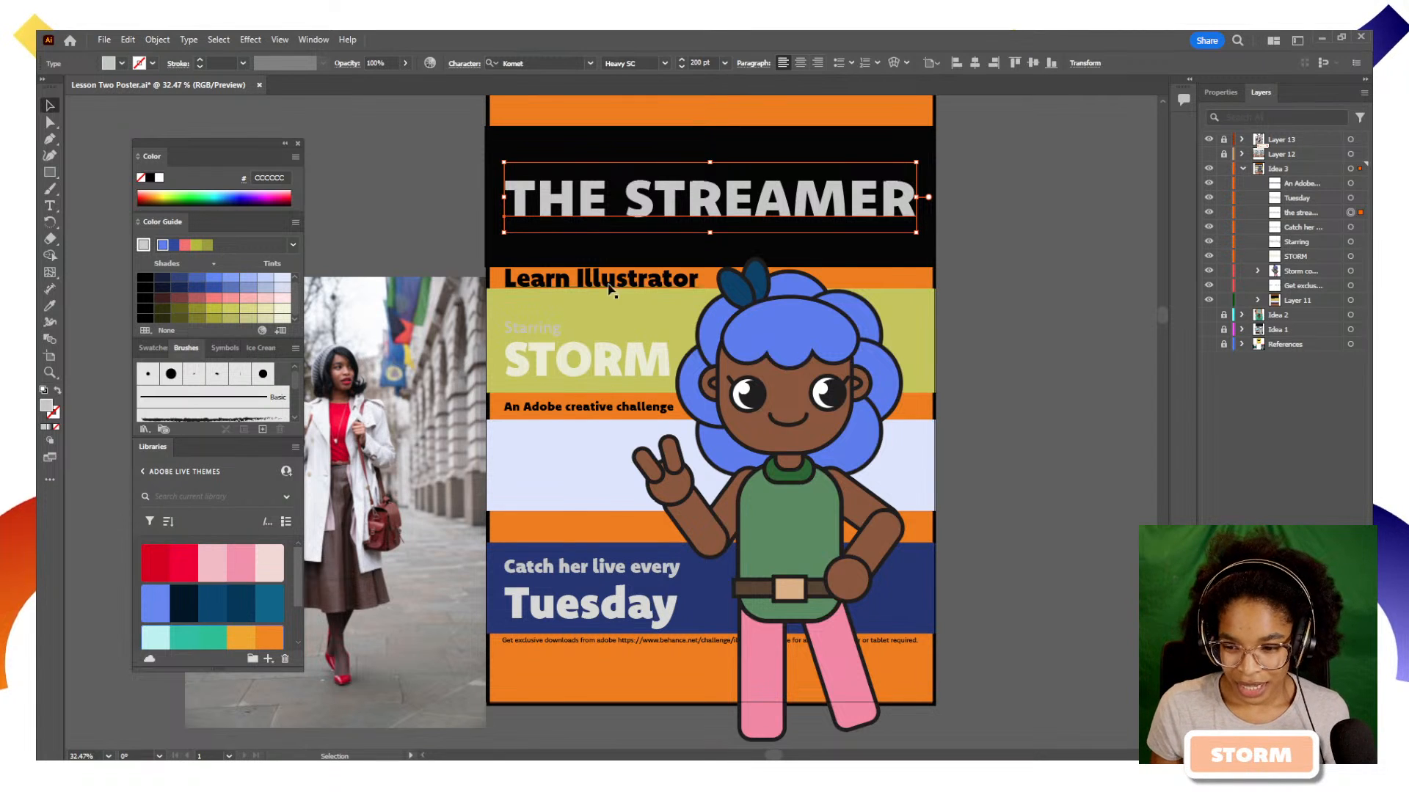
{"action": "left_click", "coordinate": [558, 136]}
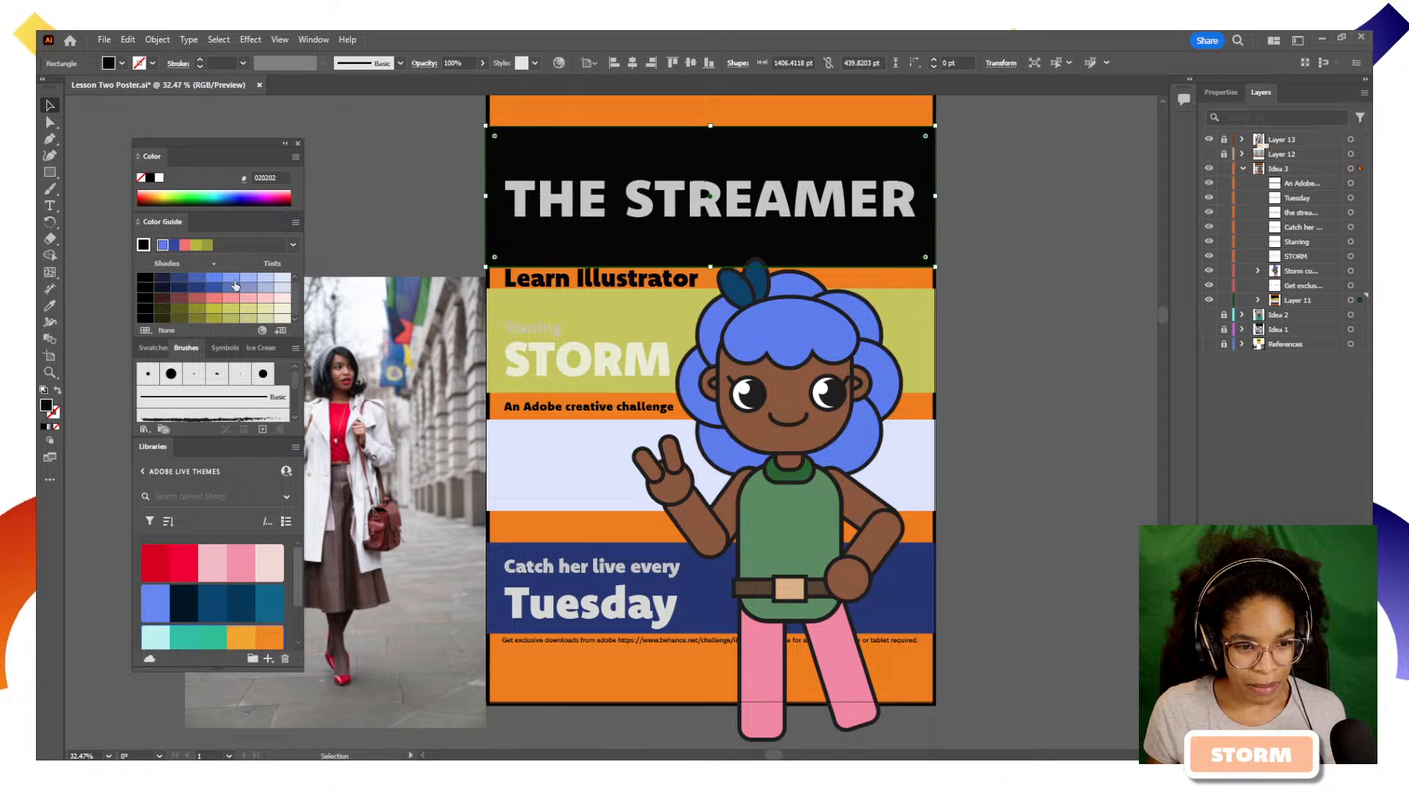
{"action": "left_click", "coordinate": [259, 636]}
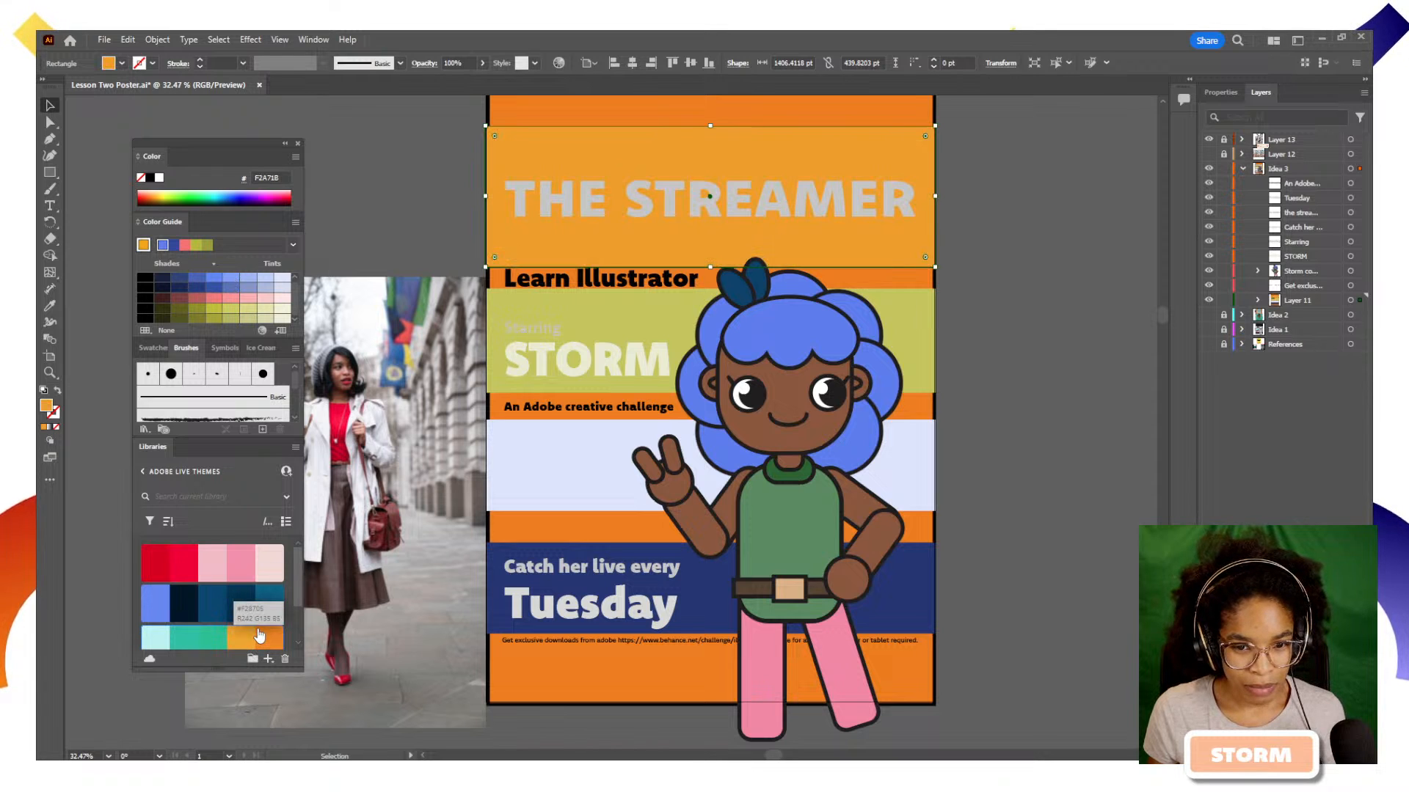
Fill the Learn Illustrator text with a pale cream tint and THE STREAMER title with dark blue 324479
{"action": "key", "text": "t"}
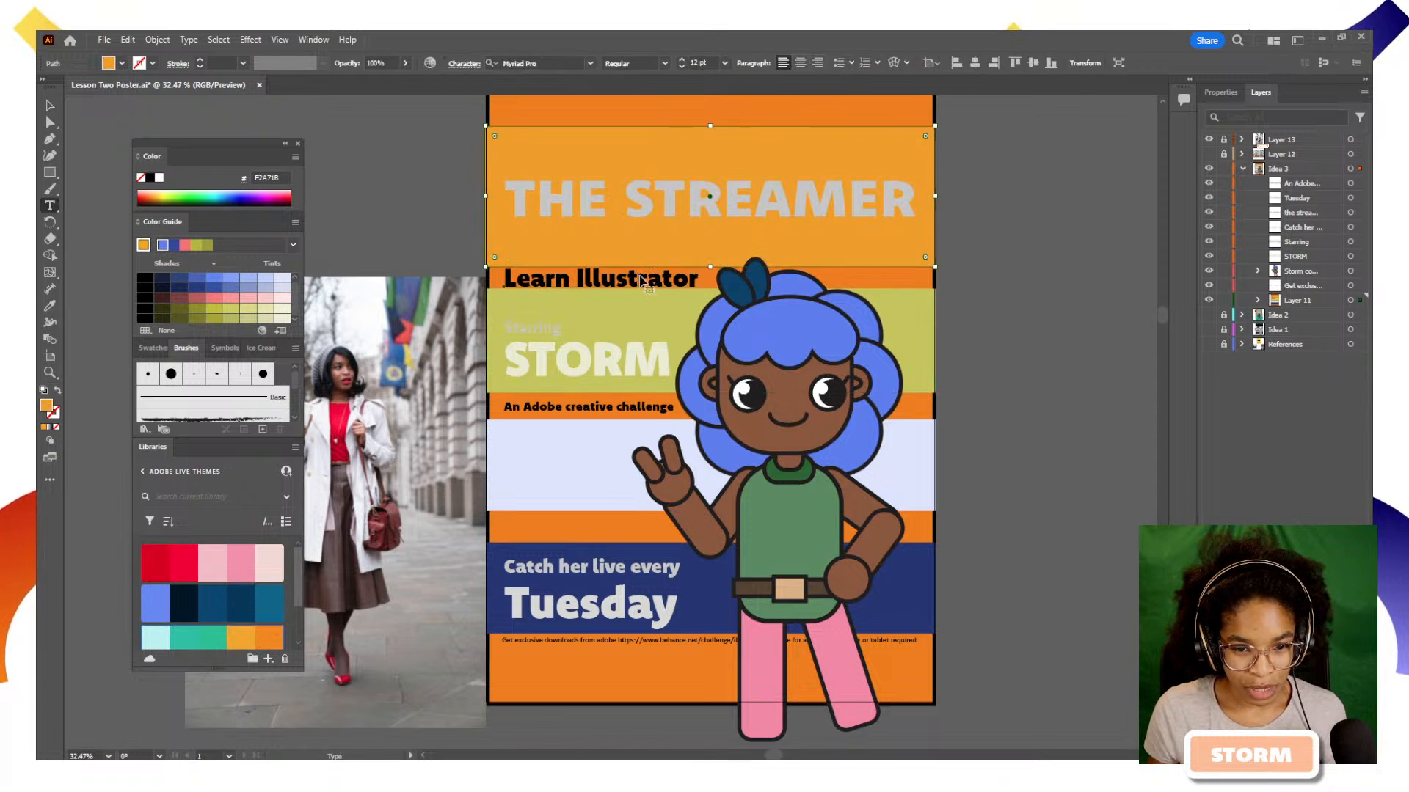
{"action": "left_click", "coordinate": [641, 281]}
{"action": "key", "text": "Escape"}
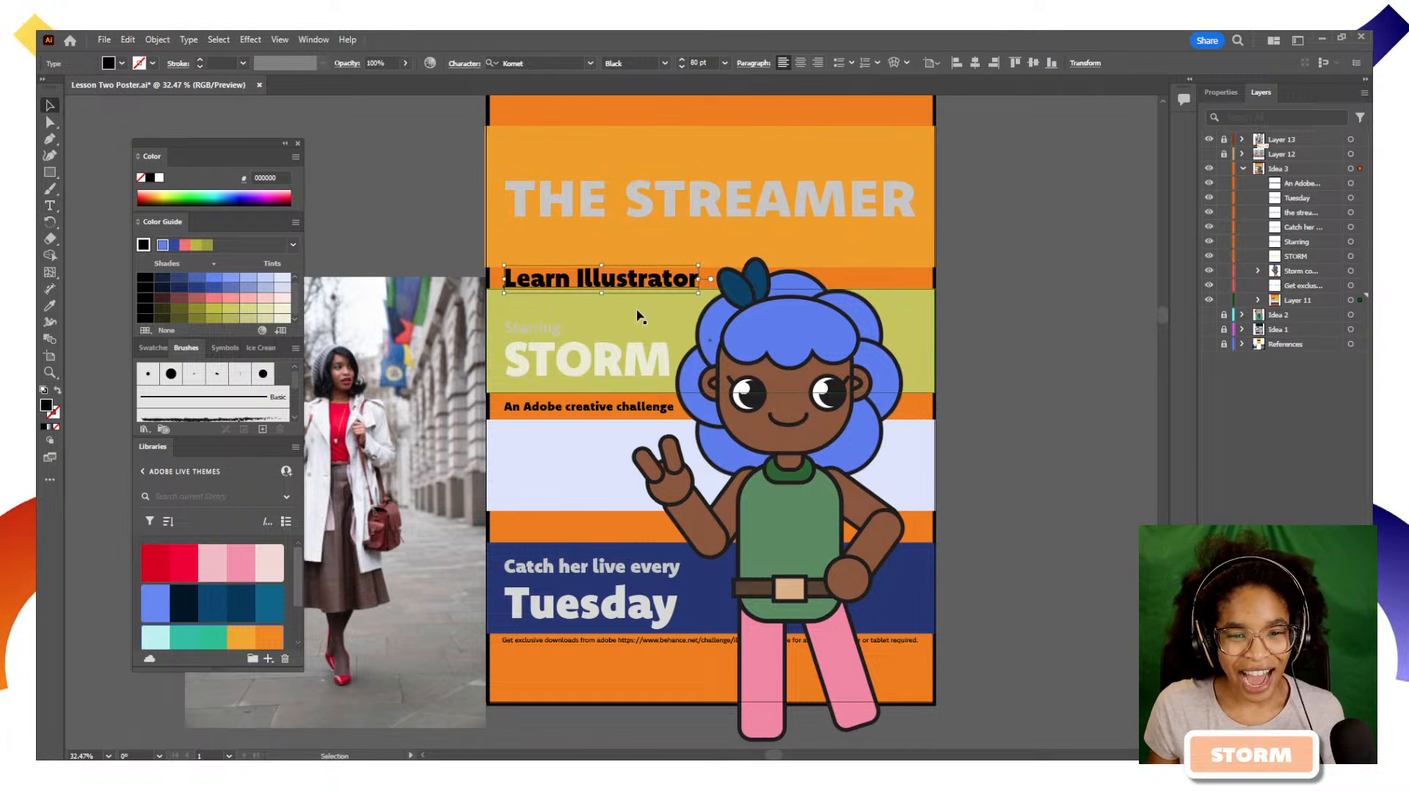
{"action": "left_click", "coordinate": [283, 309]}
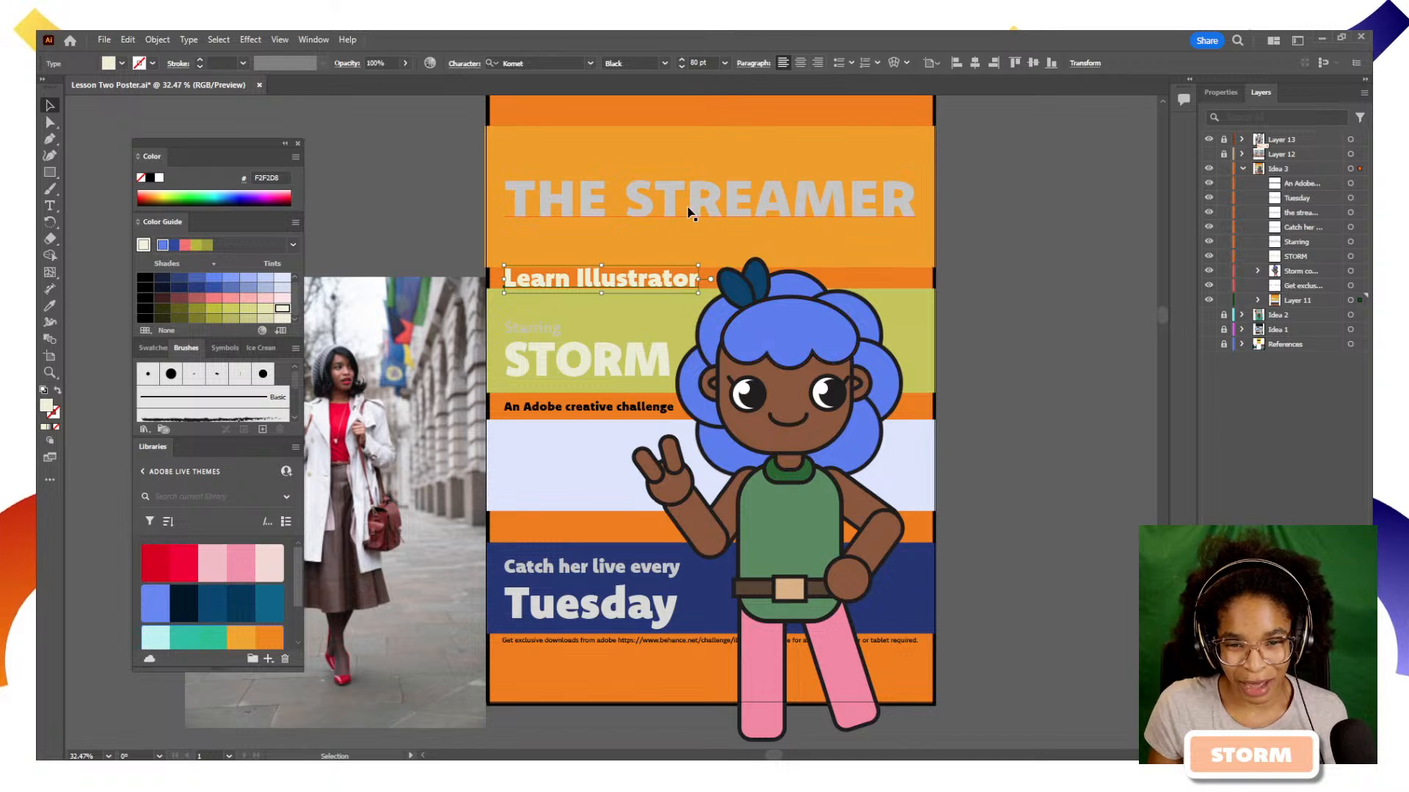
{"action": "left_click", "coordinate": [569, 214]}
{"action": "left_click", "coordinate": [179, 280]}
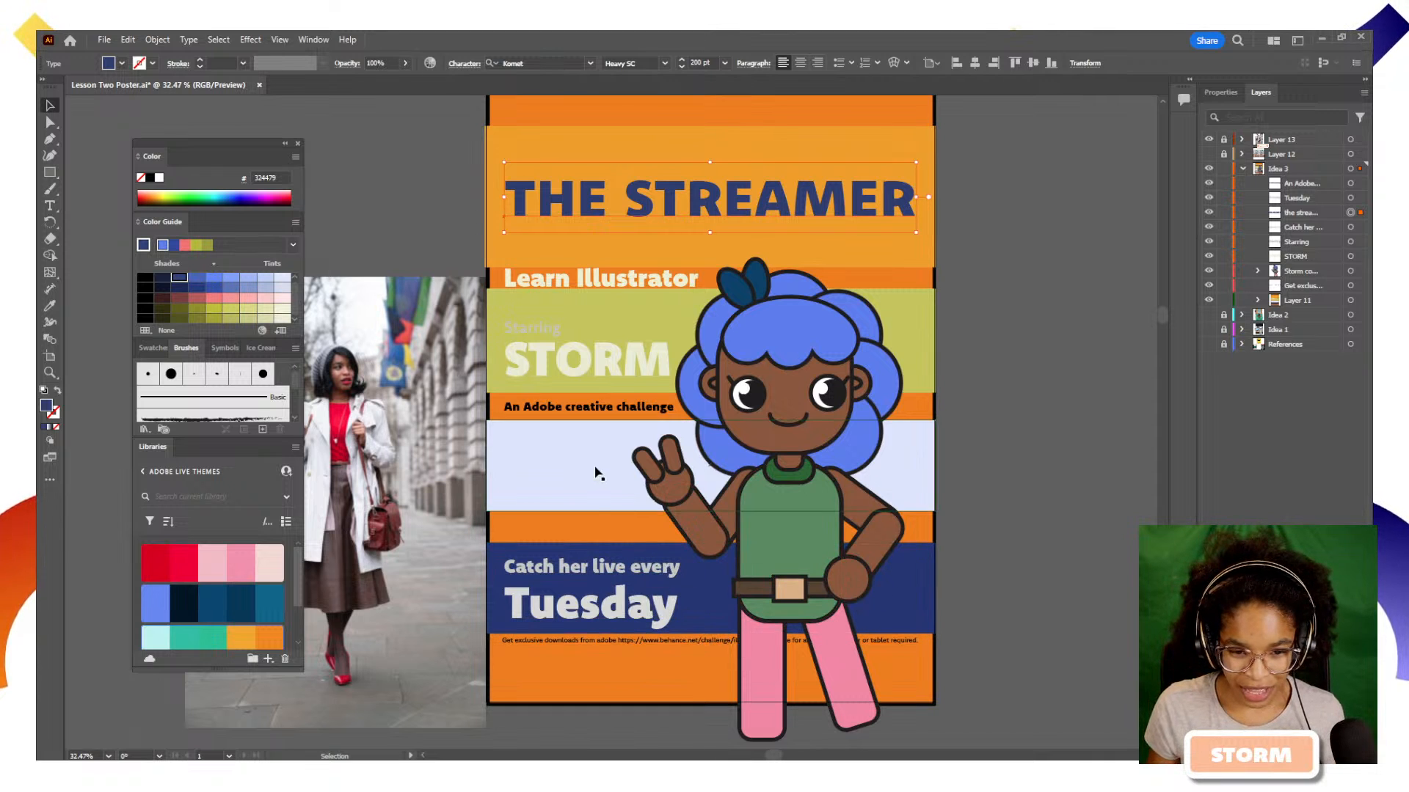
Fill the "Catch her live every" text with an off-white tint from the Color Guide
{"action": "left_click", "coordinate": [620, 575]}
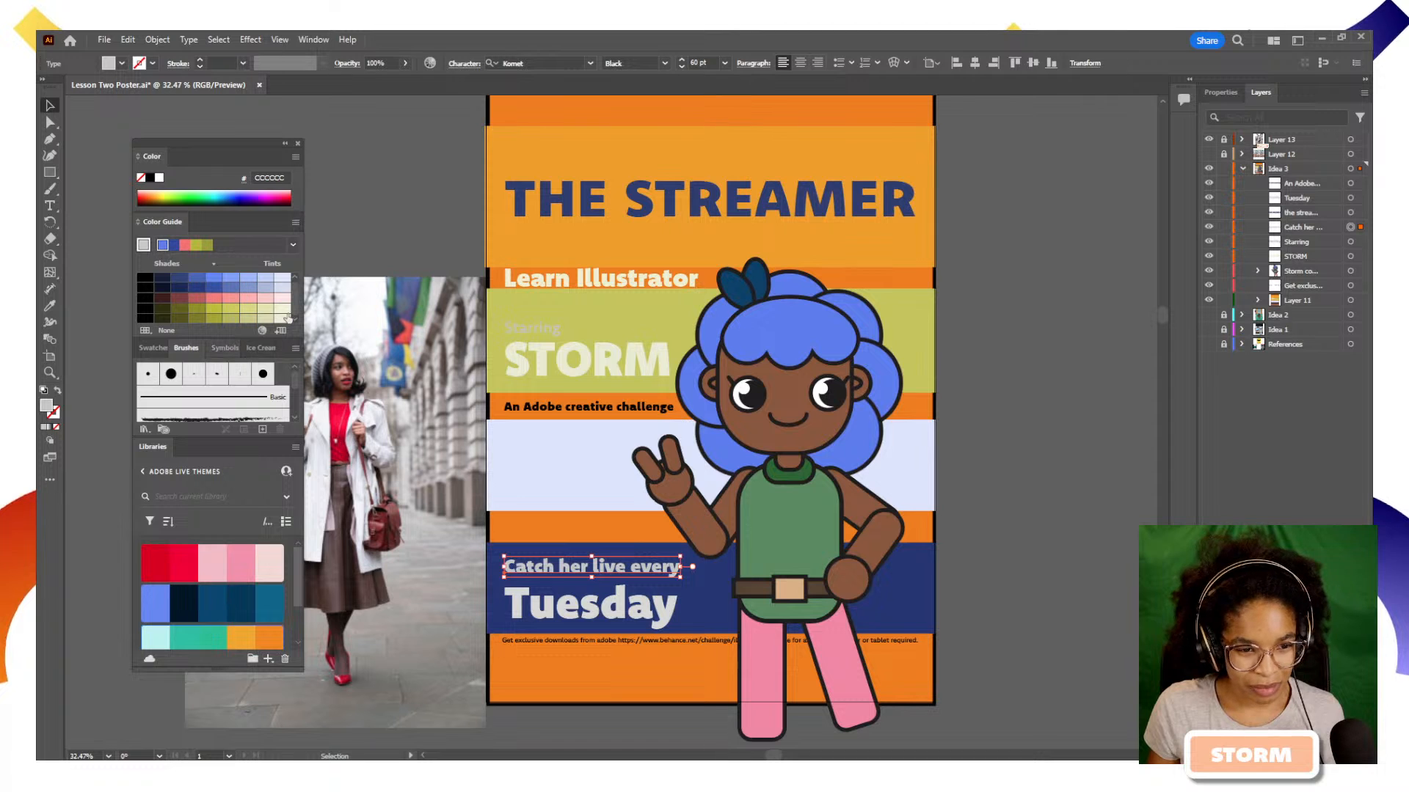
{"action": "left_click", "coordinate": [598, 611]}
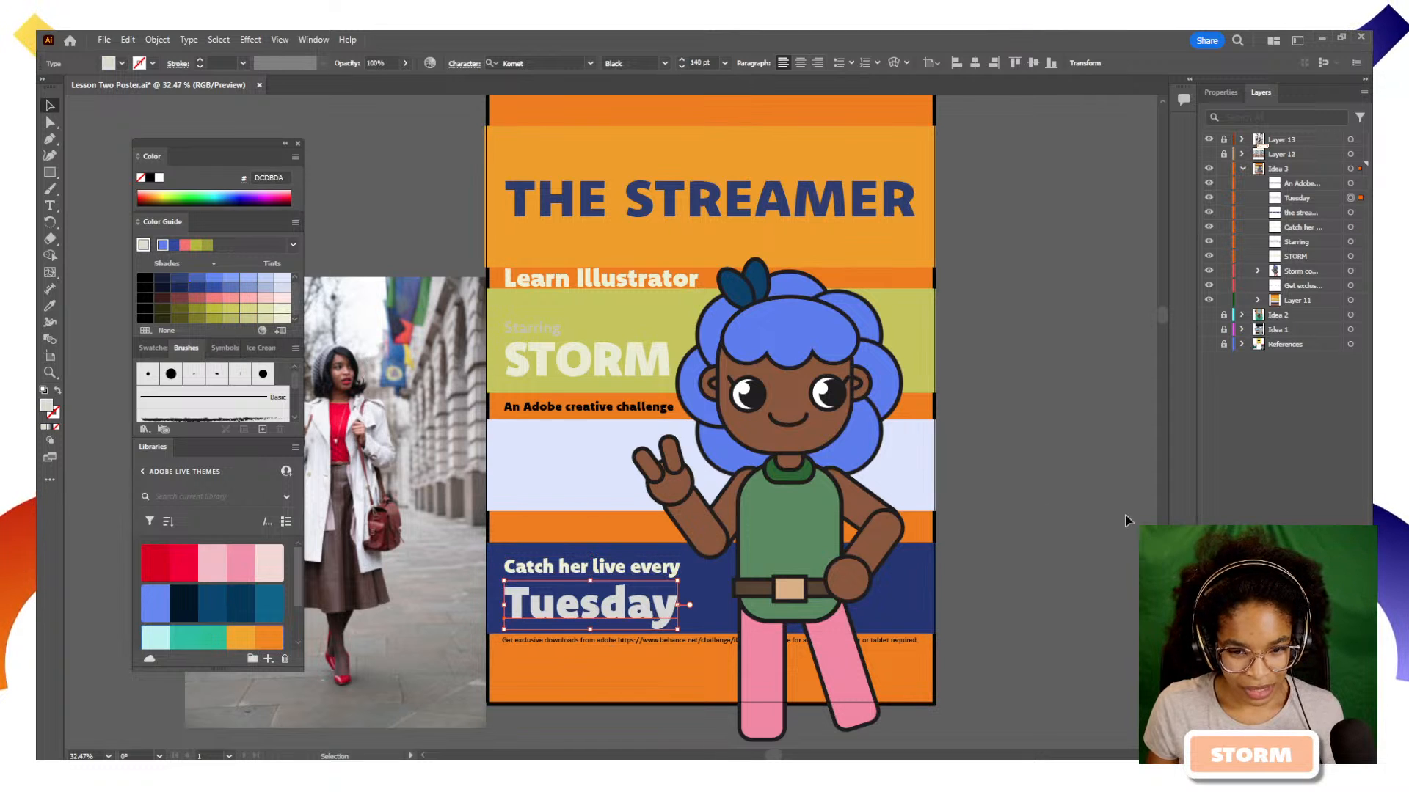
{"action": "left_click", "coordinate": [940, 584]}
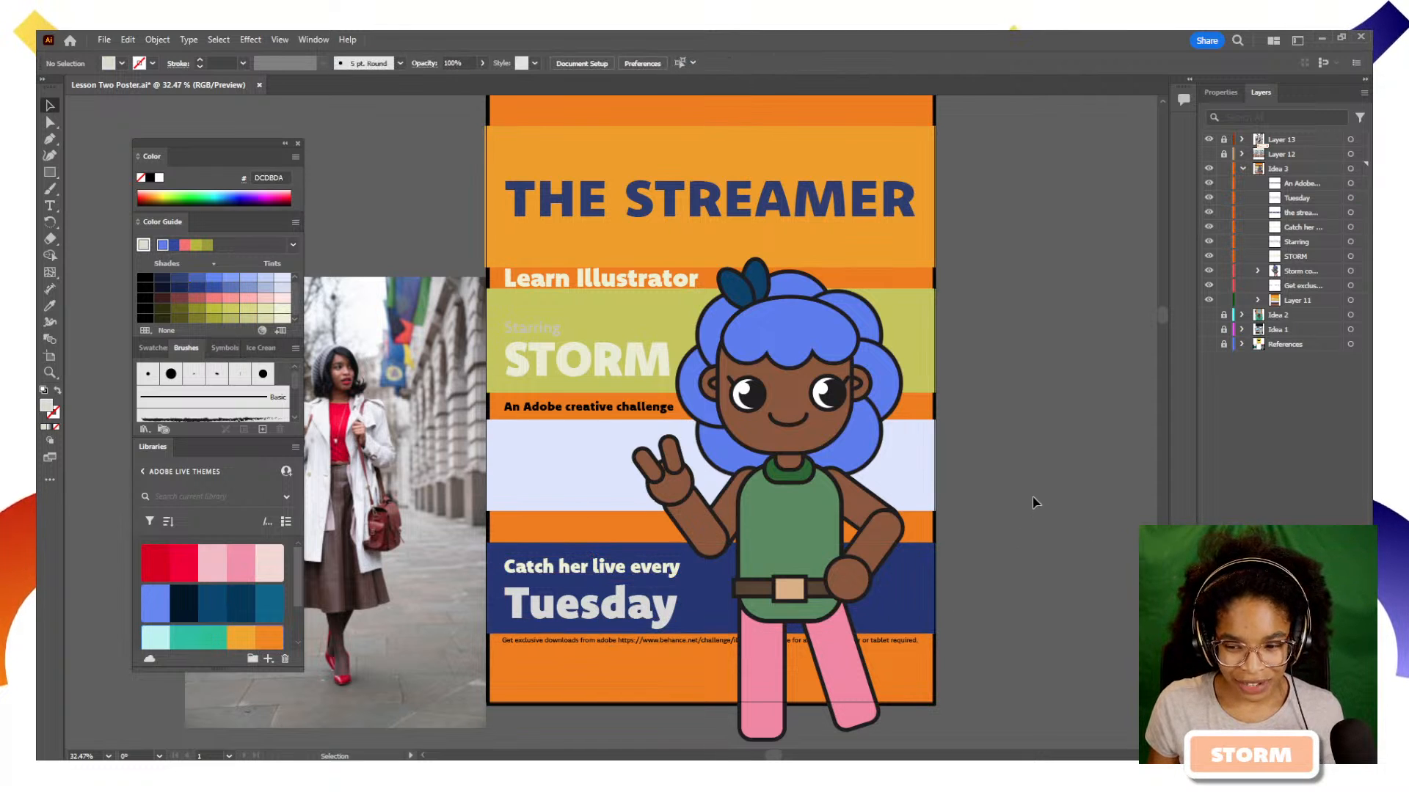
Select all artwork on the Idea 3 layer, recolor it with the Color Guide's colours, and open Generative Recolor
{"action": "left_click_drag", "start_coordinate": [1035, 504], "coordinate": [909, 516]}
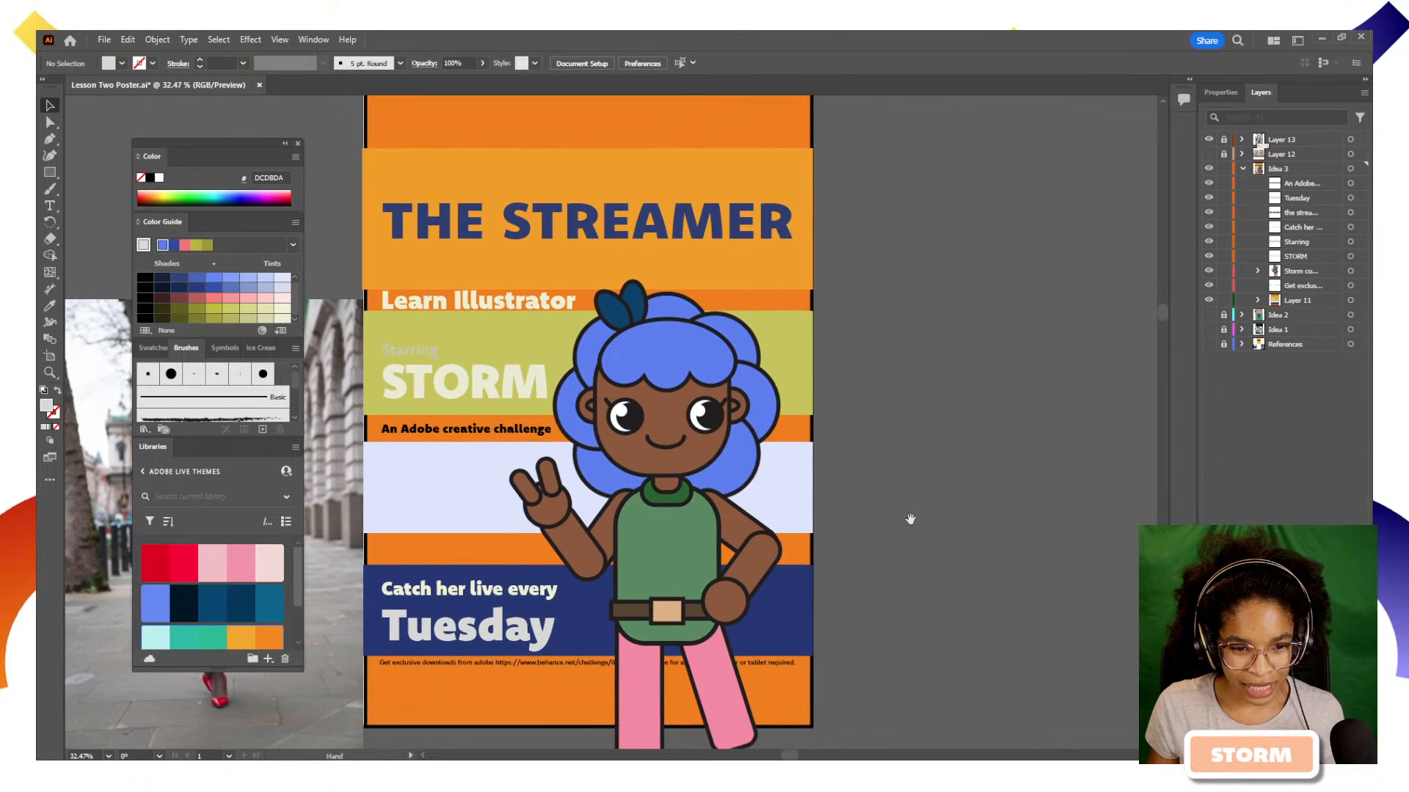
{"action": "left_click", "coordinate": [1350, 169]}
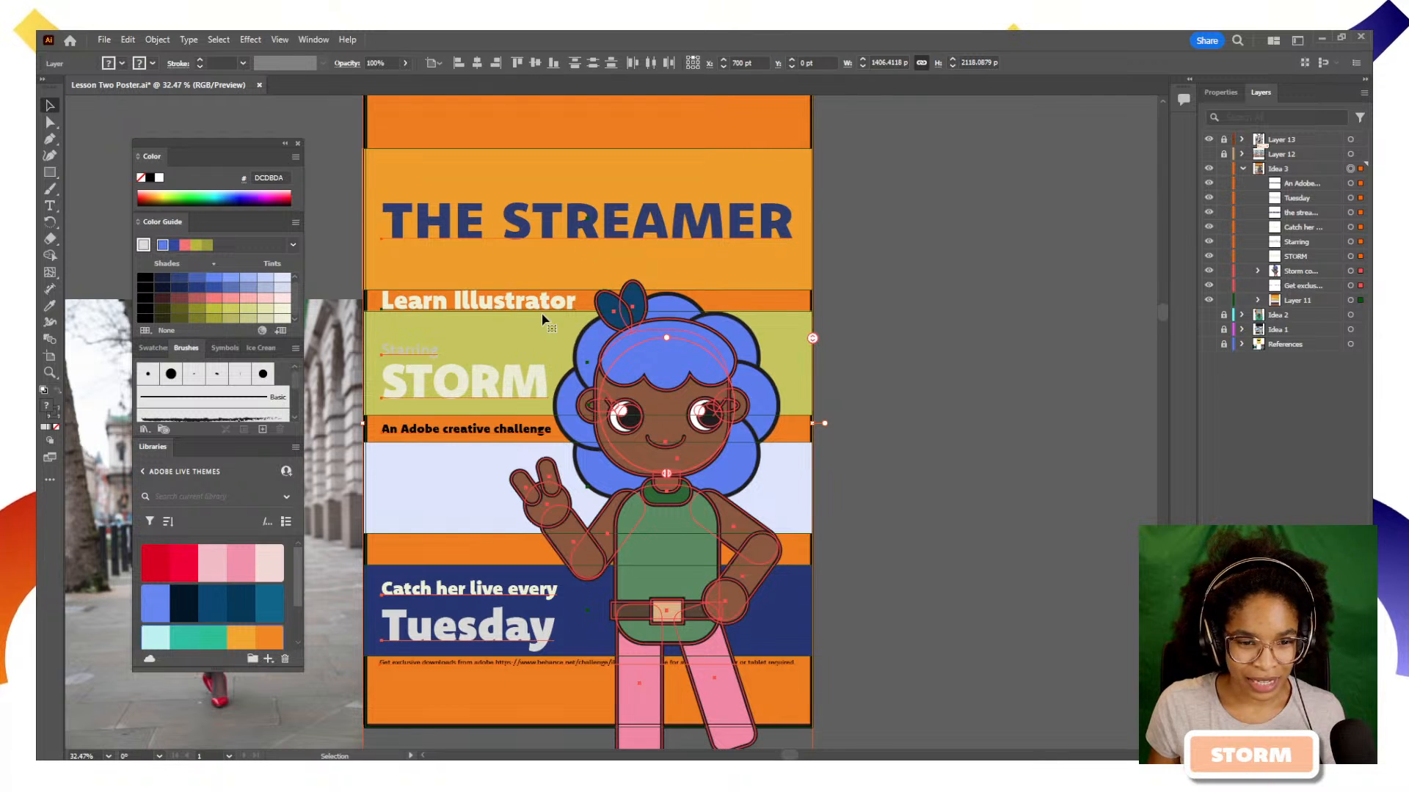
{"action": "left_click", "coordinate": [263, 331]}
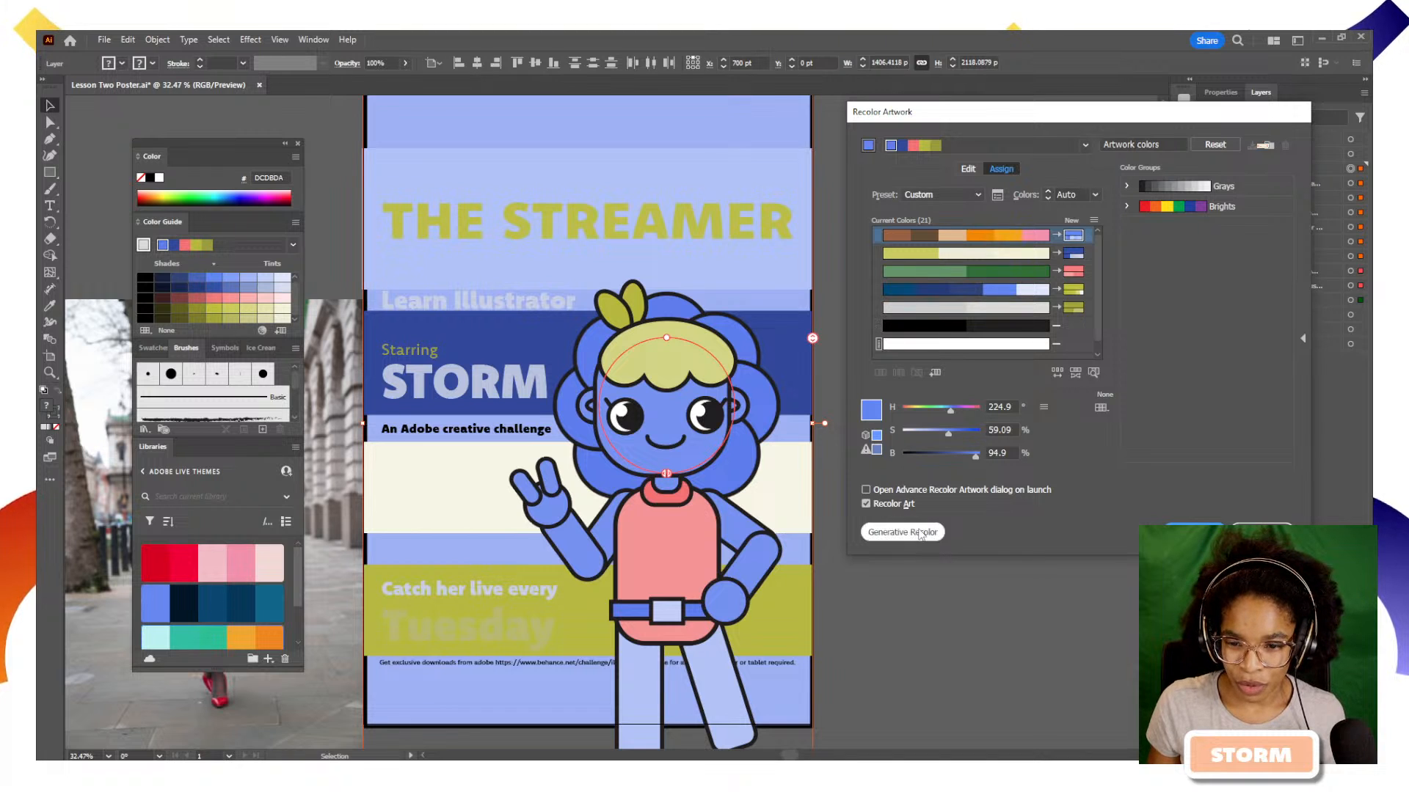
{"action": "key", "text": "Return"}
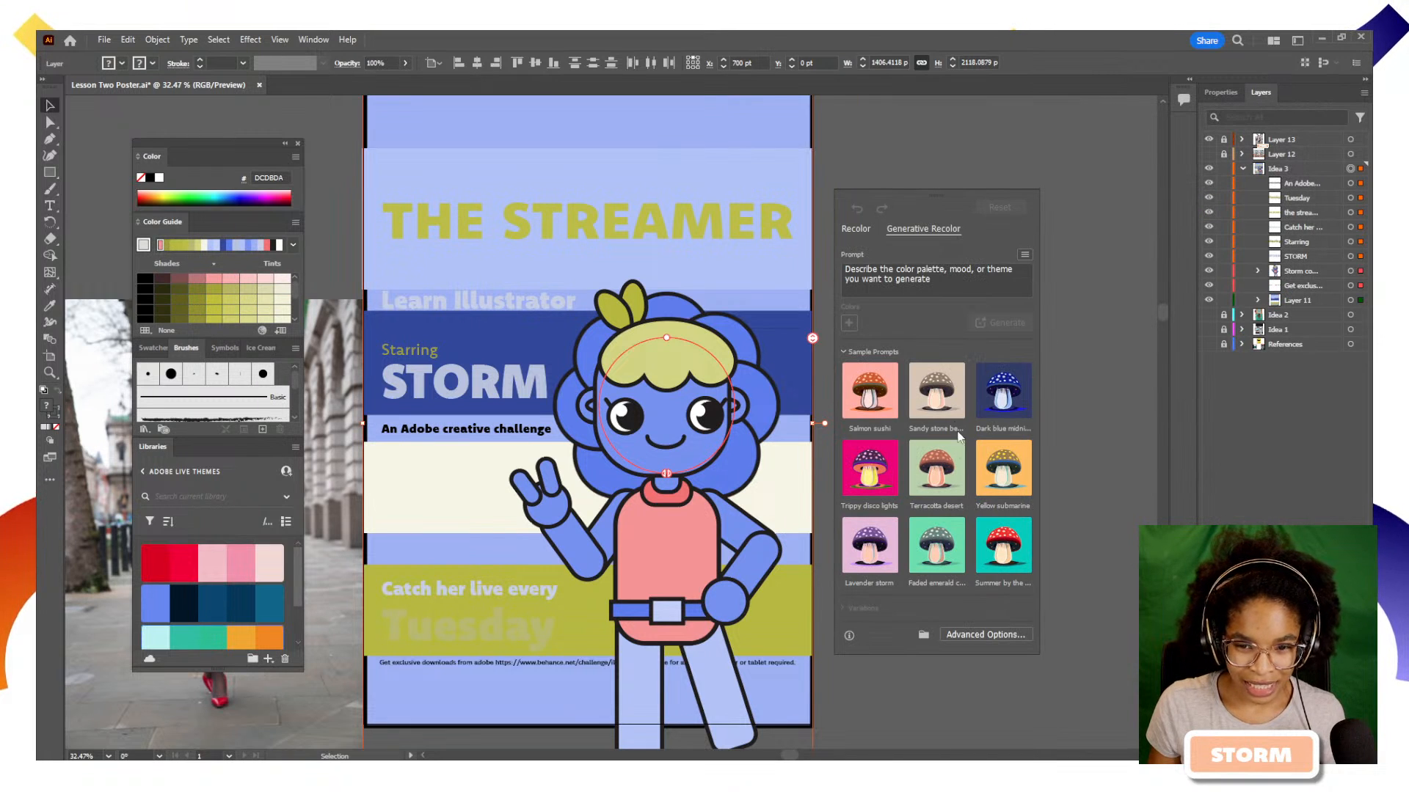
Generate recolor variations from the Trippy disco lights sample prompt, try the pink ones, and apply the light blue, teal and magenta variation
{"action": "left_click", "coordinate": [874, 460]}
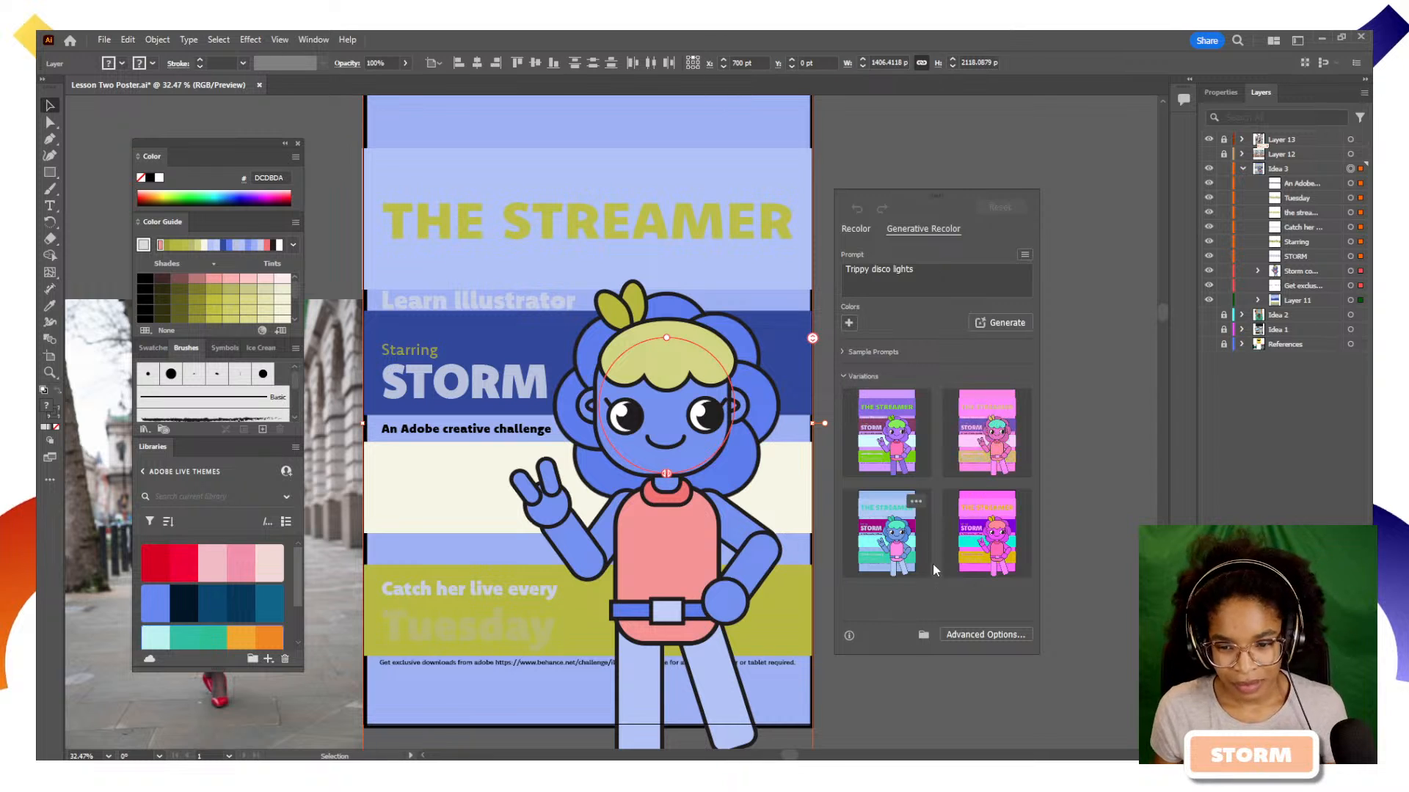
{"action": "left_click", "coordinate": [987, 546]}
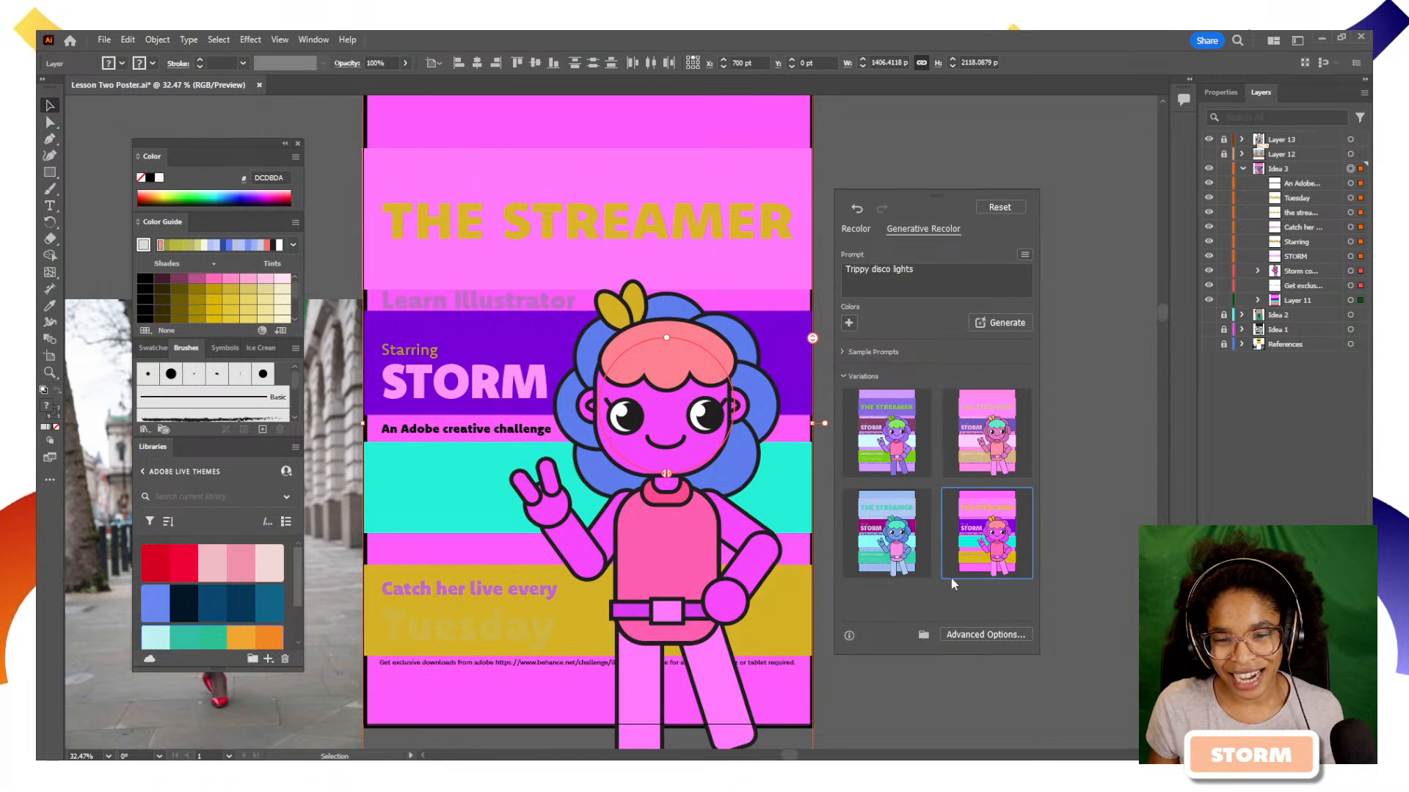
{"action": "left_click", "coordinate": [980, 440]}
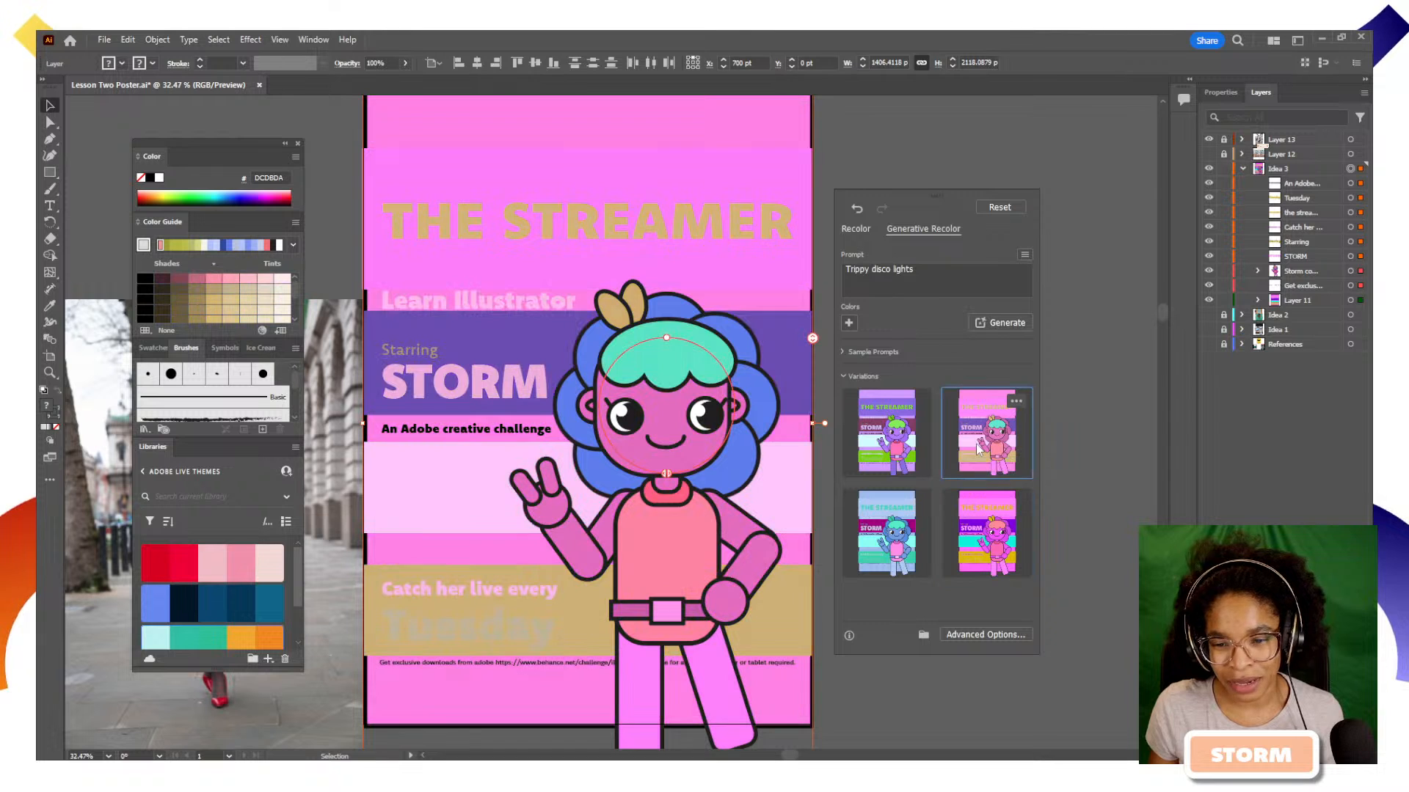
{"action": "scroll", "coordinate": [921, 492], "scroll_direction": "down", "scroll_amount": 1}
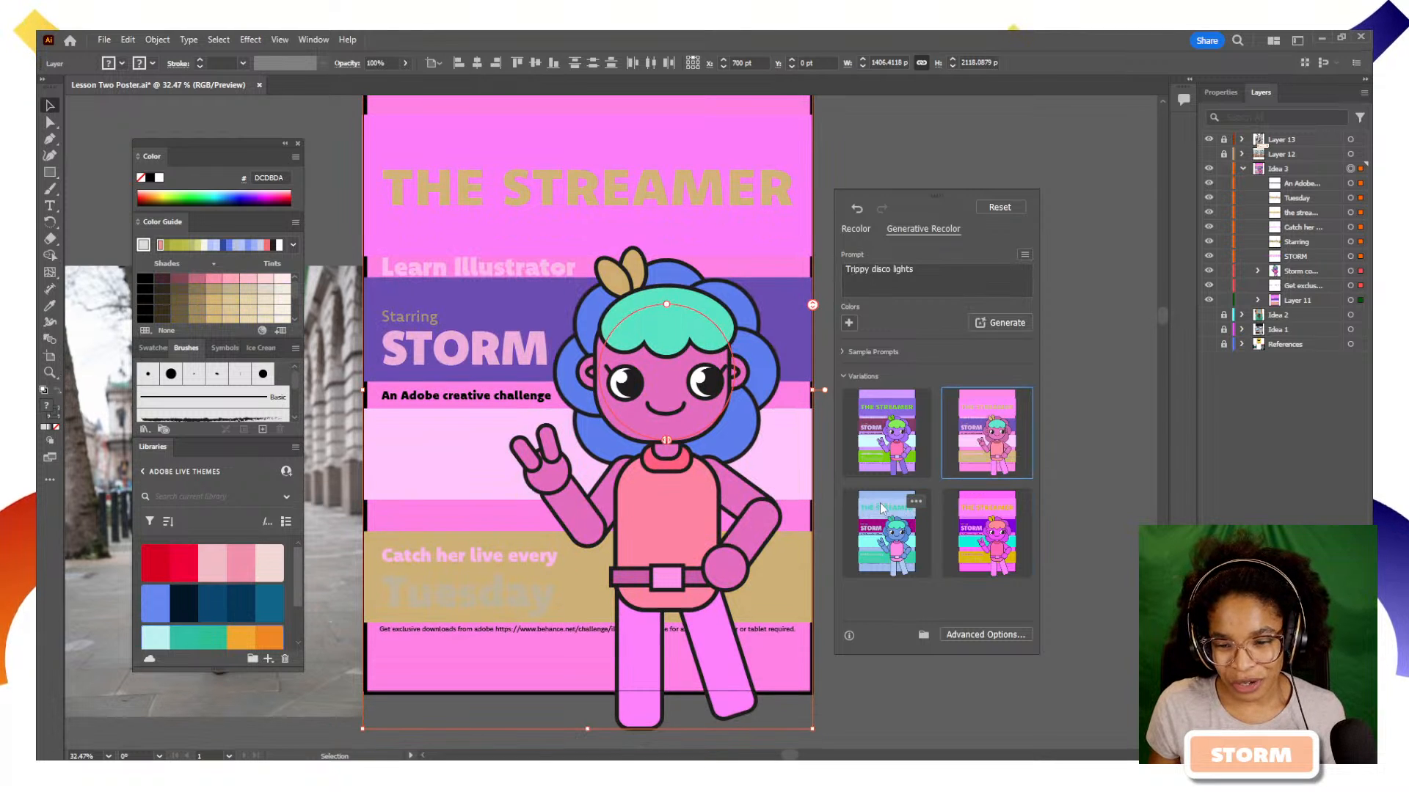
{"action": "left_click", "coordinate": [884, 530]}
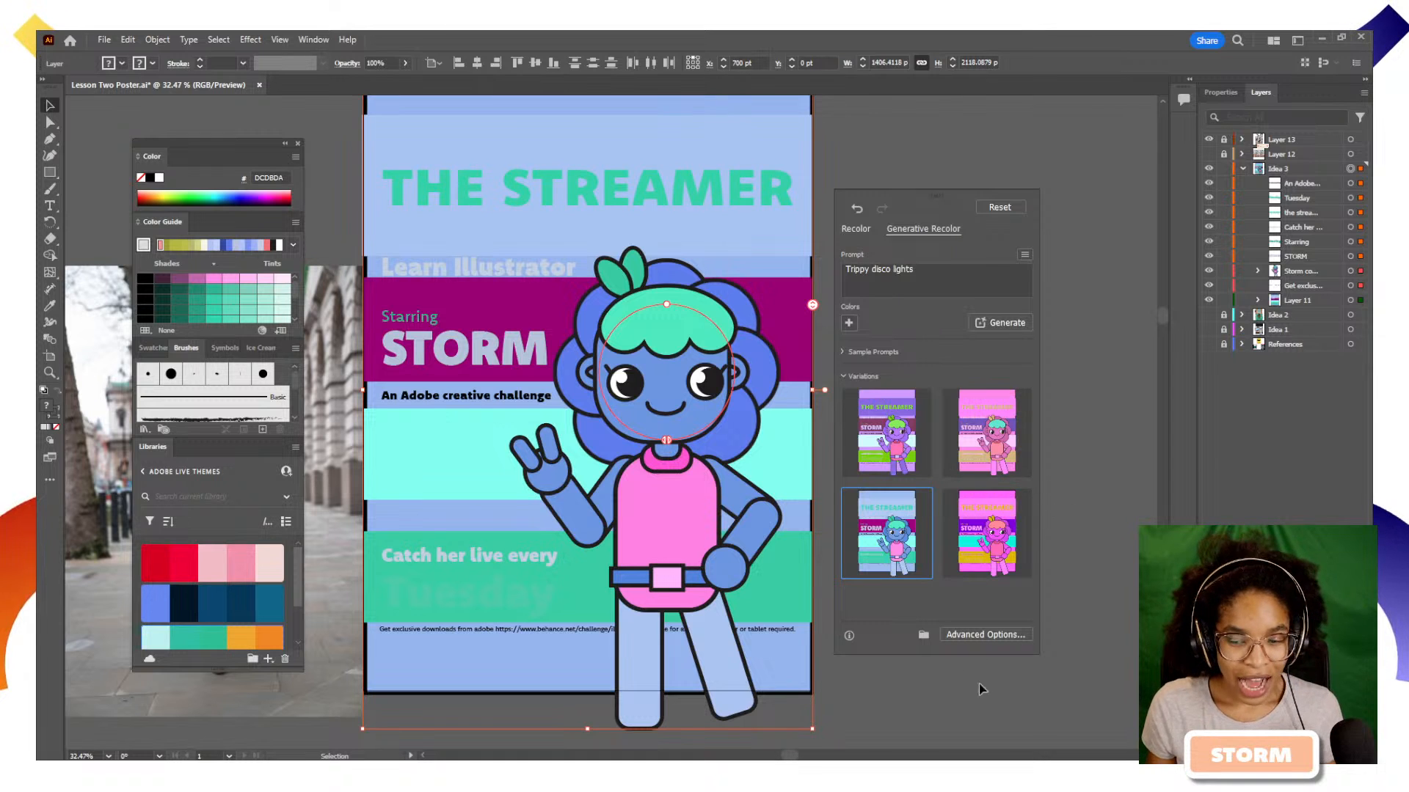
{"action": "left_click", "coordinate": [1007, 653]}
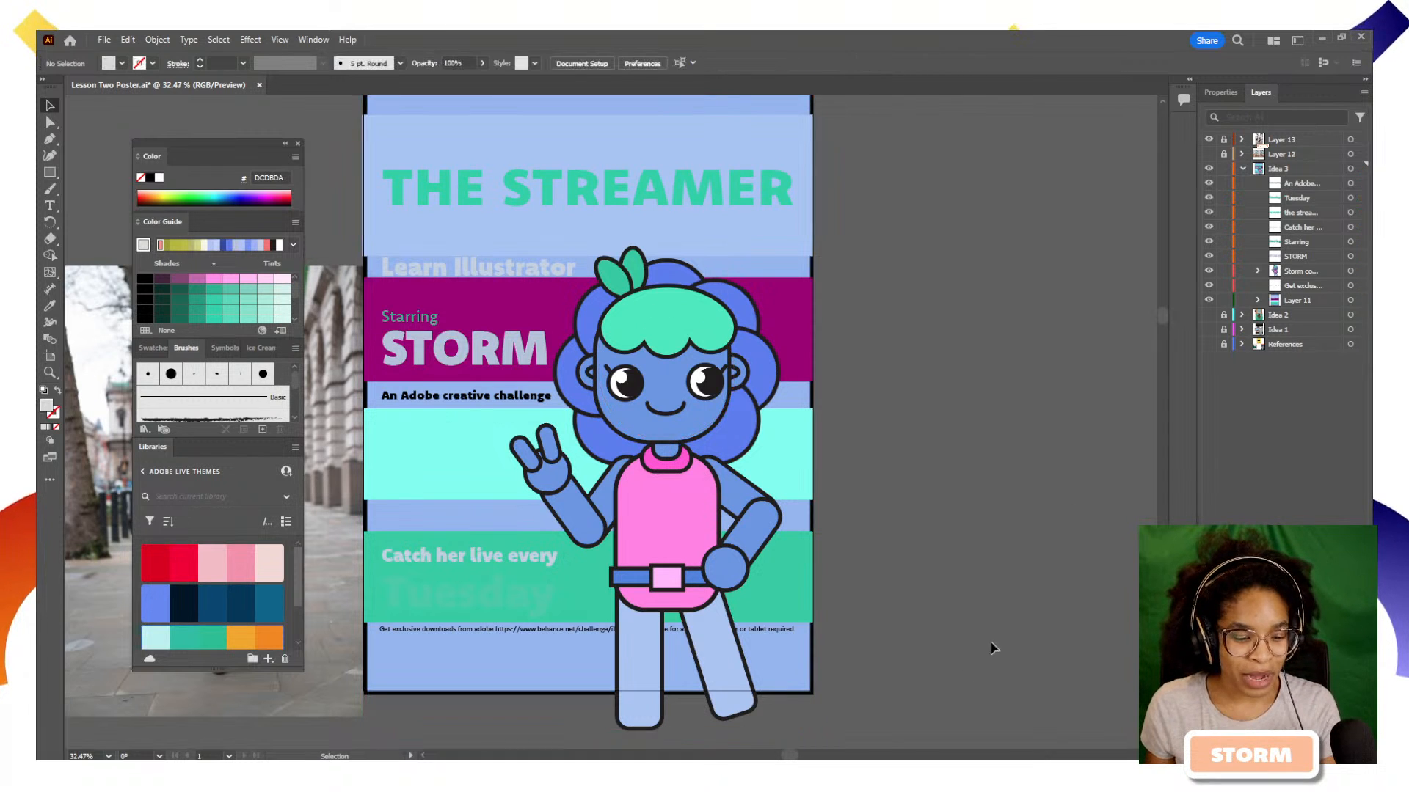